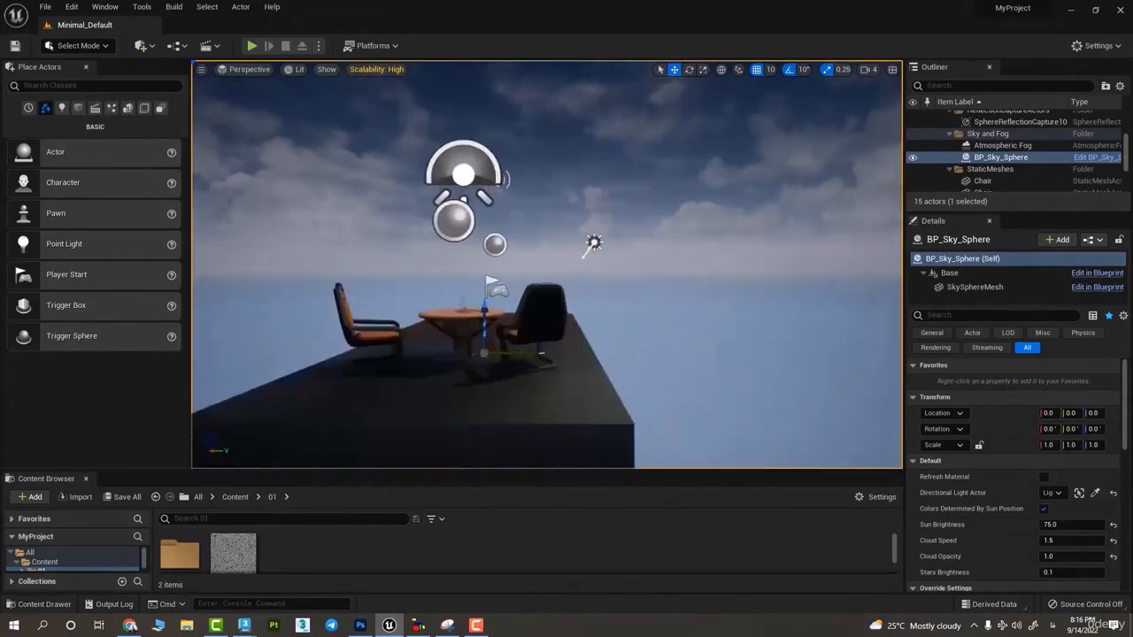
- Examine the platform with the table and chairs from above, from the side and close up
{"action": "middle_click_drag", "start_coordinate": [566, 281], "coordinate": [517, 150]}
{"action": "right_click_drag", "start_coordinate": [567, 282], "coordinate": [567, 451]}
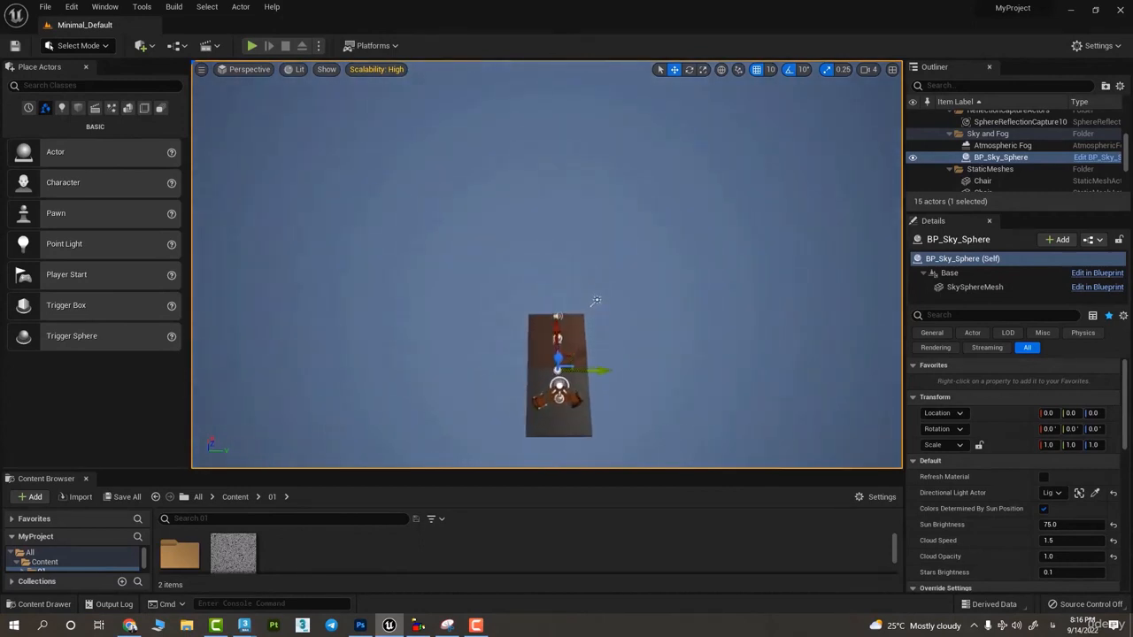
{"action": "middle_click_drag", "start_coordinate": [547, 212], "coordinate": [549, 331]}
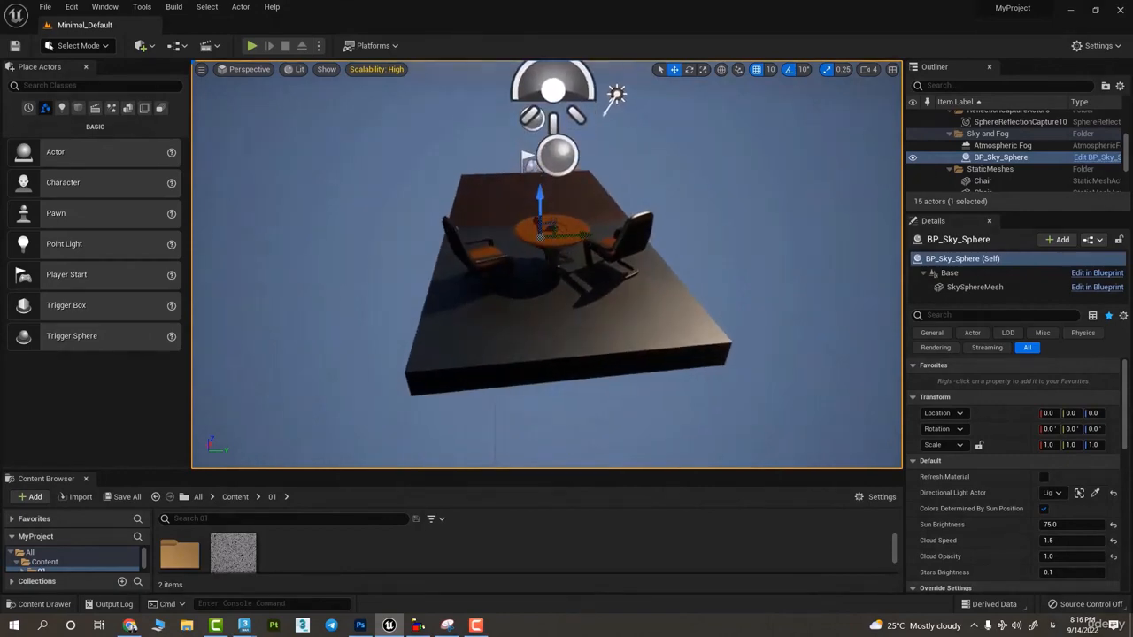
{"action": "right_click_drag", "start_coordinate": [547, 265], "coordinate": [443, 210]}
{"action": "key", "text": "f"}
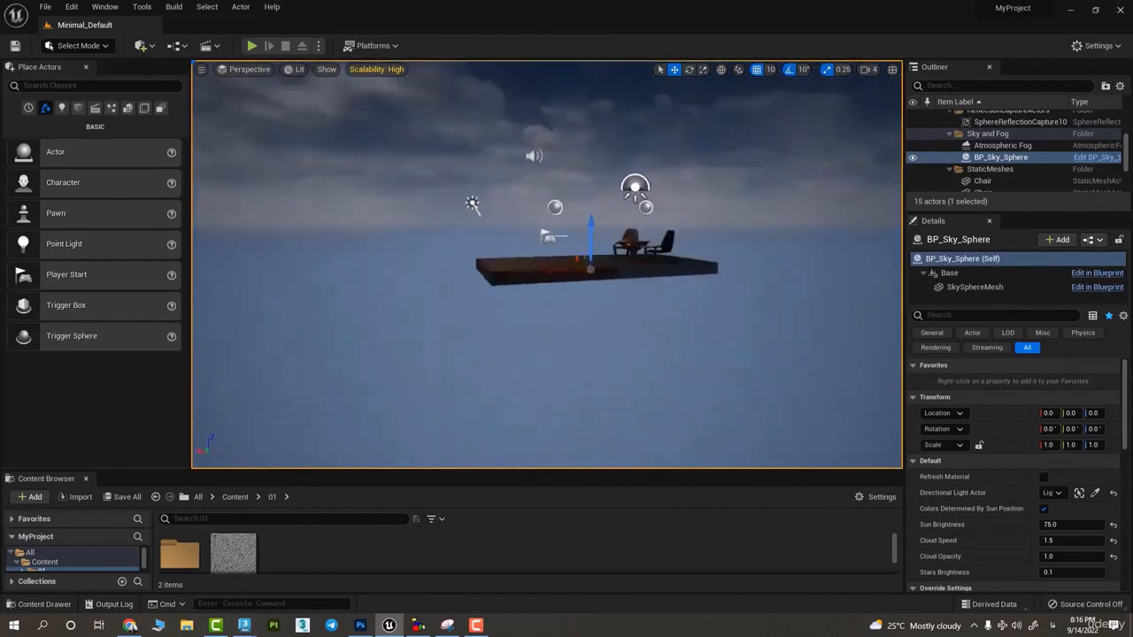
{"action": "right_click_drag", "start_coordinate": [547, 265], "coordinate": [565, 305]}
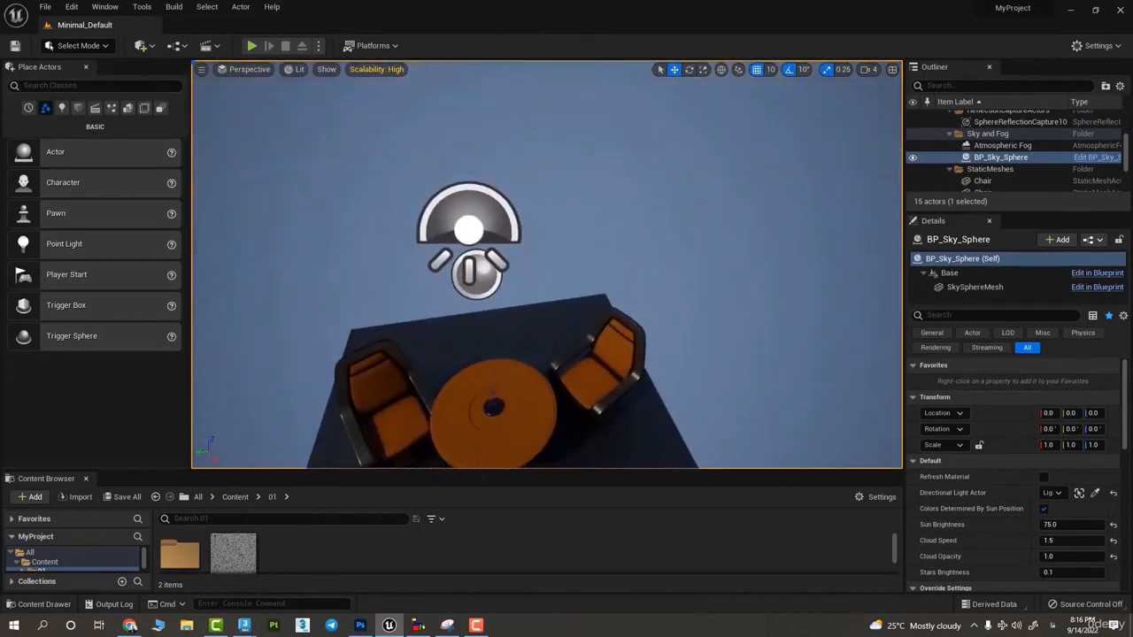
{"action": "right_click_drag", "start_coordinate": [547, 266], "coordinate": [495, 181]}
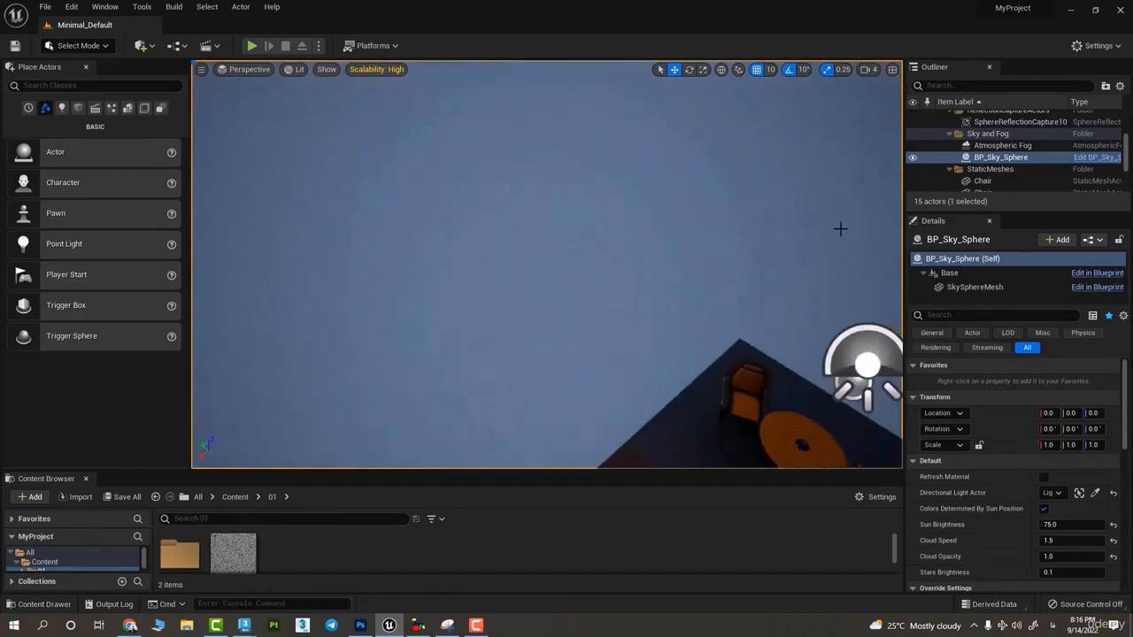
{"action": "mouse_move", "coordinate": [585, 296]}
{"action": "right_mouse_down"}
{"action": "mouse_move", "coordinate": [620, 301]}
{"action": "mouse_move", "coordinate": [625, 354]}
{"action": "mouse_move", "coordinate": [620, 221]}
{"action": "mouse_move", "coordinate": [594, 354]}
{"action": "mouse_move", "coordinate": [575, 274]}
{"action": "mouse_move", "coordinate": [593, 257]}
{"action": "mouse_move", "coordinate": [593, 203]}
{"action": "mouse_move", "coordinate": [593, 252]}
{"action": "mouse_move", "coordinate": [549, 252]}
{"action": "mouse_move", "coordinate": [531, 239]}
{"action": "mouse_move", "coordinate": [584, 243]}
{"action": "mouse_move", "coordinate": [593, 301]}
{"action": "mouse_move", "coordinate": [593, 212]}
{"action": "mouse_move", "coordinate": [586, 275]}
{"action": "mouse_move", "coordinate": [611, 274]}
{"action": "mouse_move", "coordinate": [610, 234]}
{"action": "mouse_move", "coordinate": [611, 276]}
{"action": "mouse_move", "coordinate": [610, 229]}
{"action": "mouse_move", "coordinate": [610, 275]}
{"action": "right_mouse_up"}
{"action": "key", "text": "s"}
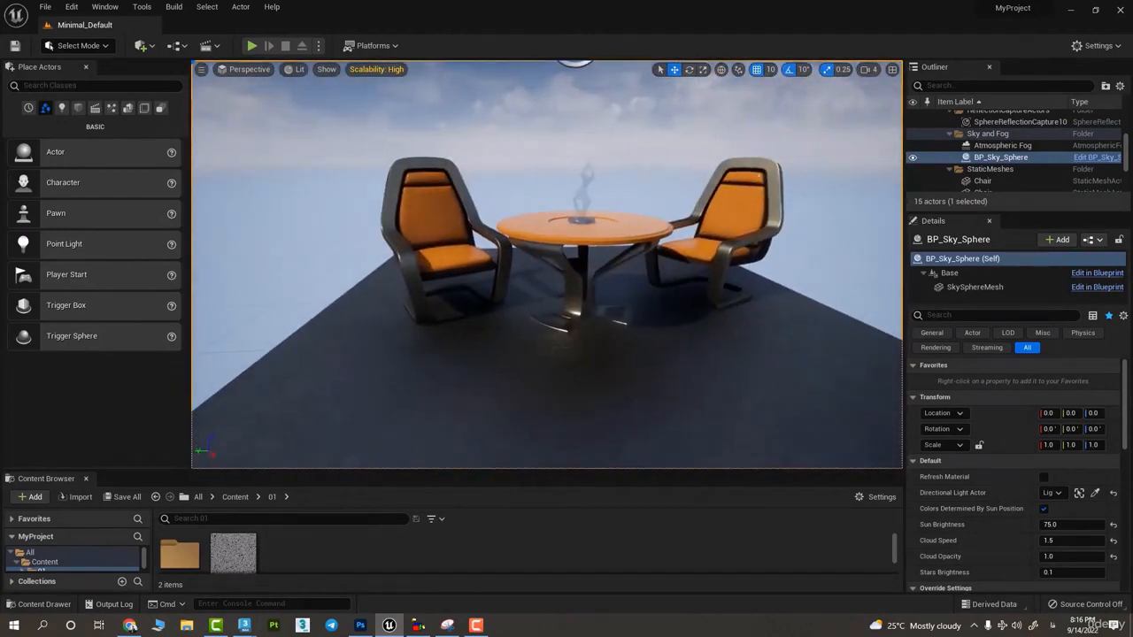
- Fly the viewport camera forwards and backwards to view the furniture platform from near and far
{"action": "key", "text": "w"}
{"action": "right_click_drag", "start_coordinate": [611, 274], "coordinate": [996, 276]}
{"action": "key", "text": "s"}
{"action": "key", "text": "w"}
{"action": "key", "text": "s"}
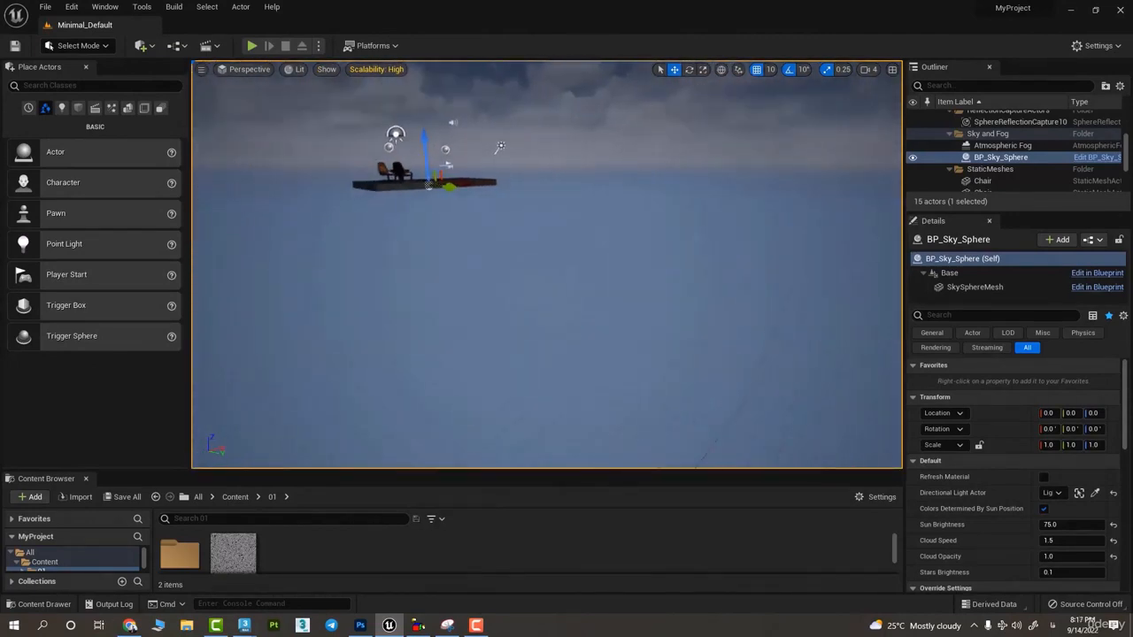
{"action": "key", "text": "w"}
{"action": "right_click_drag", "start_coordinate": [547, 265], "coordinate": [400, 268]}
{"action": "key", "text": "s"}
- Raise and lower the viewport camera repeatedly, and shift the view across the furniture platform
{"action": "key", "text": "e"}
{"action": "key", "text": "q"}
{"action": "key", "text": "e"}
{"action": "key", "text": "q"}
{"action": "key", "text": "e"}
{"action": "key", "text": "q"}
{"action": "key", "text": "e"}
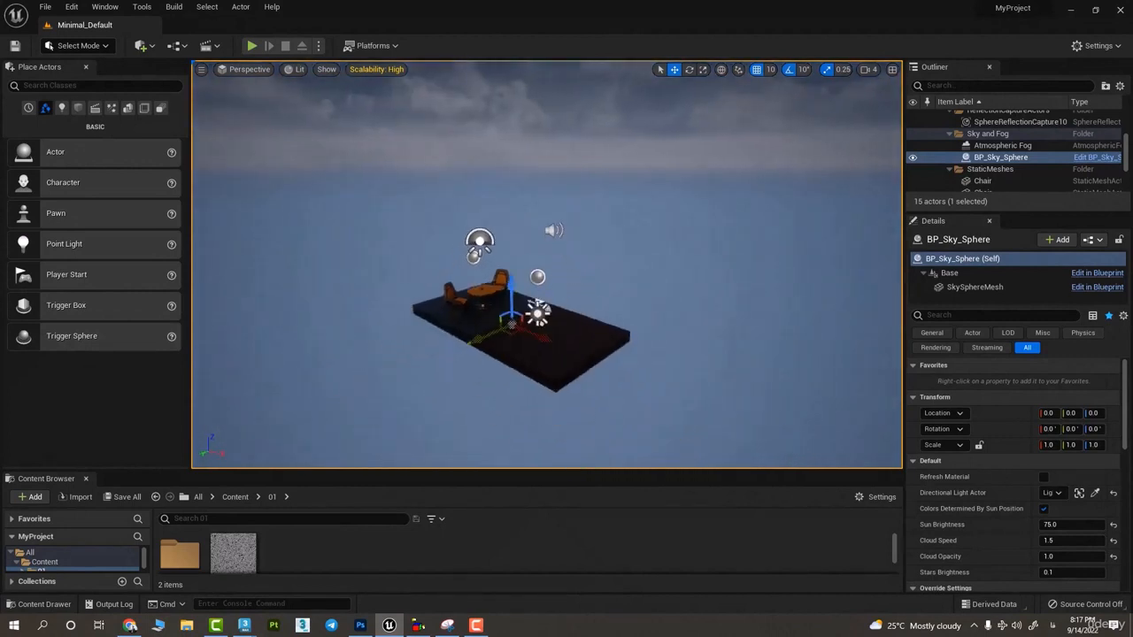
{"action": "left_click_drag", "start_coordinate": [401, 268], "coordinate": [433, 248]}
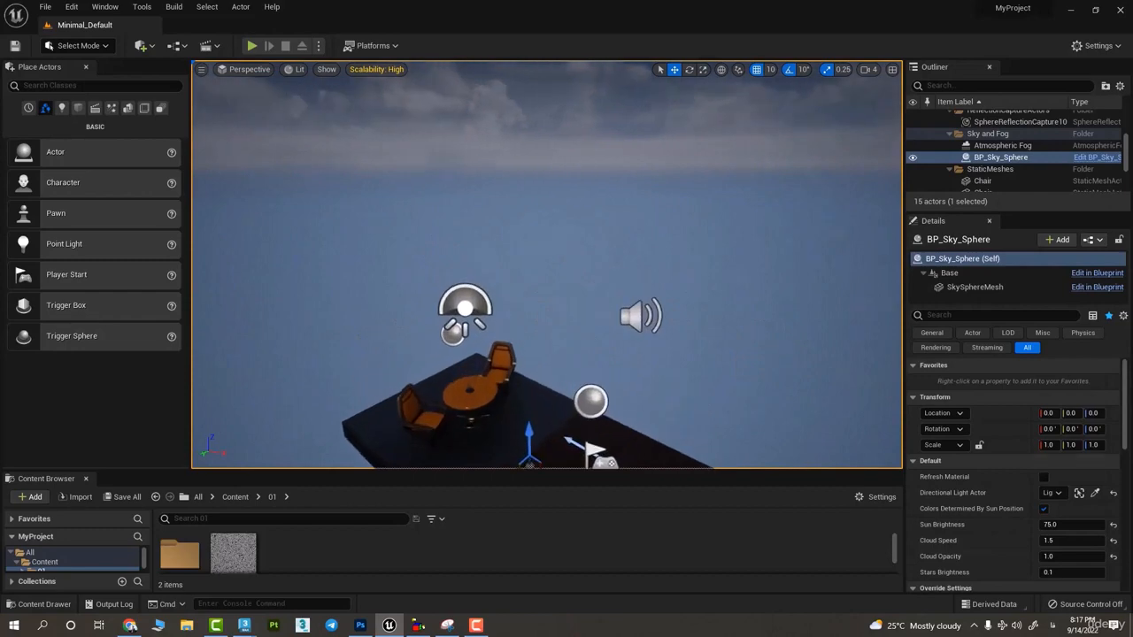
{"action": "middle_click_drag", "start_coordinate": [434, 248], "coordinate": [434, 177]}
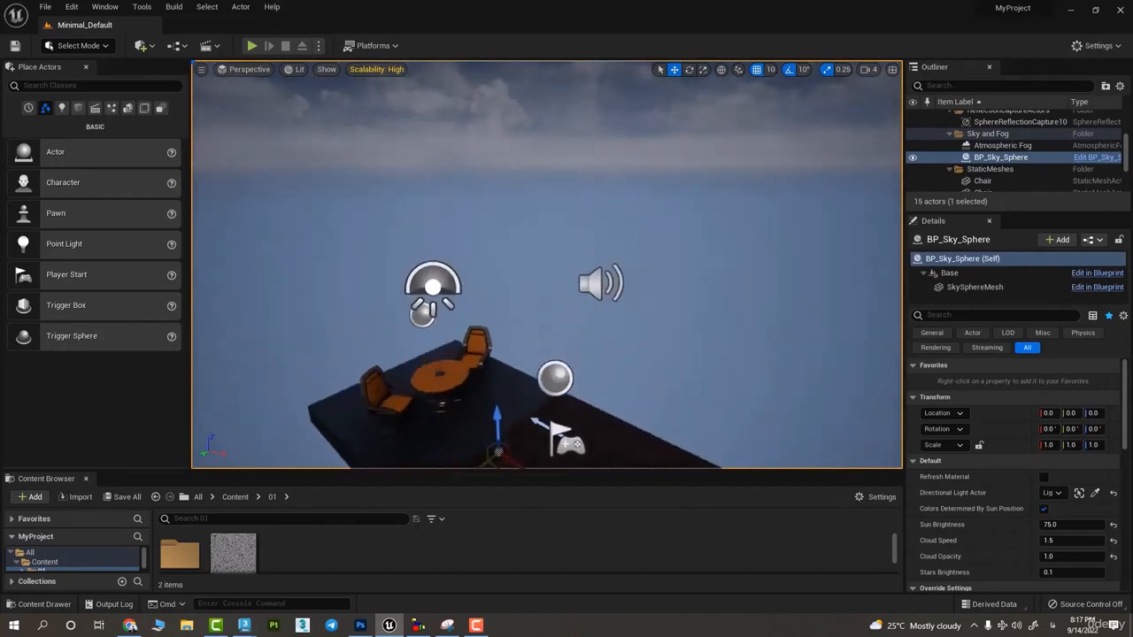
{"action": "mouse_move", "coordinate": [434, 247]}
{"action": "middle_mouse_down"}
{"action": "mouse_move", "coordinate": [434, 177]}
{"action": "mouse_move", "coordinate": [434, 265]}
{"action": "mouse_move", "coordinate": [429, 155]}
{"action": "mouse_move", "coordinate": [434, 265]}
{"action": "middle_mouse_up"}
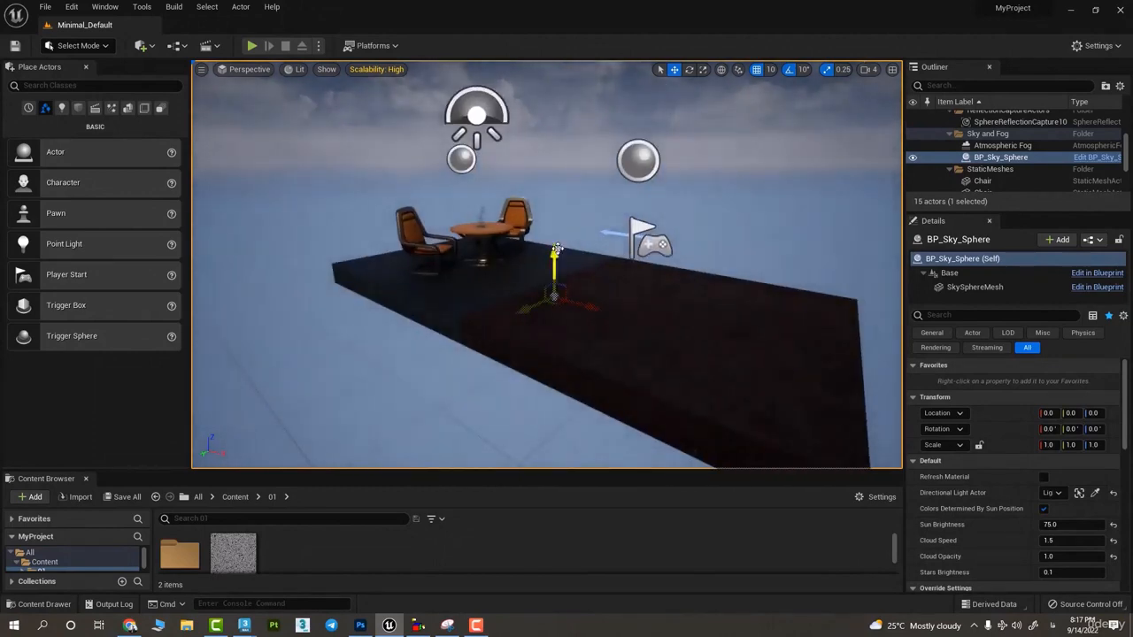
- Select the table, focus the view on it, and inspect it from several angles
{"action": "right_click_drag", "start_coordinate": [557, 249], "coordinate": [536, 314]}
{"action": "left_click", "coordinate": [544, 231]}
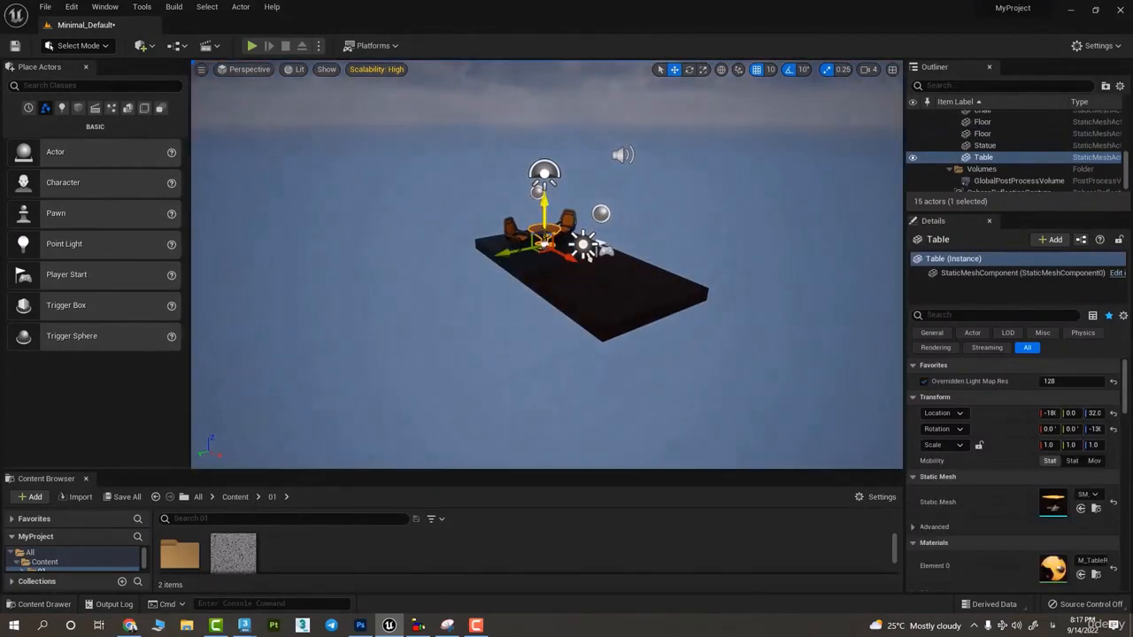
{"action": "key", "text": "f"}
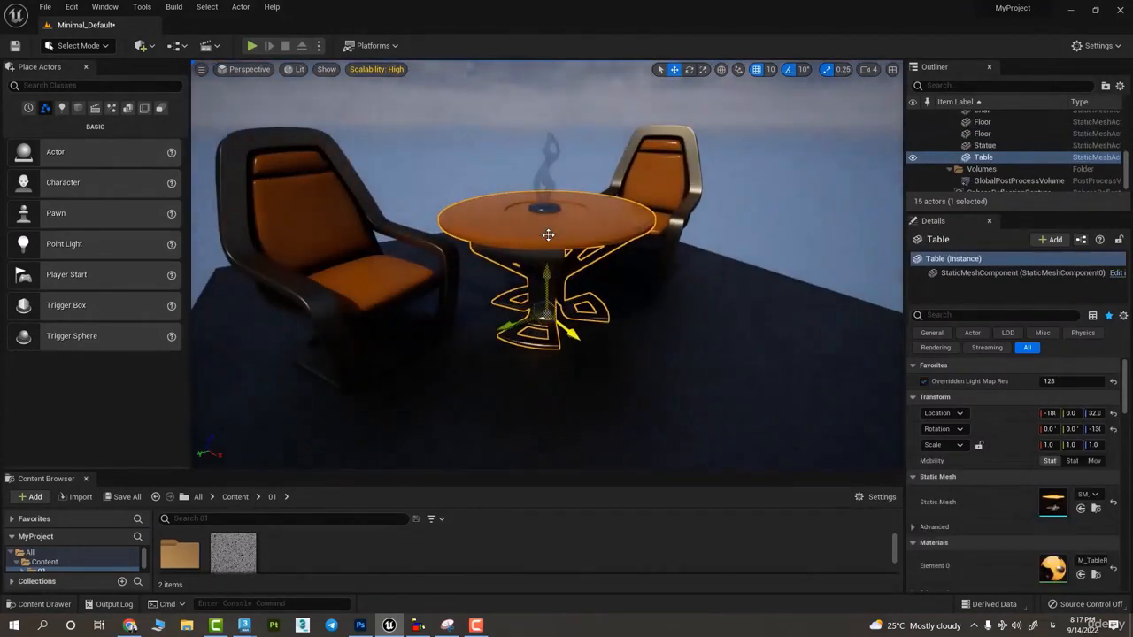
{"action": "right_click_drag", "start_coordinate": [548, 236], "coordinate": [416, 252]}
{"action": "right_click_drag", "start_coordinate": [514, 266], "coordinate": [495, 358]}
{"action": "left_click_drag", "start_coordinate": [531, 301], "coordinate": [620, 266], "text": "alt"}
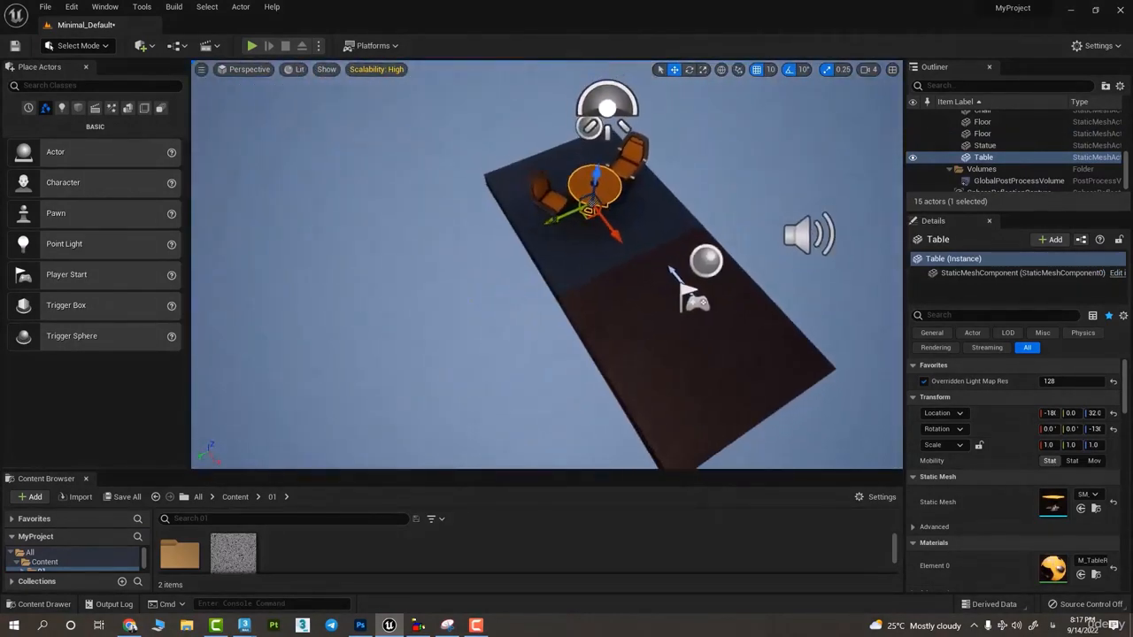
{"action": "middle_click_drag", "start_coordinate": [593, 232], "coordinate": [664, 226]}
{"action": "key", "text": "f"}
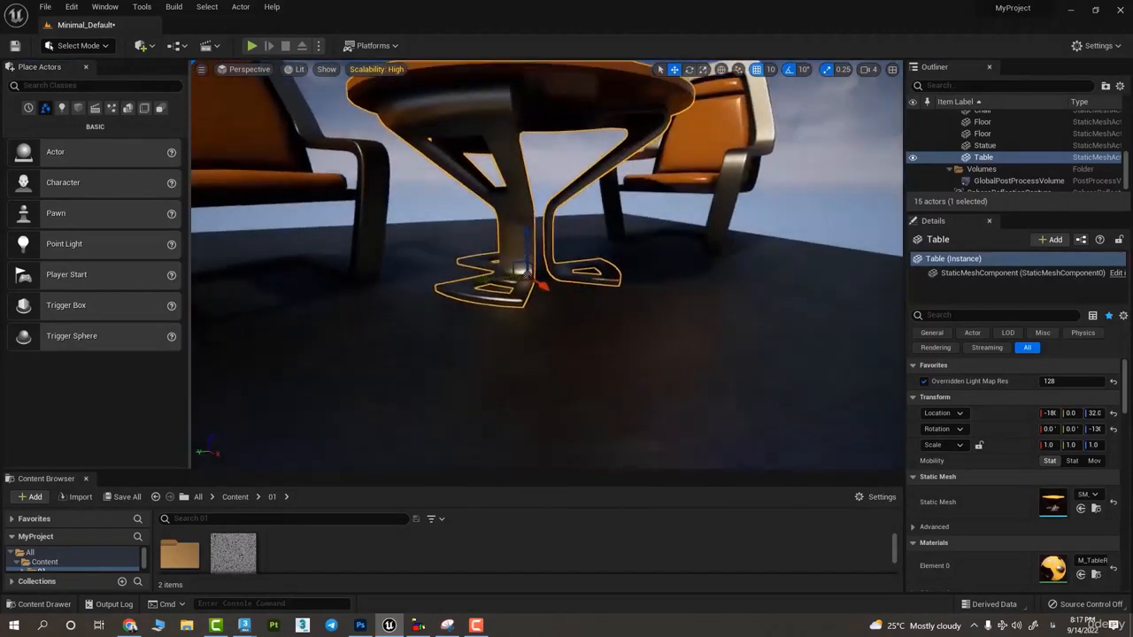
- Focus the view on a chair beside the table and fly the camera closer and farther around it
{"action": "scroll", "coordinate": [569, 234], "scroll_direction": "down", "scroll_amount": 6}
{"action": "scroll", "coordinate": [569, 235], "scroll_direction": "down", "scroll_amount": 4}
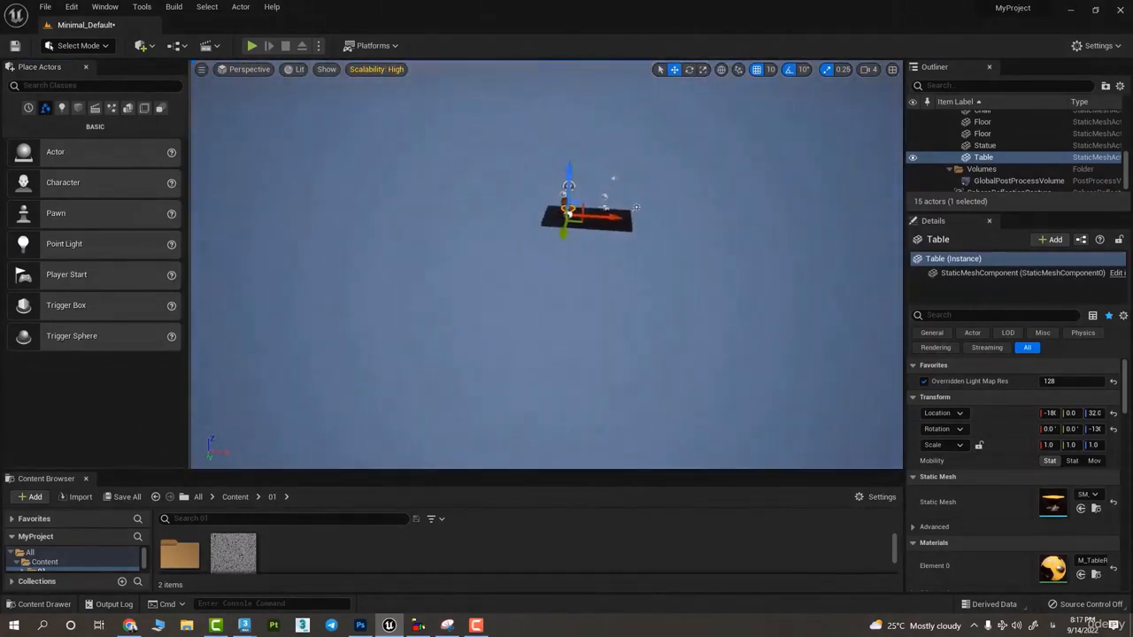
{"action": "key", "text": "f"}
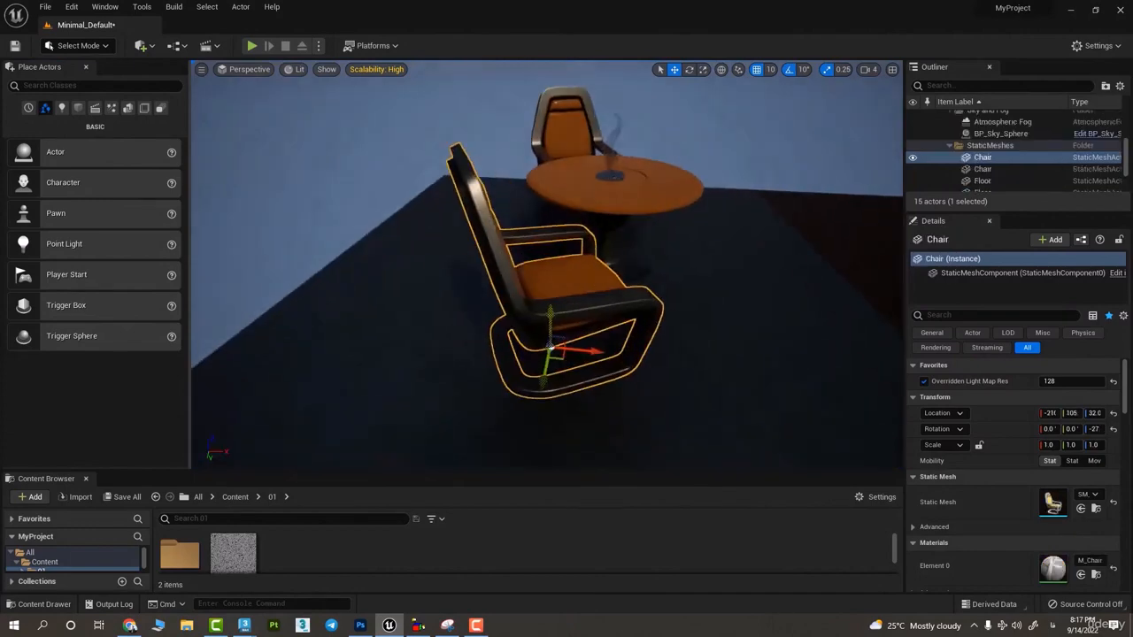
{"action": "right_click_drag", "start_coordinate": [589, 184], "coordinate": [562, 222]}
{"action": "key", "text": "s"}
{"action": "right_click_drag", "start_coordinate": [625, 195], "coordinate": [574, 226]}
{"action": "key", "text": "w"}
{"action": "key", "text": "s"}
{"action": "key", "text": "w"}
{"action": "key", "text": "s"}
{"action": "key", "text": "w"}
{"action": "key", "text": "s"}
- Set the camera speed to 1 and test flying towards the table
{"action": "right_click_drag", "start_coordinate": [822, 124], "coordinate": [819, 125]}
{"action": "key", "text": "w"}
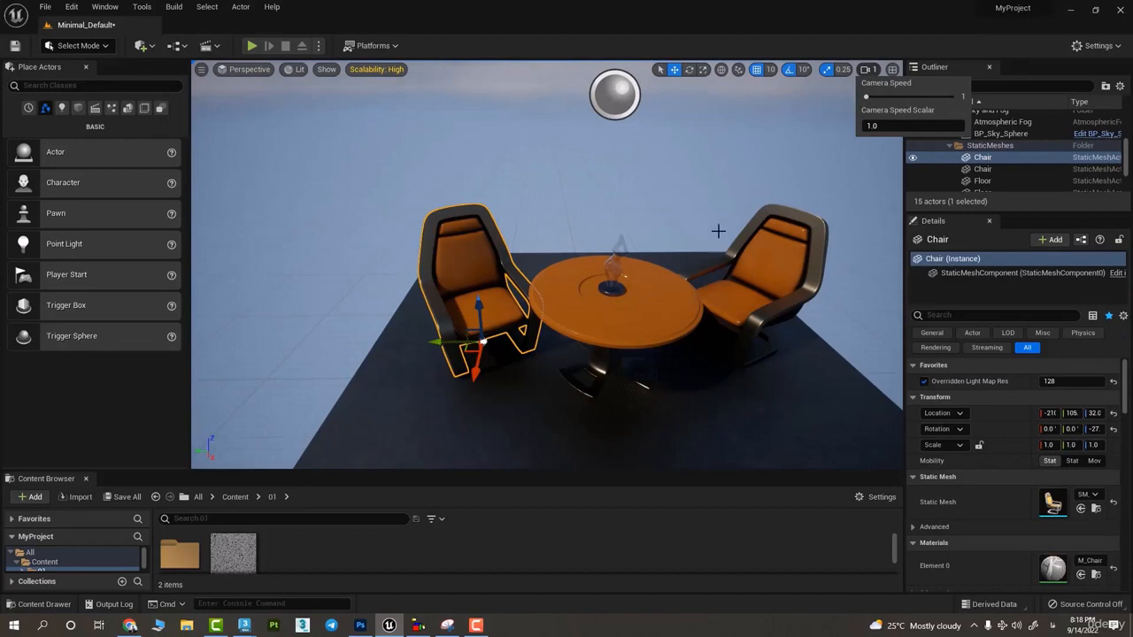
{"action": "key", "text": "w"}
- Raise the camera speed to 8 and test it by refocusing on the chair and zooming in and out
{"action": "right_click_drag", "start_coordinate": [718, 231], "coordinate": [715, 228]}
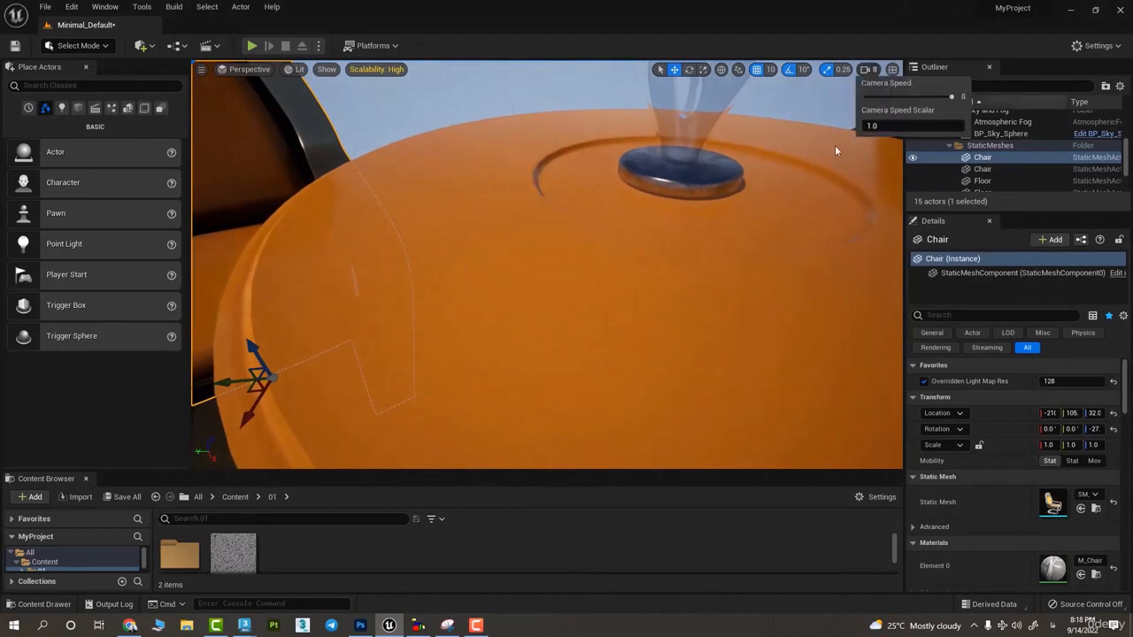
{"action": "key", "text": "f"}
{"action": "scroll", "coordinate": [697, 188], "scroll_direction": "up", "scroll_amount": 2}
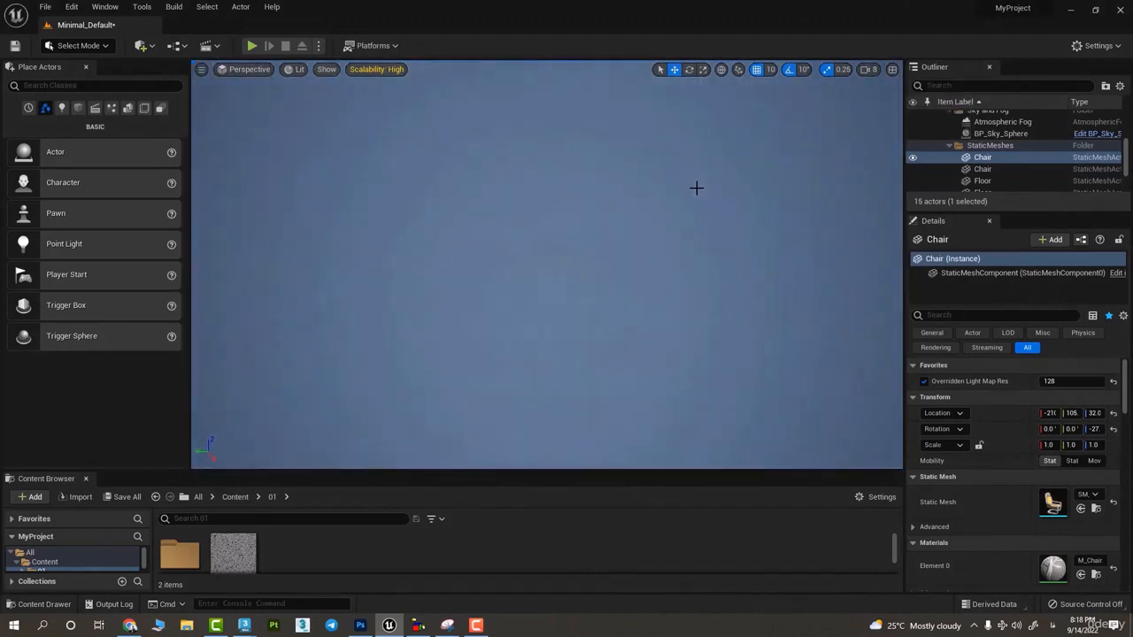
{"action": "scroll", "coordinate": [697, 188], "scroll_direction": "up", "scroll_amount": 1}
{"action": "scroll", "coordinate": [697, 188], "scroll_direction": "down", "scroll_amount": 1}
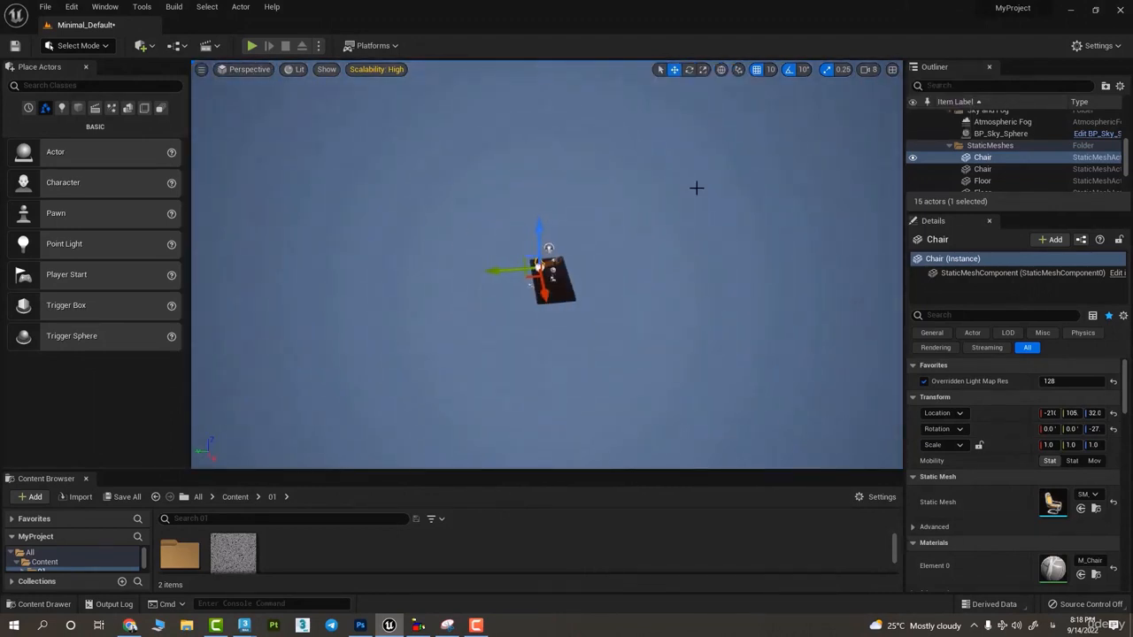
{"action": "scroll", "coordinate": [696, 188], "scroll_direction": "up", "scroll_amount": 1}
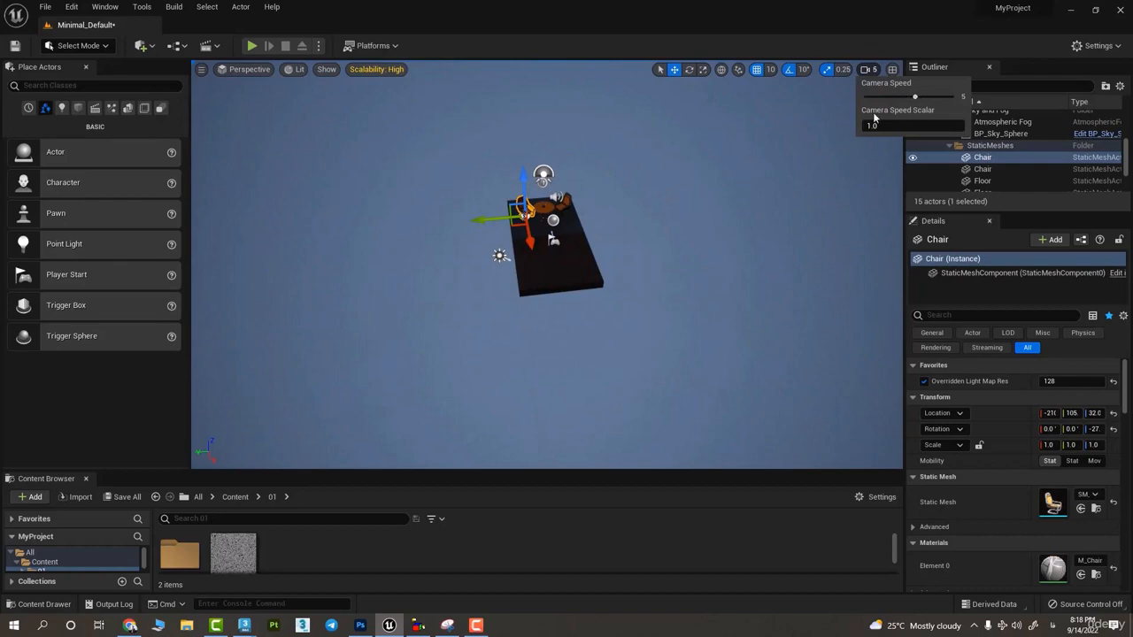
- Lower the camera speed to 1 and fly the view in to the table and chairs
{"action": "left_click_drag", "start_coordinate": [914, 95], "coordinate": [904, 96]}
{"action": "right_click_drag", "start_coordinate": [591, 295], "coordinate": [557, 255]}
{"action": "key", "text": "w"}
{"action": "key", "text": "w"}
{"action": "key", "text": "w"}
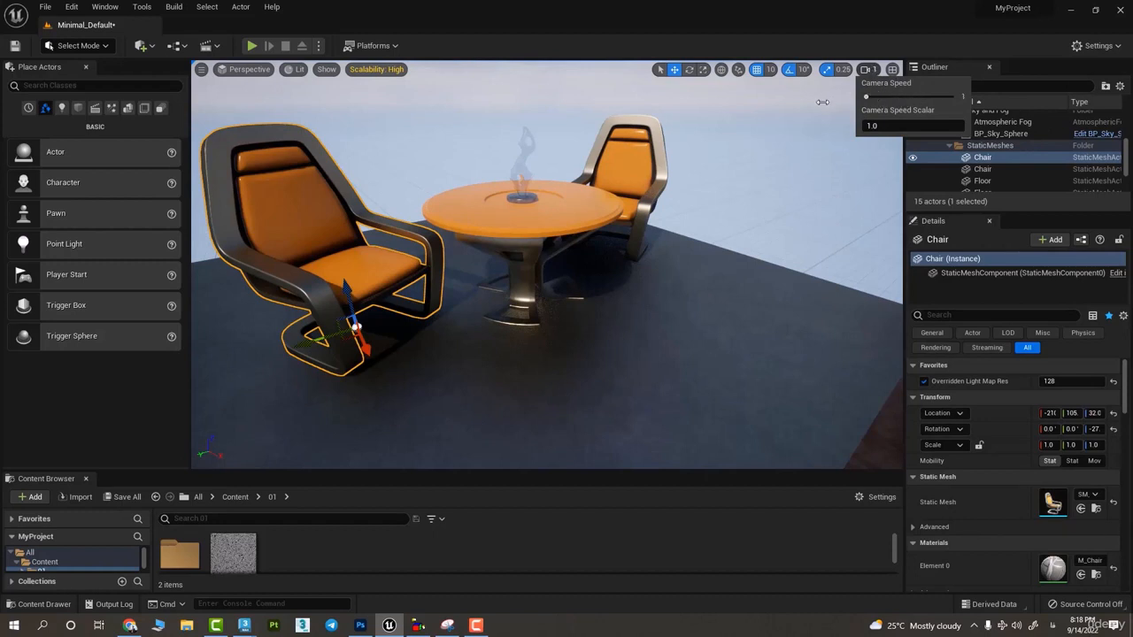
{"action": "right_click_drag", "start_coordinate": [585, 207], "coordinate": [760, 149]}
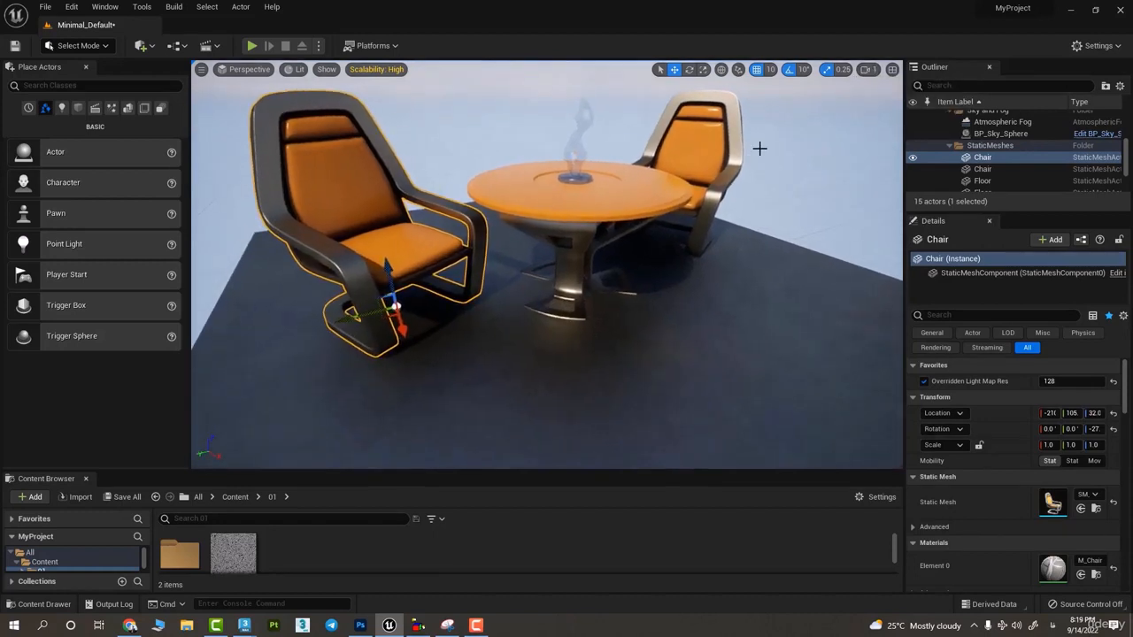
- Switch the viewport to the four-view layout and return to the single perspective view
{"action": "left_click", "coordinate": [892, 69]}
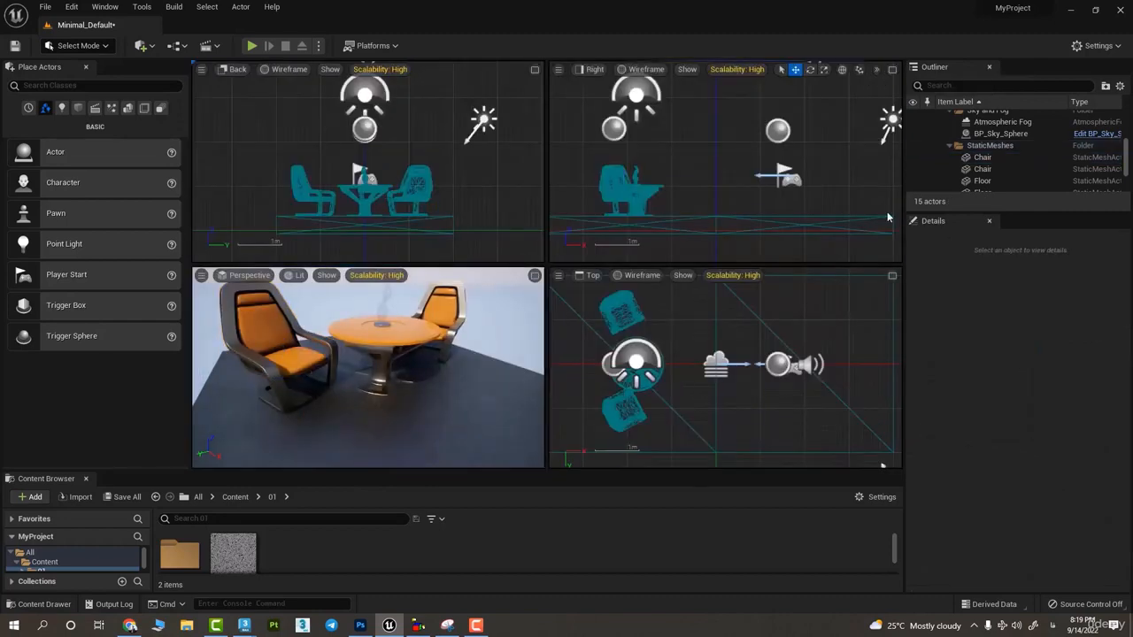
{"action": "left_click", "coordinate": [535, 276]}
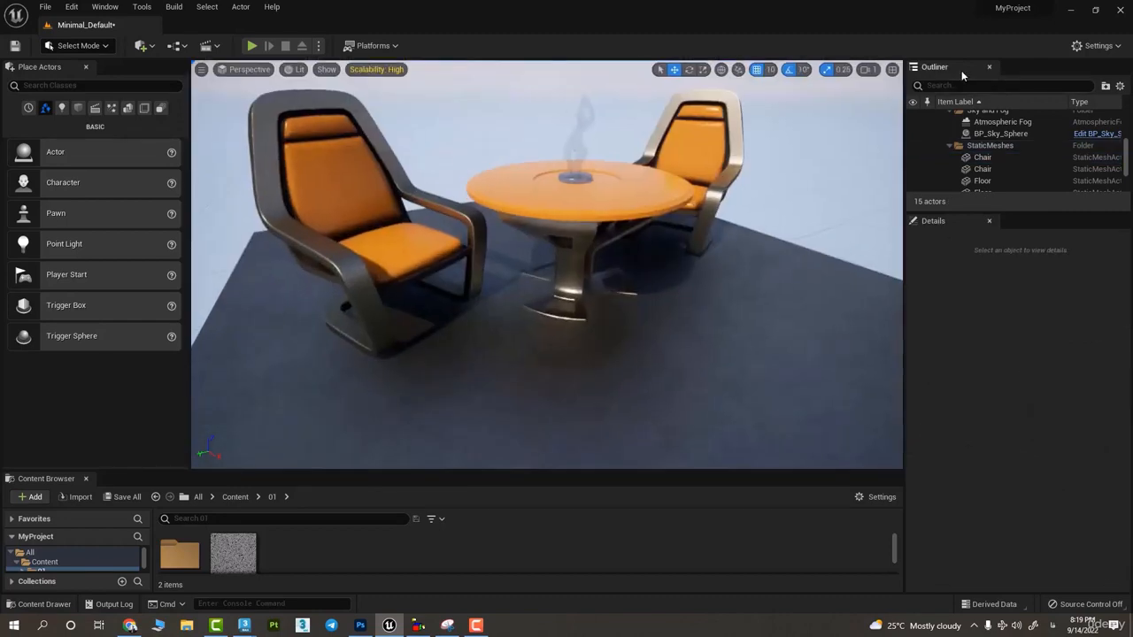
- Set the camera speed scalar to 2, testing camera flight towards and away from the table
{"action": "left_click", "coordinate": [861, 80]}
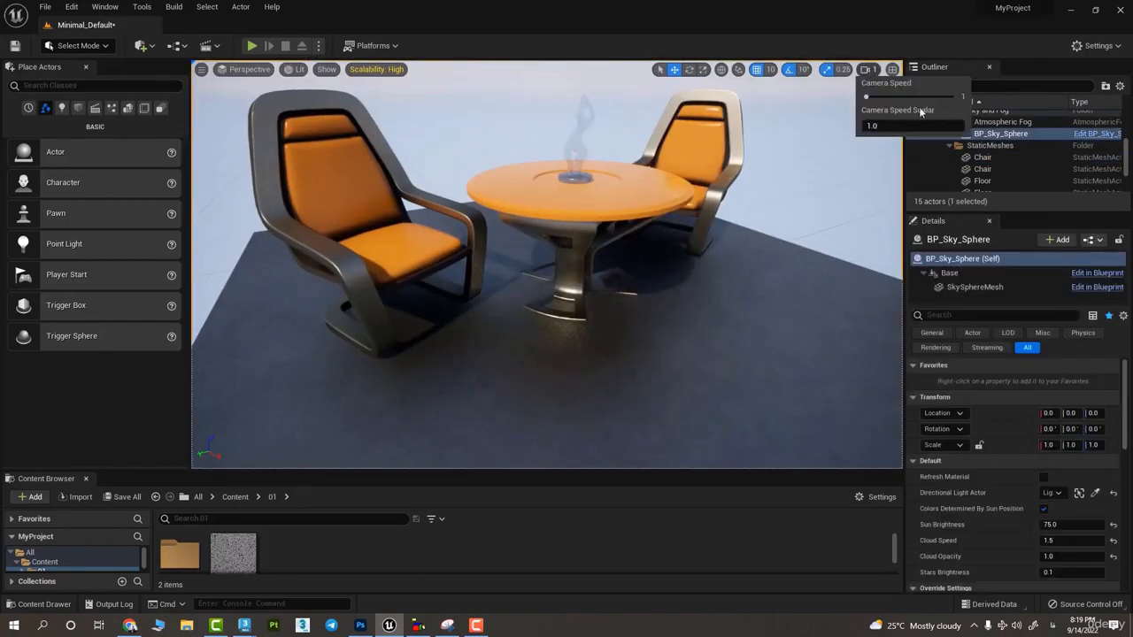
{"action": "right_click_drag", "start_coordinate": [659, 173], "coordinate": [617, 133]}
{"action": "key", "text": "s"}
{"action": "key", "text": "w"}
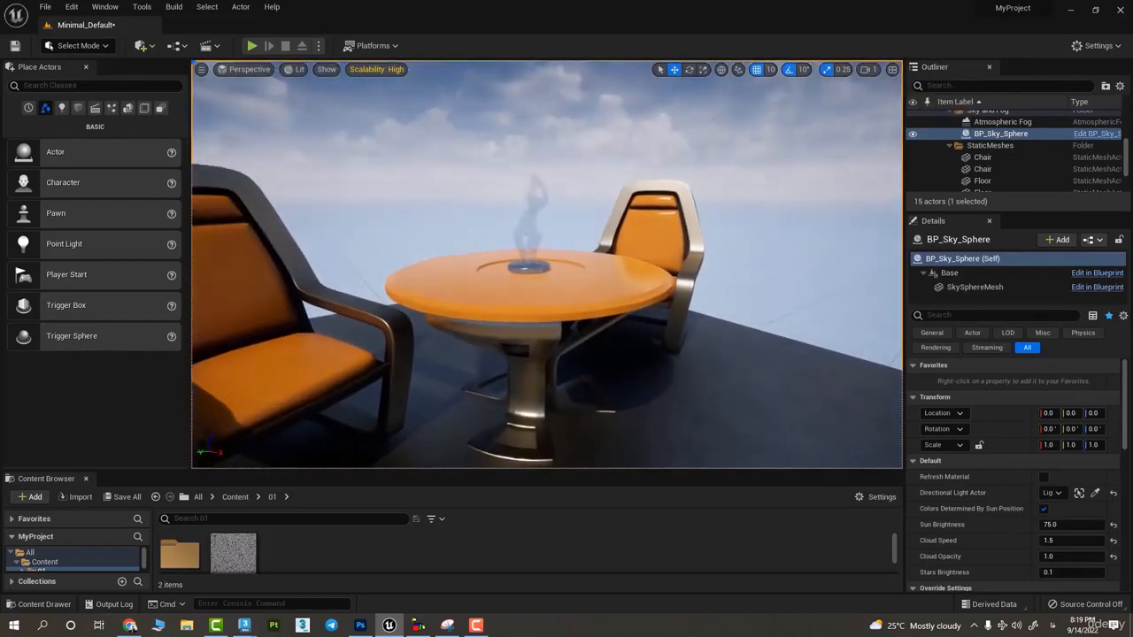
{"action": "key", "text": "w"}
{"action": "right_click_drag", "start_coordinate": [814, 96], "coordinate": [815, 95]}
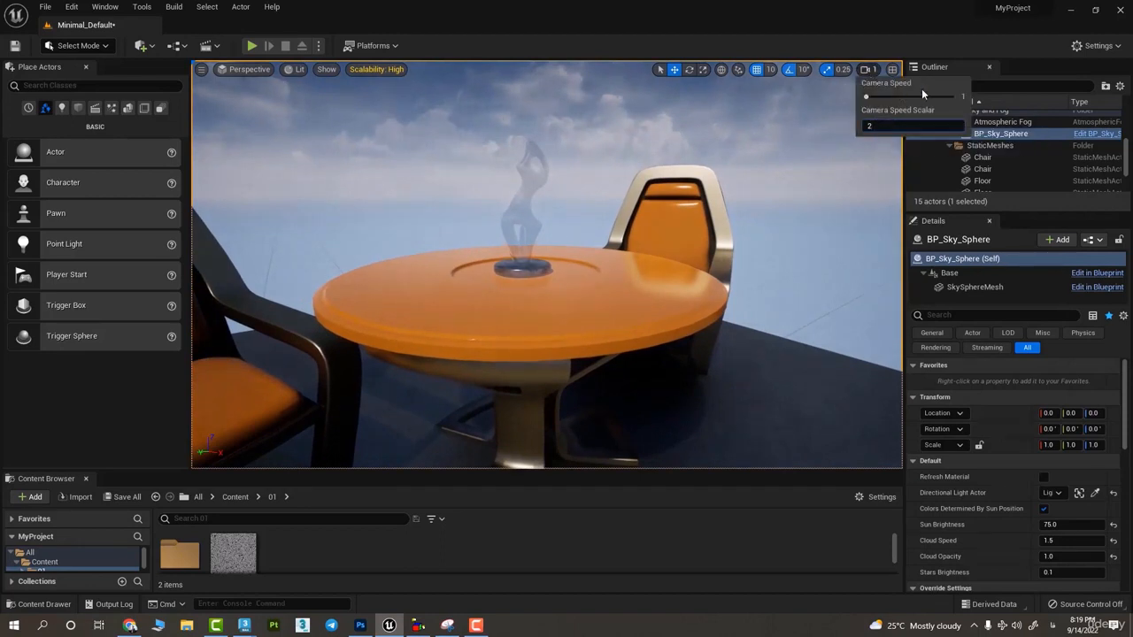
{"action": "key", "text": "s"}
- Set the camera speed scalar to 10 and test zooming out from and back to the furniture
{"action": "right_click_drag", "start_coordinate": [812, 107], "coordinate": [811, 108]}
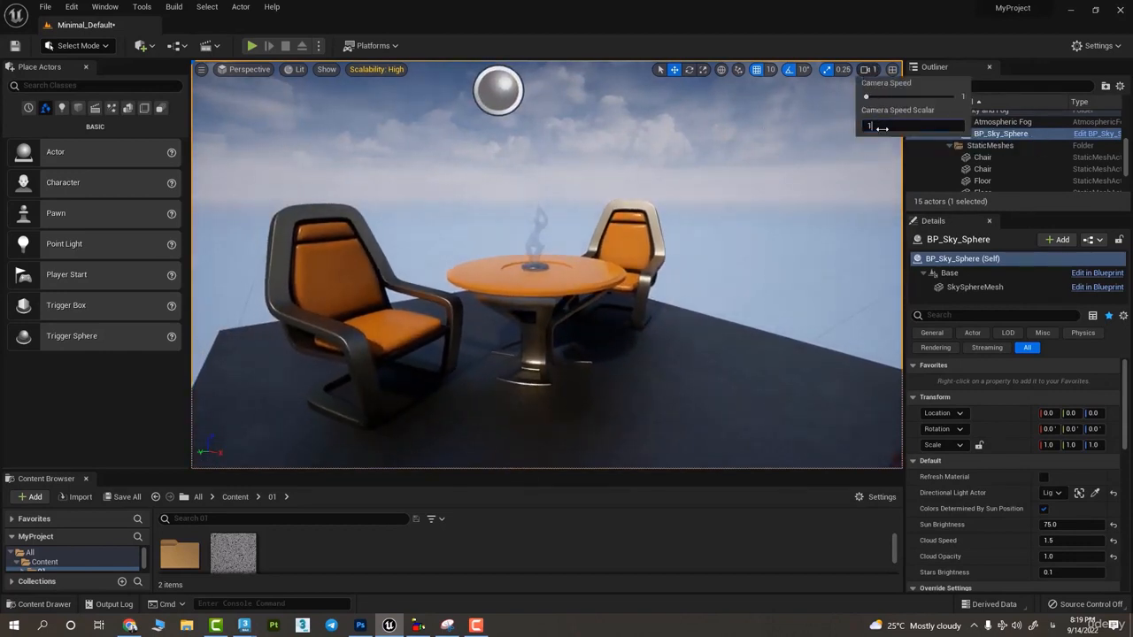
{"action": "scroll", "coordinate": [607, 235], "scroll_direction": "down", "scroll_amount": 10}
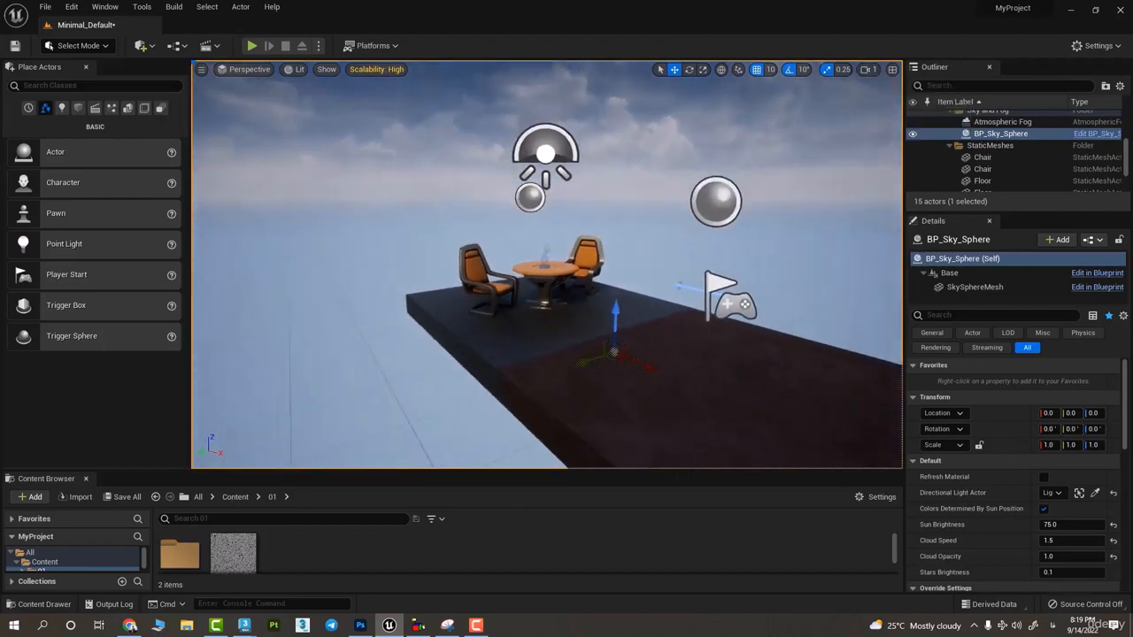
{"action": "scroll", "coordinate": [605, 235], "scroll_direction": "up", "scroll_amount": 2}
{"action": "scroll", "coordinate": [605, 236], "scroll_direction": "up", "scroll_amount": 8}
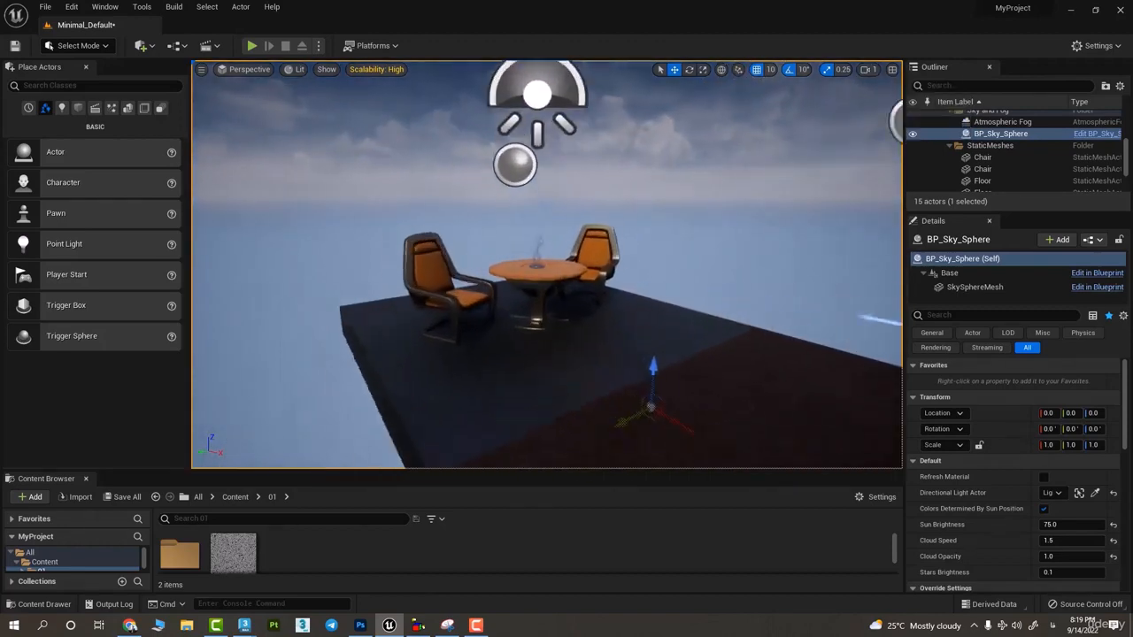
- Set the camera speed scalar to 200 and test zooming out and in on the platform
{"action": "left_click", "coordinate": [868, 69]}
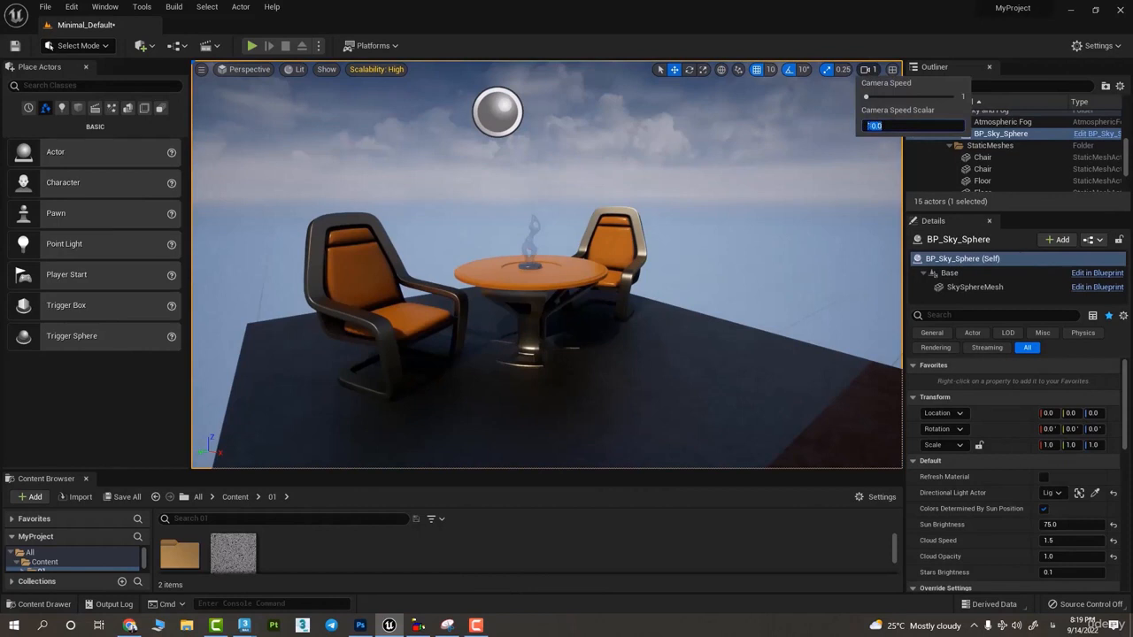
{"action": "left_click", "coordinate": [843, 126]}
{"action": "left_click", "coordinate": [866, 70]}
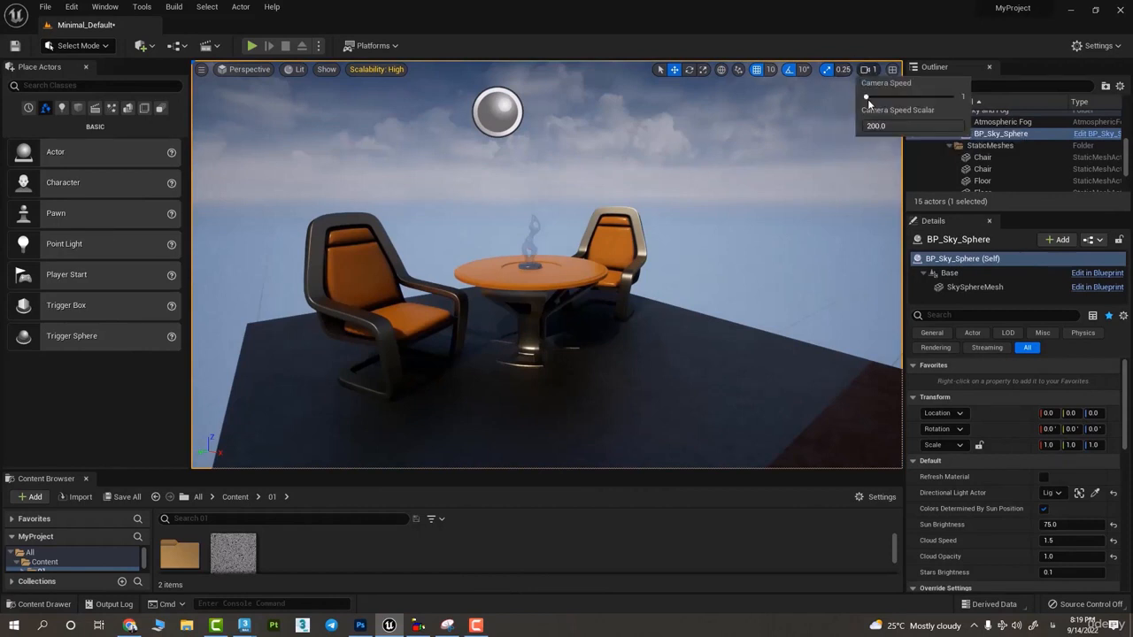
{"action": "left_click", "coordinate": [711, 156]}
{"action": "scroll", "coordinate": [564, 244], "scroll_direction": "down", "scroll_amount": 8}
{"action": "scroll", "coordinate": [547, 265], "scroll_direction": "up", "scroll_amount": 8}
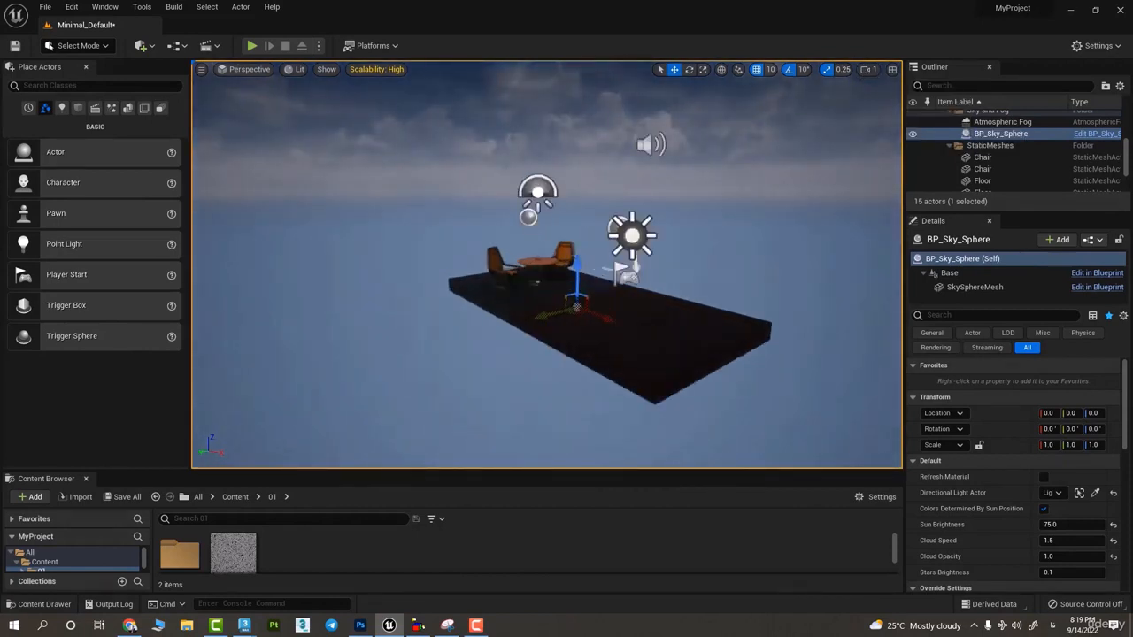
- Test zooming in and out between the whole platform and the furniture at the current camera speed
{"action": "scroll", "coordinate": [547, 265], "scroll_direction": "down", "scroll_amount": 3}
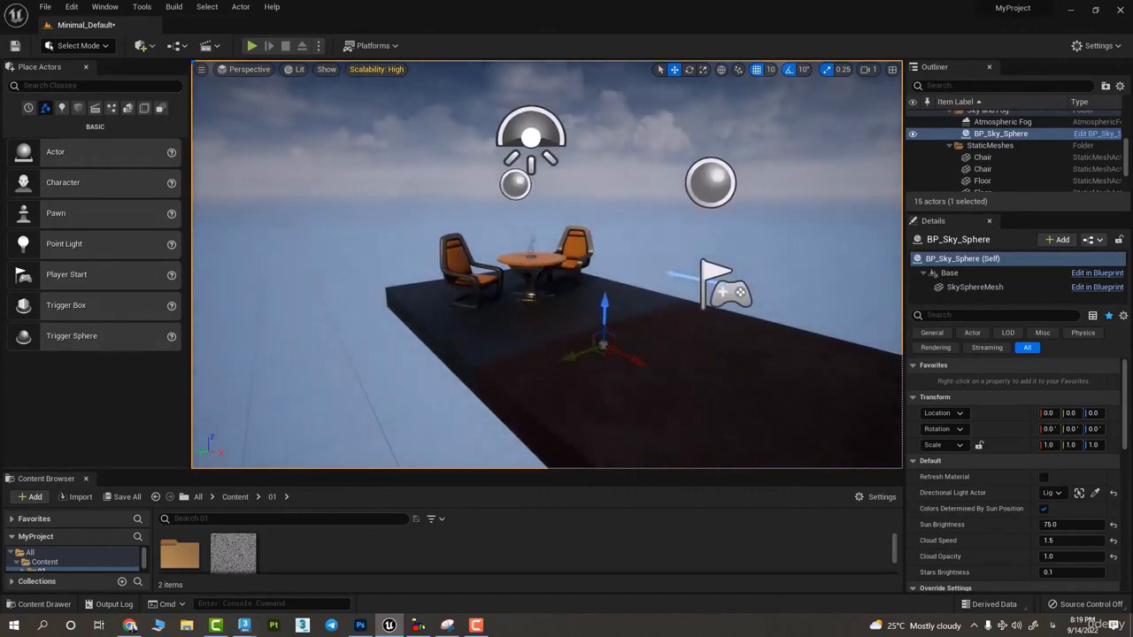
{"action": "scroll", "coordinate": [547, 265], "scroll_direction": "up", "scroll_amount": 4}
{"action": "scroll", "coordinate": [547, 264], "scroll_direction": "down", "scroll_amount": 7}
{"action": "scroll", "coordinate": [547, 265], "scroll_direction": "up", "scroll_amount": 5}
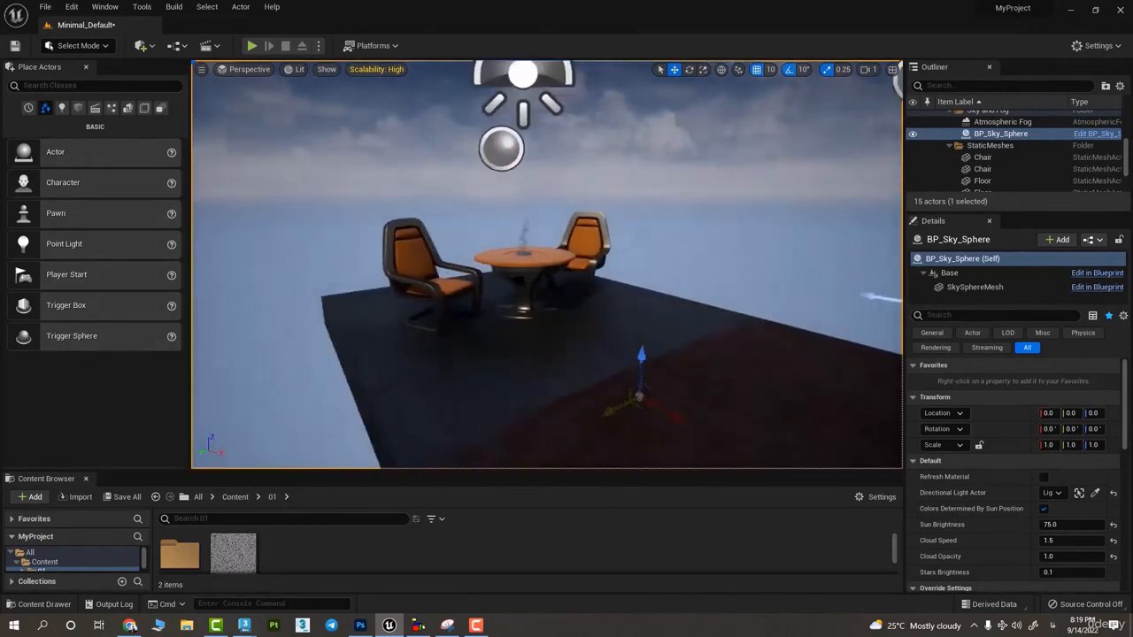
{"action": "scroll", "coordinate": [547, 264], "scroll_direction": "down", "scroll_amount": 4}
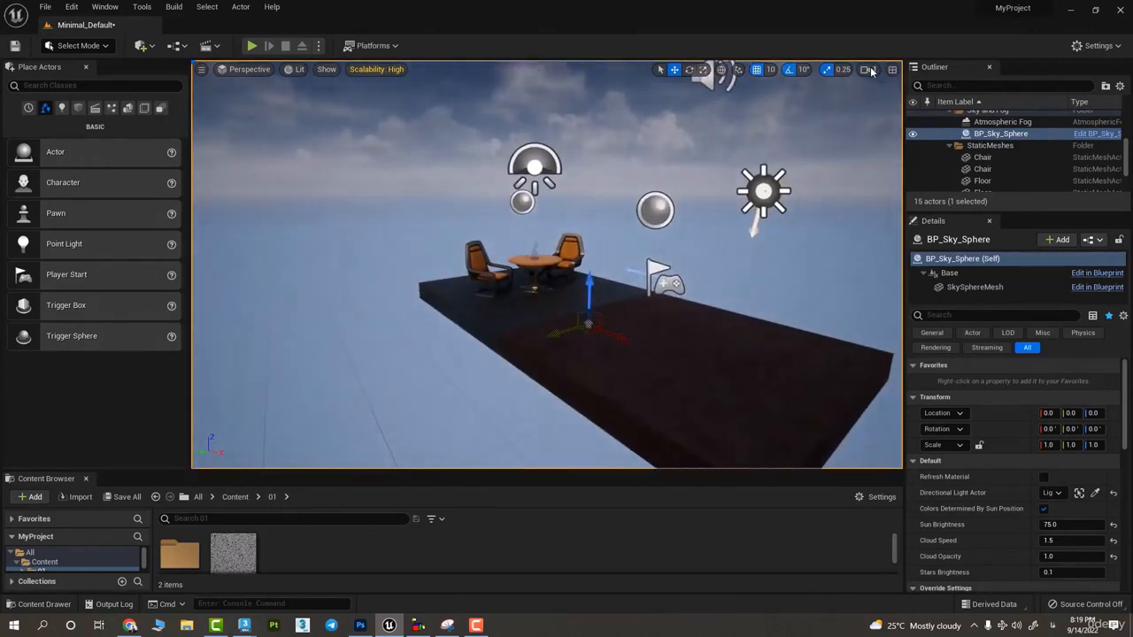
- Set the camera speed to 3 with a speed scalar of 1.0 and fly up to the table and chairs
{"action": "left_click", "coordinate": [869, 70]}
{"action": "left_click_drag", "start_coordinate": [888, 125], "coordinate": [871, 125]}
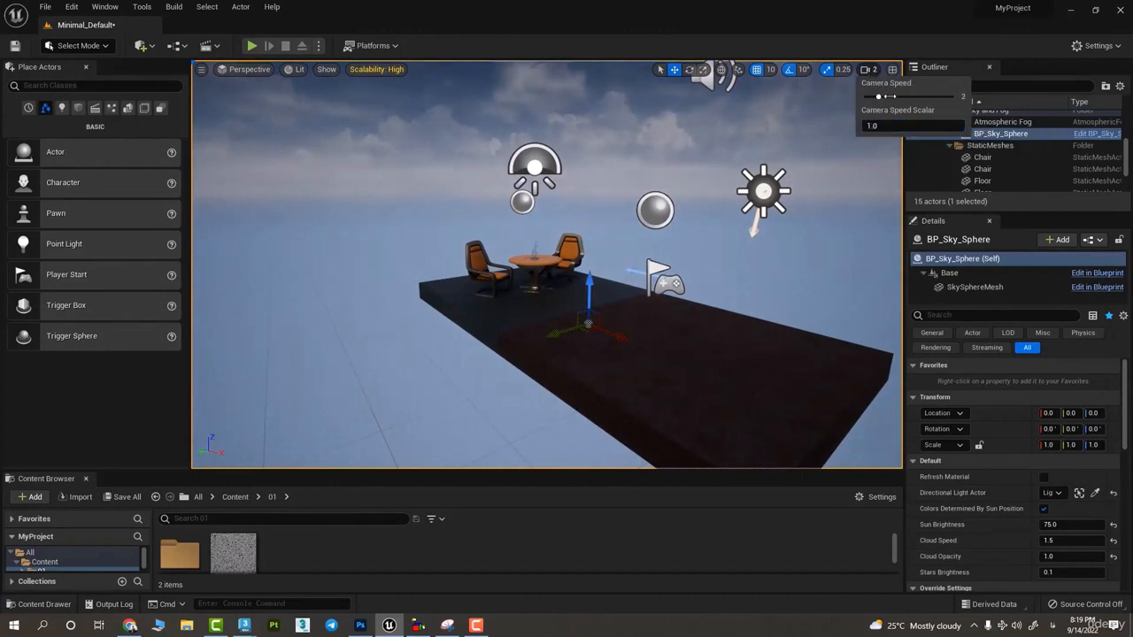
{"action": "key", "text": "w"}
{"action": "mouse_move", "coordinate": [563, 293]}
{"action": "right_mouse_down"}
{"action": "mouse_move", "coordinate": [539, 296]}
{"action": "mouse_move", "coordinate": [571, 297]}
{"action": "mouse_move", "coordinate": [569, 308]}
{"action": "right_mouse_up"}
{"action": "key", "text": "s"}
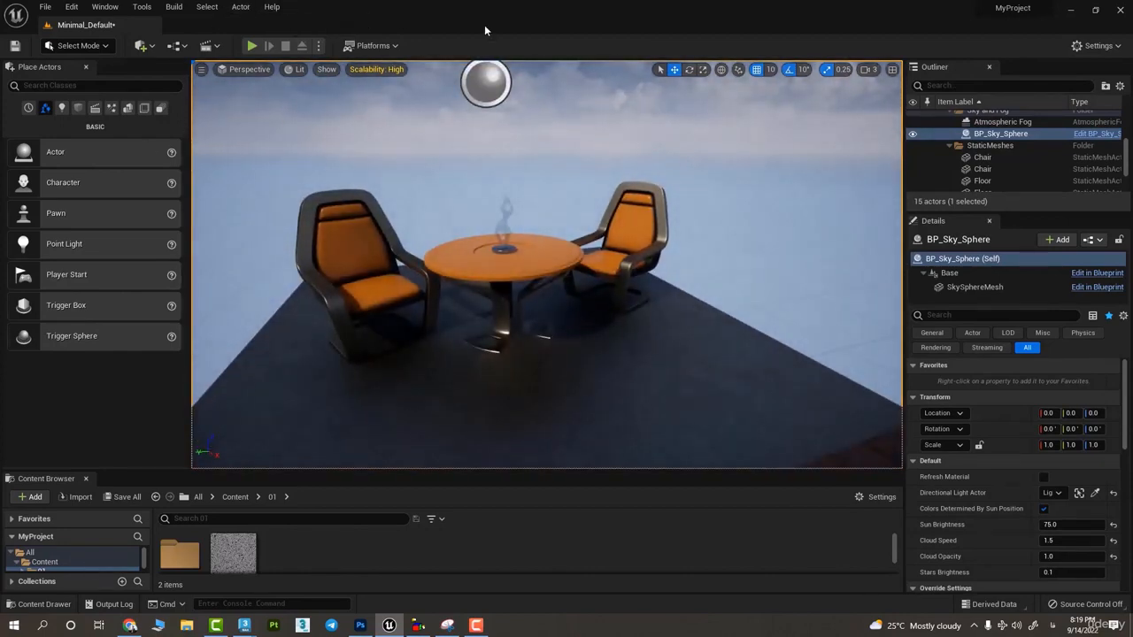
- Switch the viewport to the four-view layout and try panning and zooming the orthographic views
{"action": "left_click", "coordinate": [891, 71]}
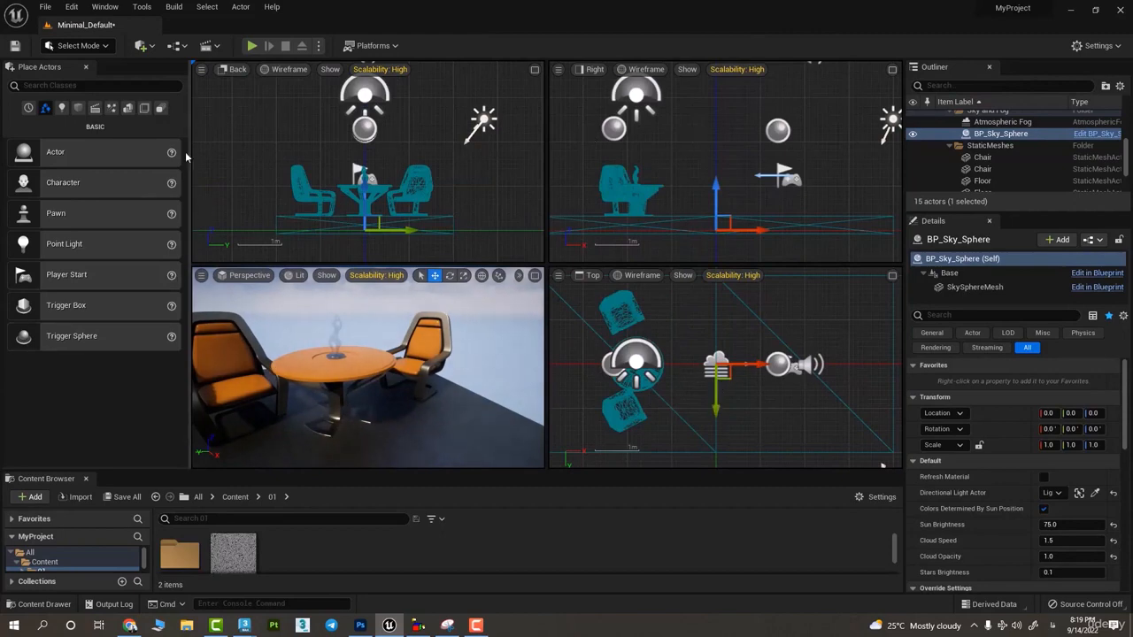
{"action": "left_click", "coordinate": [322, 147]}
{"action": "right_click_drag", "start_coordinate": [304, 99], "coordinate": [279, 145]}
{"action": "right_click_drag", "start_coordinate": [762, 205], "coordinate": [885, 202]}
{"action": "right_click_drag", "start_coordinate": [694, 371], "coordinate": [636, 378]}
{"action": "scroll", "coordinate": [677, 359], "scroll_direction": "up", "scroll_amount": 5}
{"action": "scroll", "coordinate": [686, 358], "scroll_direction": "down", "scroll_amount": 6}
- Move the table in the negative X direction in the Top view, away from the two chairs
{"action": "left_click", "coordinate": [702, 335]}
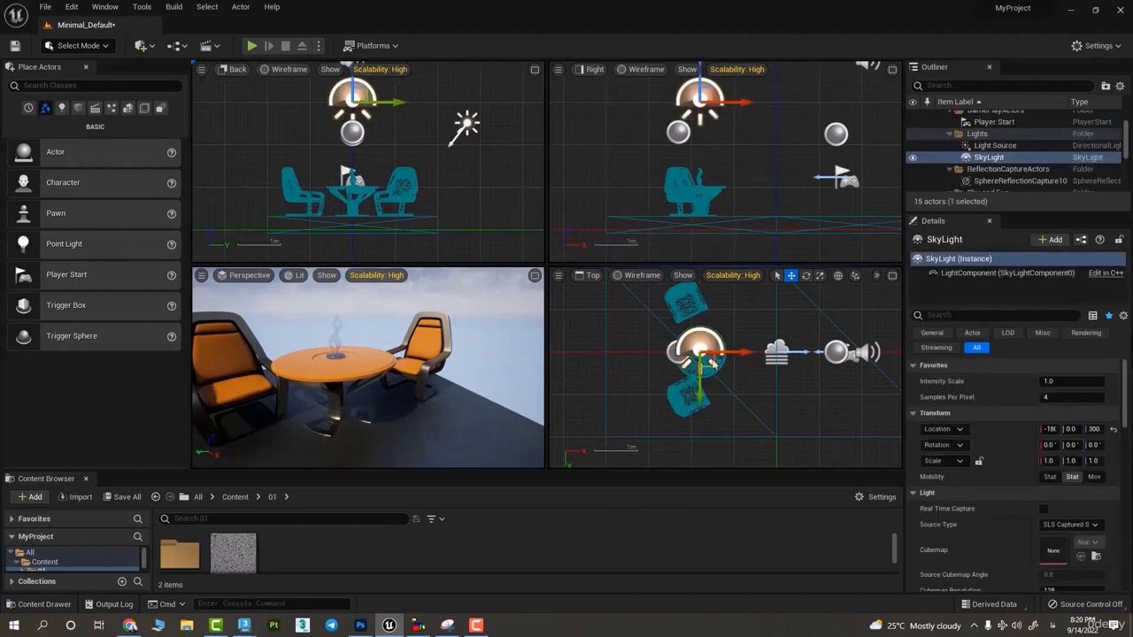
{"action": "left_click", "coordinate": [713, 363]}
{"action": "left_click_drag", "start_coordinate": [720, 353], "coordinate": [609, 353]}
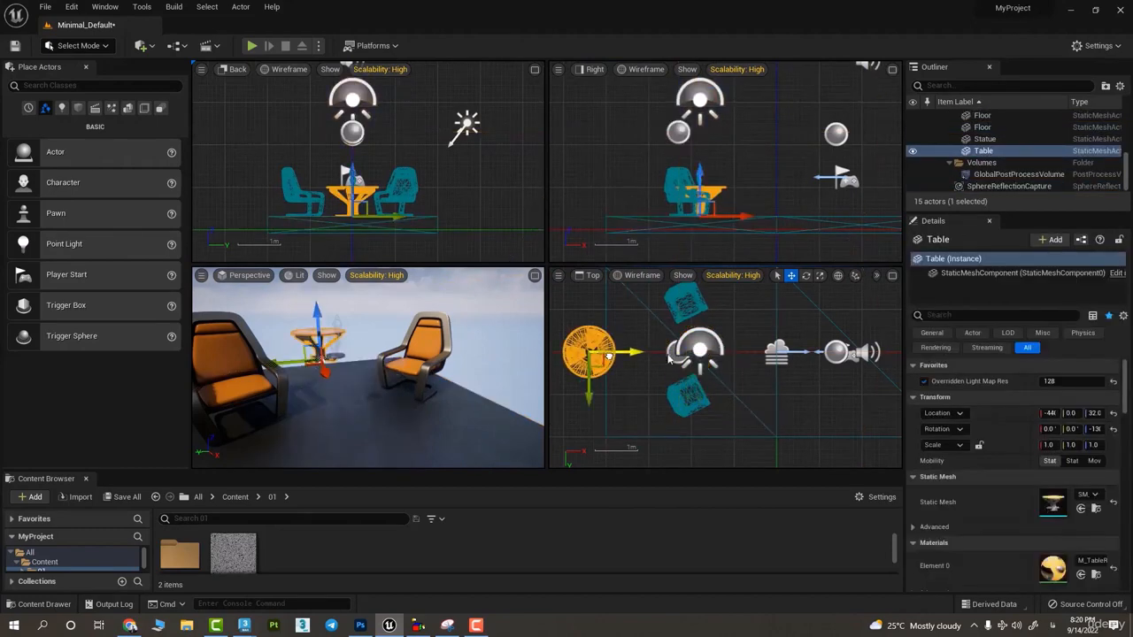
- Move the SkyLight and the upper chair in the positive X direction in the Top view
{"action": "left_click", "coordinate": [700, 339]}
{"action": "left_click_drag", "start_coordinate": [722, 352], "coordinate": [817, 352]}
{"action": "left_click", "coordinate": [684, 305]}
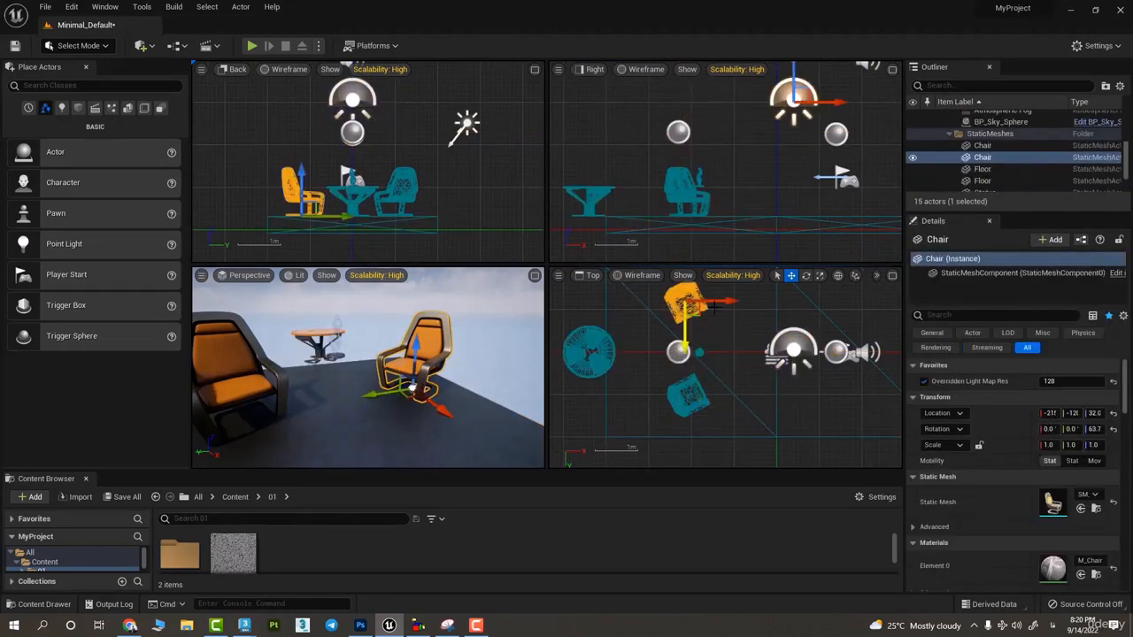
{"action": "left_click_drag", "start_coordinate": [706, 312], "coordinate": [739, 313]}
- Look around the chairs and table in the perspective view and select the chair nearest the camera
{"action": "left_click", "coordinate": [430, 309]}
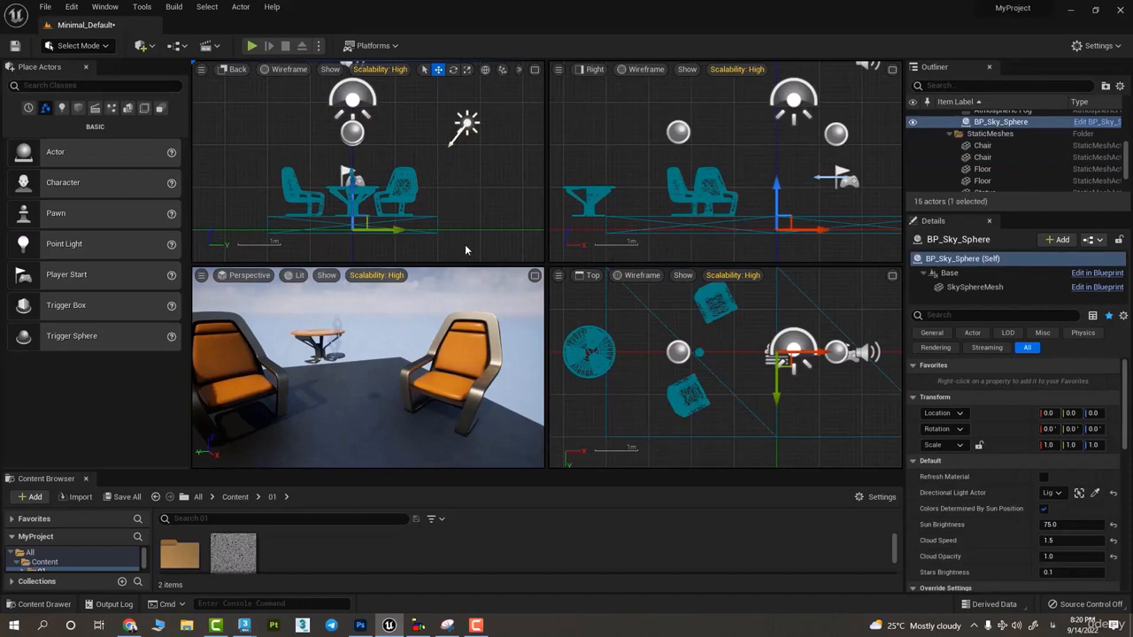
{"action": "right_click_drag", "start_coordinate": [502, 296], "coordinate": [456, 308]}
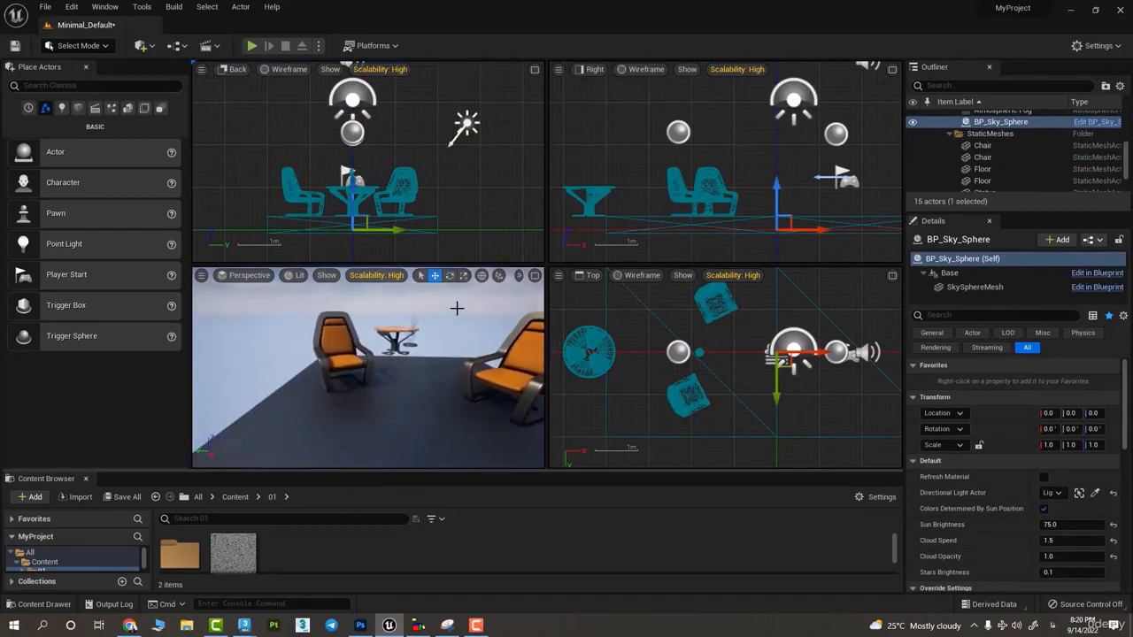
{"action": "right_click_drag", "start_coordinate": [347, 333], "coordinate": [418, 301]}
{"action": "left_click", "coordinate": [285, 329]}
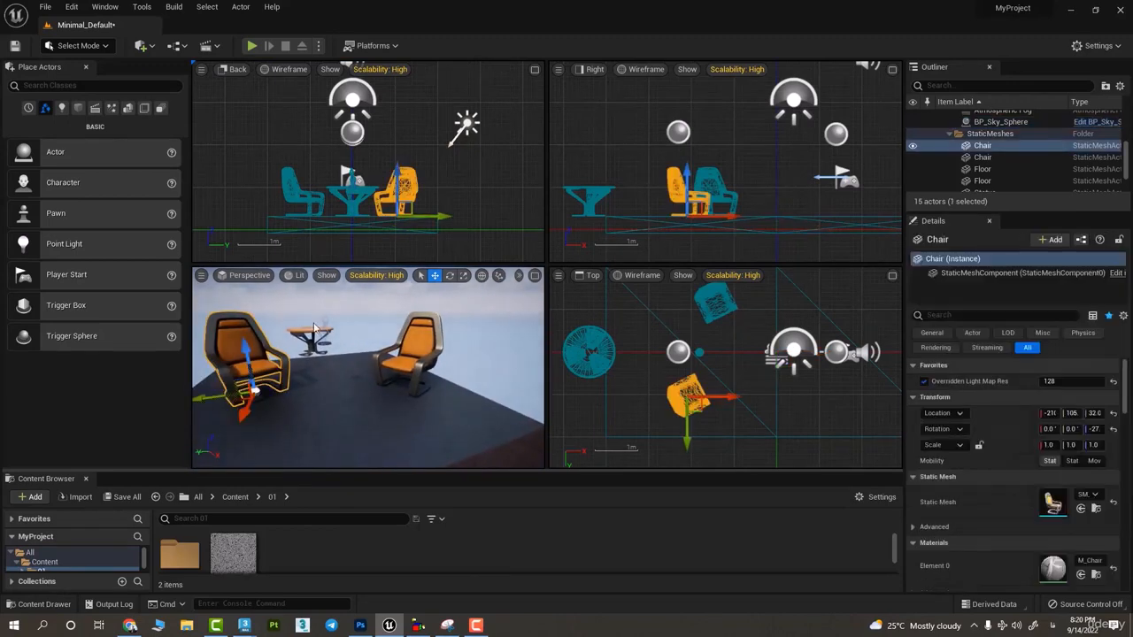
- Box-select the furniture and floors in the Back view, nudge them slightly along the Y axis, and clear the selection
{"action": "scroll", "coordinate": [426, 173], "scroll_direction": "down", "scroll_amount": 2}
{"action": "left_click_drag", "start_coordinate": [502, 163], "coordinate": [405, 204]}
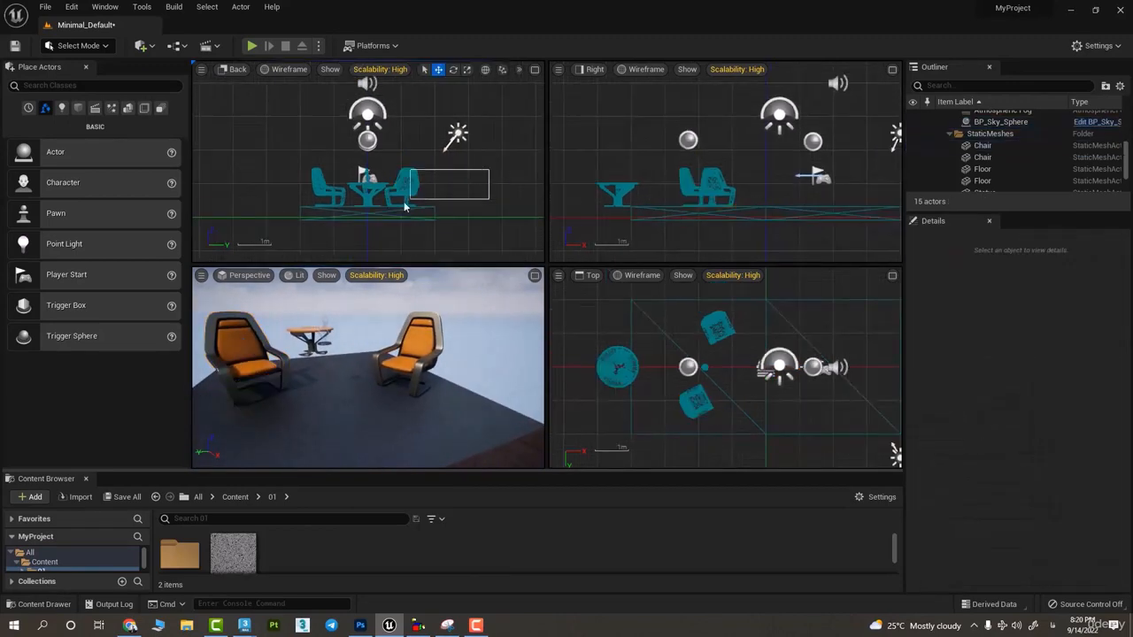
{"action": "left_click_drag", "start_coordinate": [461, 177], "coordinate": [427, 190]}
{"action": "left_click_drag", "start_coordinate": [304, 228], "coordinate": [305, 225]}
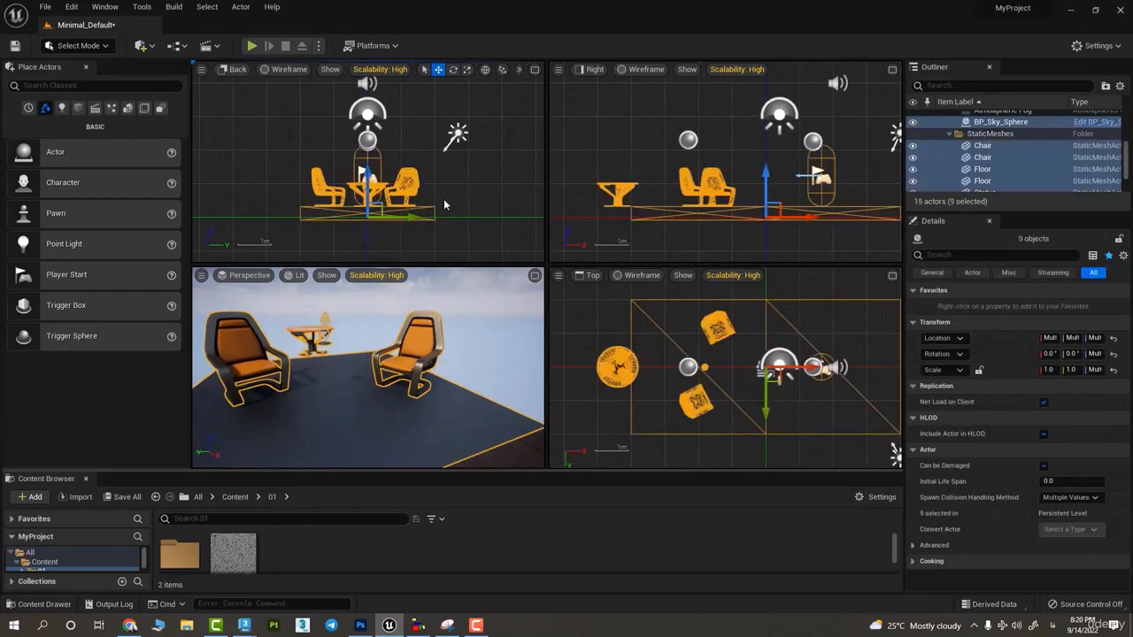
{"action": "mouse_move", "coordinate": [391, 218]}
{"action": "left_mouse_down"}
{"action": "mouse_move", "coordinate": [425, 231]}
{"action": "mouse_move", "coordinate": [395, 220]}
{"action": "left_mouse_up"}
{"action": "left_click", "coordinate": [491, 209]}
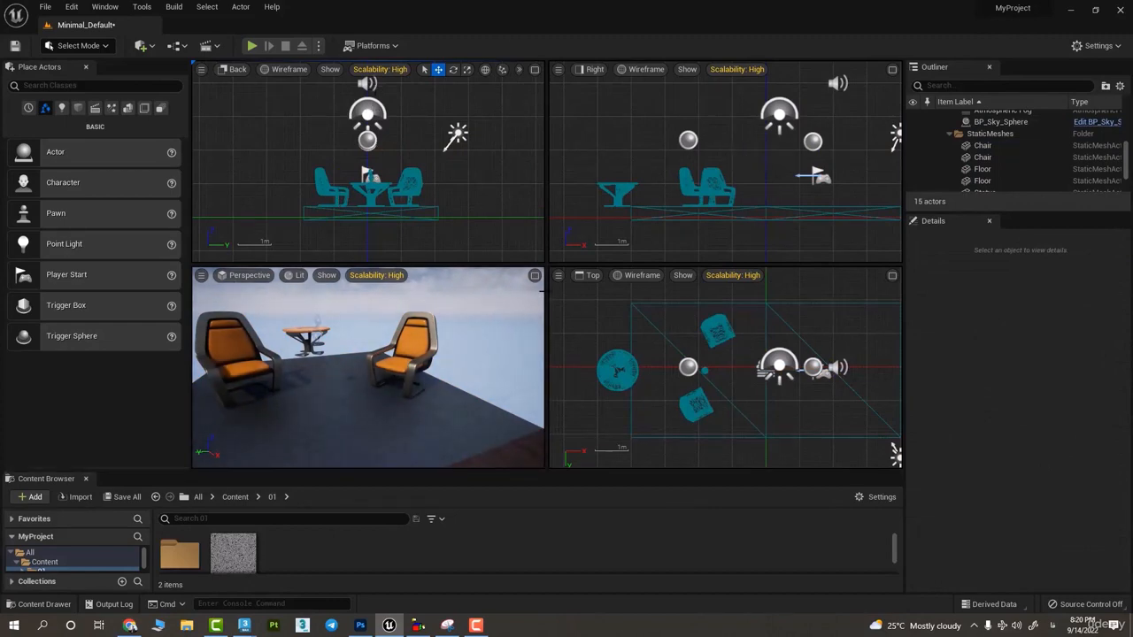
- Maximize the perspective viewport and switch it to the Top and Bottom orthographic views
{"action": "left_click", "coordinate": [535, 276]}
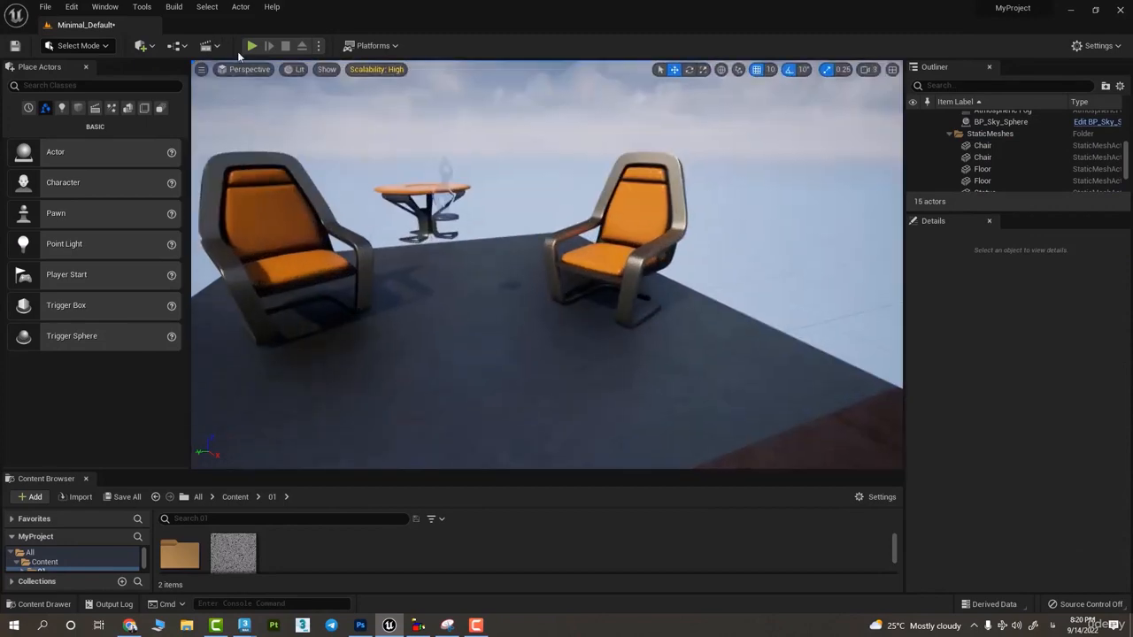
{"action": "left_click", "coordinate": [248, 69]}
{"action": "left_click", "coordinate": [255, 113]}
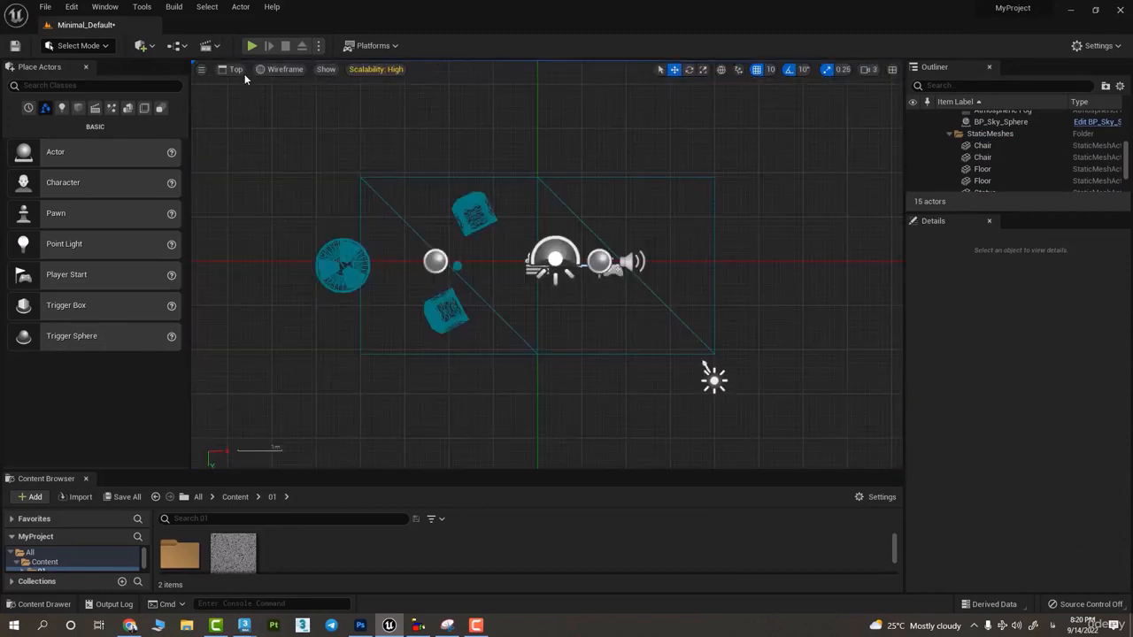
{"action": "left_click", "coordinate": [243, 71]}
{"action": "left_click", "coordinate": [268, 128]}
- Show the scene in the Left, Front and Back views, zooming in on the furniture in the Back view
{"action": "left_click", "coordinate": [235, 70]}
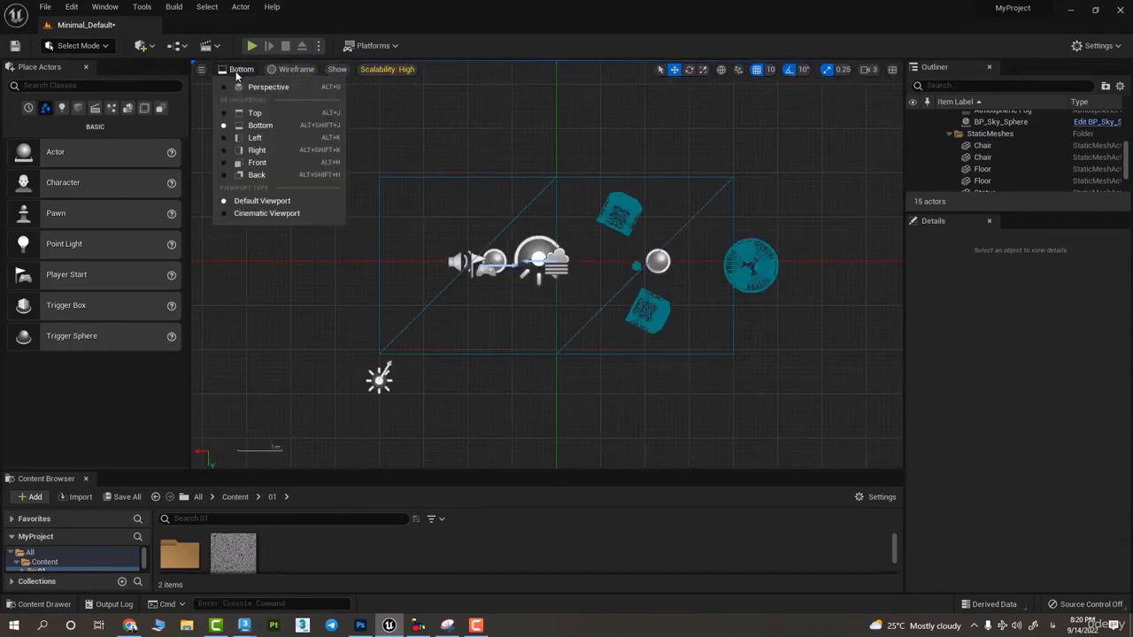
{"action": "left_click", "coordinate": [254, 137]}
{"action": "left_click", "coordinate": [234, 71]}
{"action": "left_click", "coordinate": [257, 163]}
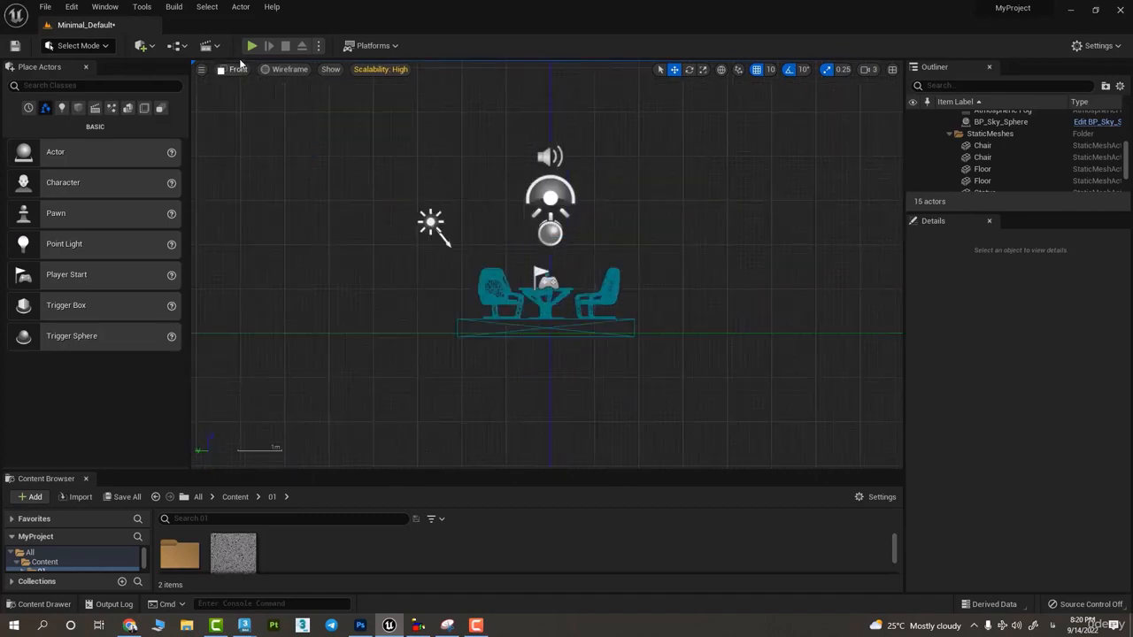
{"action": "left_click", "coordinate": [237, 70]}
{"action": "left_click", "coordinate": [266, 174]}
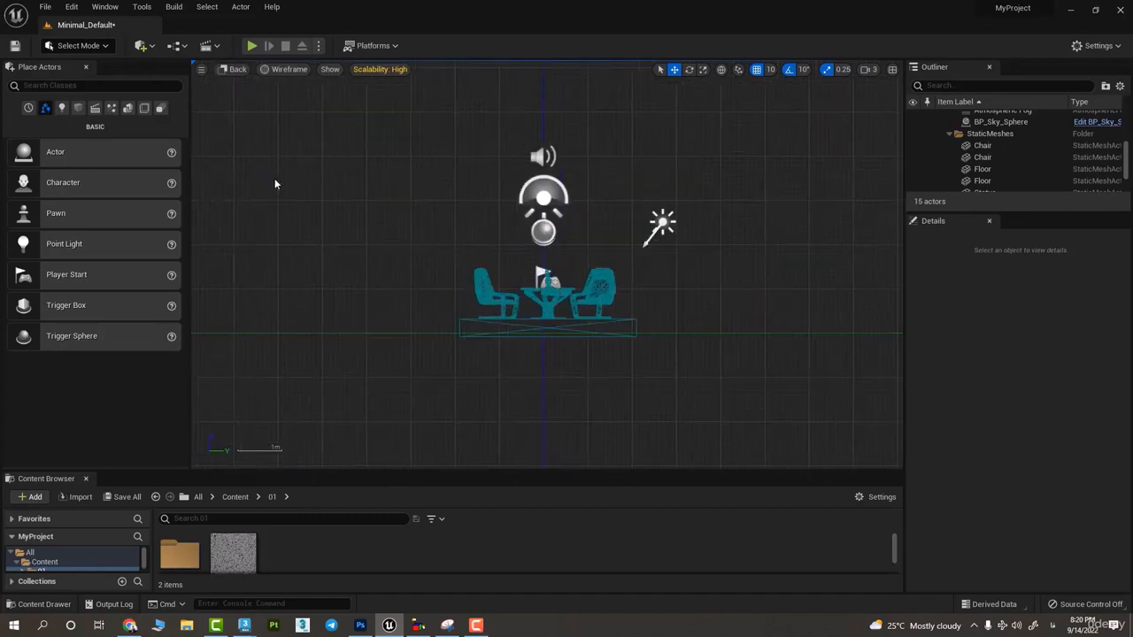
{"action": "scroll", "coordinate": [617, 299], "scroll_direction": "up", "scroll_amount": 4}
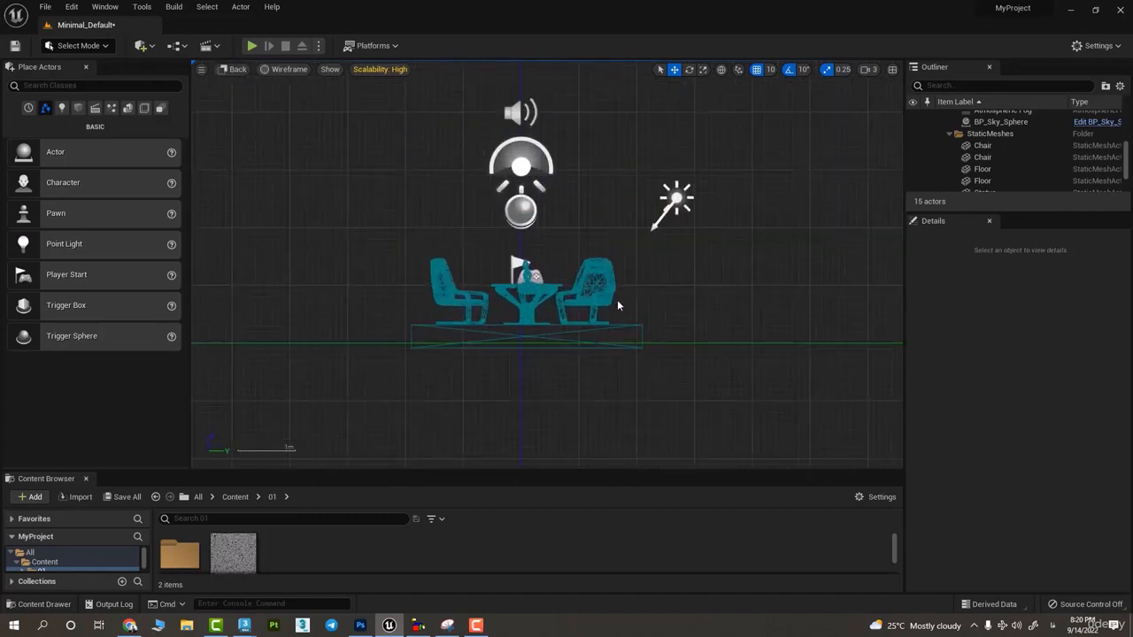
- Switch to the Top view, check the available view modes, and return to the Perspective view
{"action": "left_click", "coordinate": [237, 70]}
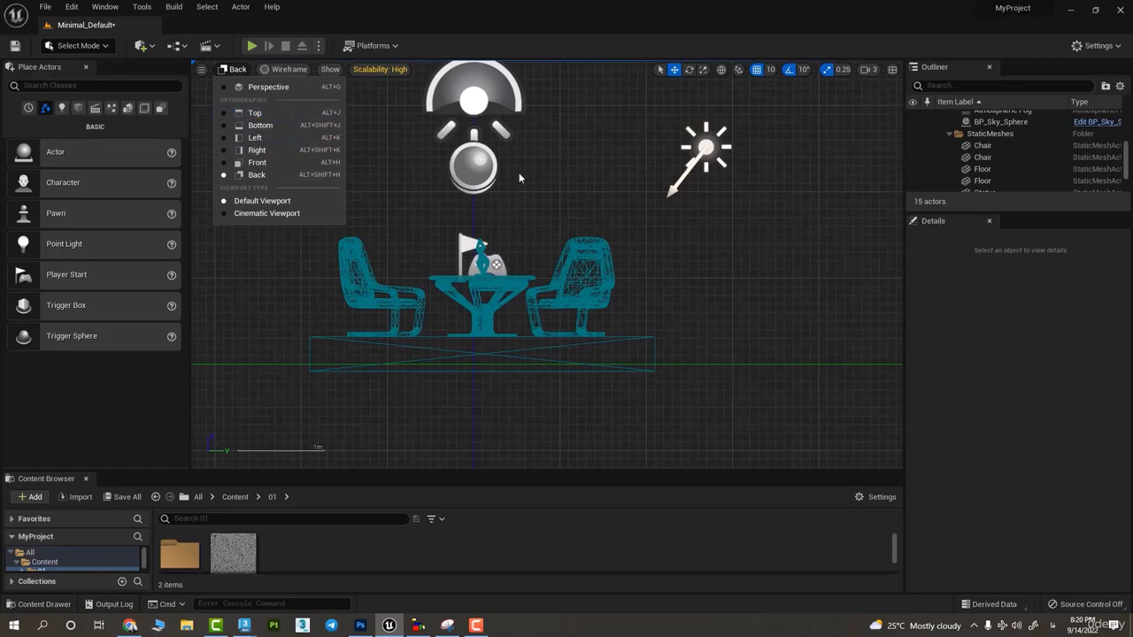
{"action": "left_click", "coordinate": [545, 186]}
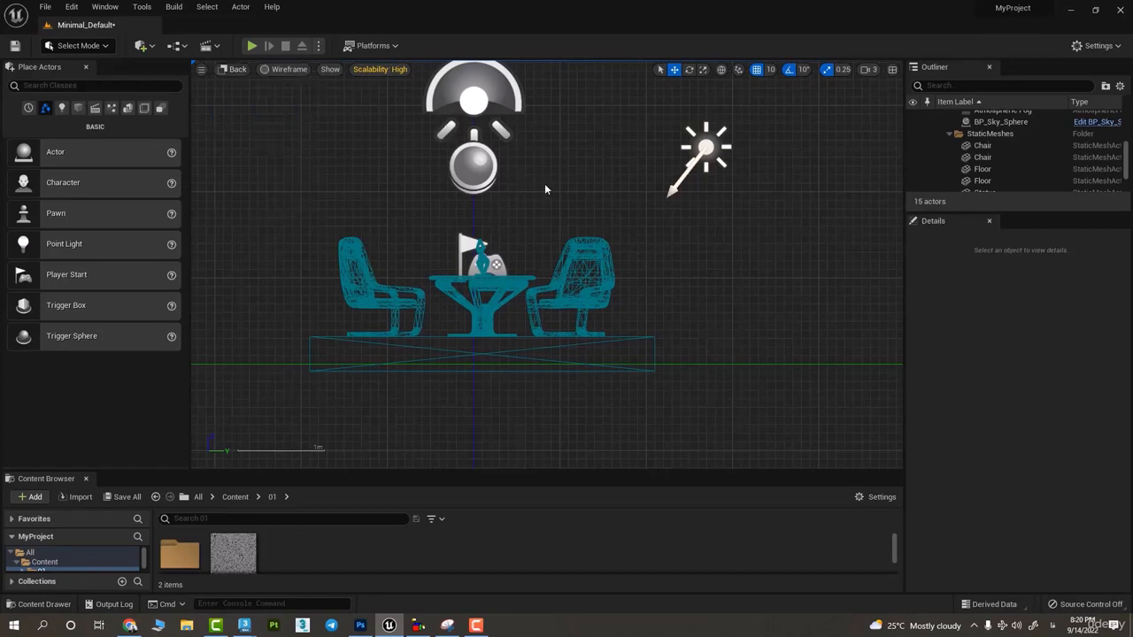
{"action": "key", "text": "alt+j"}
{"action": "left_click", "coordinate": [285, 70]}
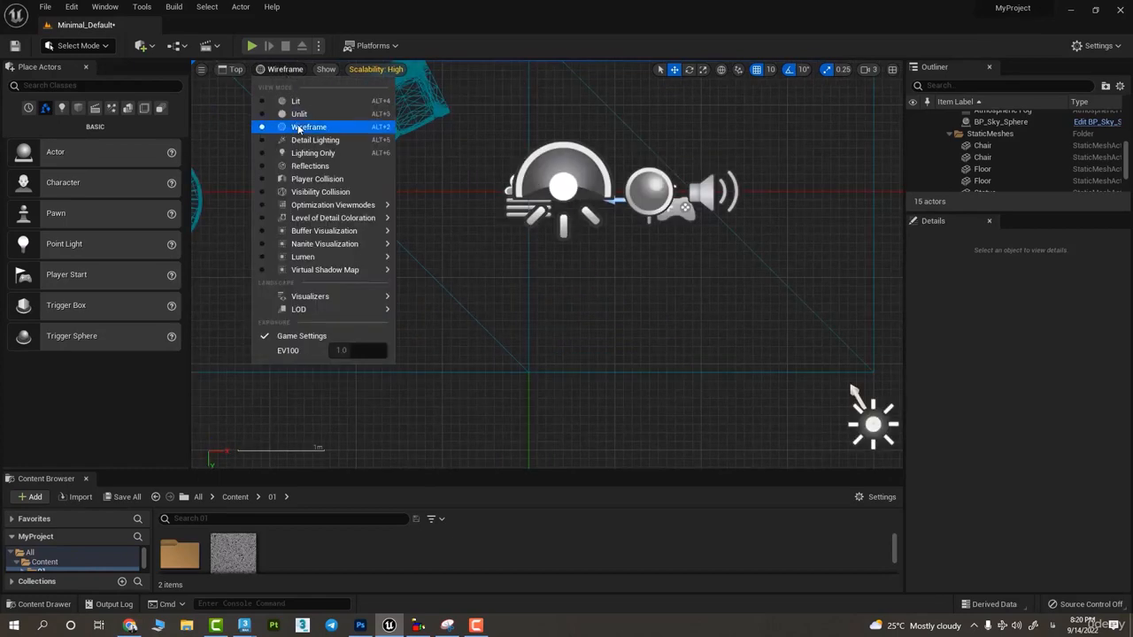
{"action": "left_click", "coordinate": [236, 70]}
{"action": "left_click", "coordinate": [262, 87]}
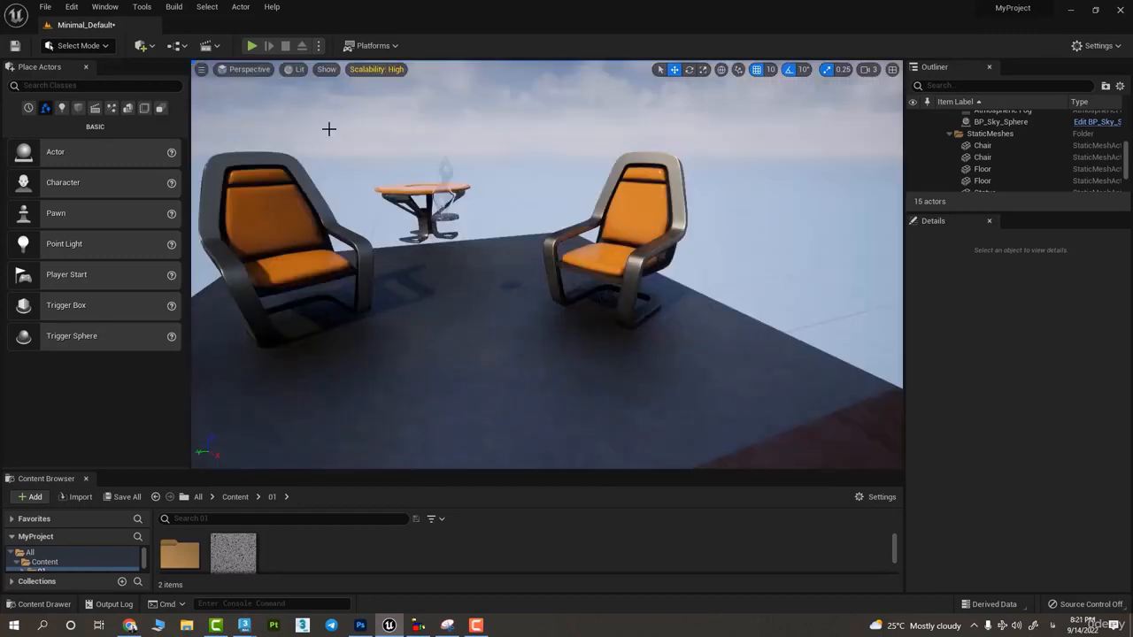
- Try the Cinematic Viewport type by looking around the scene in it, and return to the Default Viewport
{"action": "left_click", "coordinate": [221, 71]}
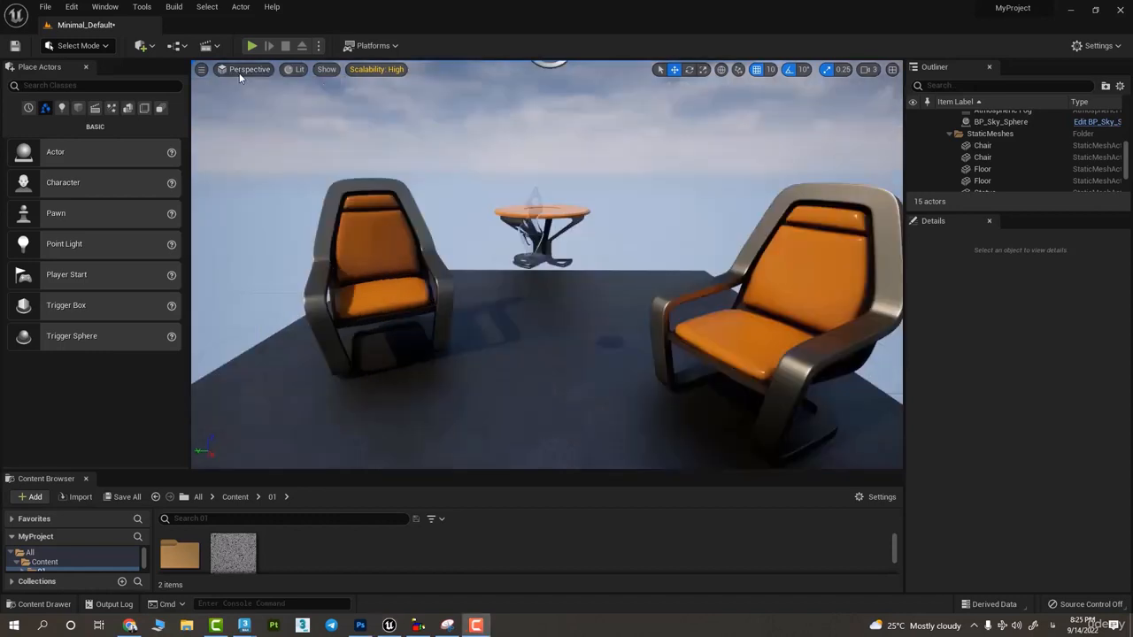
{"action": "left_click", "coordinate": [249, 70]}
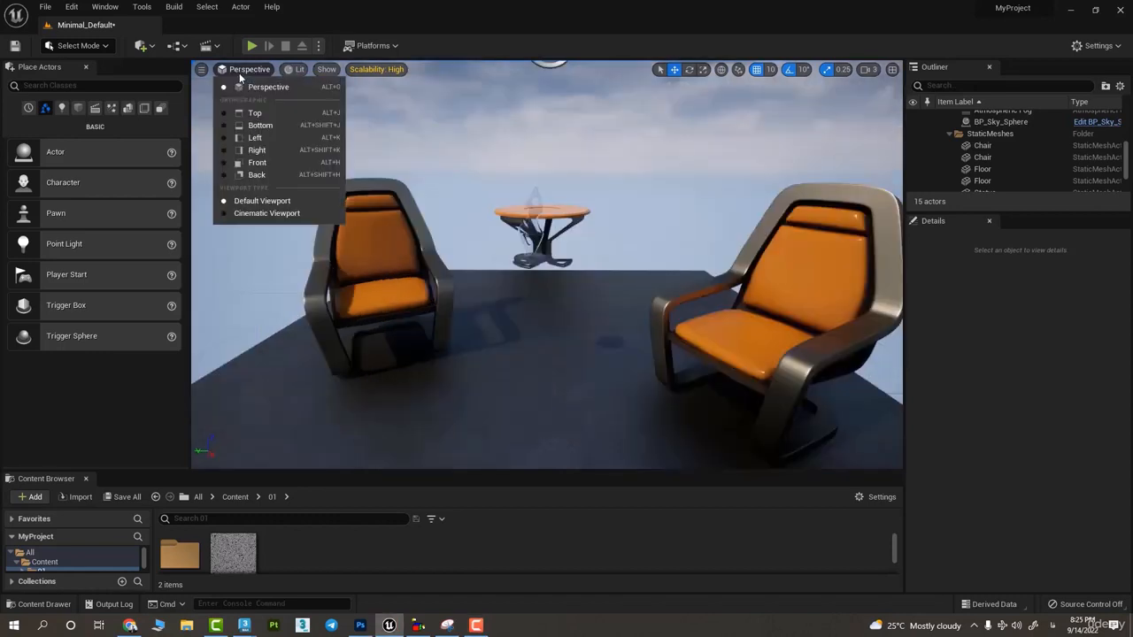
{"action": "left_click", "coordinate": [266, 213]}
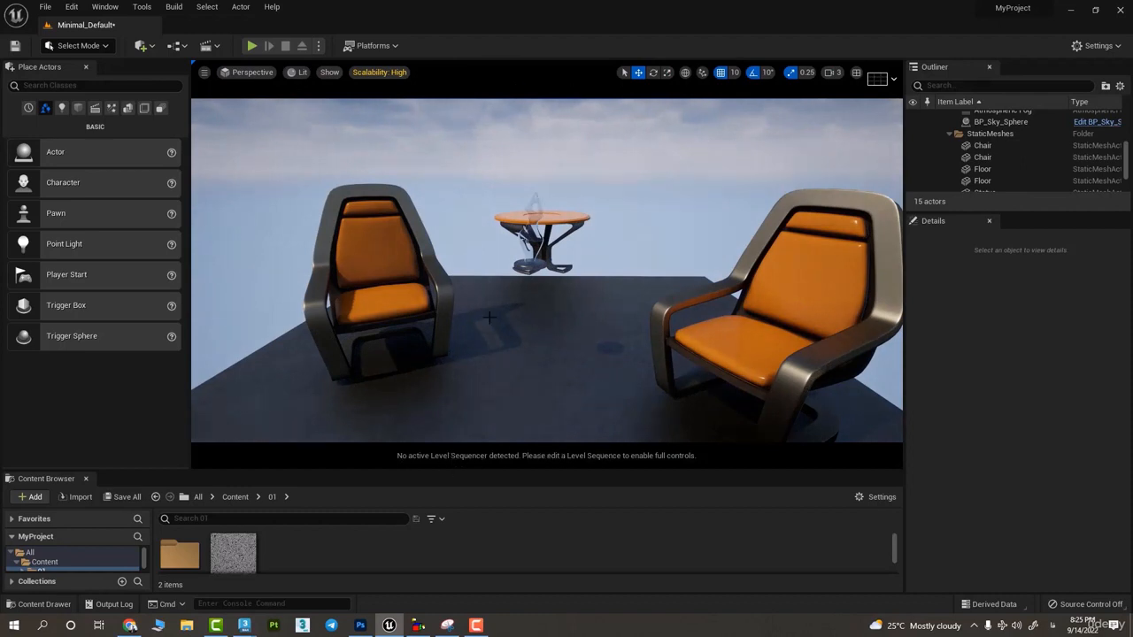
{"action": "right_click_drag", "start_coordinate": [490, 317], "coordinate": [540, 327]}
{"action": "left_click", "coordinate": [253, 73]}
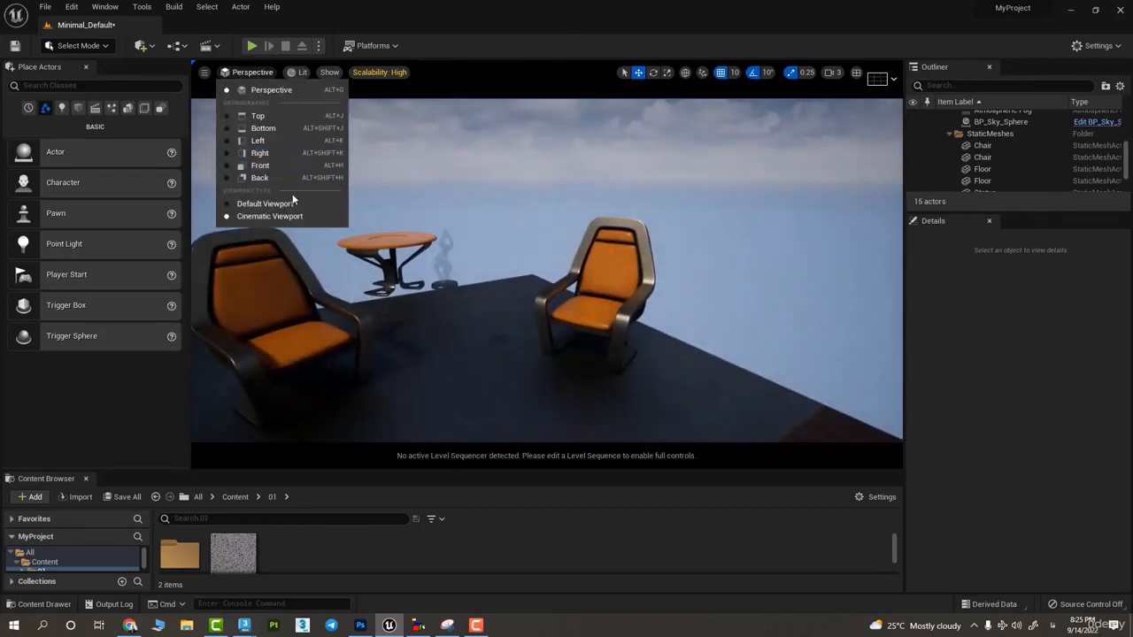
{"action": "left_click", "coordinate": [266, 203]}
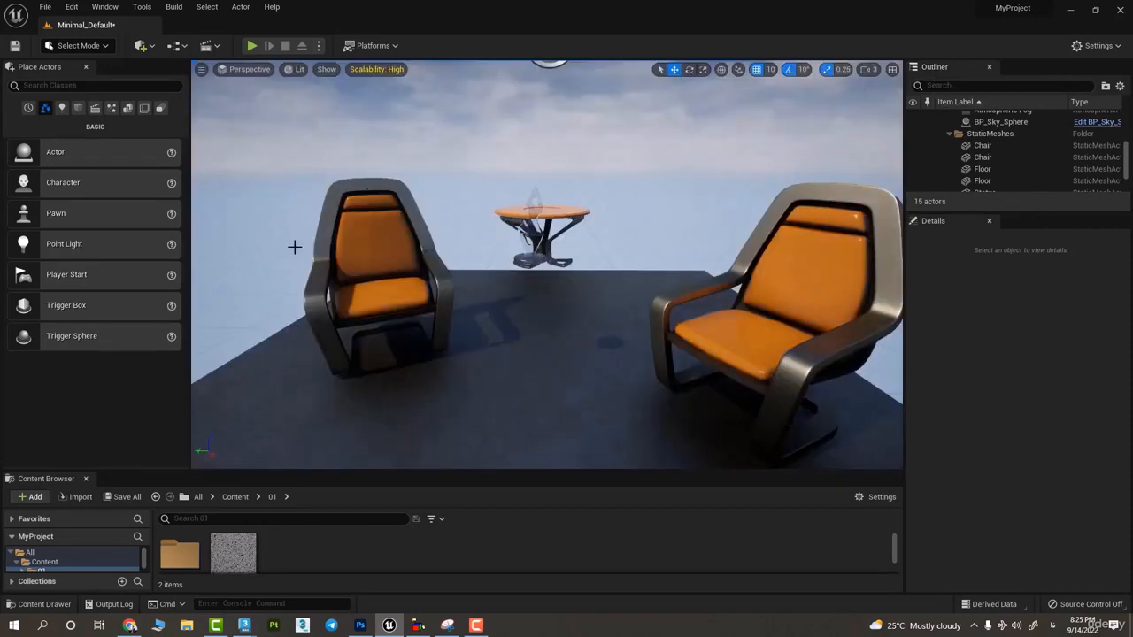
- Place a Cine Camera Actor on the floor between the two chairs
{"action": "left_click", "coordinate": [95, 108]}
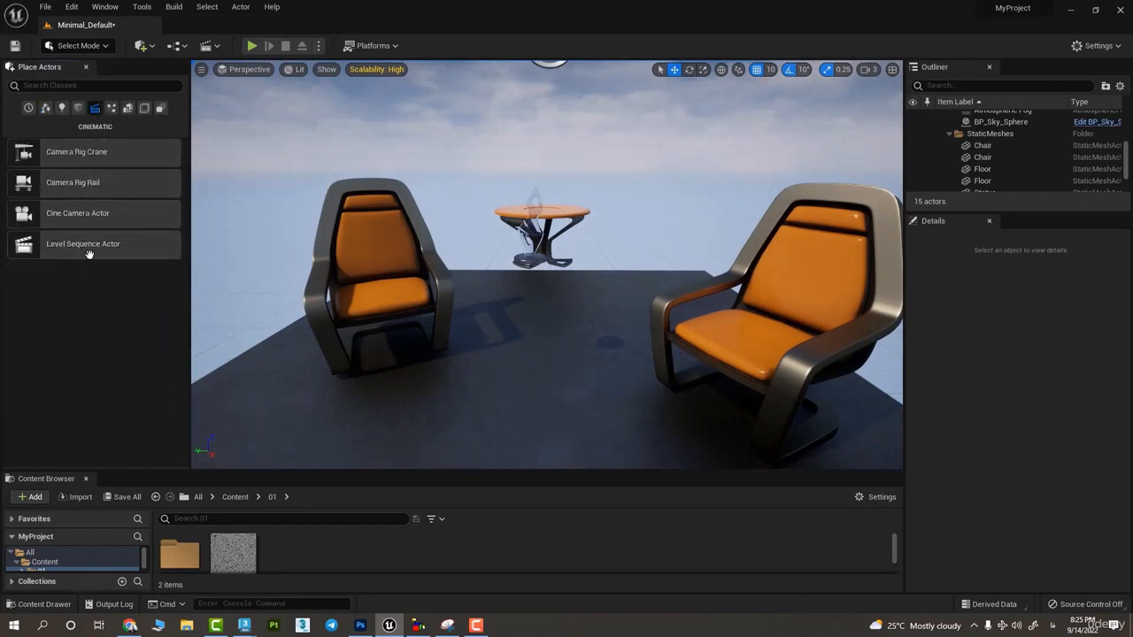
{"action": "left_click_drag", "start_coordinate": [63, 217], "coordinate": [531, 363]}
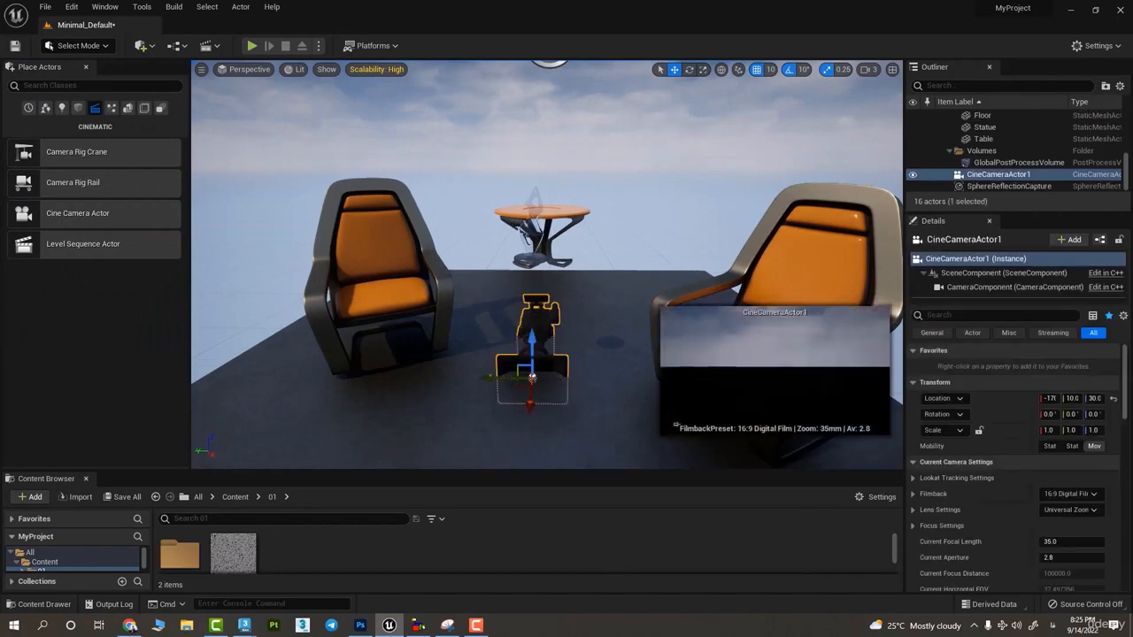
- Rotate the cine camera towards the furniture and move it back to about X 20, Y -50, Z 100
{"action": "key", "text": "e"}
{"action": "left_click_drag", "start_coordinate": [537, 304], "coordinate": [376, 318]}
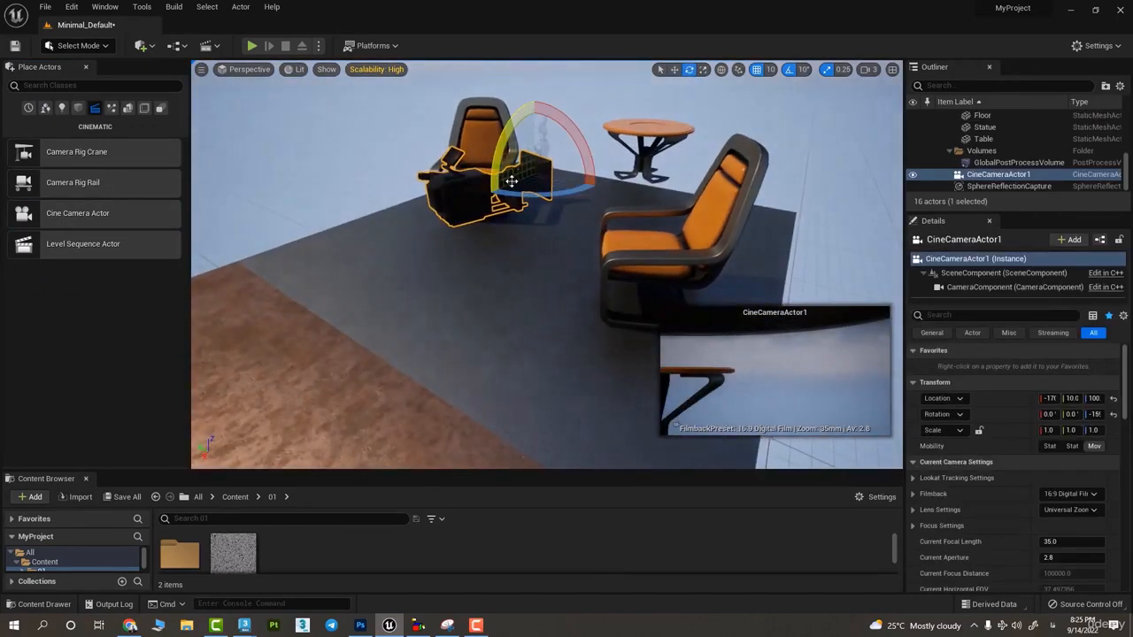
{"action": "key", "text": "w"}
{"action": "left_click_drag", "start_coordinate": [519, 182], "coordinate": [295, 199]}
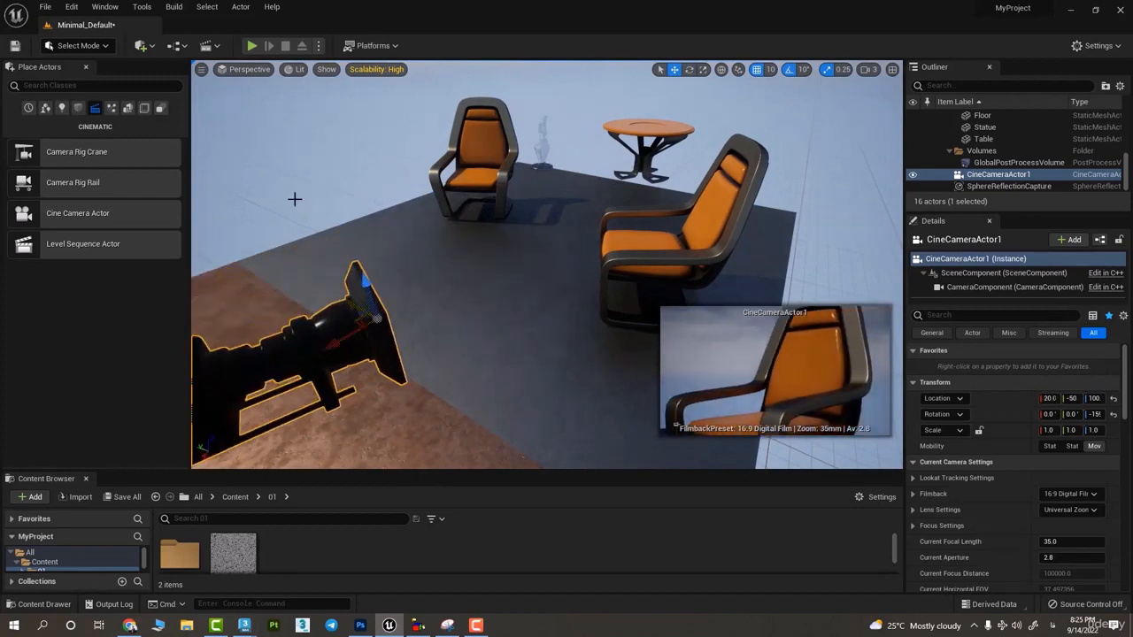
- Look through CineCameraActor1, pilot it to reframe the orange chair further back, and stop piloting the camera
{"action": "left_click", "coordinate": [243, 71]}
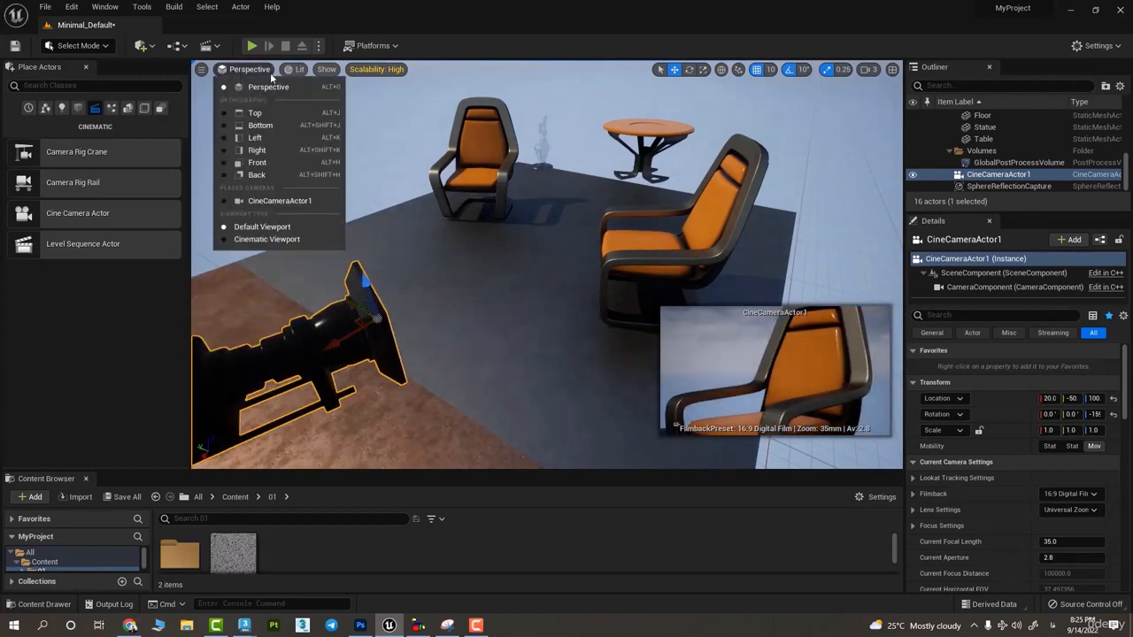
{"action": "left_click", "coordinate": [297, 204]}
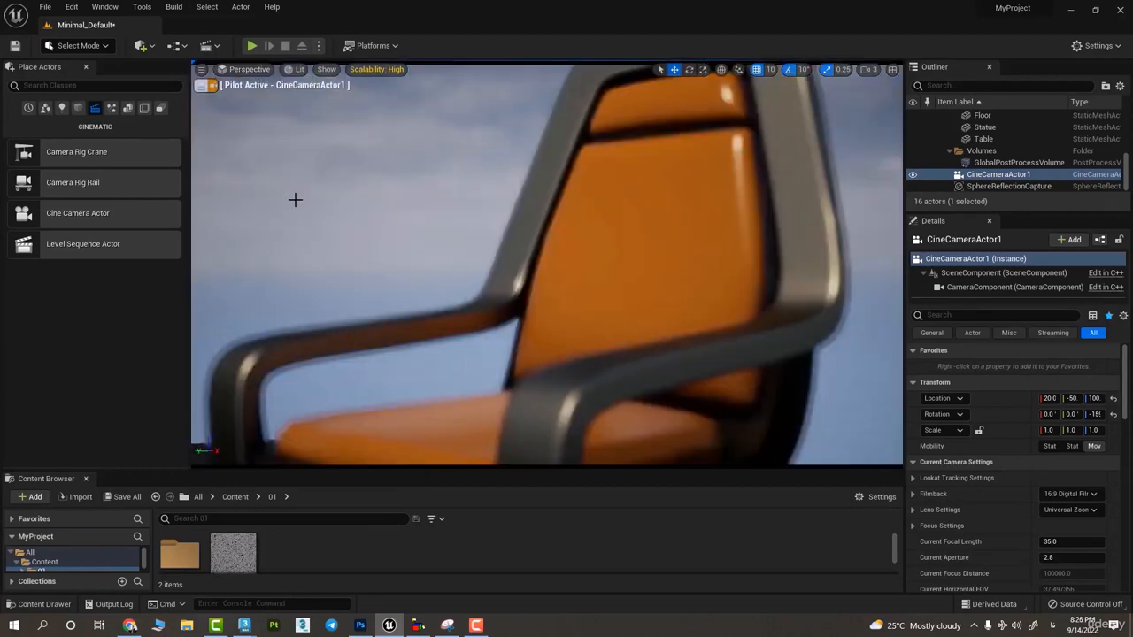
{"action": "scroll", "coordinate": [484, 221], "scroll_direction": "down", "scroll_amount": 5}
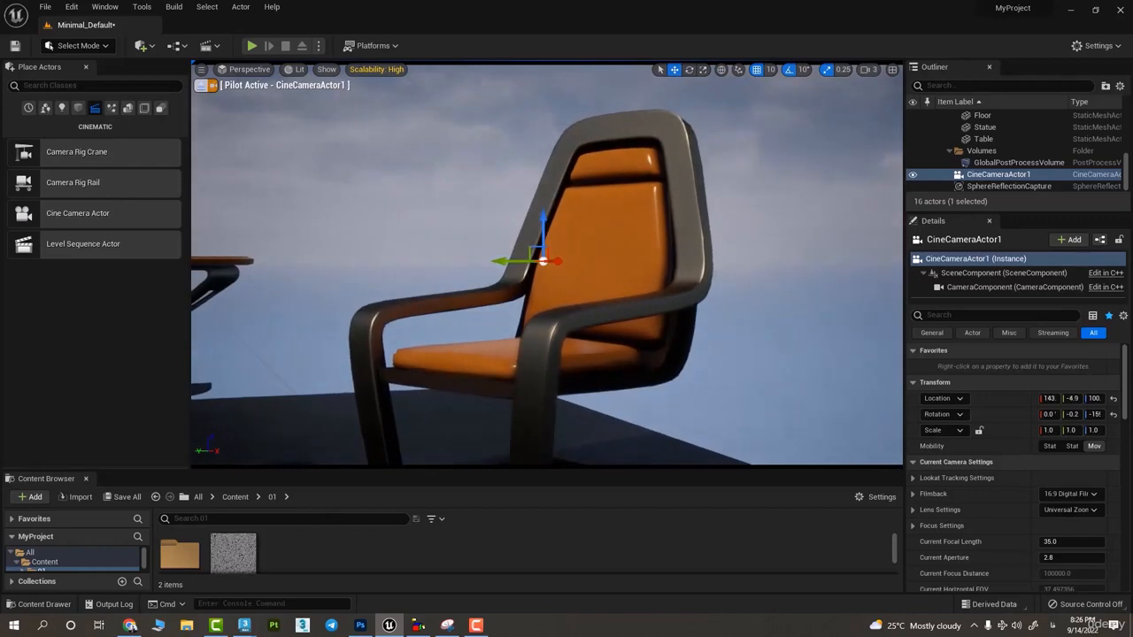
{"action": "right_click_drag", "start_coordinate": [484, 221], "coordinate": [540, 228]}
{"action": "scroll", "coordinate": [540, 228], "scroll_direction": "down", "scroll_amount": 3}
{"action": "scroll", "coordinate": [540, 228], "scroll_direction": "up", "scroll_amount": 4}
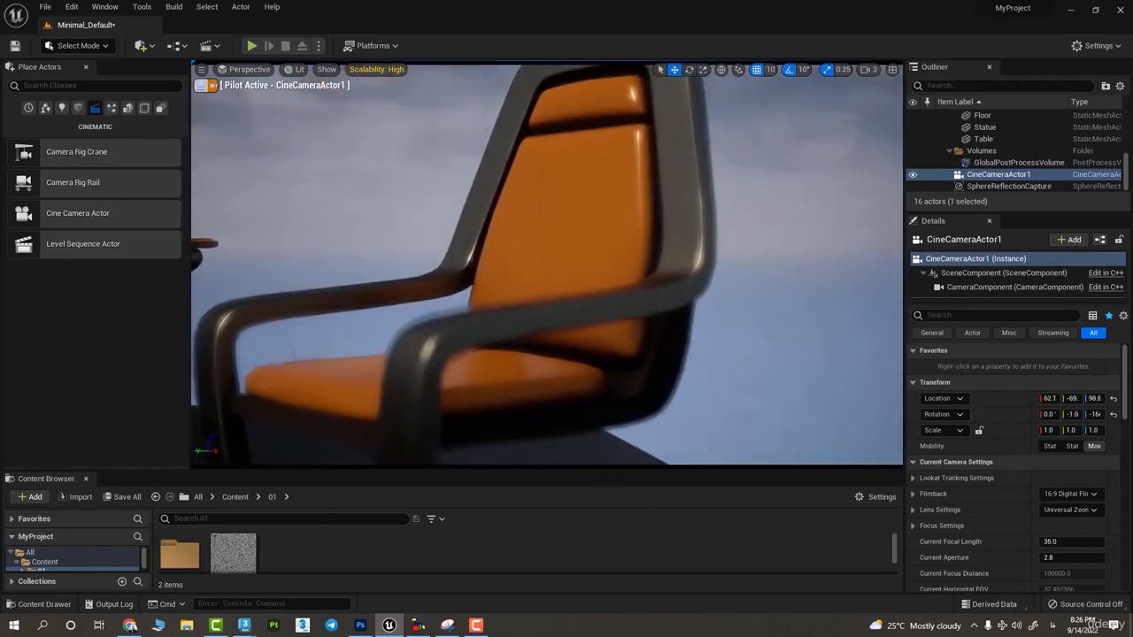
{"action": "scroll", "coordinate": [540, 229], "scroll_direction": "down", "scroll_amount": 4}
{"action": "scroll", "coordinate": [510, 267], "scroll_direction": "up", "scroll_amount": 2}
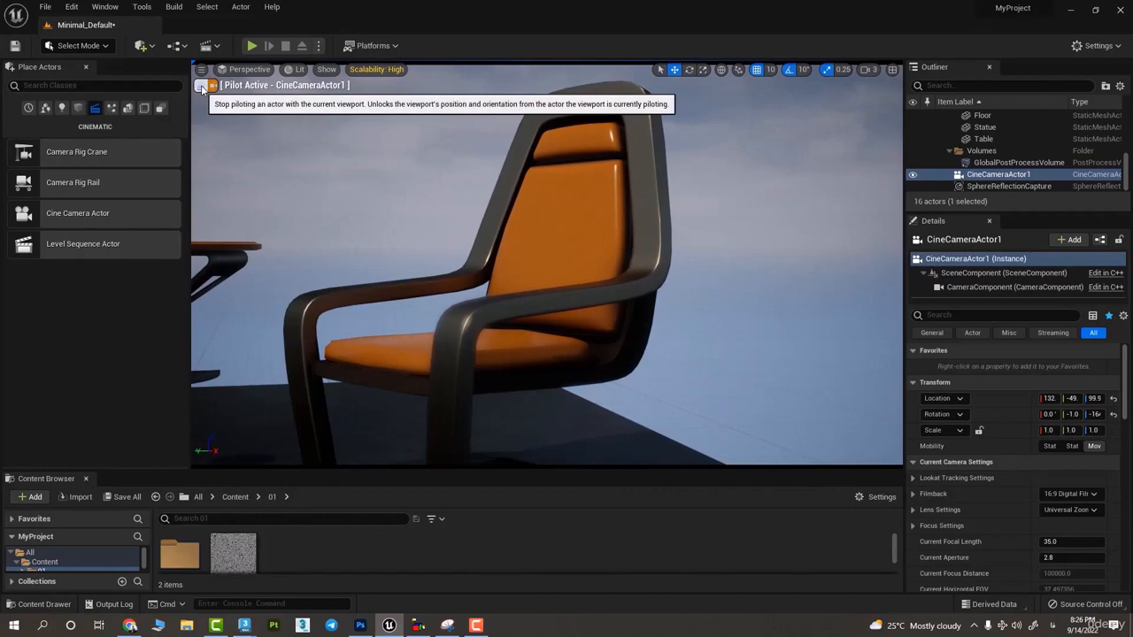
{"action": "left_click", "coordinate": [202, 86]}
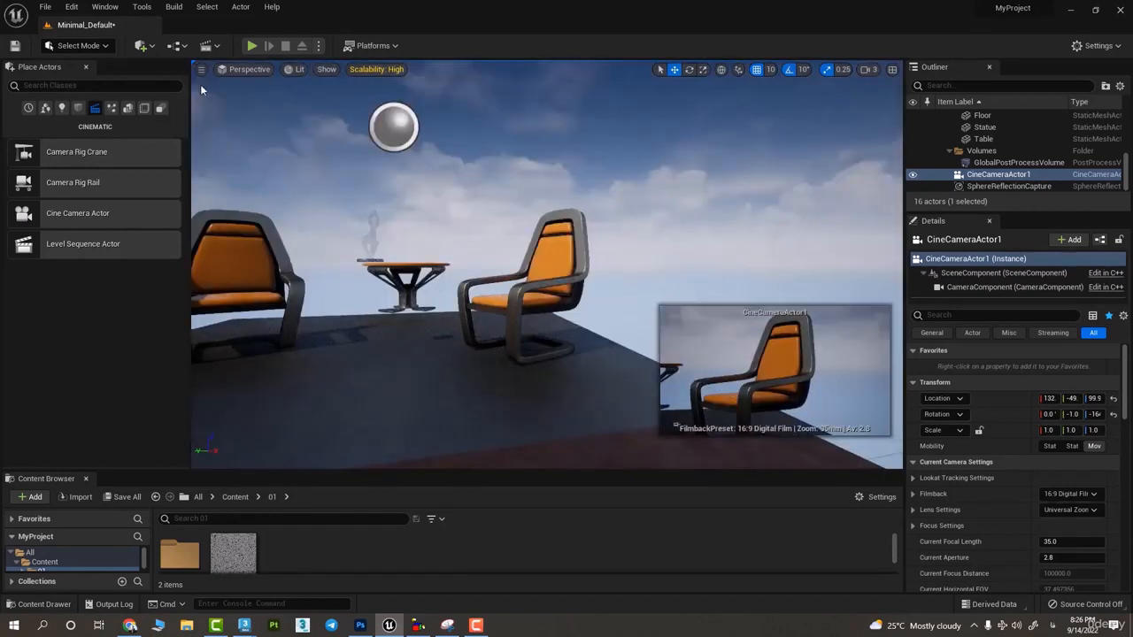
- Select the cine camera at the far edge of the floor and delete it from the level
{"action": "left_click_drag", "start_coordinate": [785, 416], "coordinate": [956, 443], "text": "alt"}
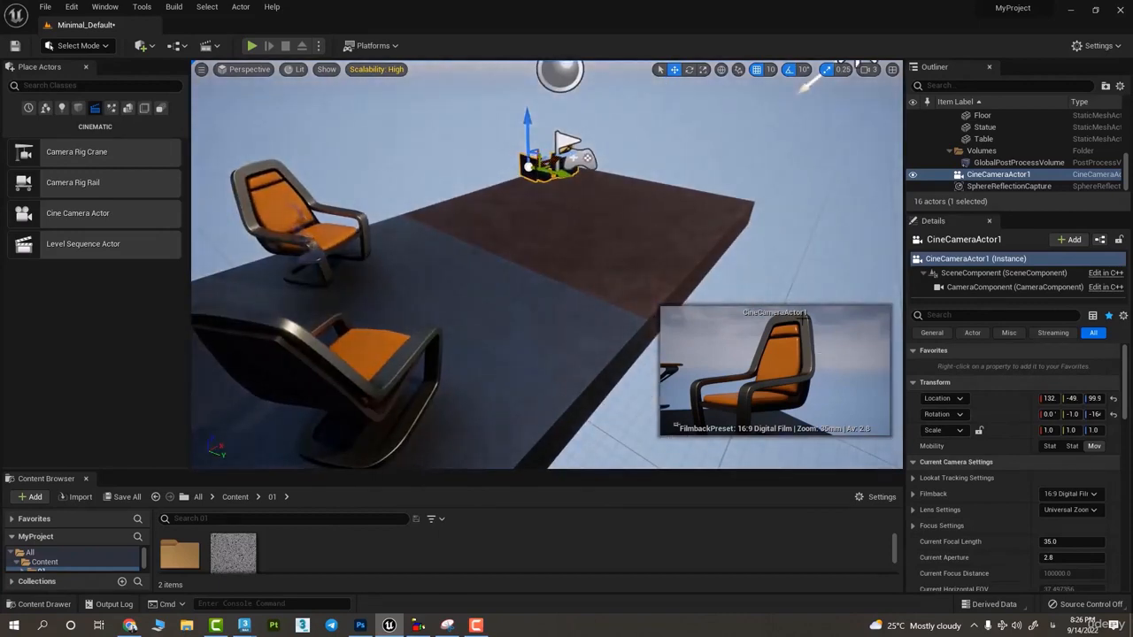
{"action": "left_click", "coordinate": [662, 189]}
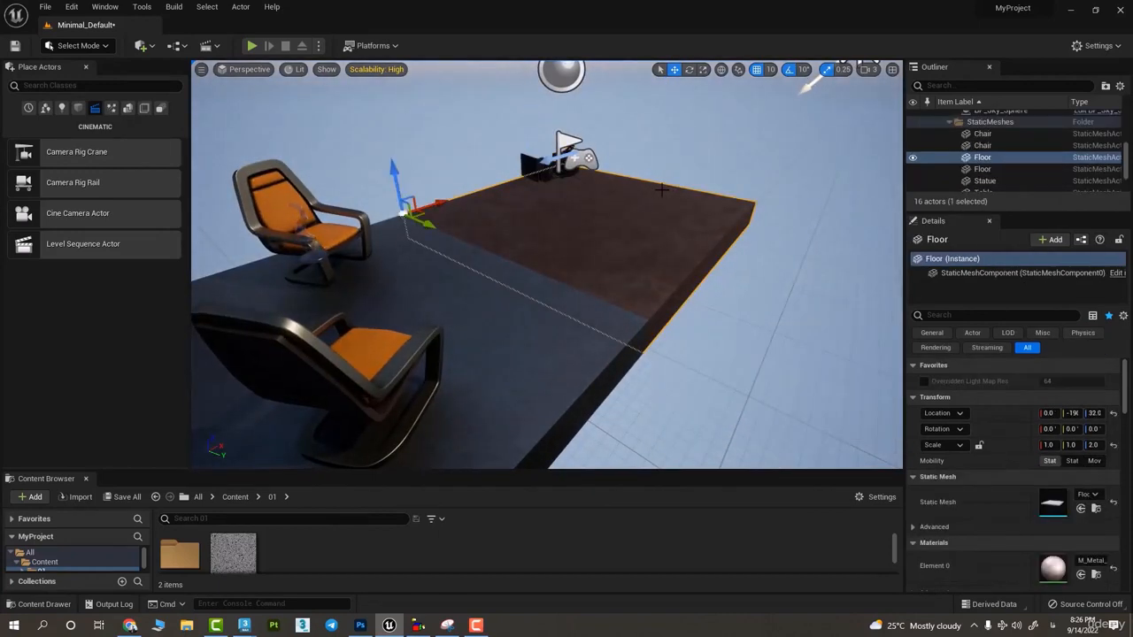
{"action": "left_click", "coordinate": [535, 167]}
{"action": "key", "text": "Delete"}
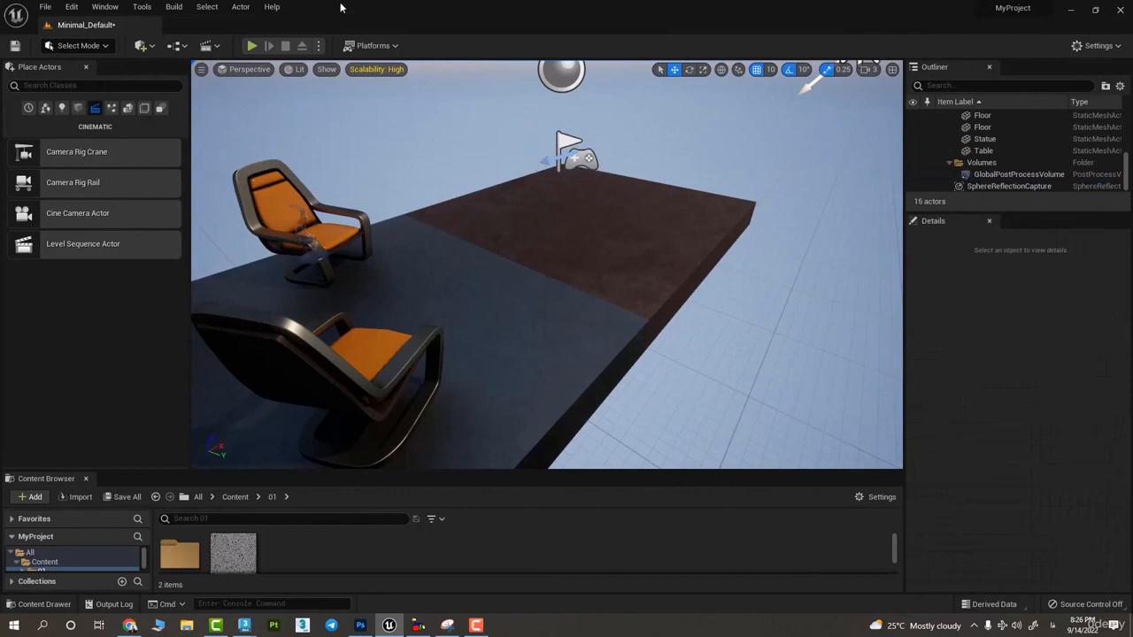
- Keep the viewport in Perspective, select the table and focus the view on it
{"action": "left_click", "coordinate": [251, 70]}
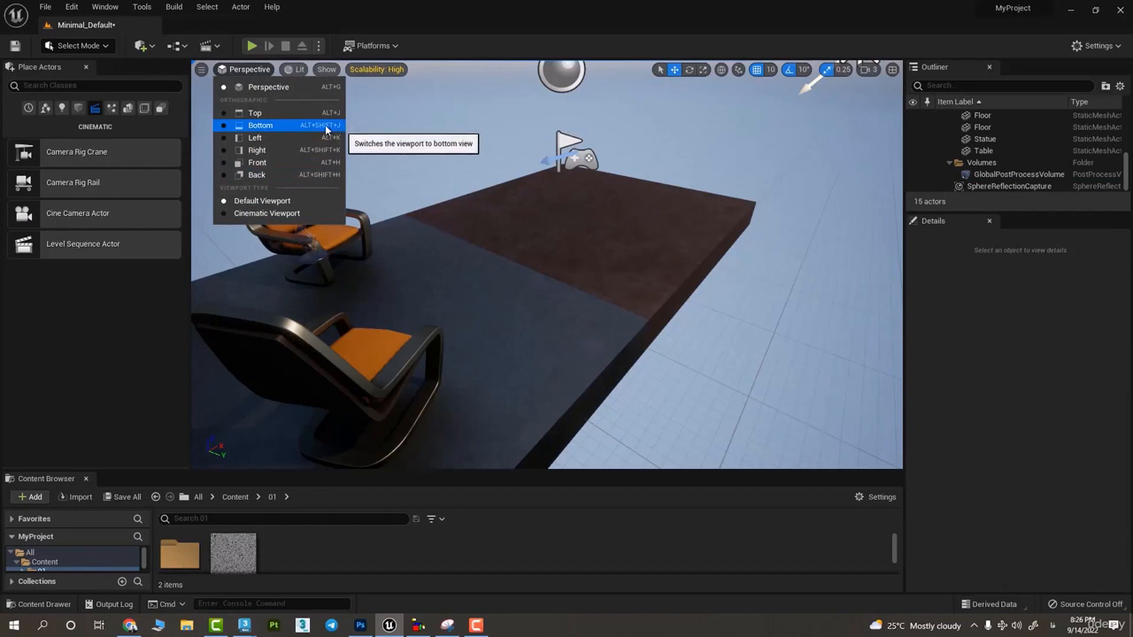
{"action": "left_click", "coordinate": [307, 88]}
{"action": "left_click", "coordinate": [297, 71]}
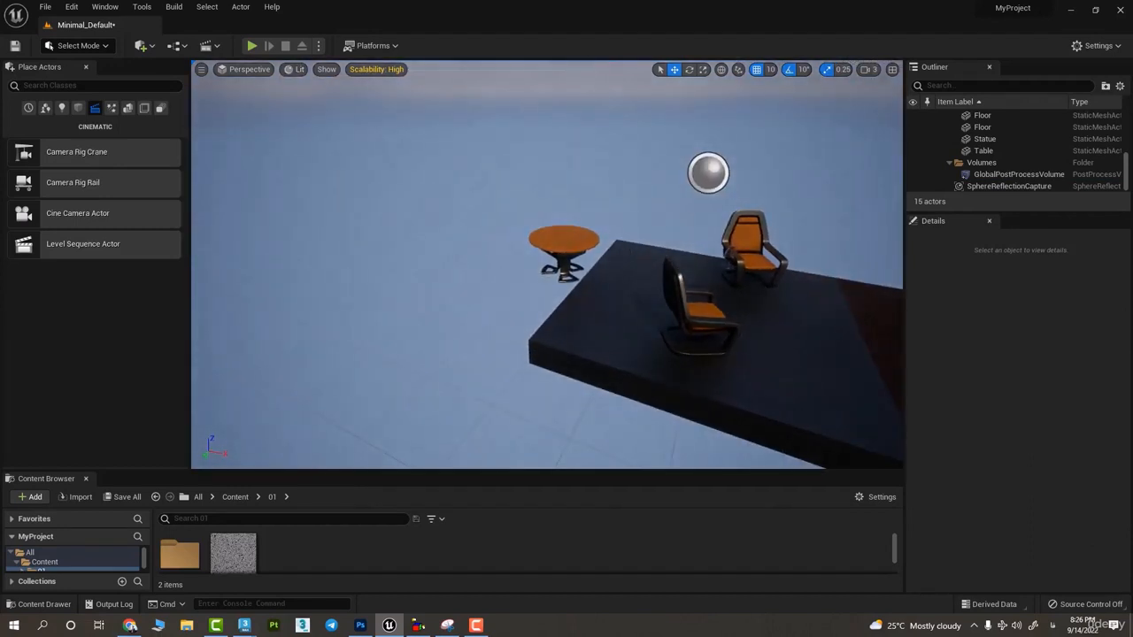
{"action": "left_click", "coordinate": [564, 244]}
{"action": "left_click_drag", "start_coordinate": [588, 292], "coordinate": [751, 308]}
{"action": "key", "text": "f"}
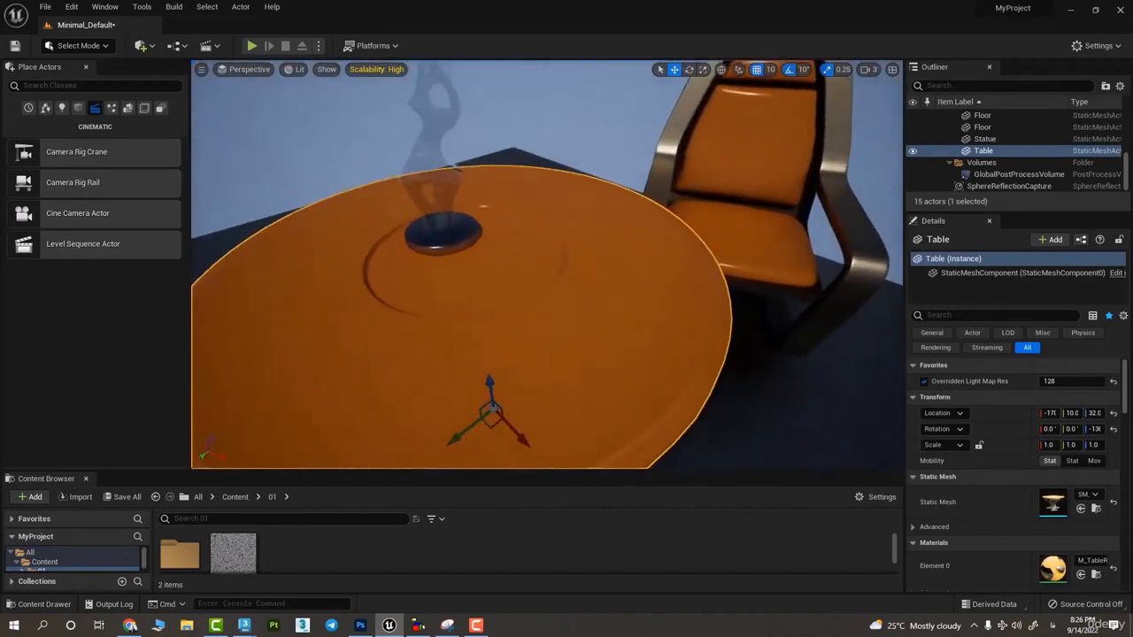
{"action": "right_click_drag", "start_coordinate": [751, 308], "coordinate": [443, 120]}
- Switch the viewport to the Unlit view mode and inspect the furniture and the SkyLight in it
{"action": "left_click", "coordinate": [296, 71]}
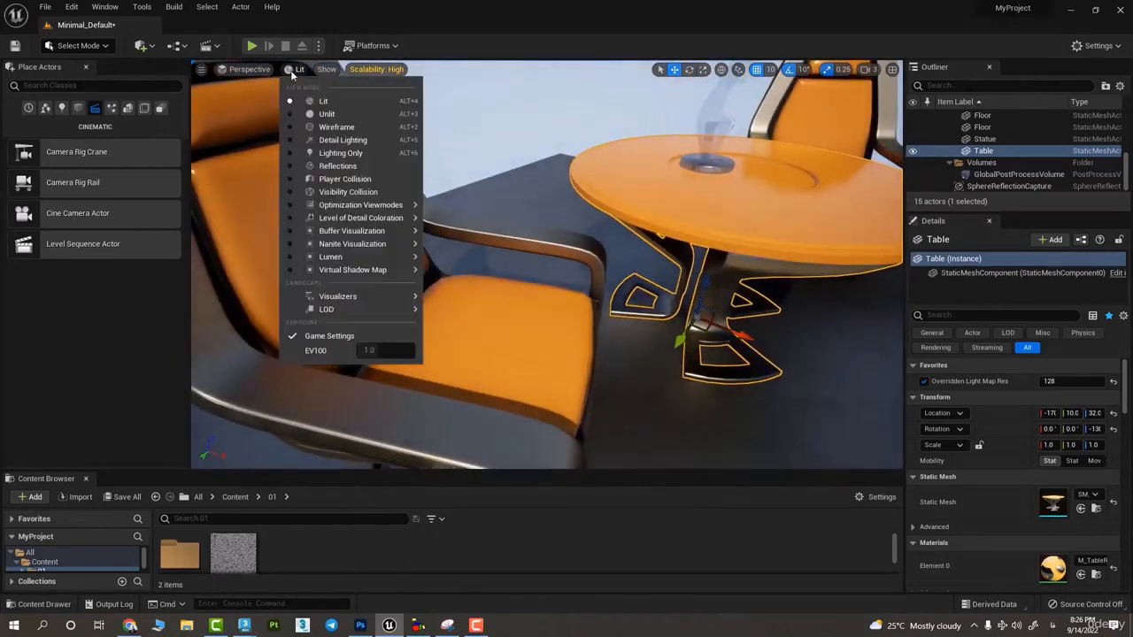
{"action": "left_click", "coordinate": [368, 113]}
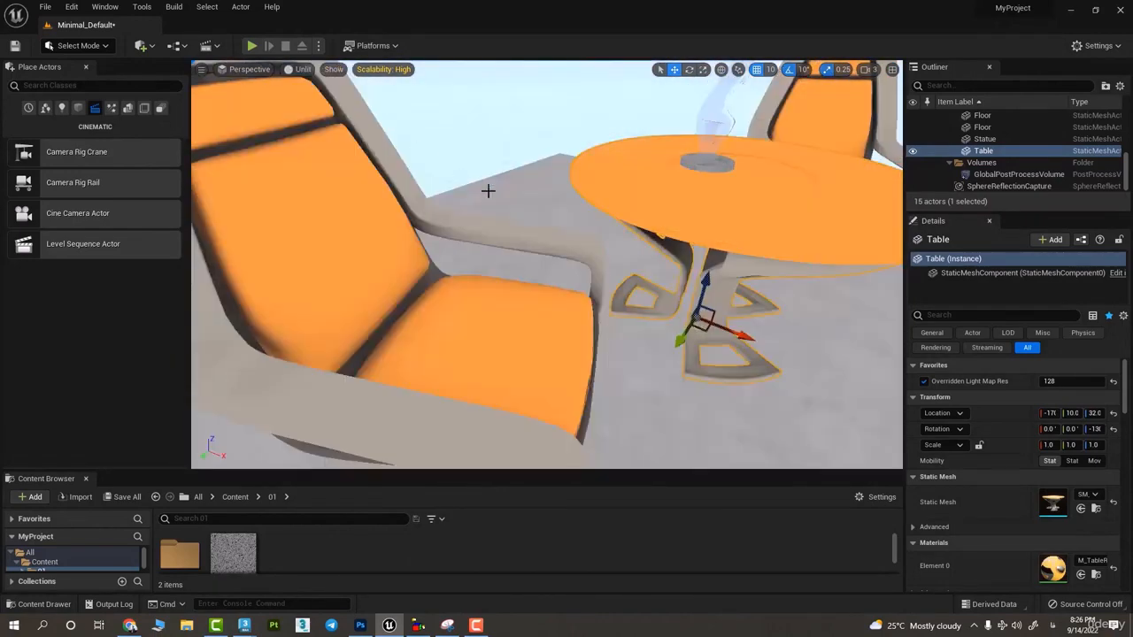
{"action": "right_click_drag", "start_coordinate": [488, 190], "coordinate": [553, 222]}
{"action": "left_click", "coordinate": [674, 106]}
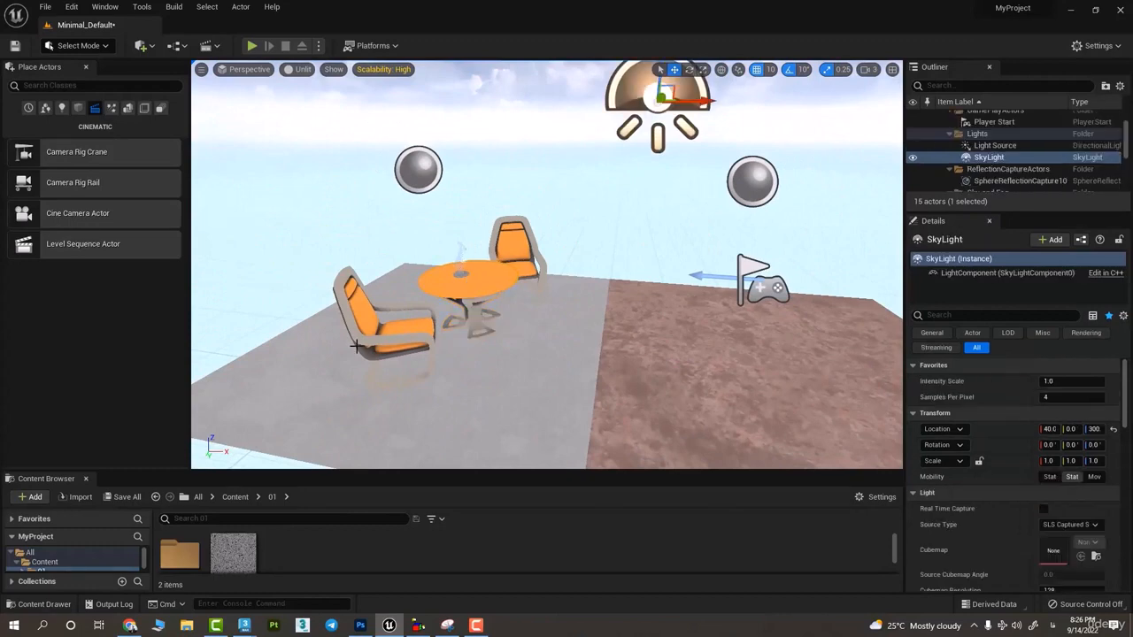
{"action": "key", "text": "w"}
{"action": "right_click_drag", "start_coordinate": [528, 439], "coordinate": [494, 282]}
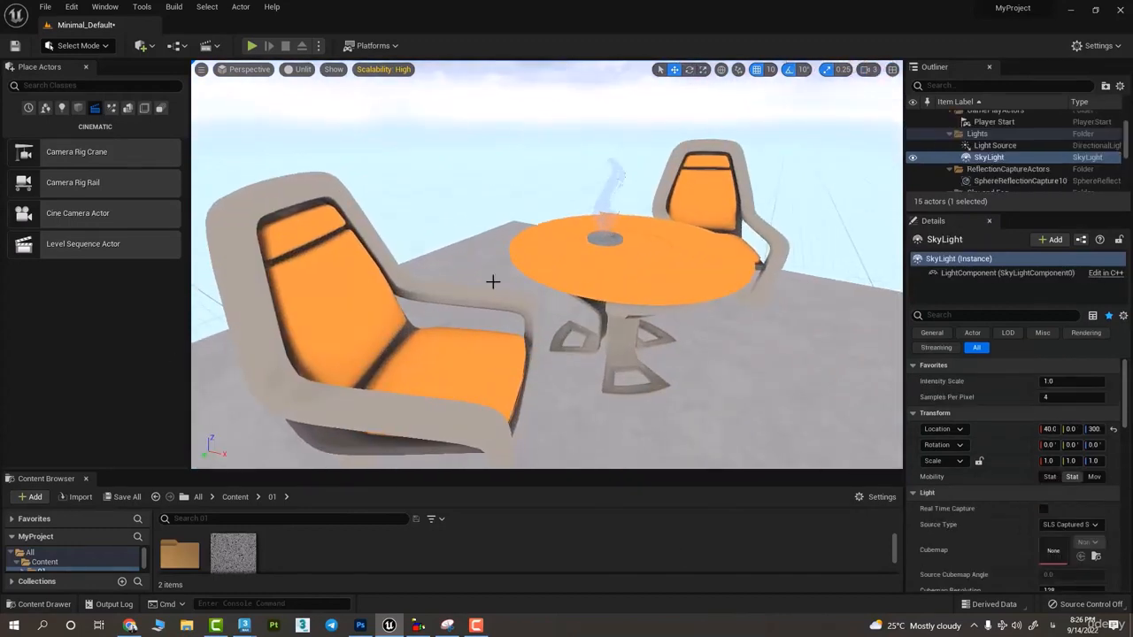
- Select the table and examine it in Unlit mode, both close up and from a distance
{"action": "left_click", "coordinate": [302, 71]}
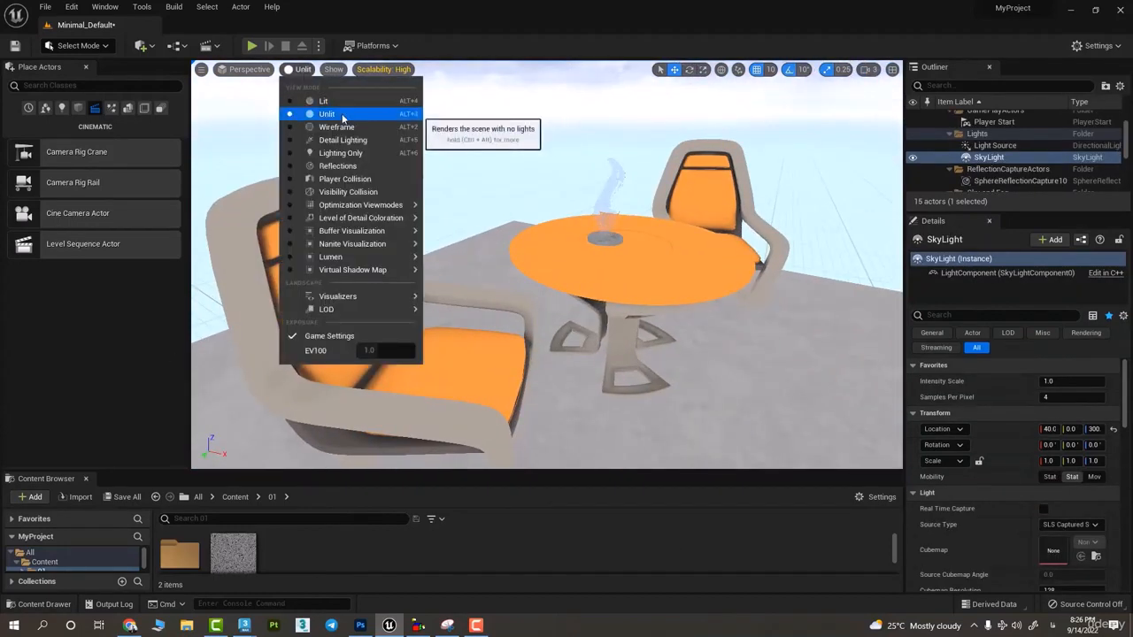
{"action": "left_click", "coordinate": [692, 278]}
{"action": "left_click", "coordinate": [692, 279]}
{"action": "left_click_drag", "start_coordinate": [563, 314], "coordinate": [896, 363], "text": "alt"}
{"action": "scroll", "coordinate": [547, 266], "scroll_direction": "up", "scroll_amount": 5}
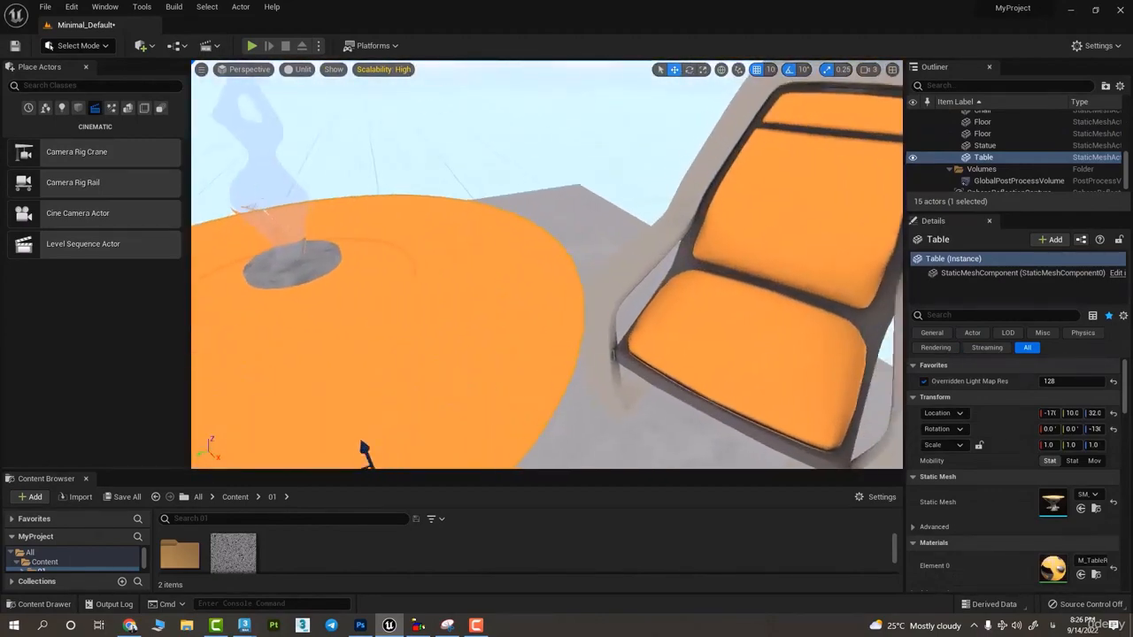
{"action": "key", "text": "s"}
{"action": "right_click_drag", "start_coordinate": [547, 265], "coordinate": [575, 310]}
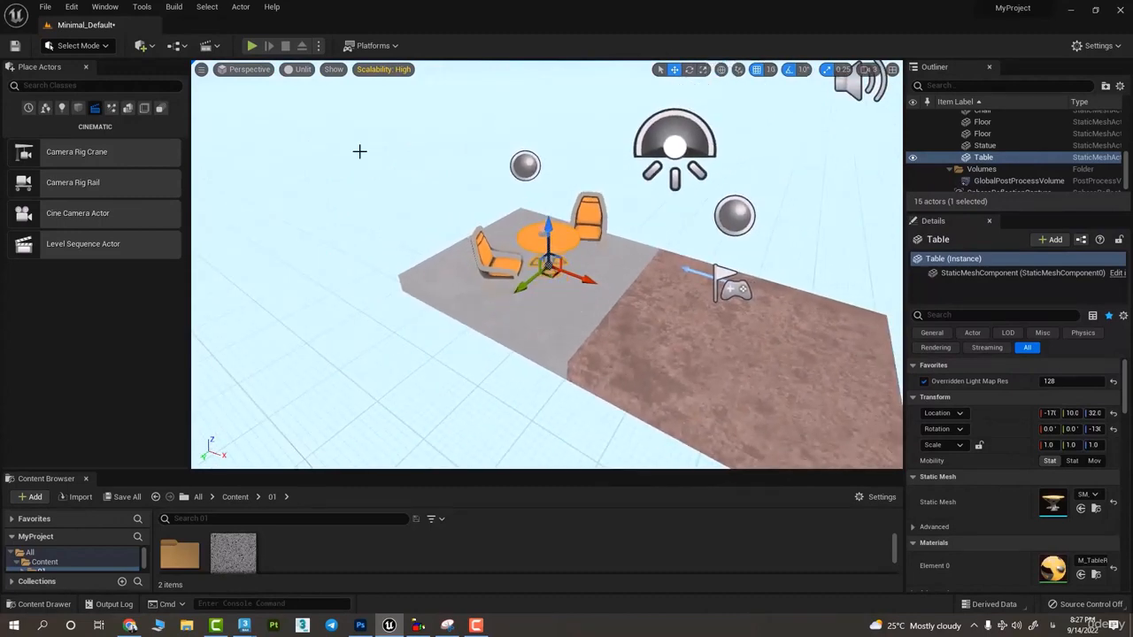
- Select a chair beside the table and view the whole unlit scene from above
{"action": "left_click", "coordinate": [299, 70]}
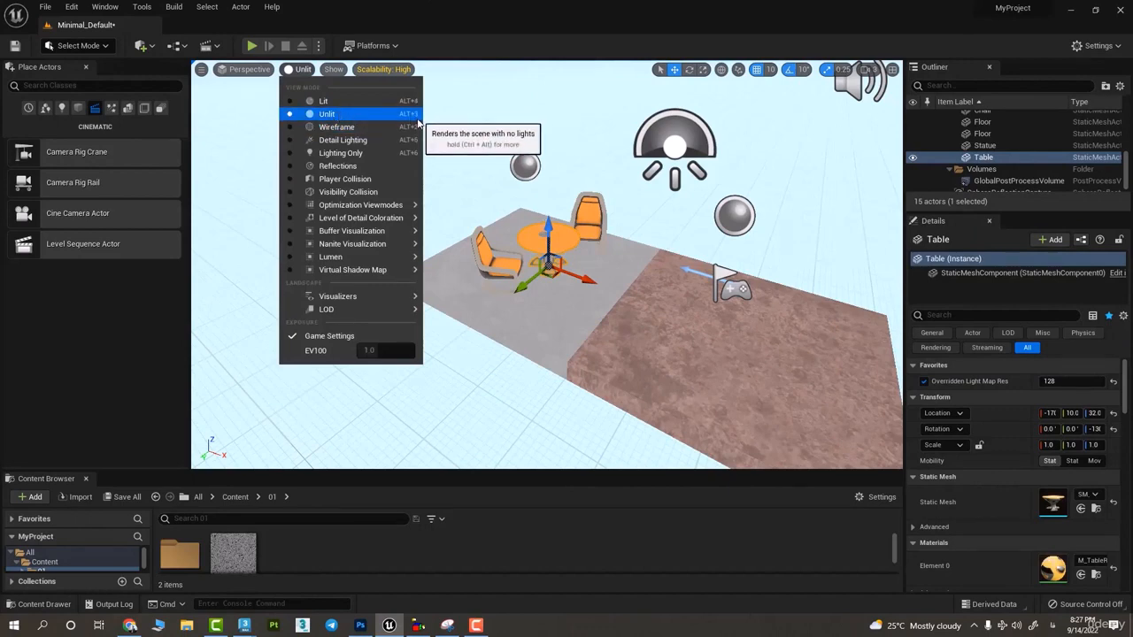
{"action": "right_click_drag", "start_coordinate": [770, 329], "coordinate": [634, 316]}
{"action": "key", "text": "w"}
{"action": "left_click", "coordinate": [634, 316]}
{"action": "right_click_drag", "start_coordinate": [763, 248], "coordinate": [772, 249]}
{"action": "key", "text": "s"}
{"action": "right_click_drag", "start_coordinate": [788, 295], "coordinate": [846, 299]}
{"action": "key", "text": "s"}
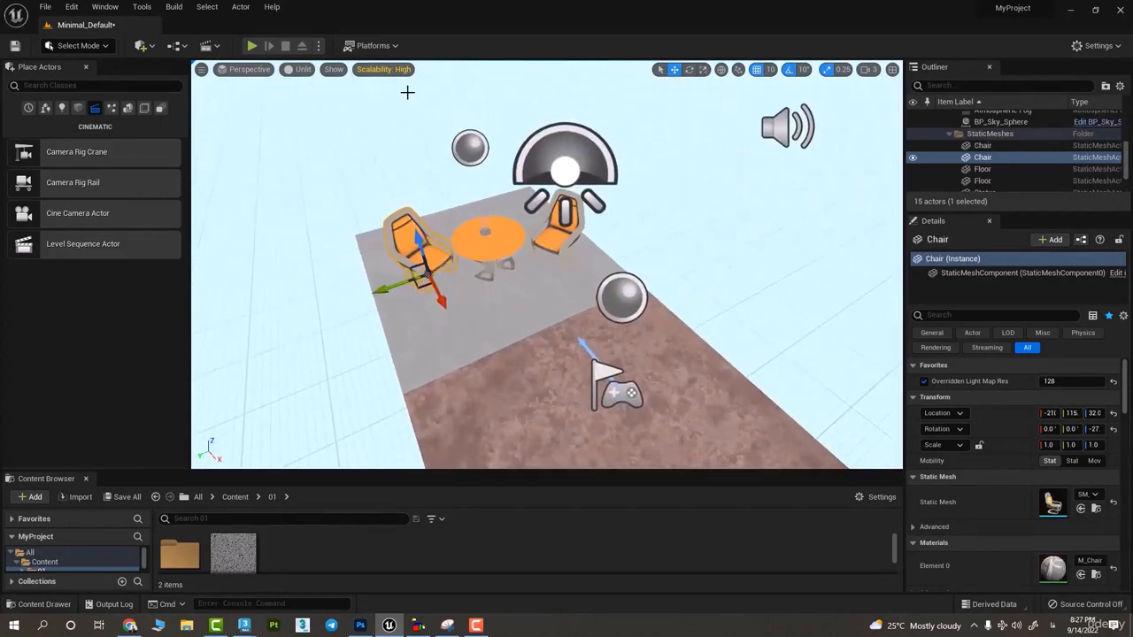
- Switch the viewport to Wireframe and examine the meshes of the chairs and table from several angles
{"action": "left_click", "coordinate": [302, 69]}
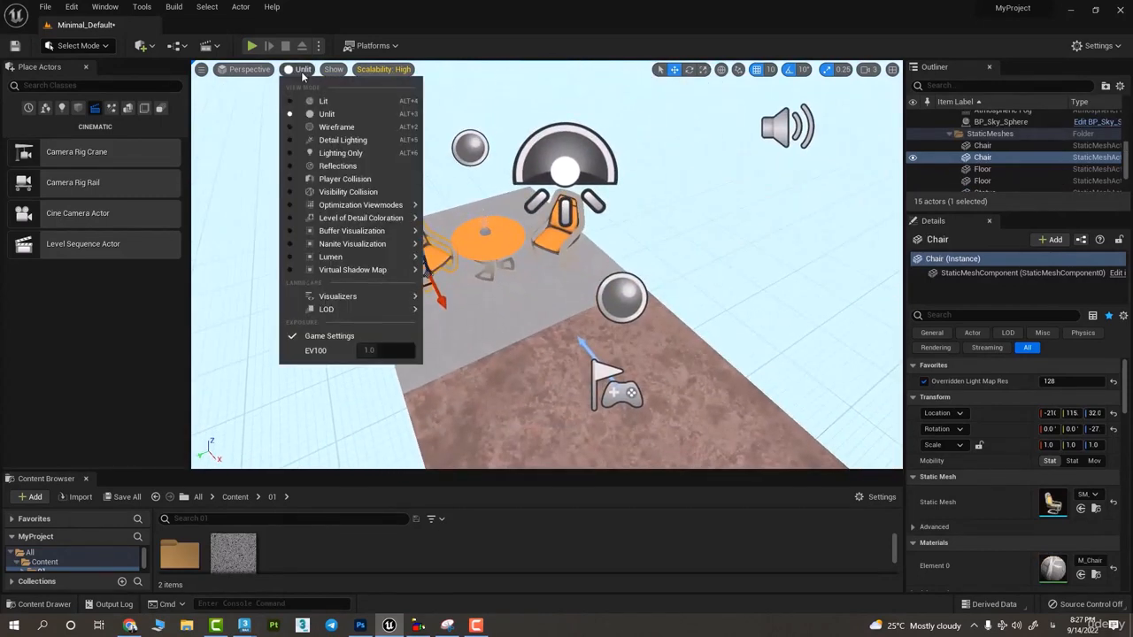
{"action": "left_click", "coordinate": [337, 128]}
{"action": "key", "text": "w"}
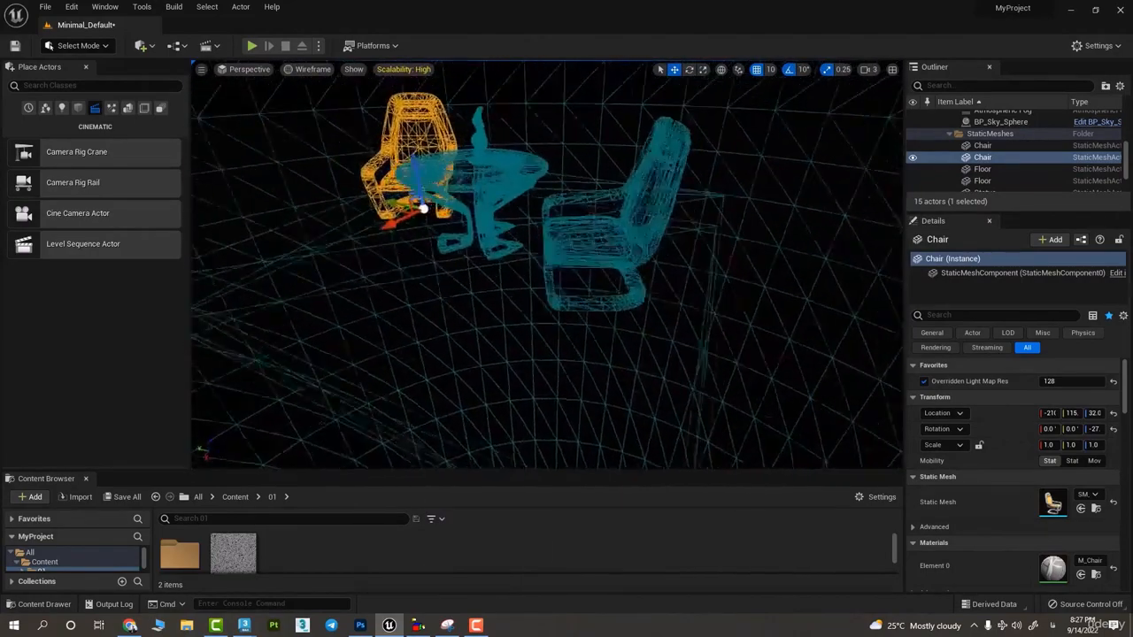
{"action": "key", "text": "a"}
{"action": "right_click_drag", "start_coordinate": [547, 265], "coordinate": [779, 312]}
{"action": "key", "text": "w"}
{"action": "key", "text": "s"}
{"action": "key", "text": "s"}
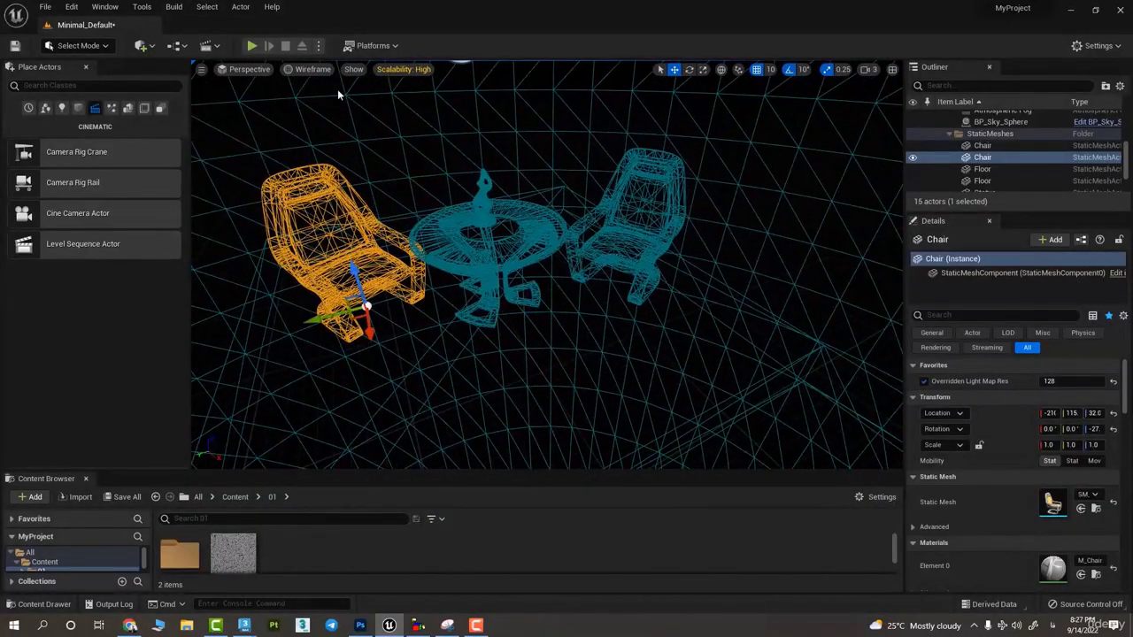
- Switch the viewport to Lighting Only and look around the untextured furniture
{"action": "left_click", "coordinate": [313, 70]}
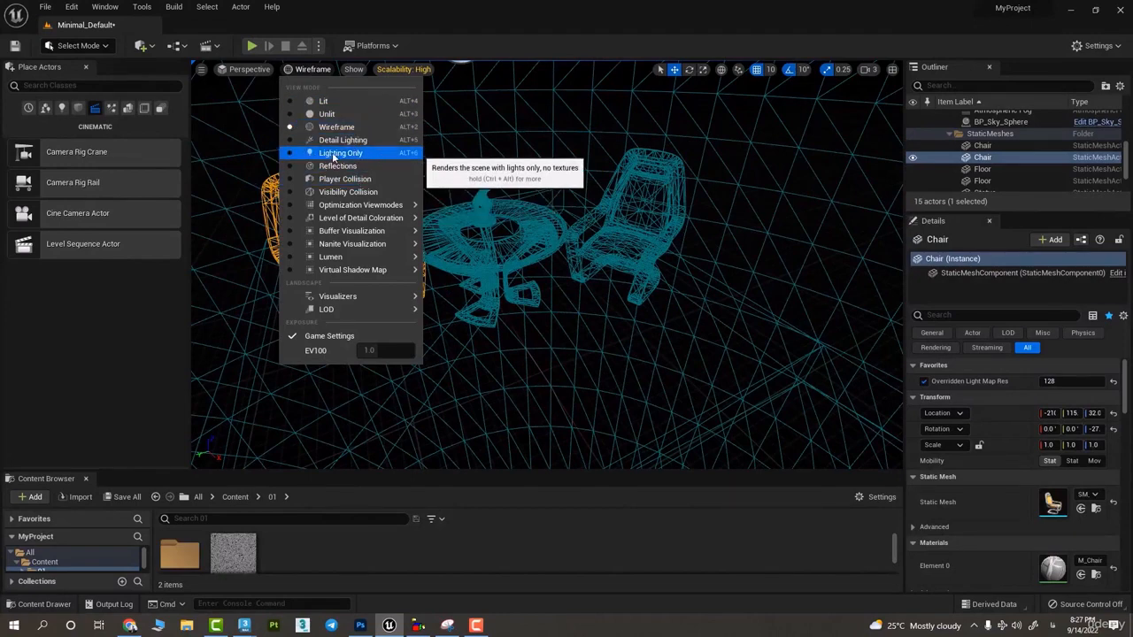
{"action": "left_click", "coordinate": [334, 157]}
{"action": "mouse_move", "coordinate": [334, 157]}
{"action": "right_mouse_down"}
{"action": "mouse_move", "coordinate": [372, 177]}
{"action": "mouse_move", "coordinate": [381, 230]}
{"action": "mouse_move", "coordinate": [385, 190]}
{"action": "mouse_move", "coordinate": [655, 190]}
{"action": "mouse_move", "coordinate": [726, 204]}
{"action": "mouse_move", "coordinate": [752, 191]}
{"action": "mouse_move", "coordinate": [708, 217]}
{"action": "right_mouse_up"}
{"action": "key", "text": "s"}
{"action": "key", "text": "w"}
{"action": "key", "text": "s"}
- Switch the viewport to Reflections and examine the chairs and table from another side
{"action": "left_click", "coordinate": [322, 73]}
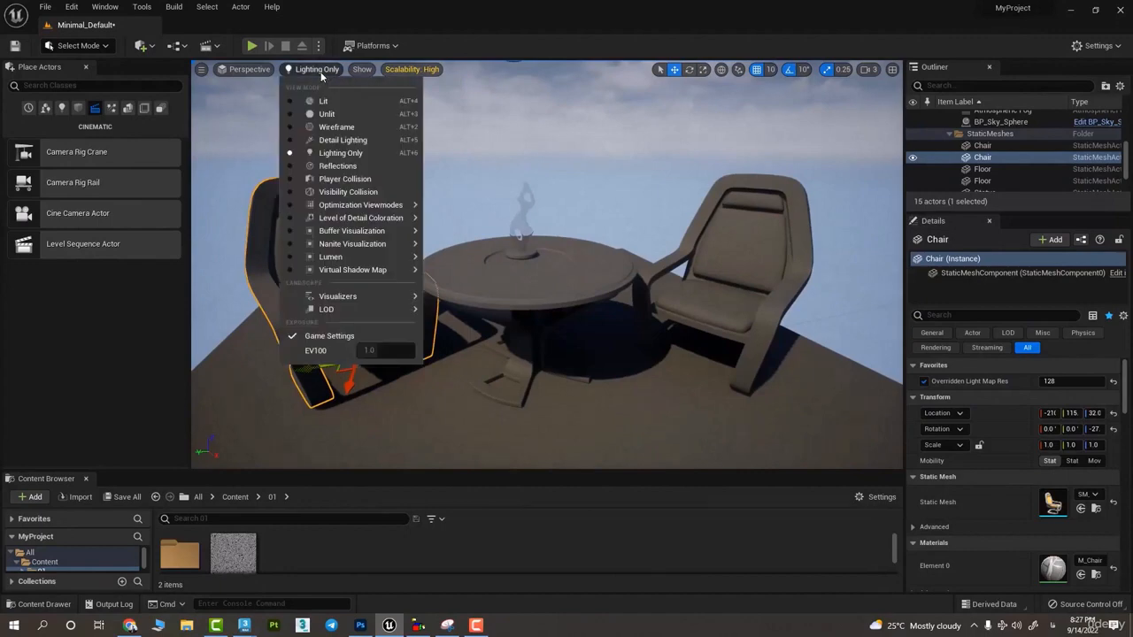
{"action": "left_click", "coordinate": [370, 167]}
{"action": "mouse_move", "coordinate": [622, 303]}
{"action": "right_mouse_down"}
{"action": "mouse_move", "coordinate": [553, 324]}
{"action": "mouse_move", "coordinate": [567, 380]}
{"action": "mouse_move", "coordinate": [638, 310]}
{"action": "mouse_move", "coordinate": [655, 315]}
{"action": "mouse_move", "coordinate": [566, 310]}
{"action": "mouse_move", "coordinate": [606, 314]}
{"action": "right_mouse_up"}
{"action": "key", "text": "d"}
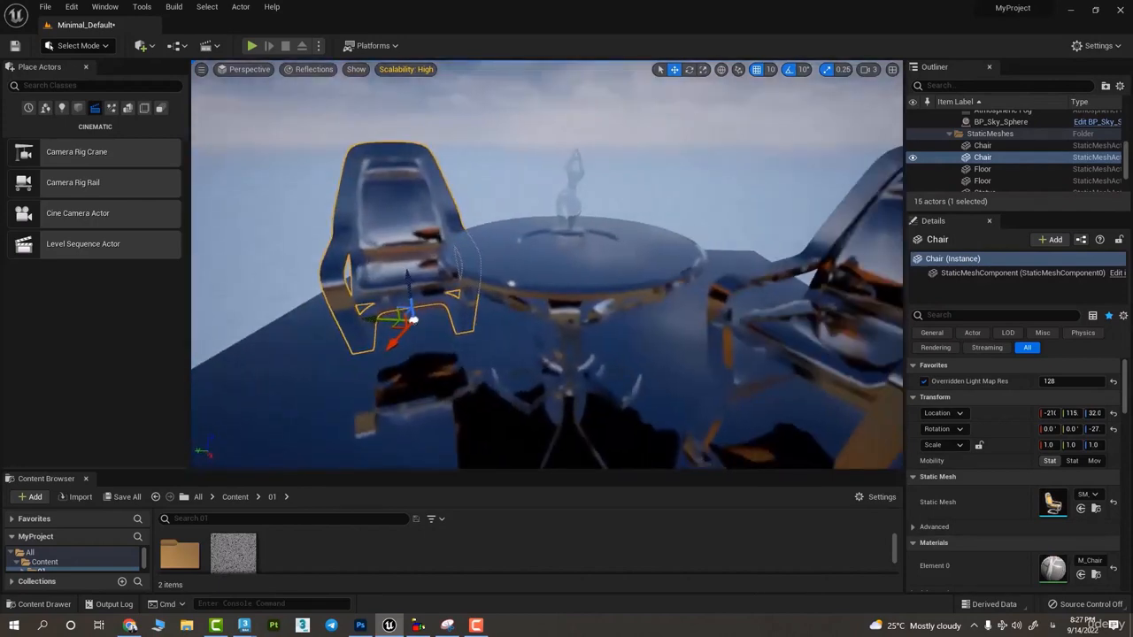
- Switch the viewport to Visibility Collision, play the level to test moving in it, and stop playing
{"action": "left_click", "coordinate": [306, 70]}
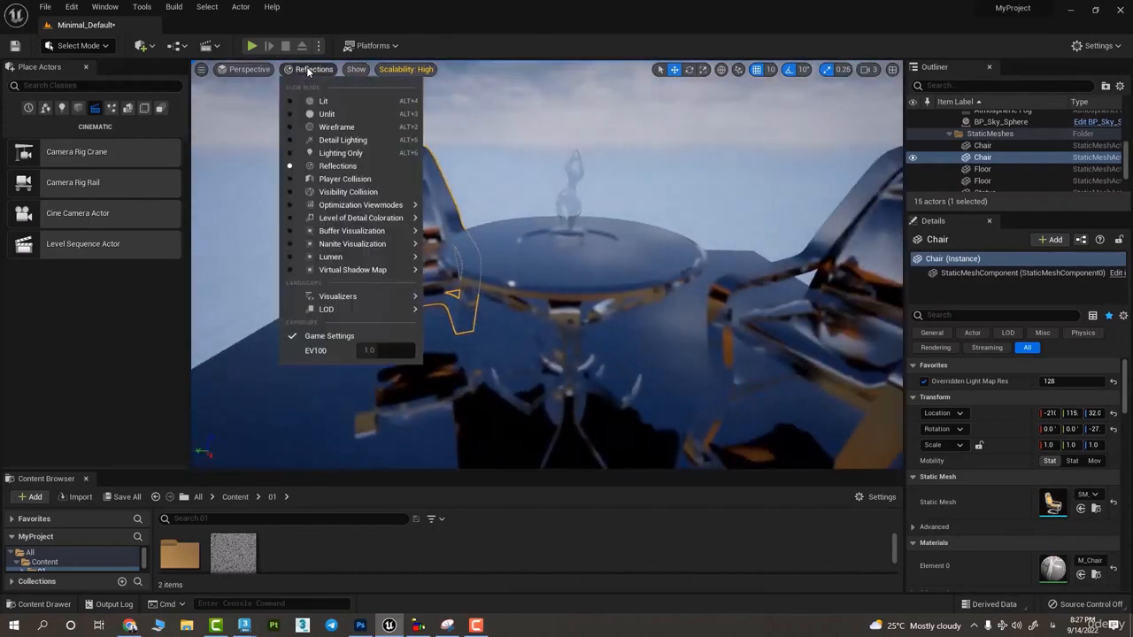
{"action": "left_click", "coordinate": [362, 192]}
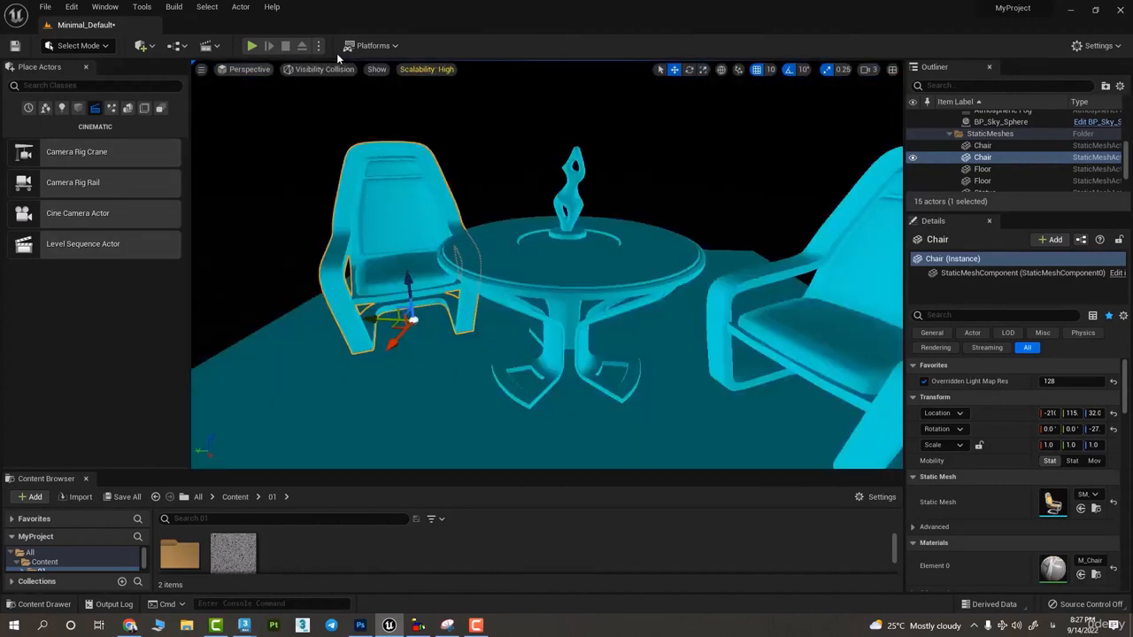
{"action": "left_click", "coordinate": [251, 46]}
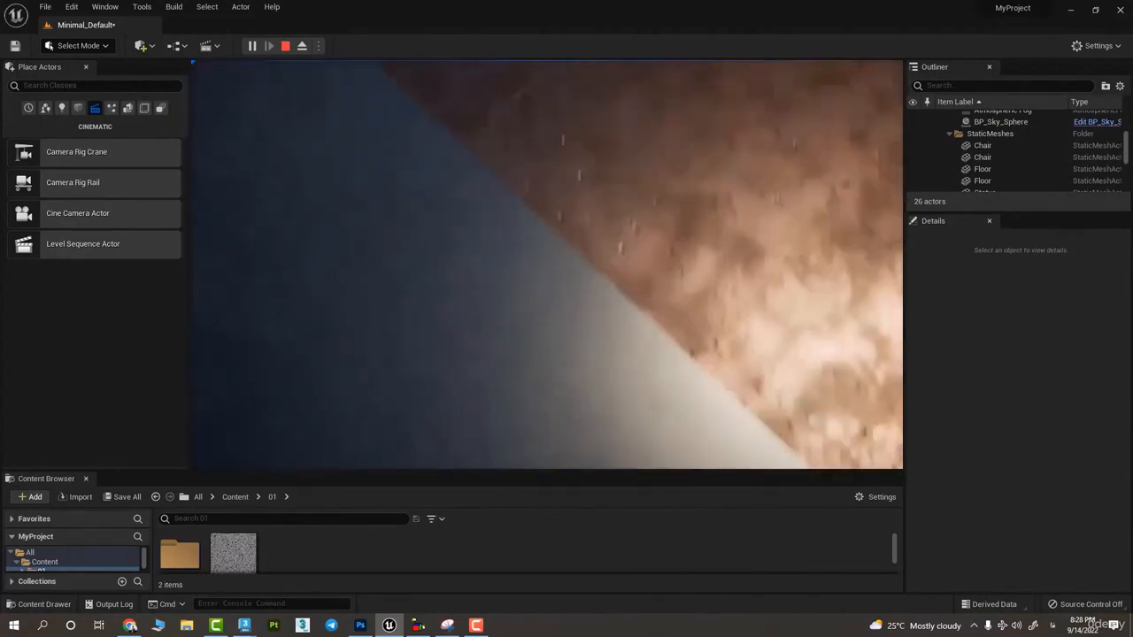
{"action": "key", "text": "Escape"}
- Keep the Visibility Collision view mode and examine the collision display of the chairs, table and statue
{"action": "left_click", "coordinate": [296, 71]}
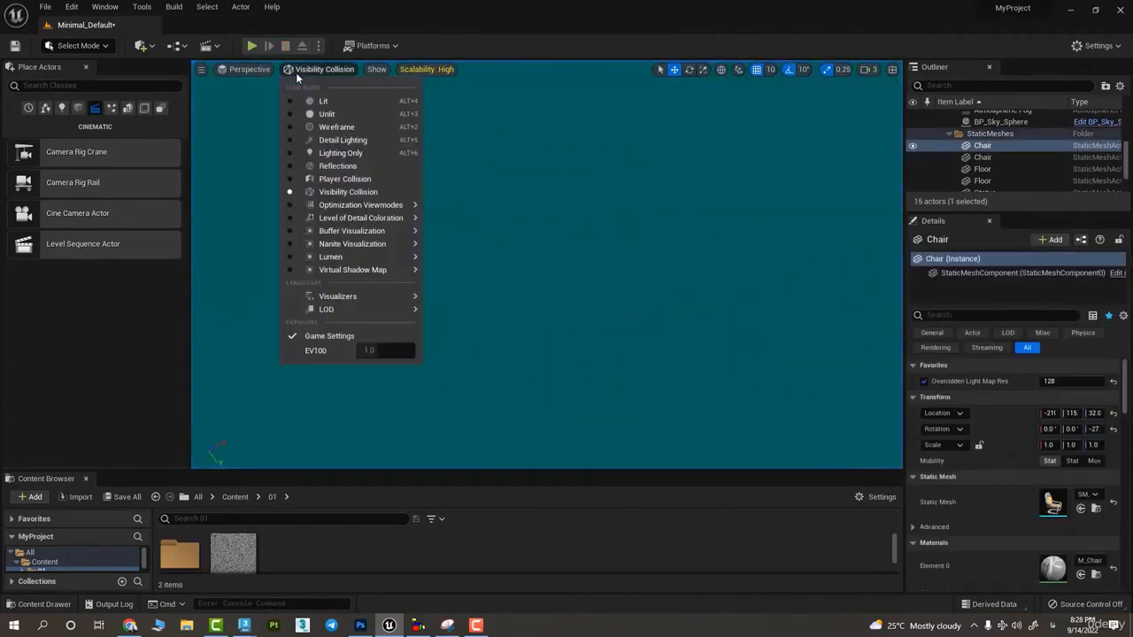
{"action": "left_click", "coordinate": [357, 194]}
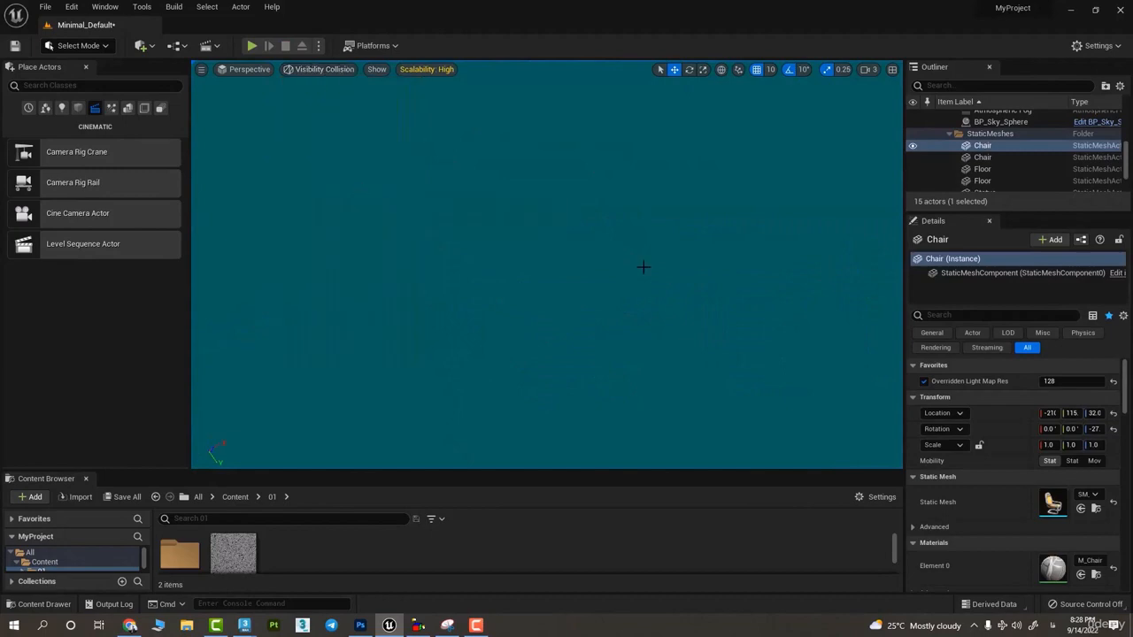
{"action": "right_click_drag", "start_coordinate": [642, 268], "coordinate": [494, 241]}
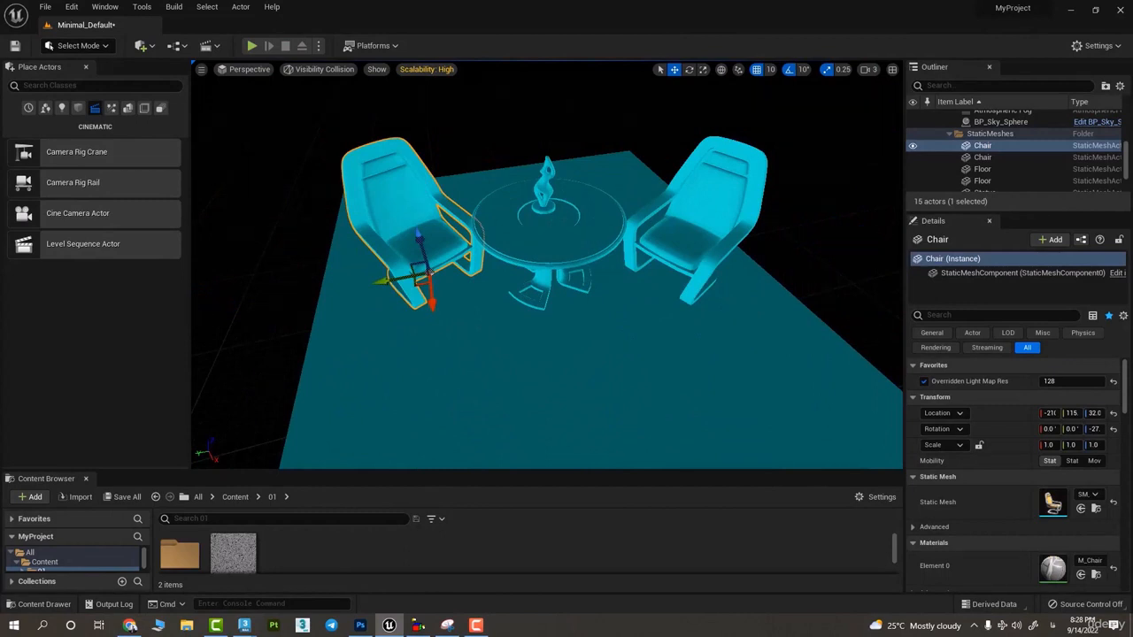
{"action": "right_click_drag", "start_coordinate": [557, 285], "coordinate": [650, 273]}
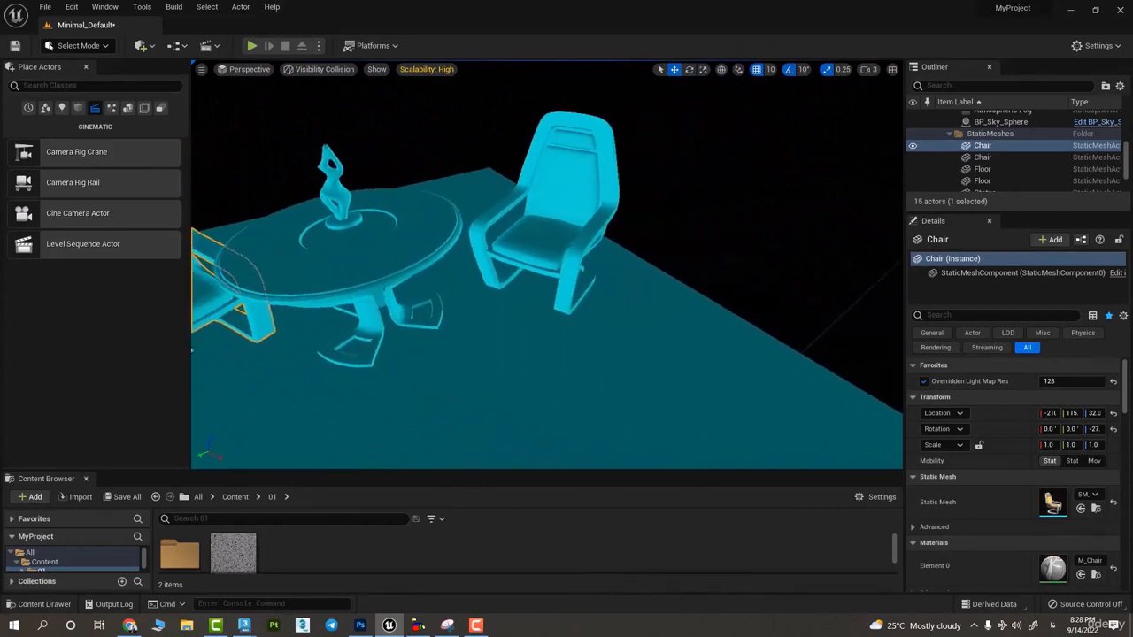
- Switch the viewport to Player Collision and examine the collision shapes of the chairs, table and statue
{"action": "left_click", "coordinate": [315, 70]}
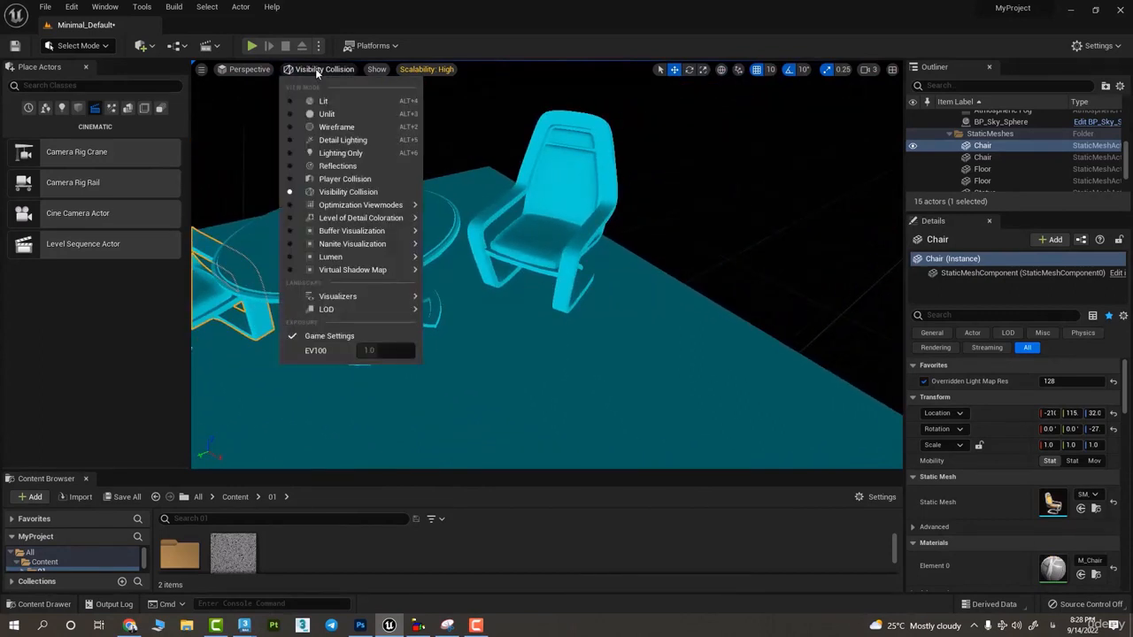
{"action": "left_click", "coordinate": [359, 179]}
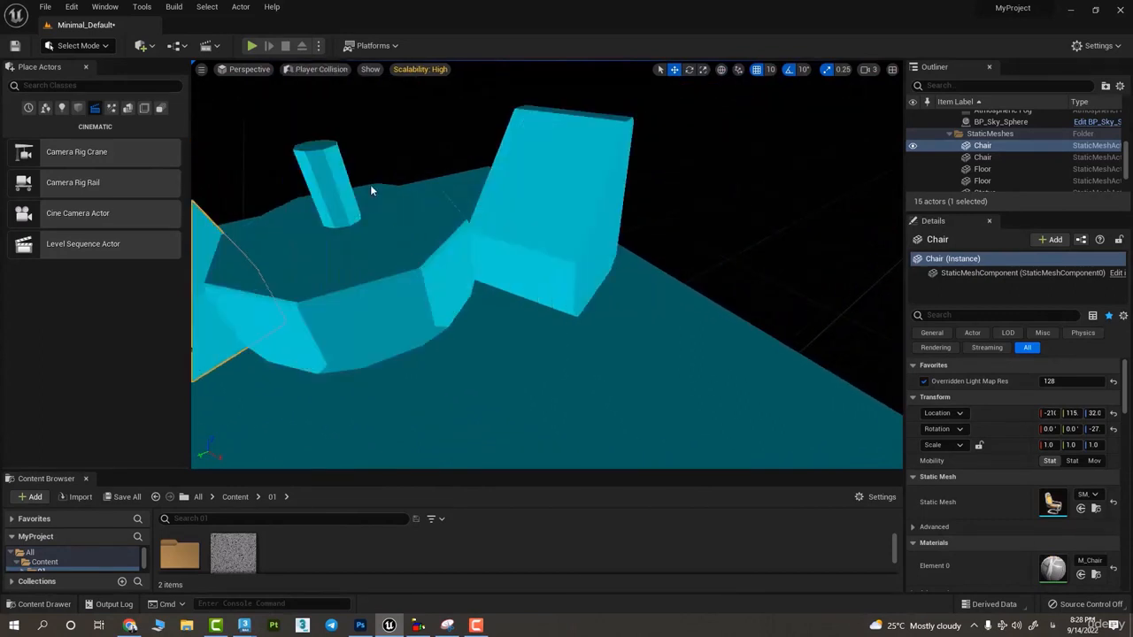
{"action": "right_click_drag", "start_coordinate": [372, 191], "coordinate": [336, 167]}
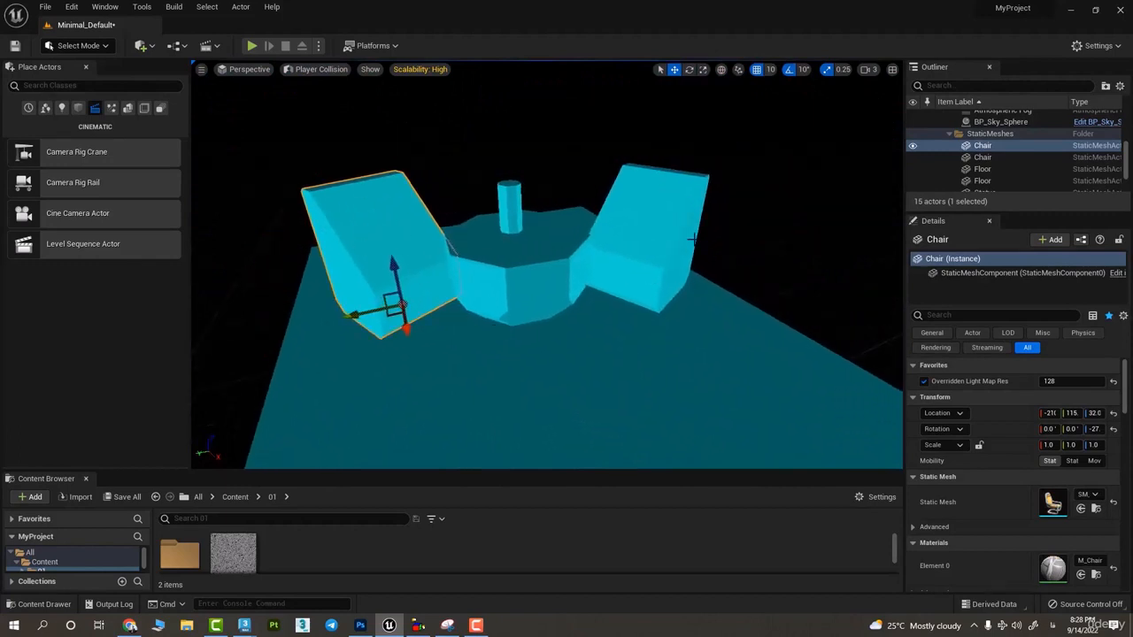
- Switch the viewport to the Lightmap Density optimization view mode and inspect the furniture and floor grid up close
{"action": "left_click", "coordinate": [316, 69]}
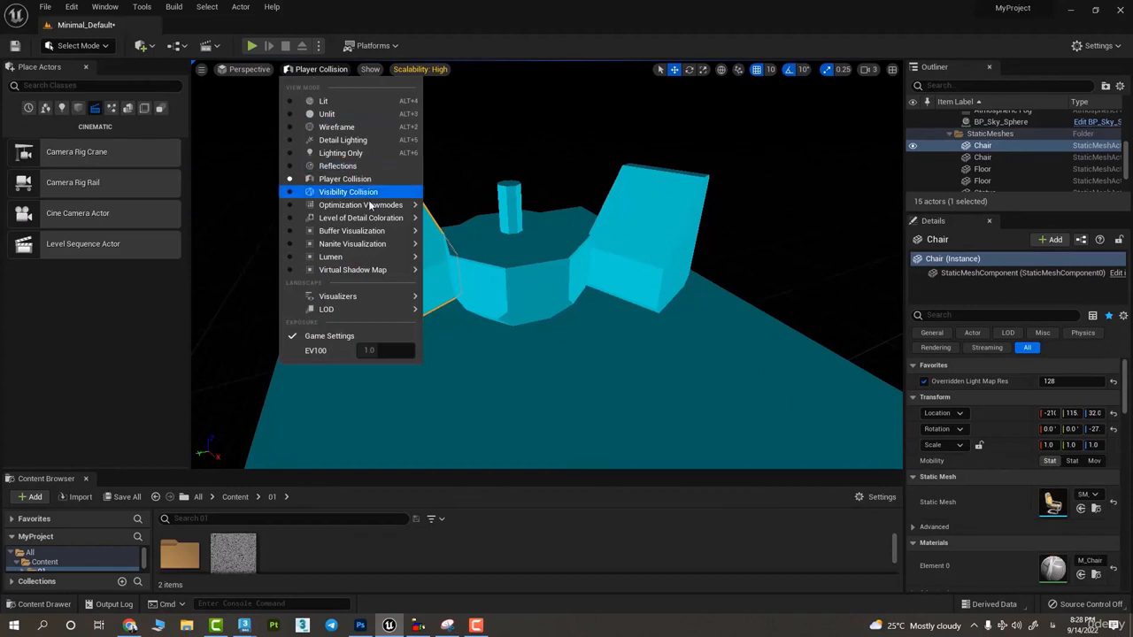
{"action": "mouse_move", "coordinate": [364, 209]}
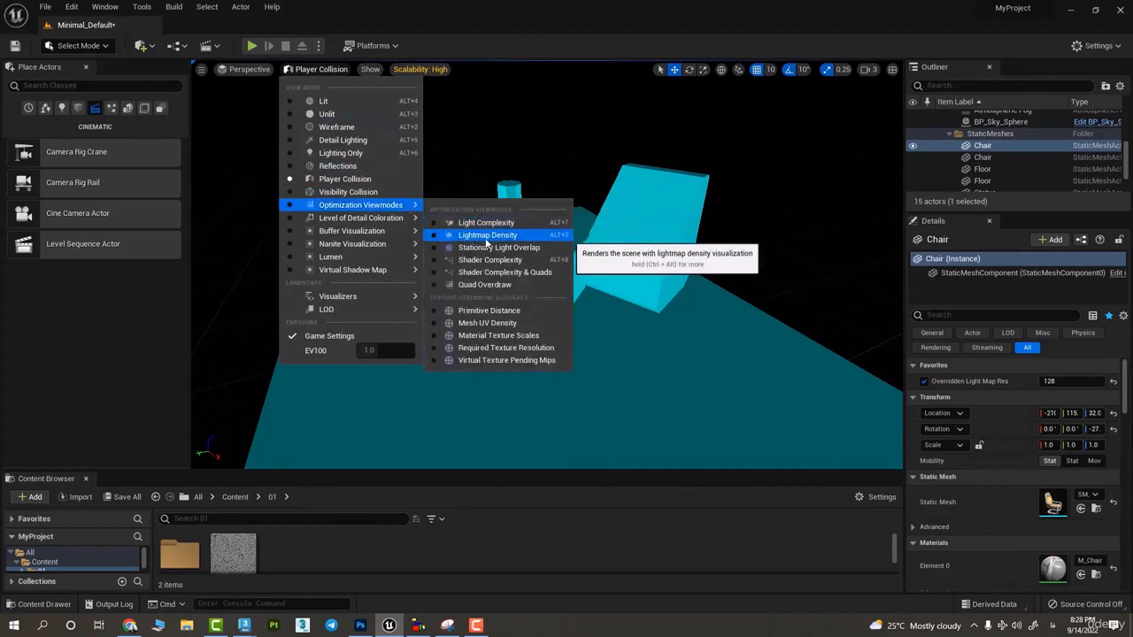
{"action": "left_click", "coordinate": [485, 237]}
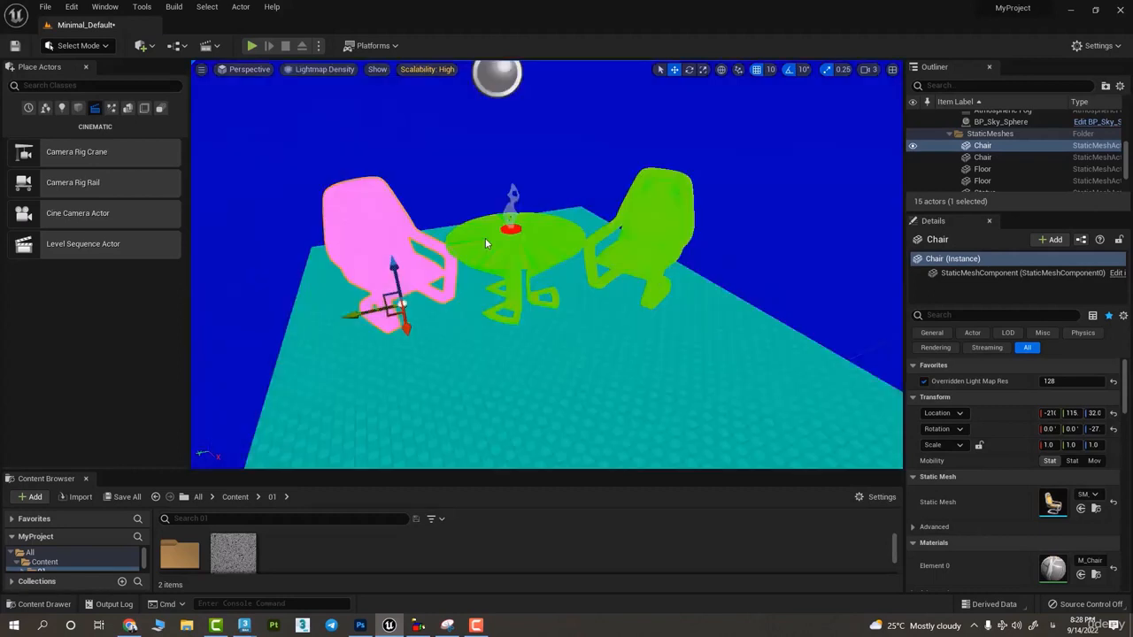
{"action": "scroll", "coordinate": [410, 256], "scroll_direction": "up", "scroll_amount": 5}
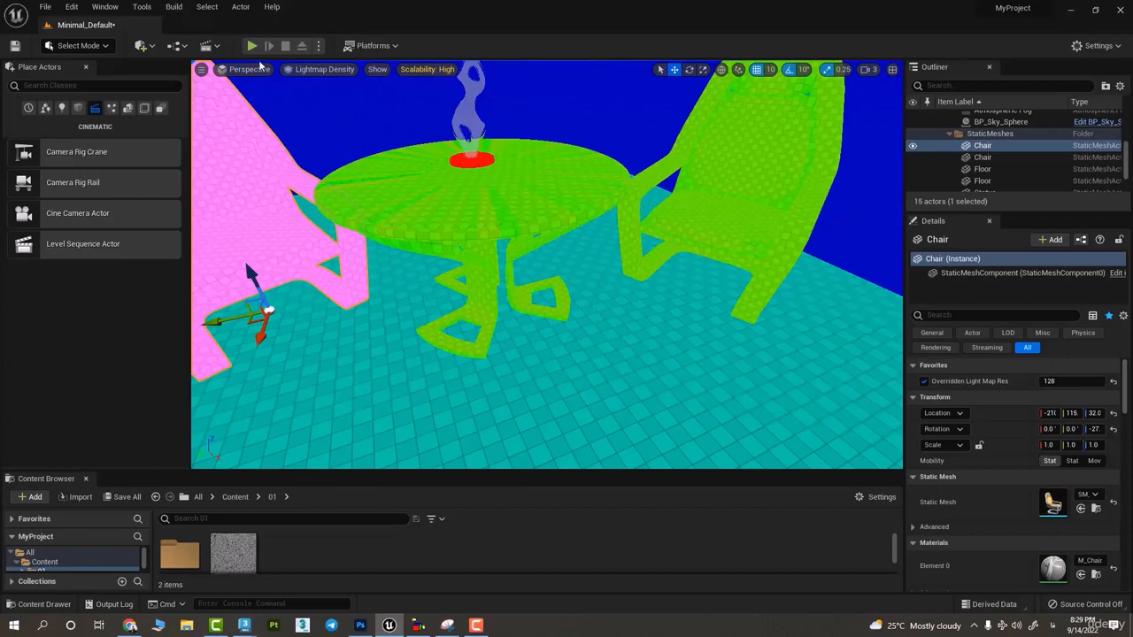
- Review the level of detail coloration and buffer visualization modes, and display the Specular buffer
{"action": "left_click", "coordinate": [323, 71]}
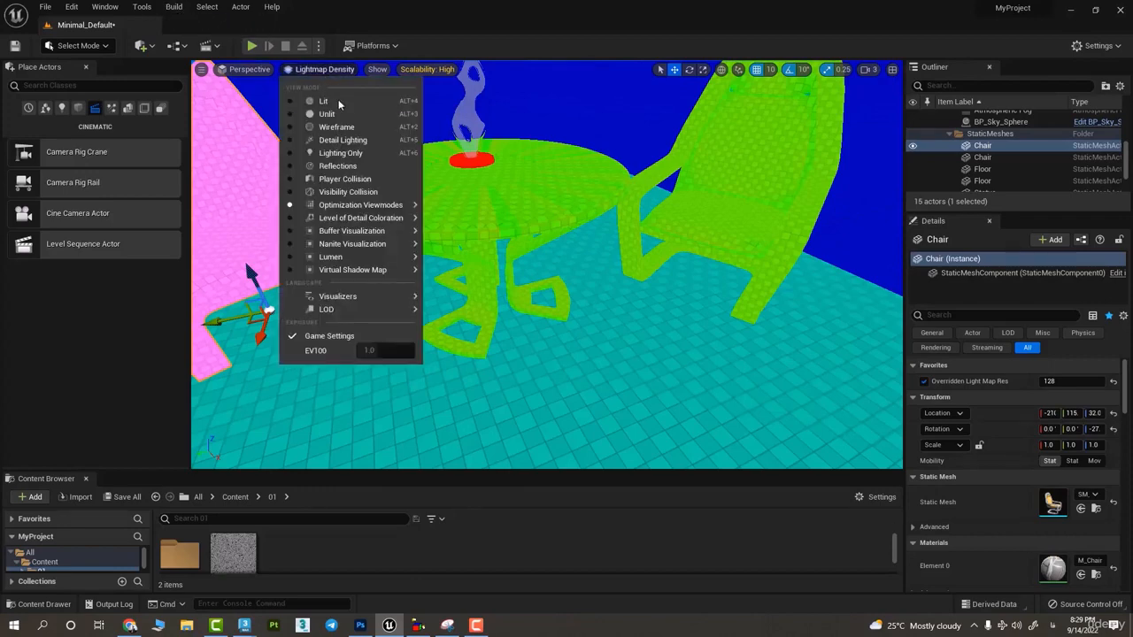
{"action": "mouse_move", "coordinate": [344, 208]}
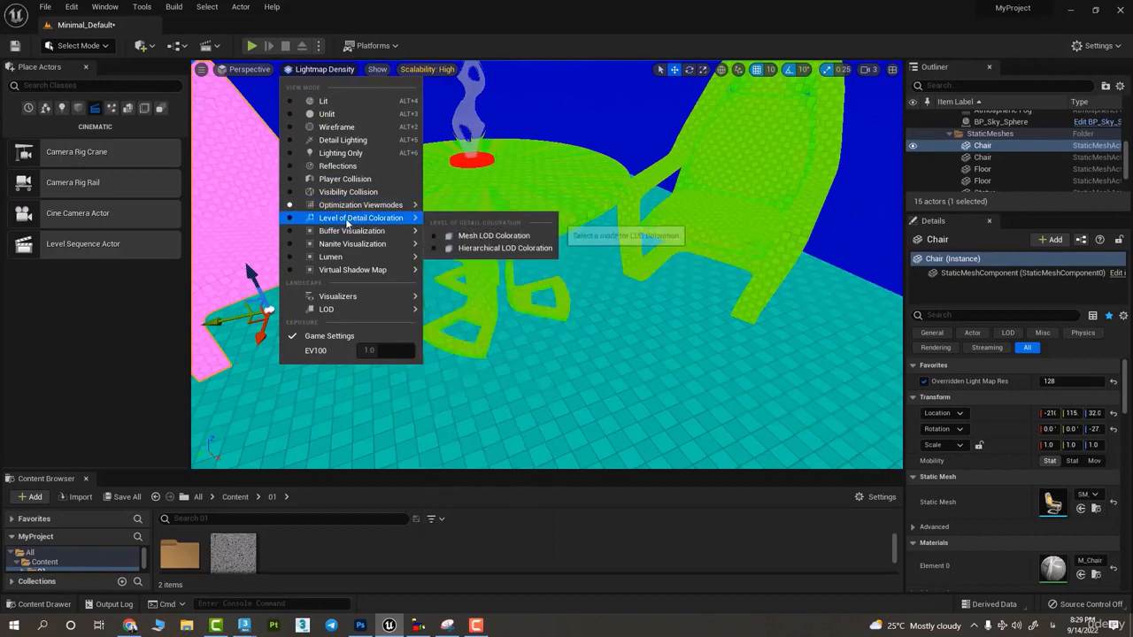
{"action": "mouse_move", "coordinate": [379, 237]}
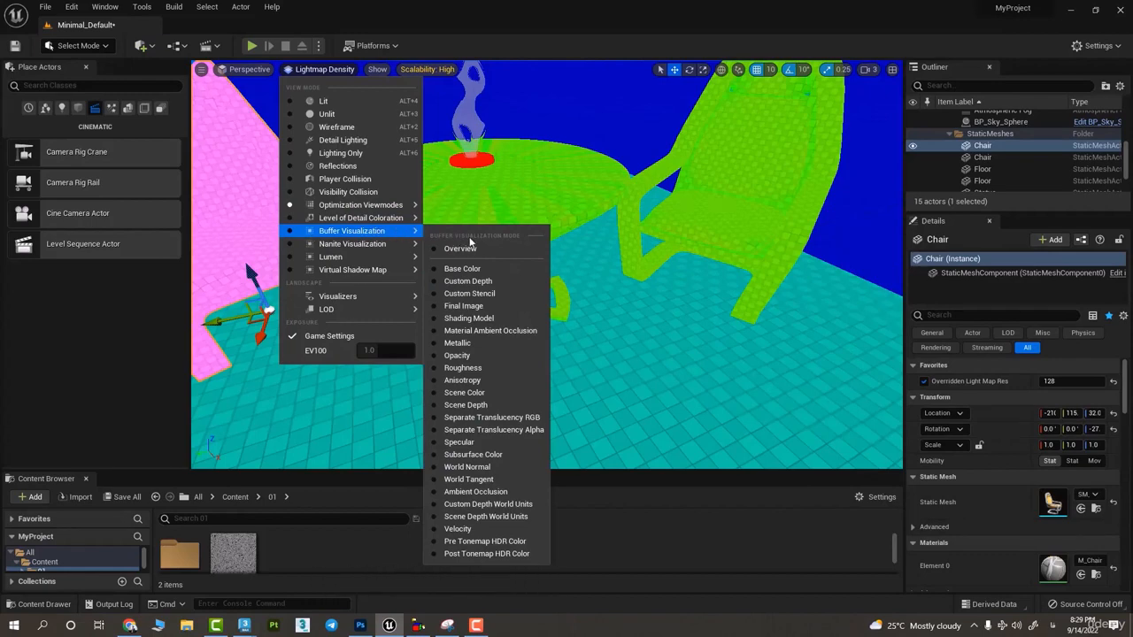
{"action": "left_click", "coordinate": [458, 443]}
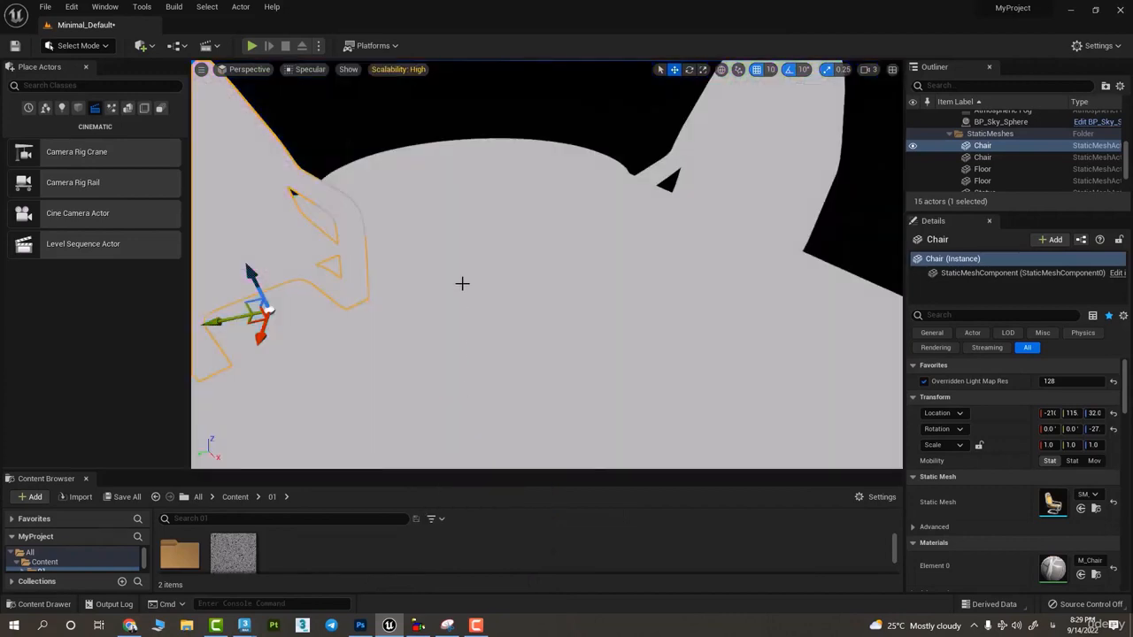
- Switch the buffer visualization to Base Color and look around the chair, table and floor
{"action": "left_click", "coordinate": [301, 70]}
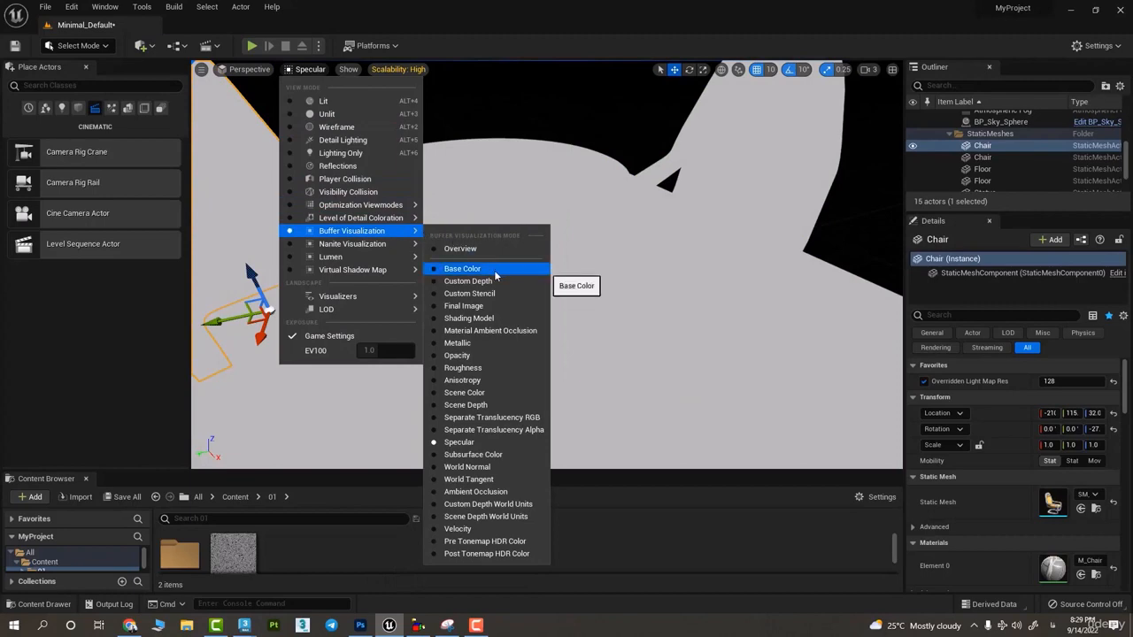
{"action": "left_click", "coordinate": [478, 269]}
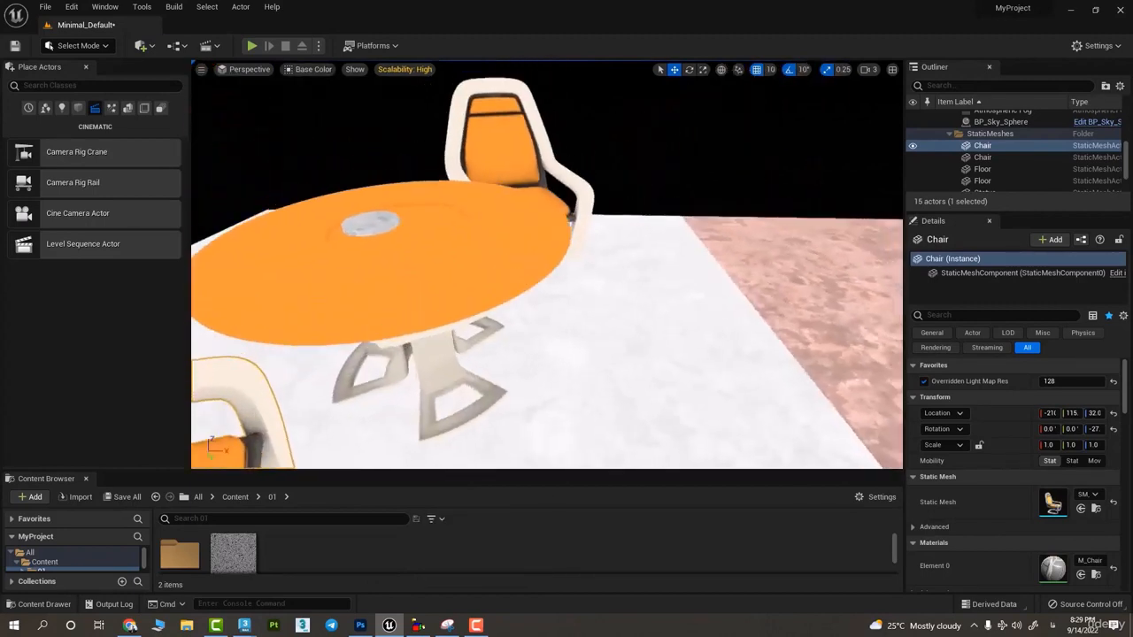
{"action": "key", "text": "d"}
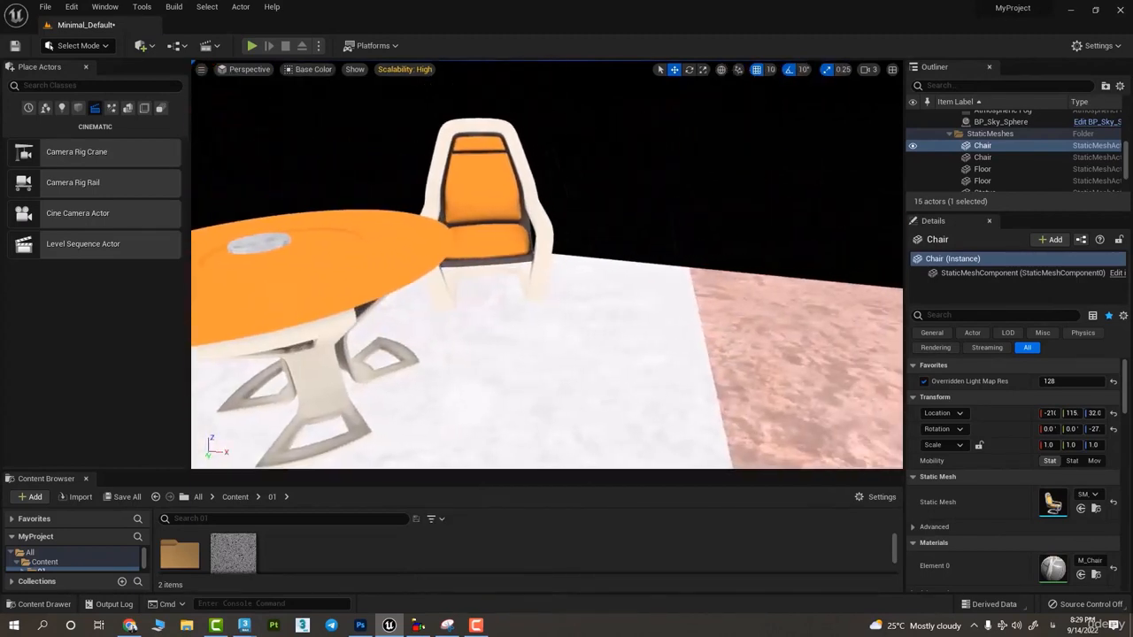
- Switch the buffer visualization to Roughness and examine the floor, table and chairs
{"action": "left_click", "coordinate": [326, 71]}
{"action": "mouse_move", "coordinate": [354, 231]}
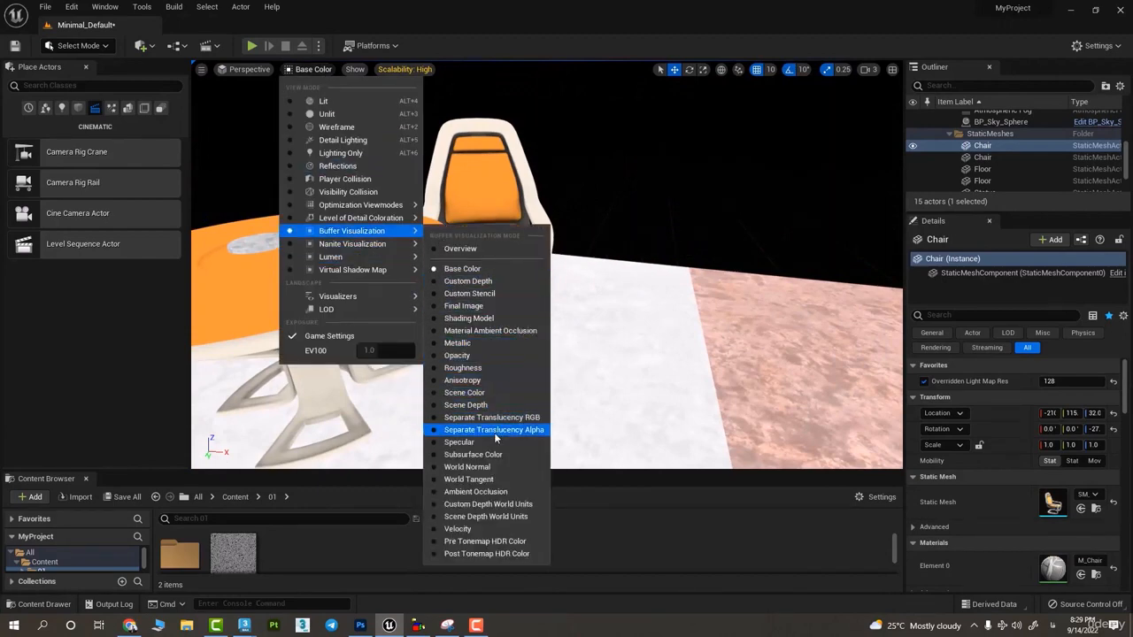
{"action": "left_click", "coordinate": [465, 368]}
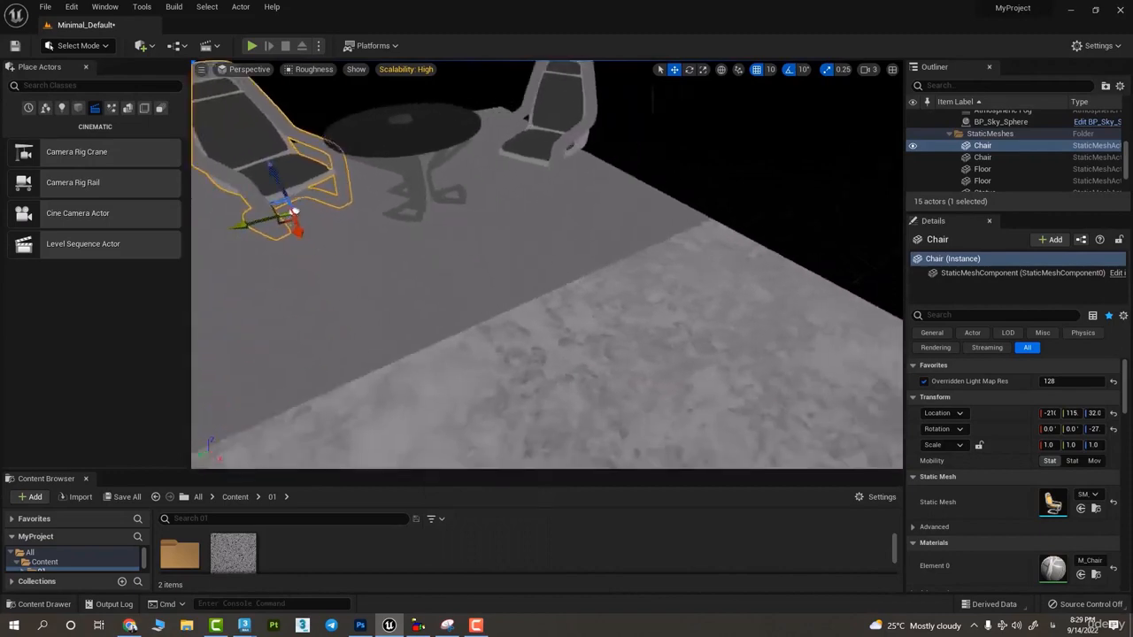
{"action": "right_click_drag", "start_coordinate": [531, 301], "coordinate": [698, 352]}
- Display the buffer visualization Overview and compare the buffer tiles from a distance and close to the selected chair
{"action": "left_click", "coordinate": [249, 69]}
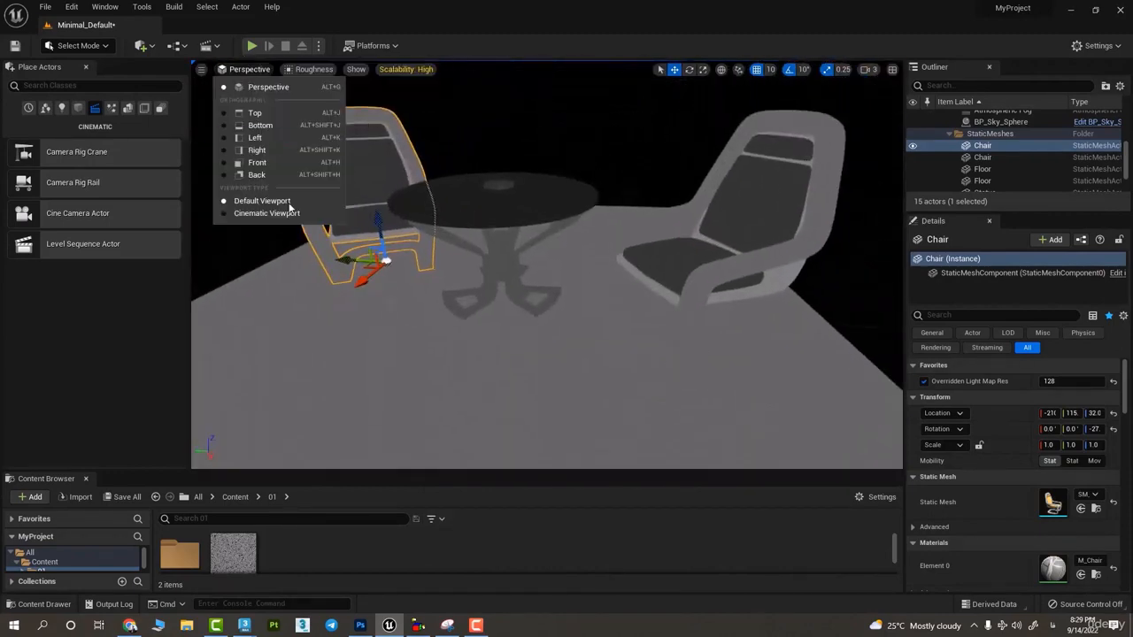
{"action": "left_click", "coordinate": [312, 69]}
{"action": "mouse_move", "coordinate": [342, 232]}
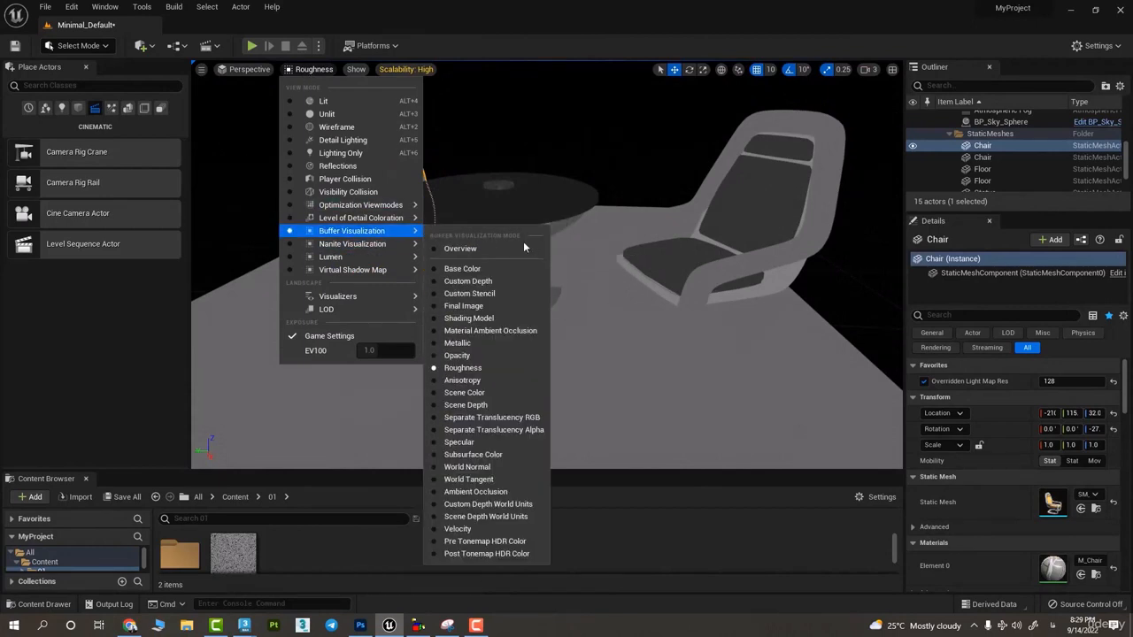
{"action": "left_click", "coordinate": [450, 247]}
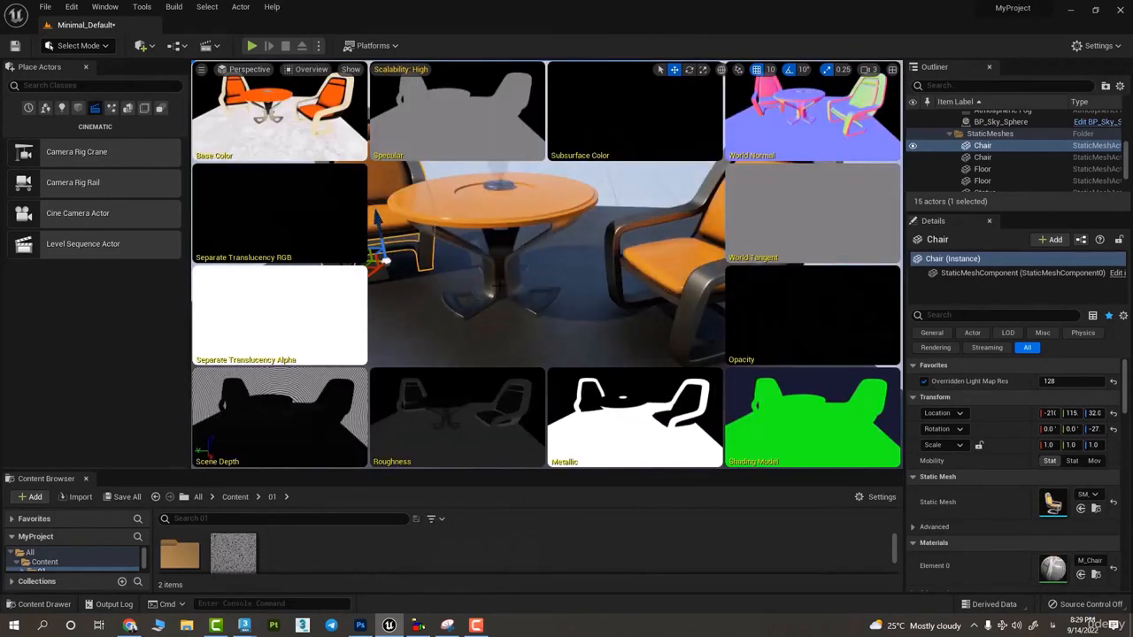
{"action": "key", "text": "s"}
{"action": "right_click_drag", "start_coordinate": [334, 153], "coordinate": [364, 144]}
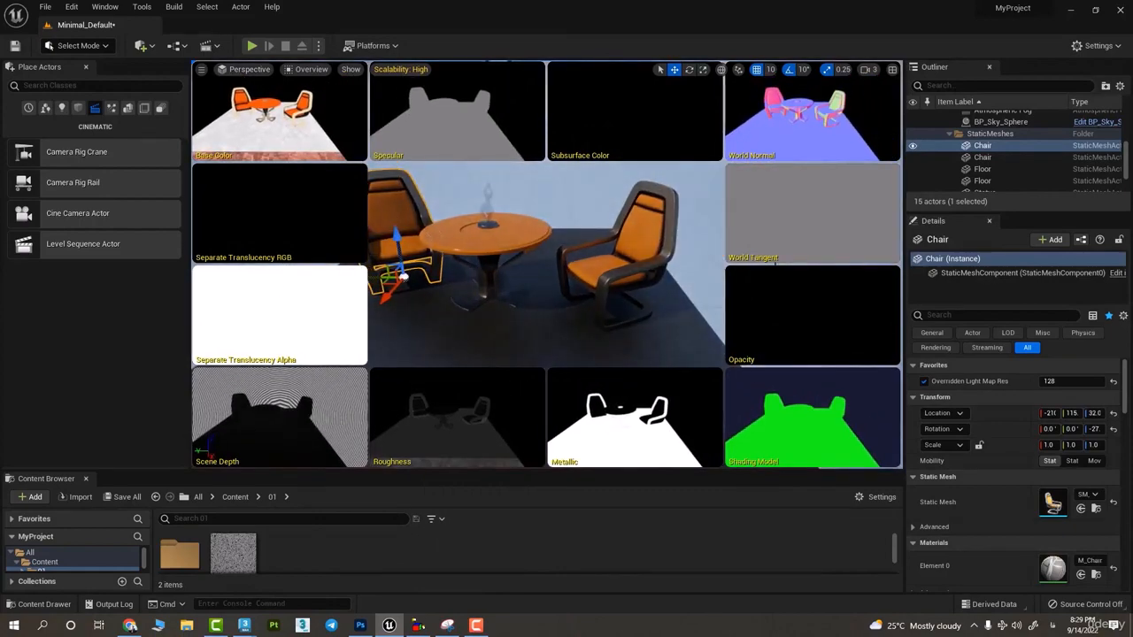
{"action": "right_click_drag", "start_coordinate": [553, 267], "coordinate": [496, 254]}
{"action": "key", "text": "w"}
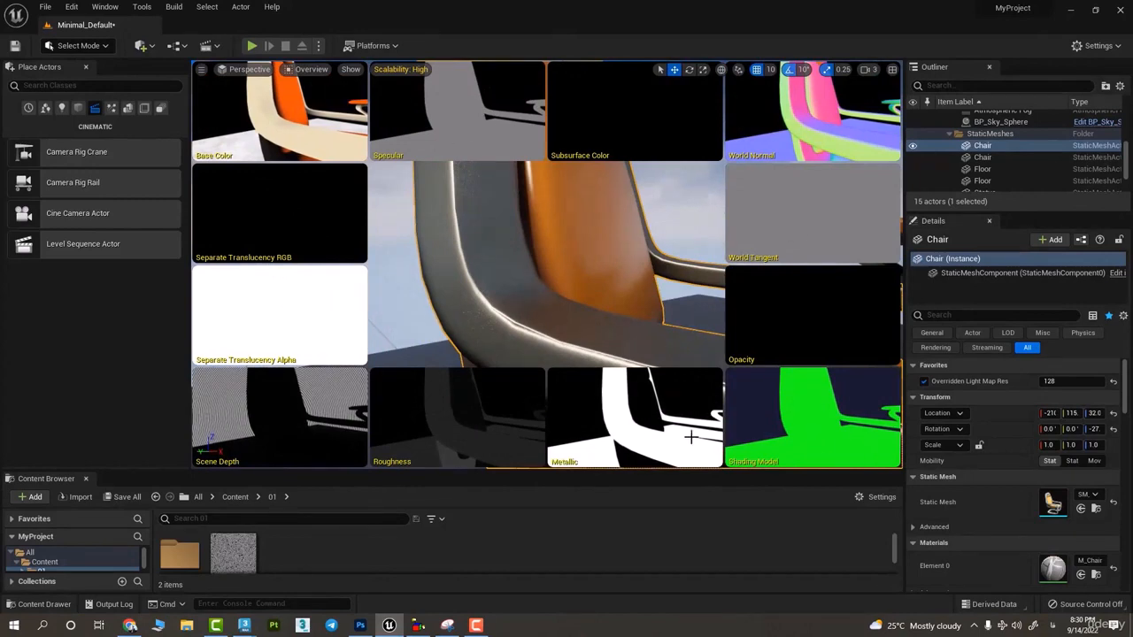
- Return the viewport to Lit, and view both chairs and the table in the Nanite Visualization Overview
{"action": "left_click", "coordinate": [323, 71]}
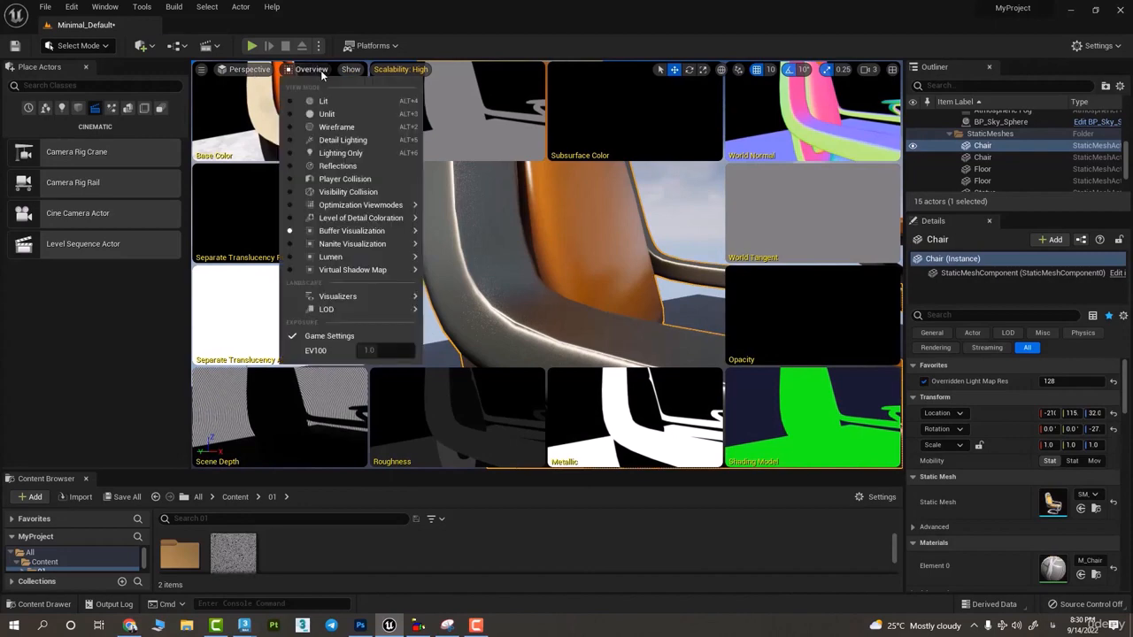
{"action": "left_click", "coordinate": [325, 99]}
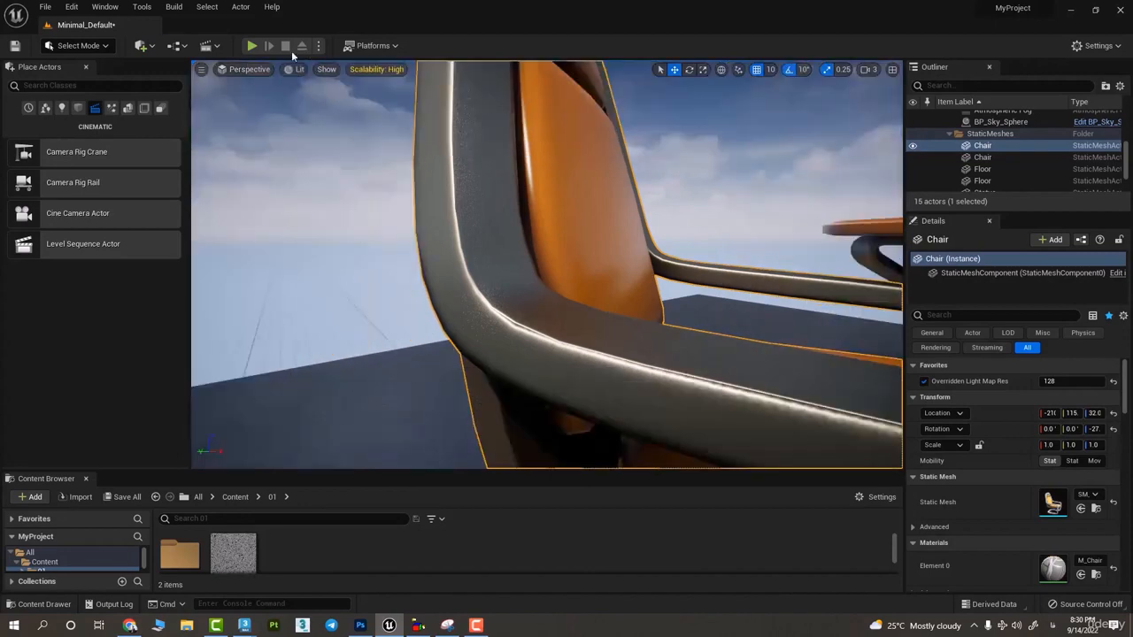
{"action": "left_click", "coordinate": [297, 71]}
{"action": "mouse_move", "coordinate": [343, 243]}
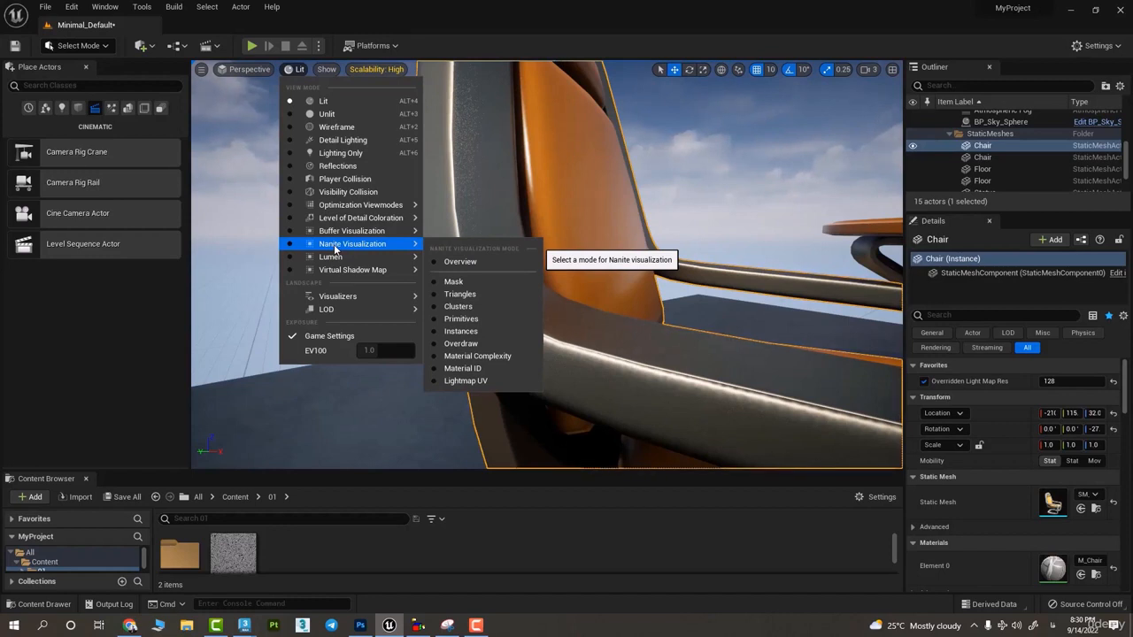
{"action": "left_click", "coordinate": [460, 261]}
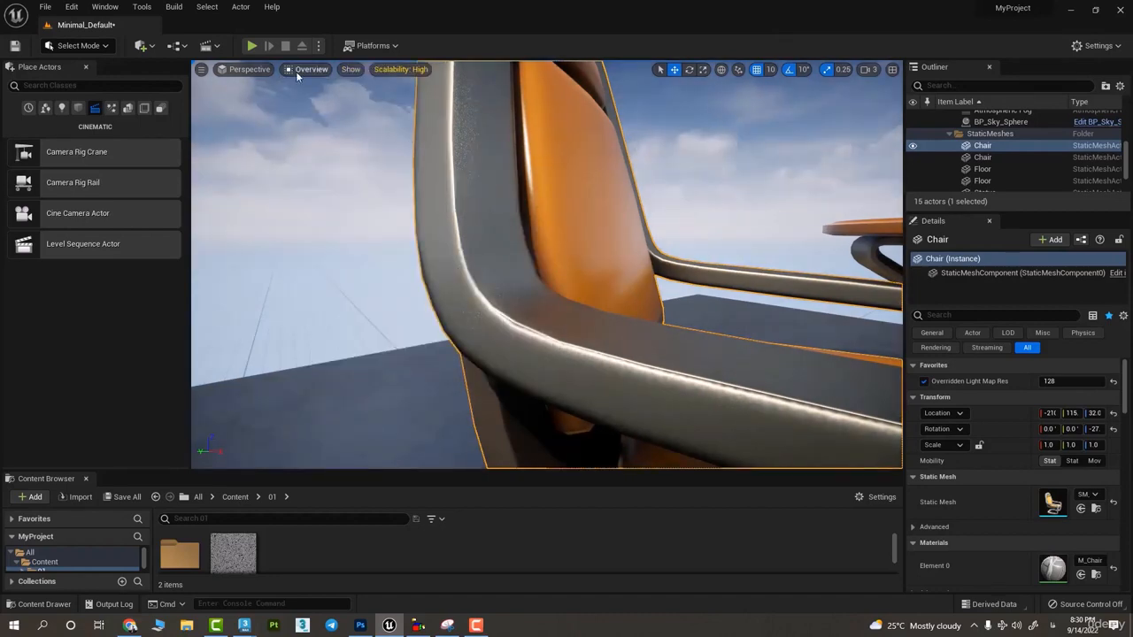
{"action": "scroll", "coordinate": [653, 272], "scroll_direction": "down", "scroll_amount": 5}
{"action": "right_click_drag", "start_coordinate": [653, 272], "coordinate": [398, 102]}
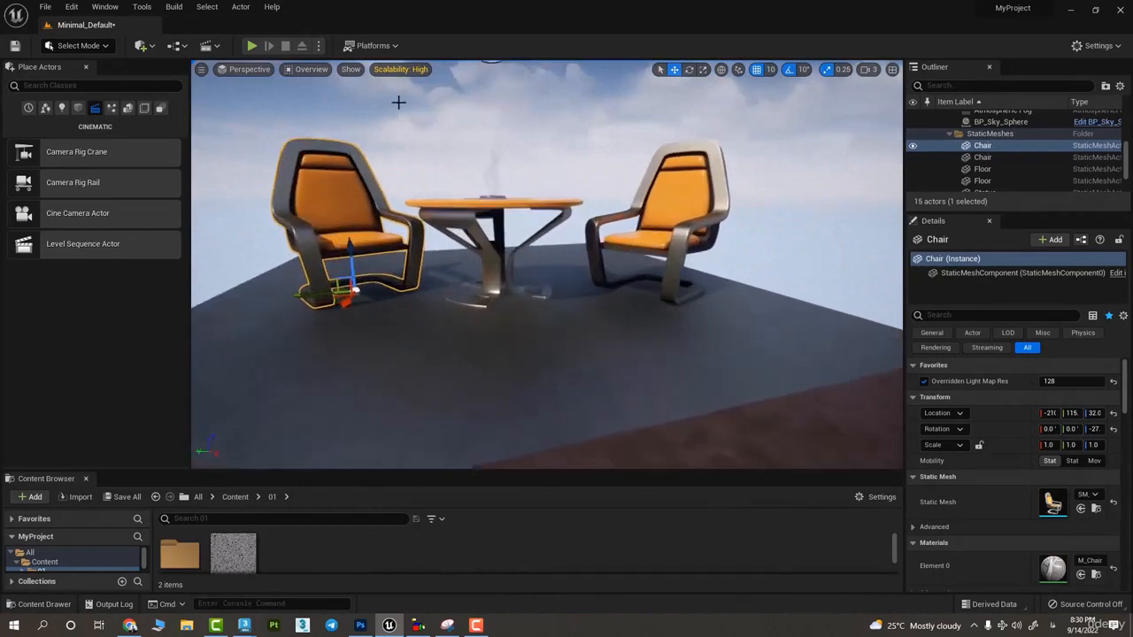
- Switch the Nanite visualization to Triangles
{"action": "left_click", "coordinate": [302, 69]}
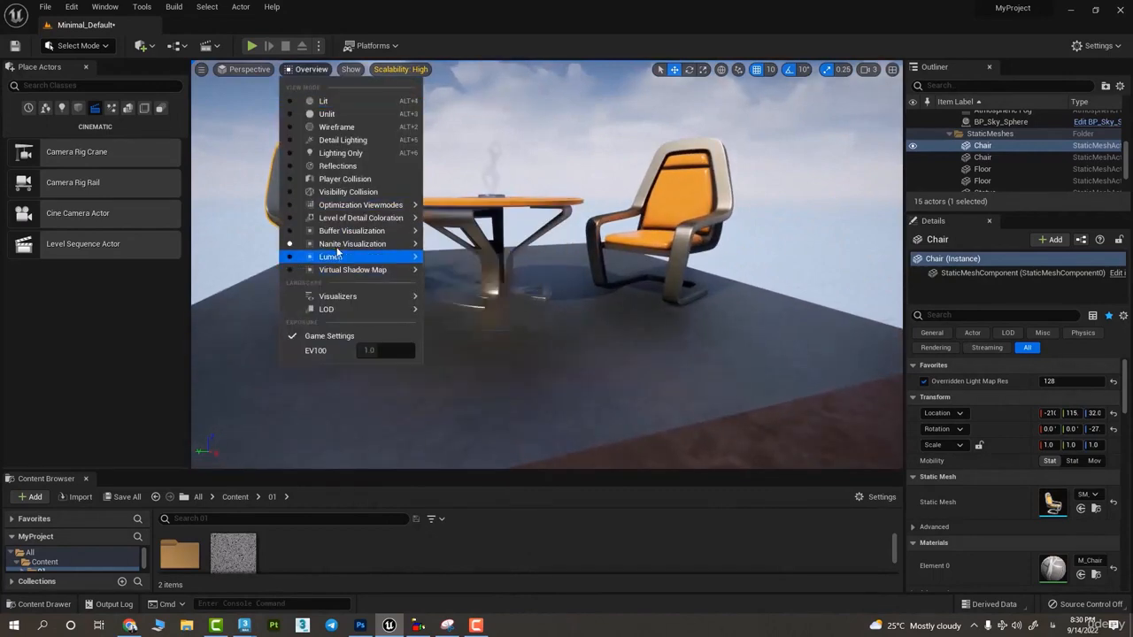
{"action": "mouse_move", "coordinate": [390, 243]}
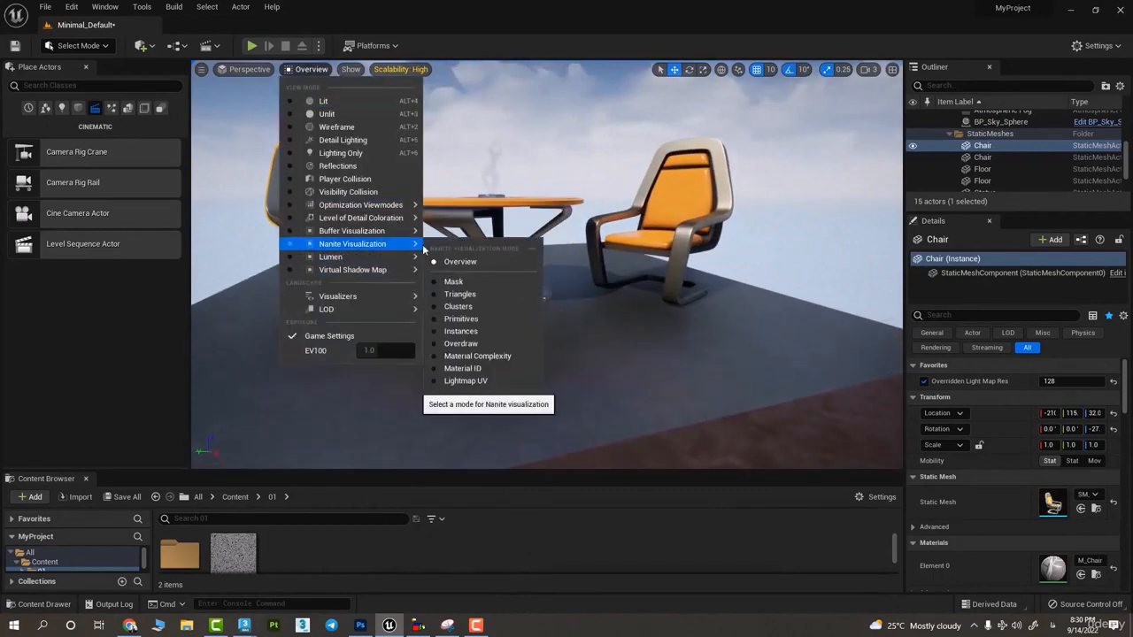
{"action": "left_click", "coordinate": [460, 294]}
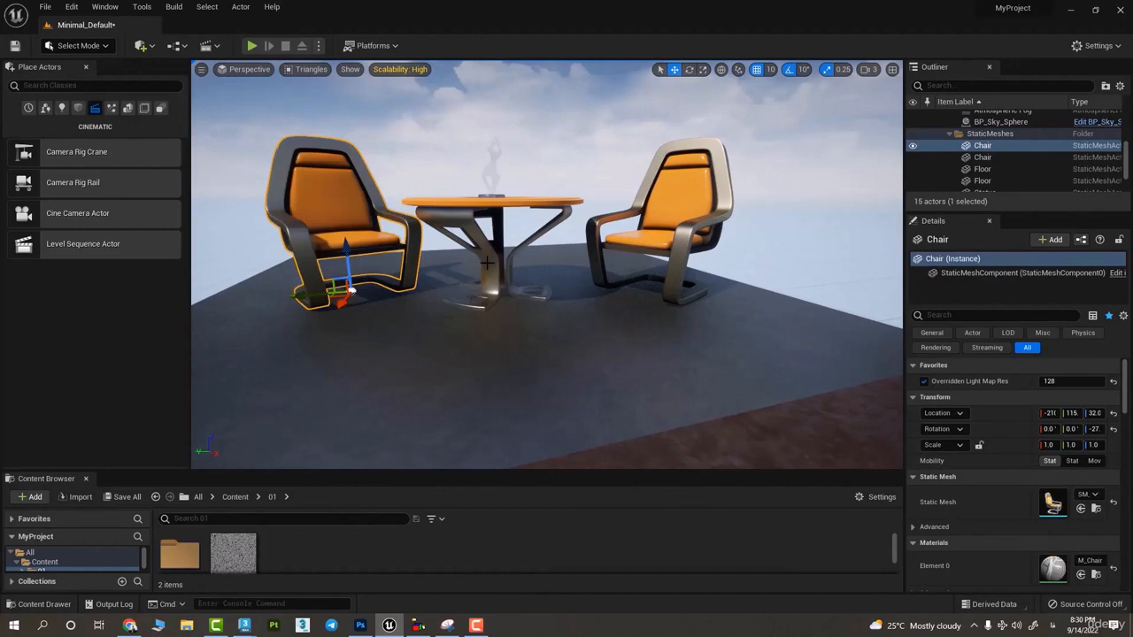
- Review the Virtual Shadow Map modes and set the Nanite visualization back to Overview
{"action": "left_click", "coordinate": [301, 69]}
{"action": "mouse_move", "coordinate": [379, 269]}
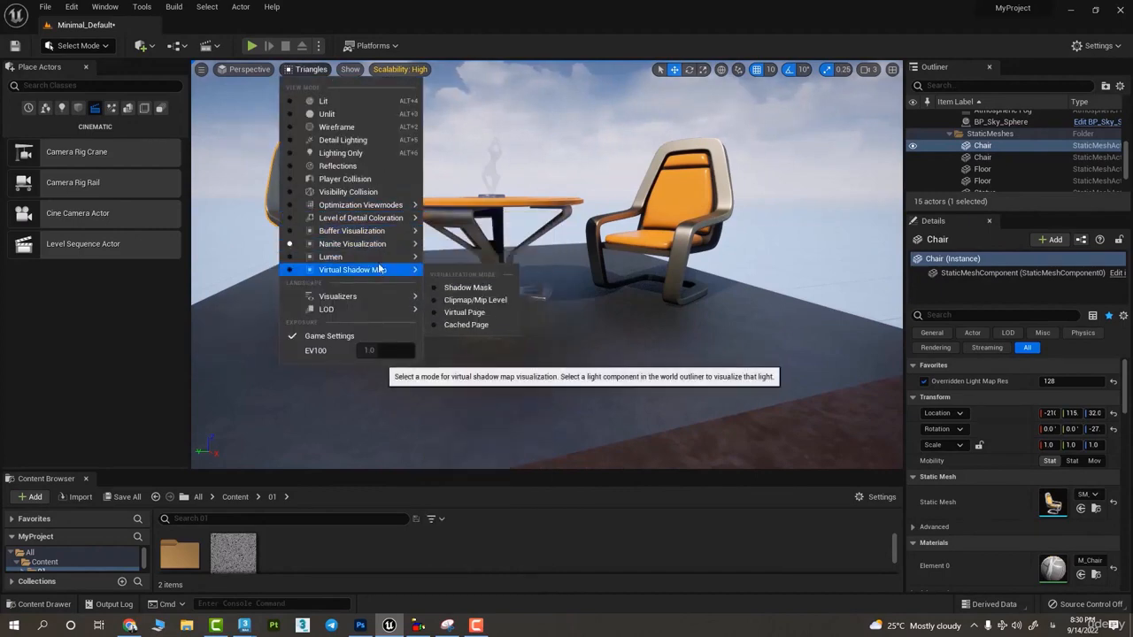
{"action": "mouse_move", "coordinate": [388, 244]}
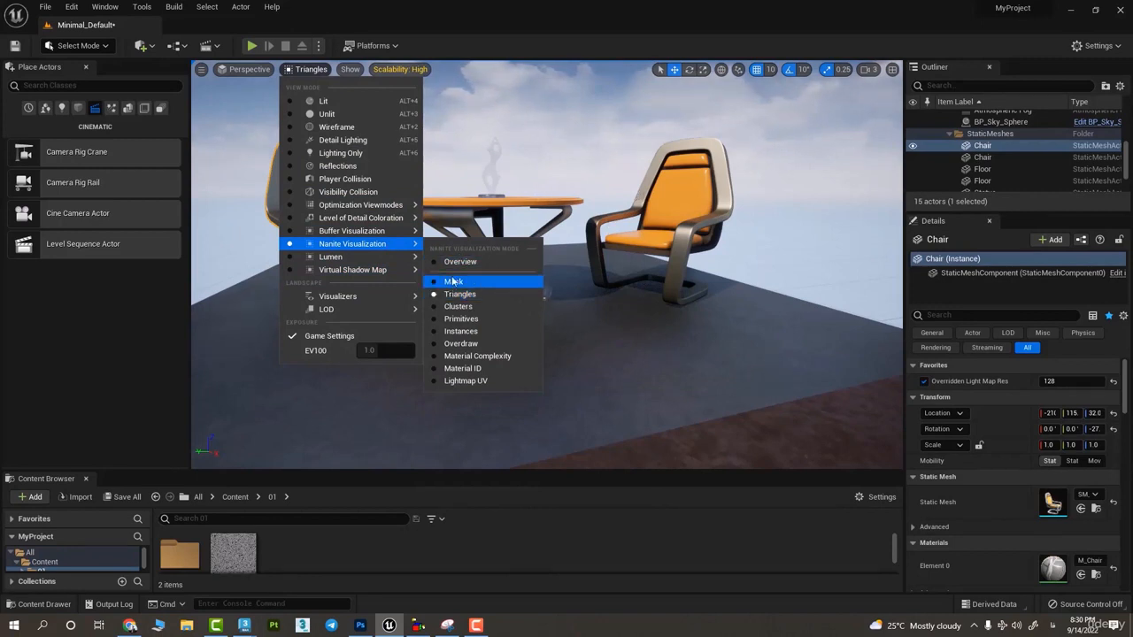
{"action": "left_click", "coordinate": [478, 261]}
- Browse to the selected chair's mesh asset in the StarterContent Props folder and enlarge the Content Browser
{"action": "right_click_drag", "start_coordinate": [498, 282], "coordinate": [497, 347]}
{"action": "right_click", "coordinate": [497, 282]}
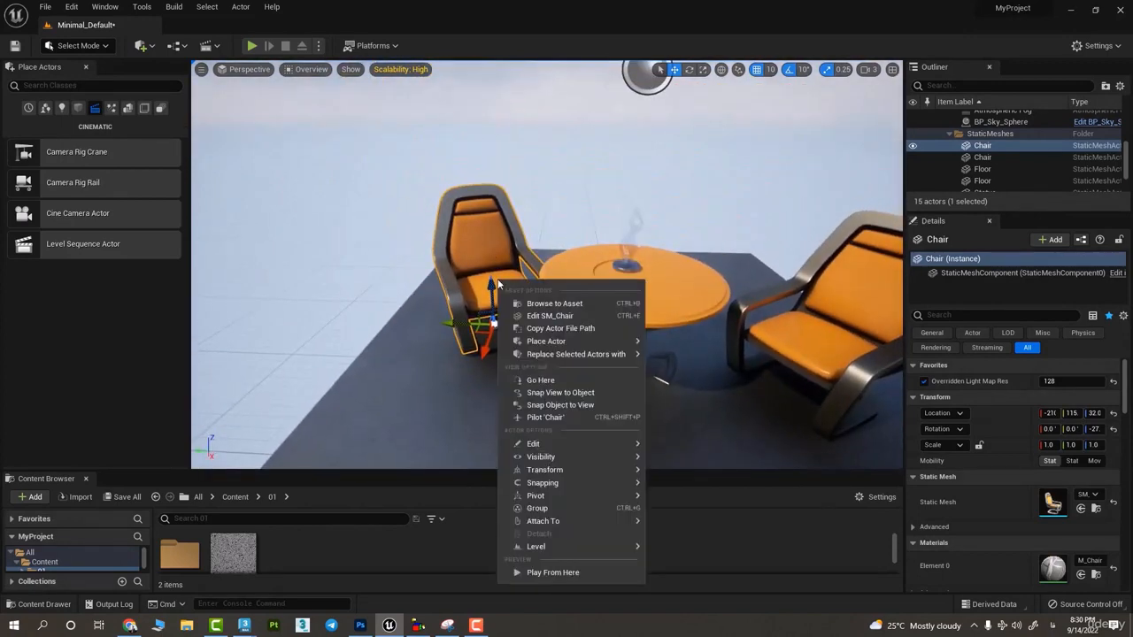
{"action": "left_click", "coordinate": [551, 304]}
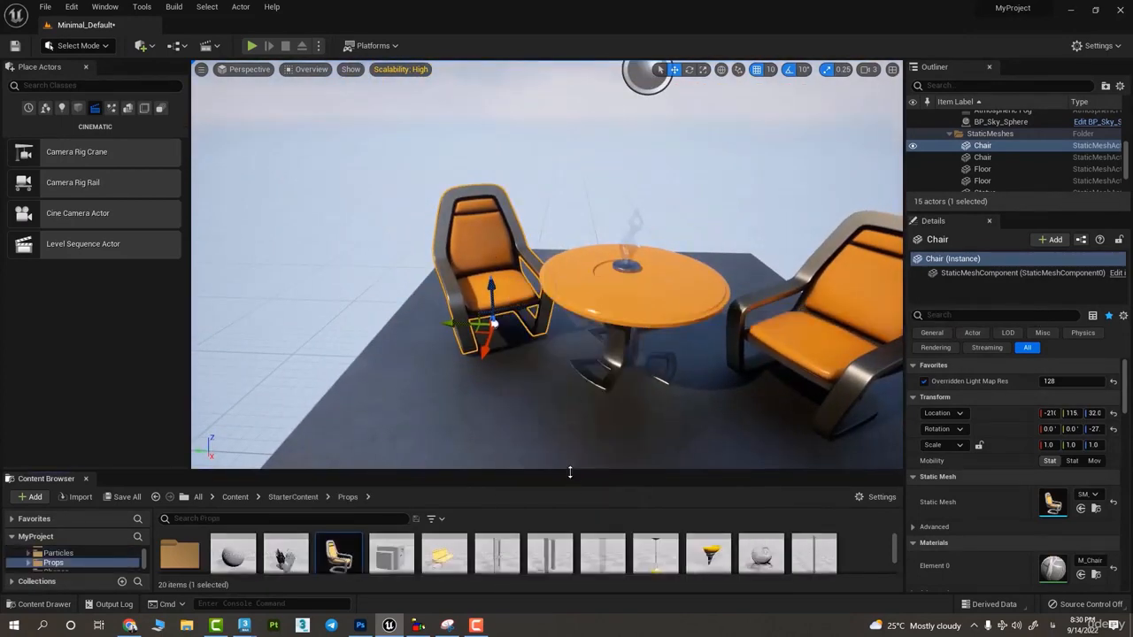
{"action": "left_click_drag", "start_coordinate": [570, 472], "coordinate": [584, 344]}
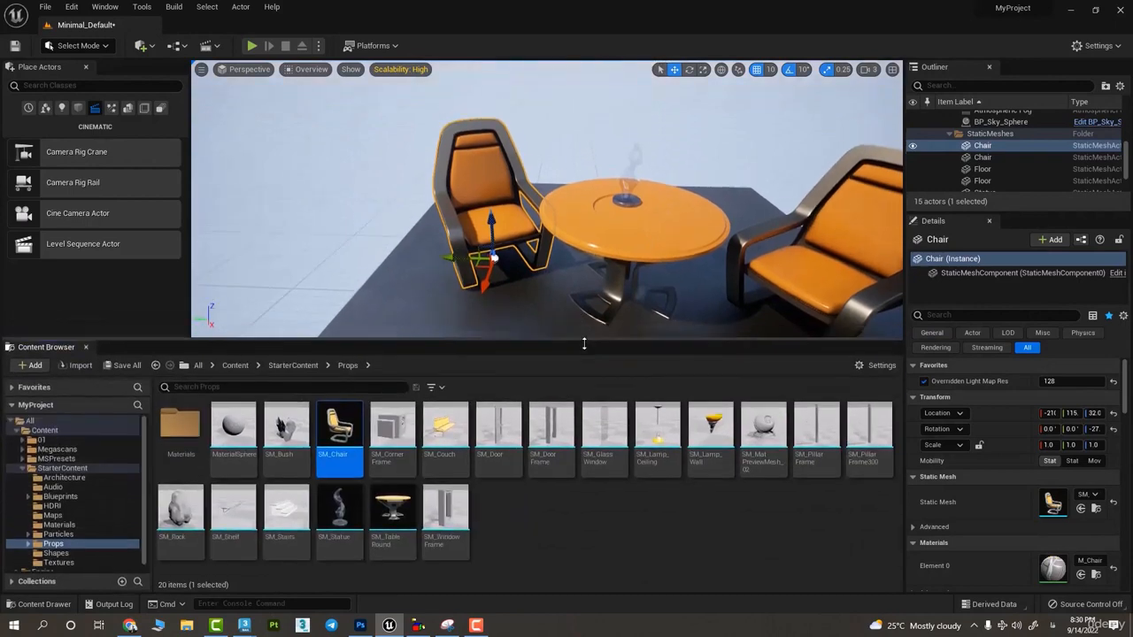
- Enable Nanite on the SM_Chair mesh, shrink the Content Browser, and examine the chair up close in the Nanite overview
{"action": "right_click", "coordinate": [339, 439]}
{"action": "mouse_move", "coordinate": [389, 86]}
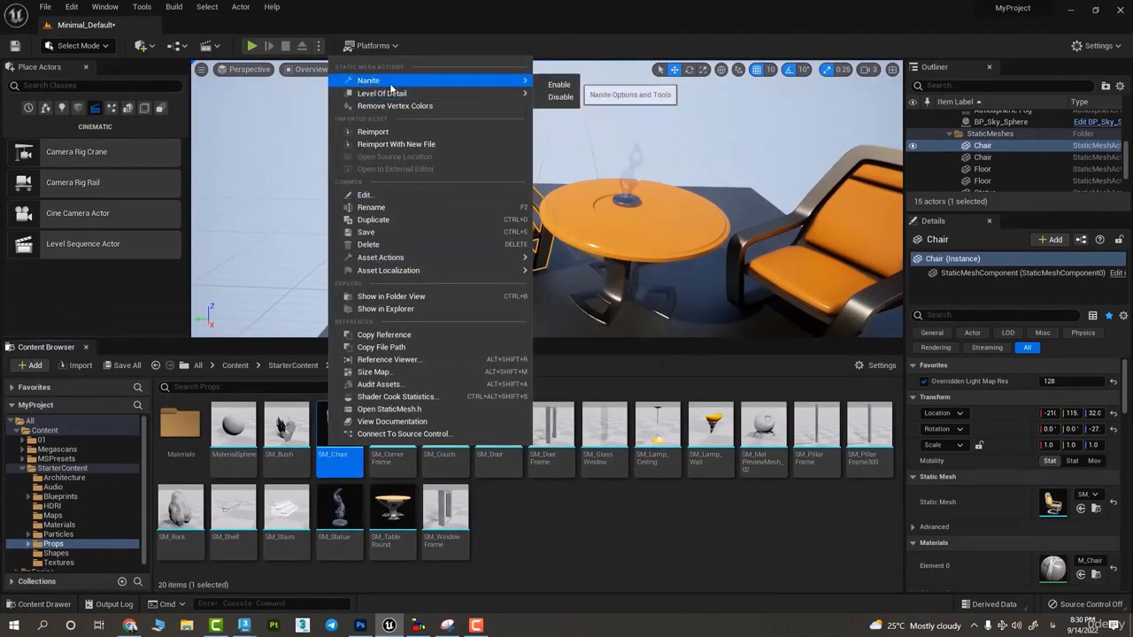
{"action": "left_click", "coordinate": [559, 84]}
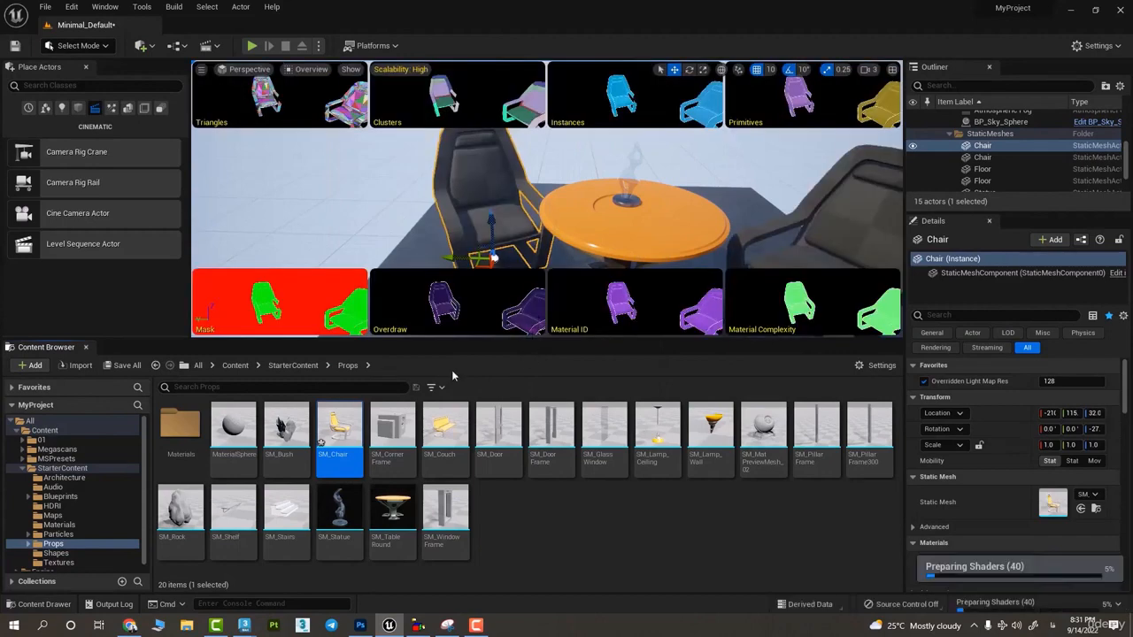
{"action": "left_click_drag", "start_coordinate": [62, 340], "coordinate": [62, 507]}
{"action": "right_click_drag", "start_coordinate": [758, 105], "coordinate": [758, 104]}
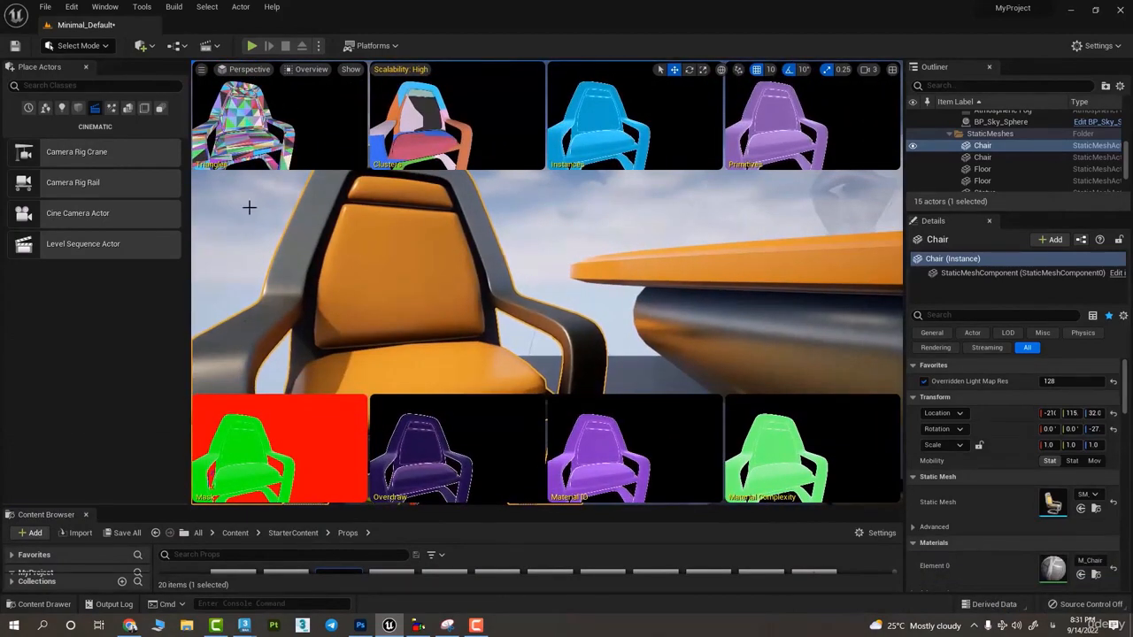
- Switch the Nanite visualization to Triangles and inspect the whole chair
{"action": "left_click", "coordinate": [309, 70]}
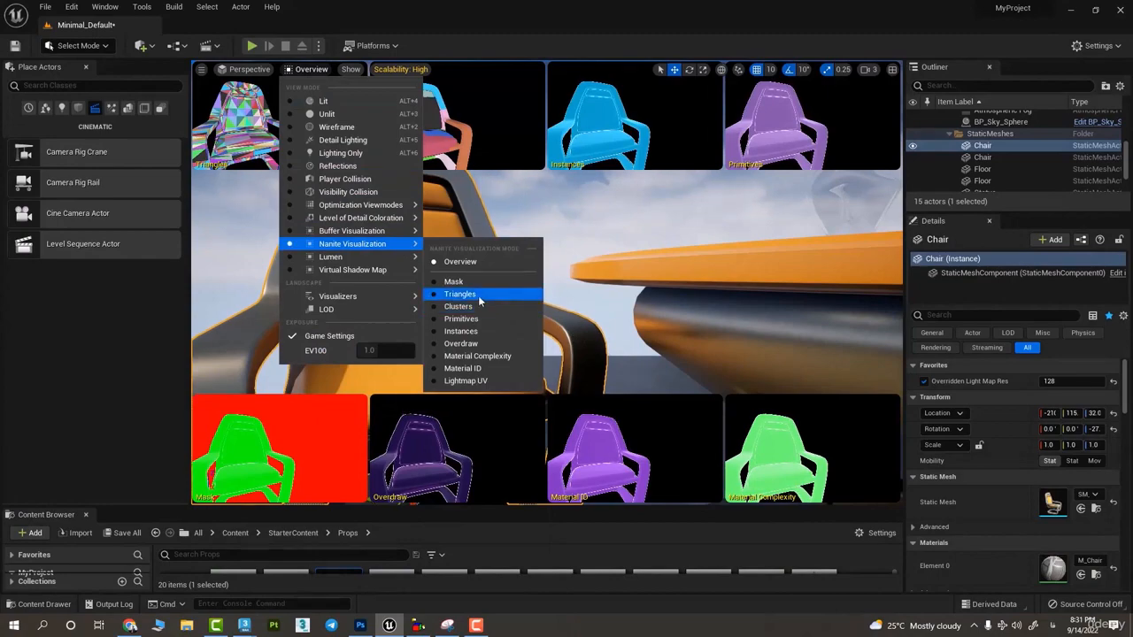
{"action": "left_click", "coordinate": [478, 295]}
{"action": "right_click_drag", "start_coordinate": [478, 295], "coordinate": [478, 295]}
{"action": "right_click_drag", "start_coordinate": [599, 364], "coordinate": [599, 364]}
- Return the viewport to the Lit view mode and review the Lumen visualization modes
{"action": "left_click", "coordinate": [310, 69]}
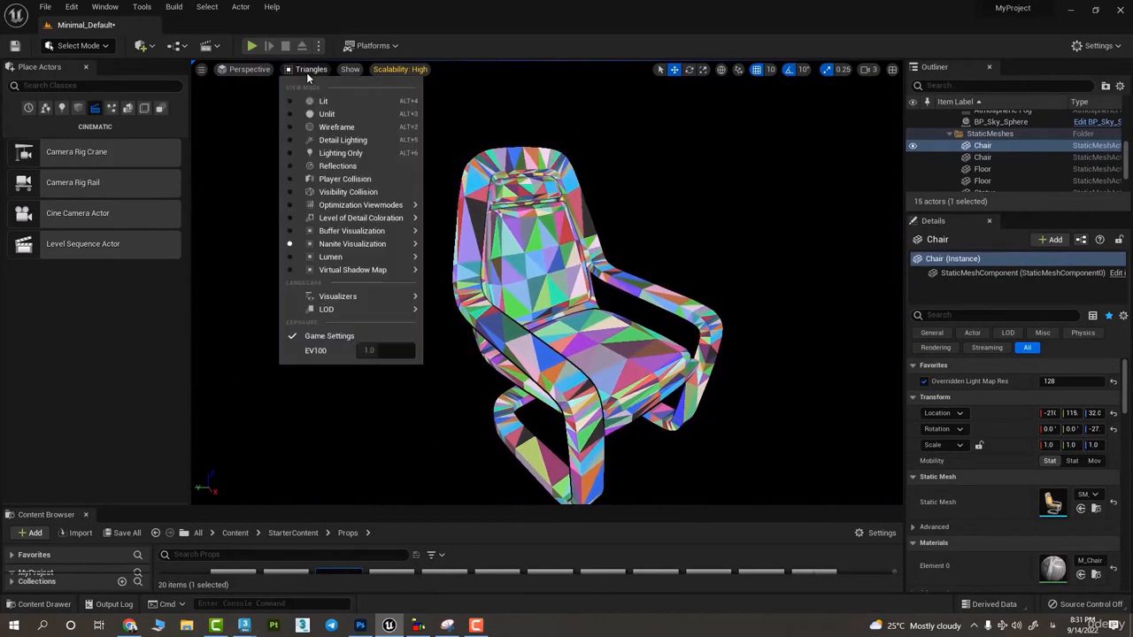
{"action": "left_click", "coordinate": [301, 101]}
{"action": "right_click_drag", "start_coordinate": [283, 94], "coordinate": [283, 93]}
{"action": "left_click", "coordinate": [291, 74]}
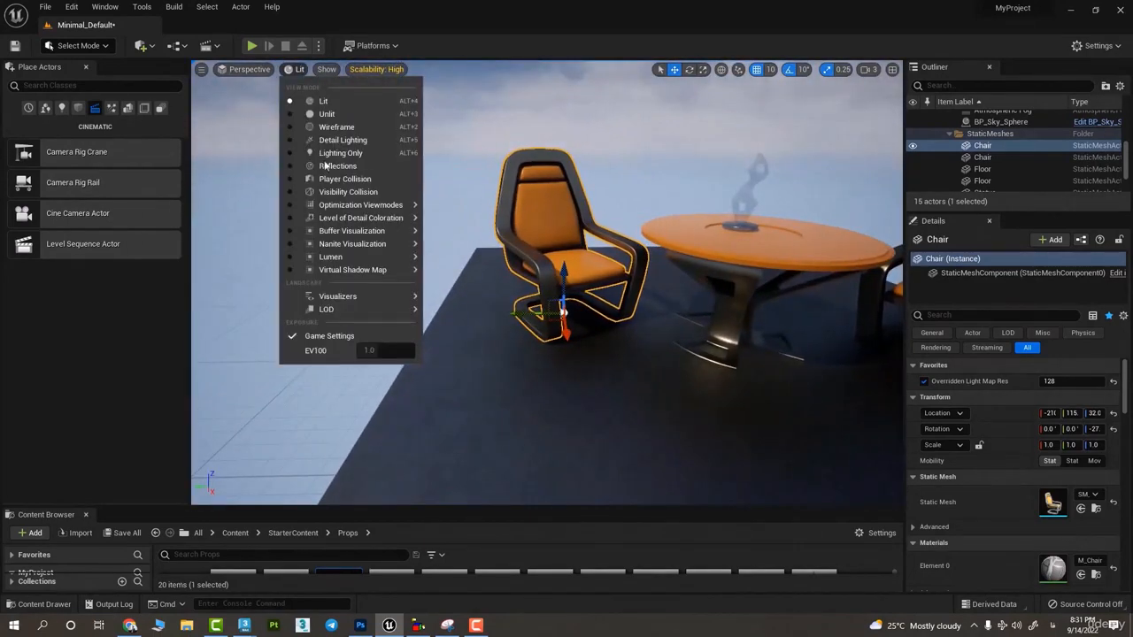
{"action": "mouse_move", "coordinate": [355, 258]}
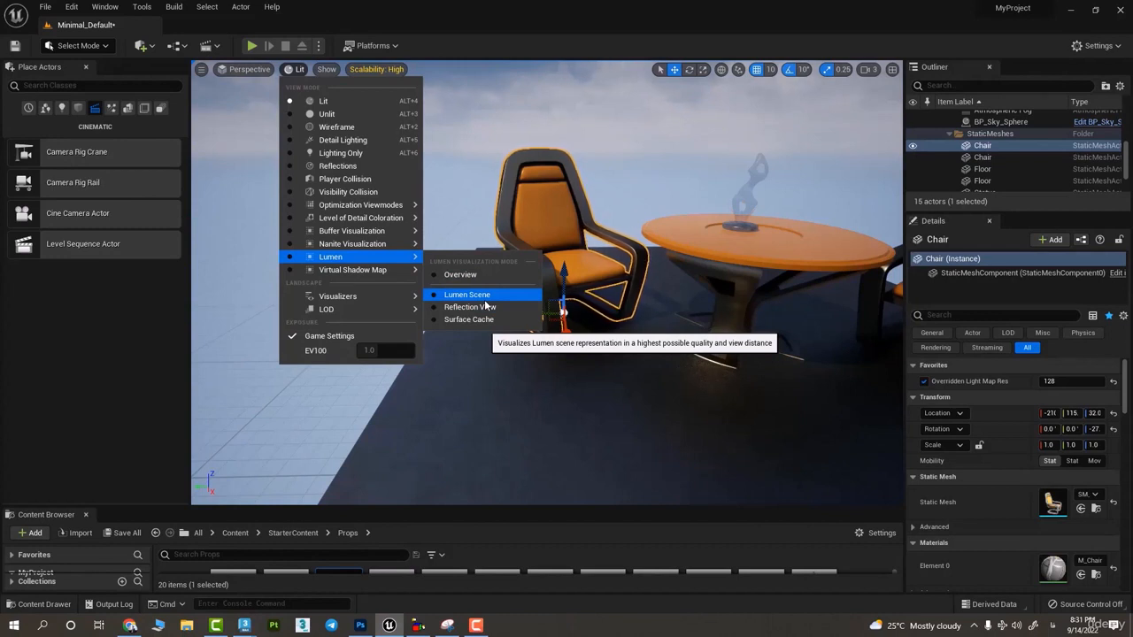
{"action": "left_click", "coordinate": [627, 382]}
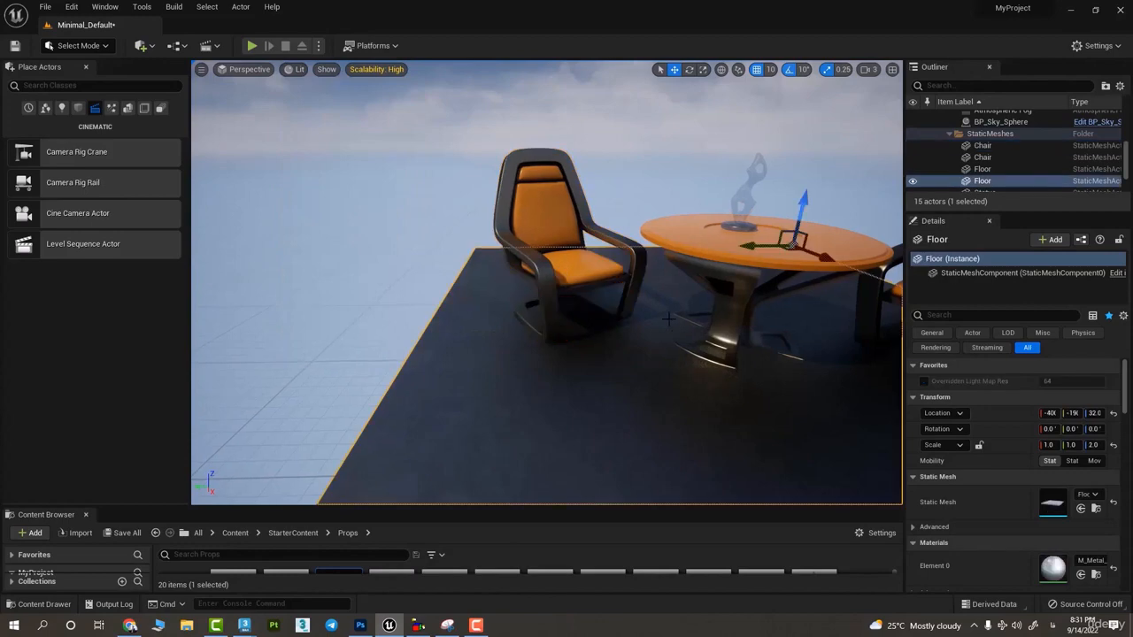
- Rotate the sun's light direction around the scene to vary the lighting and shadows on the chairs, table and floor
{"action": "key", "text": "ctrl+l"}
{"action": "key", "text": "ctrl+l"}
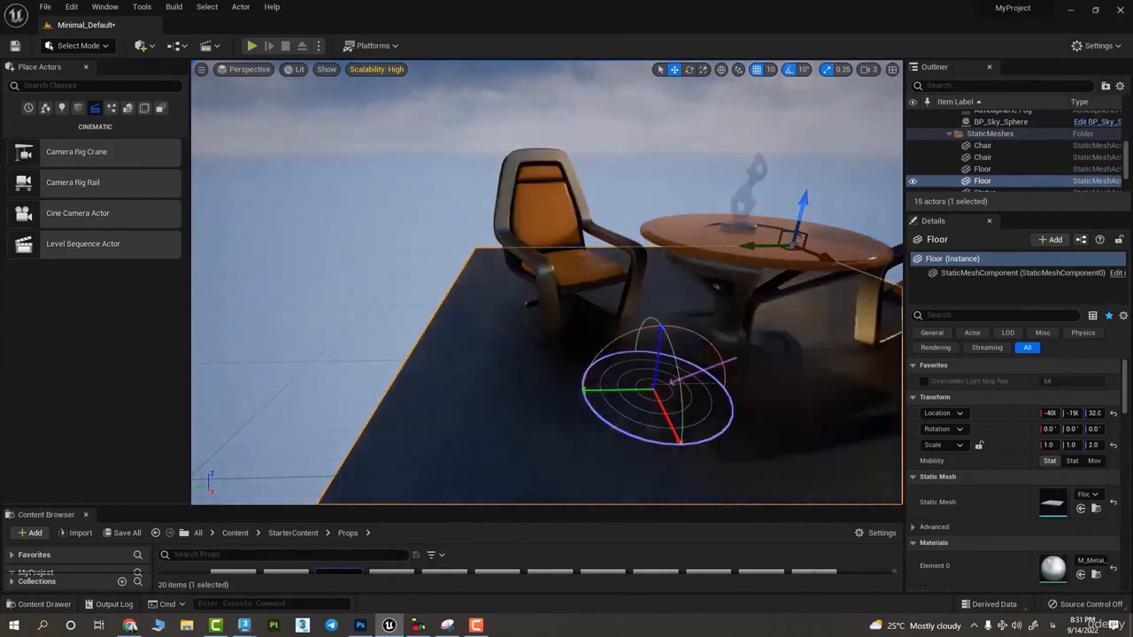
{"action": "key", "text": "ctrl+l"}
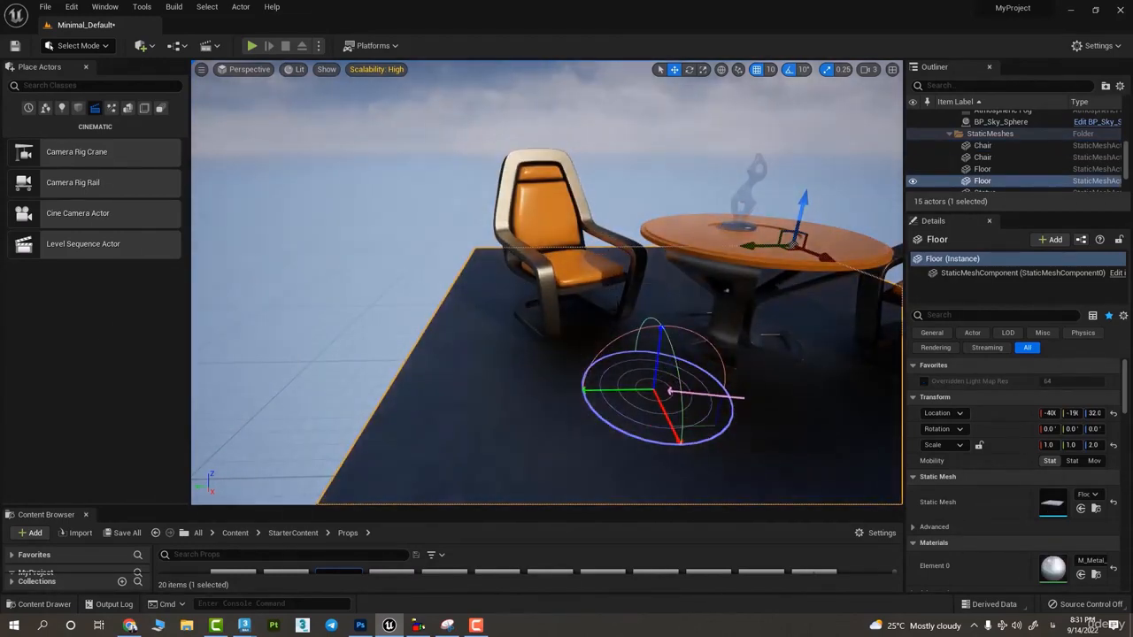
{"action": "key", "text": "ctrl+l"}
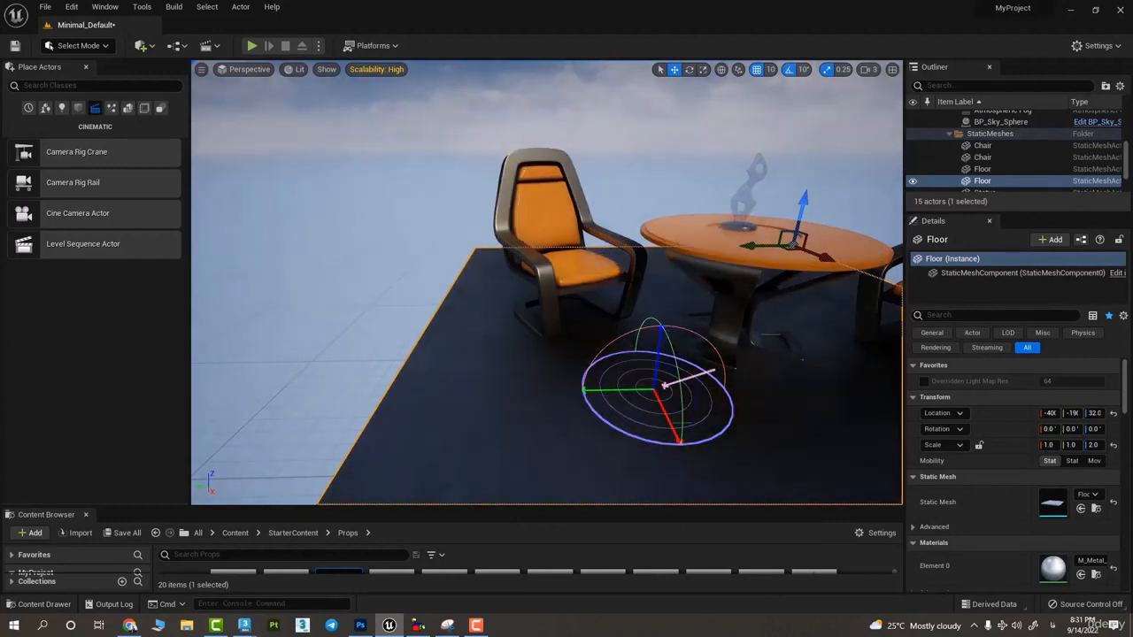
{"action": "key", "text": "ctrl+l"}
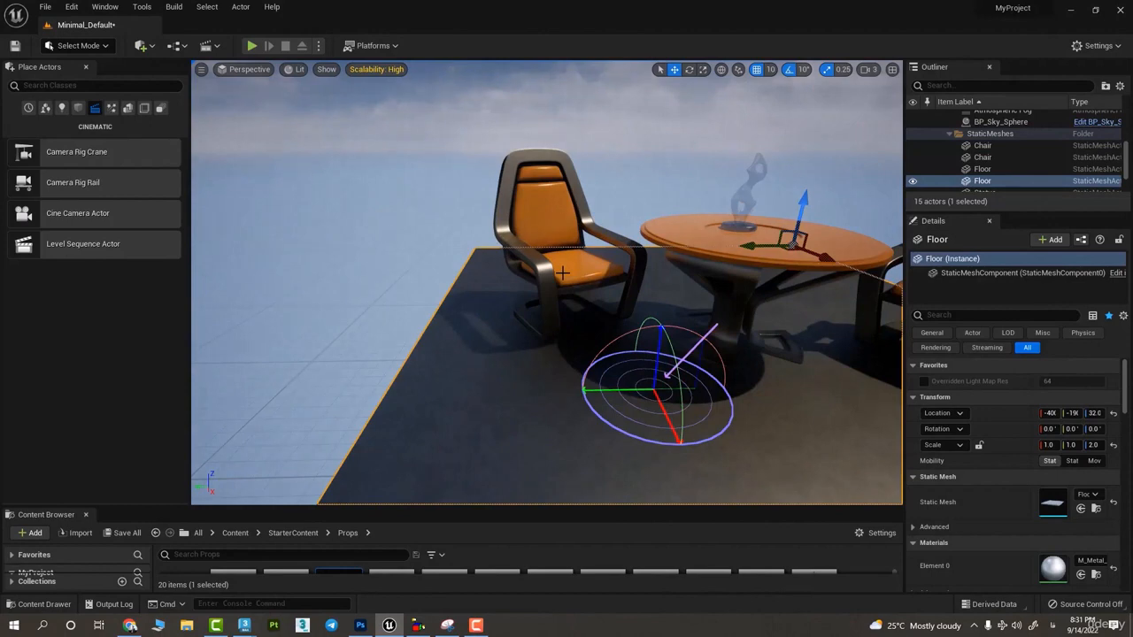
{"action": "key", "text": "ctrl+l"}
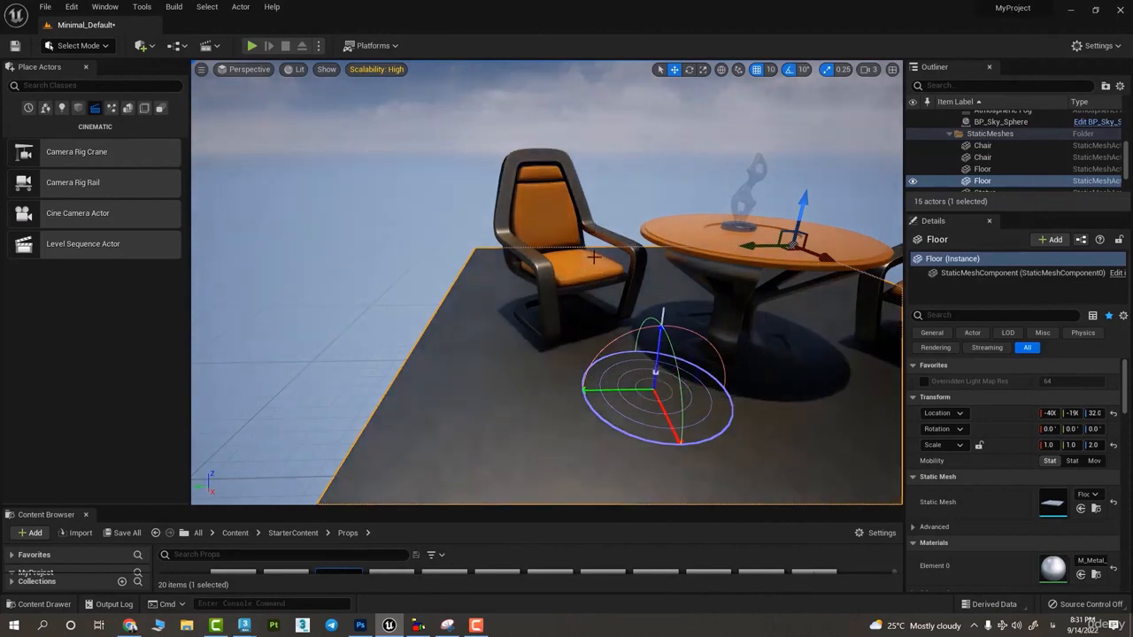
{"action": "key", "text": "ctrl+l"}
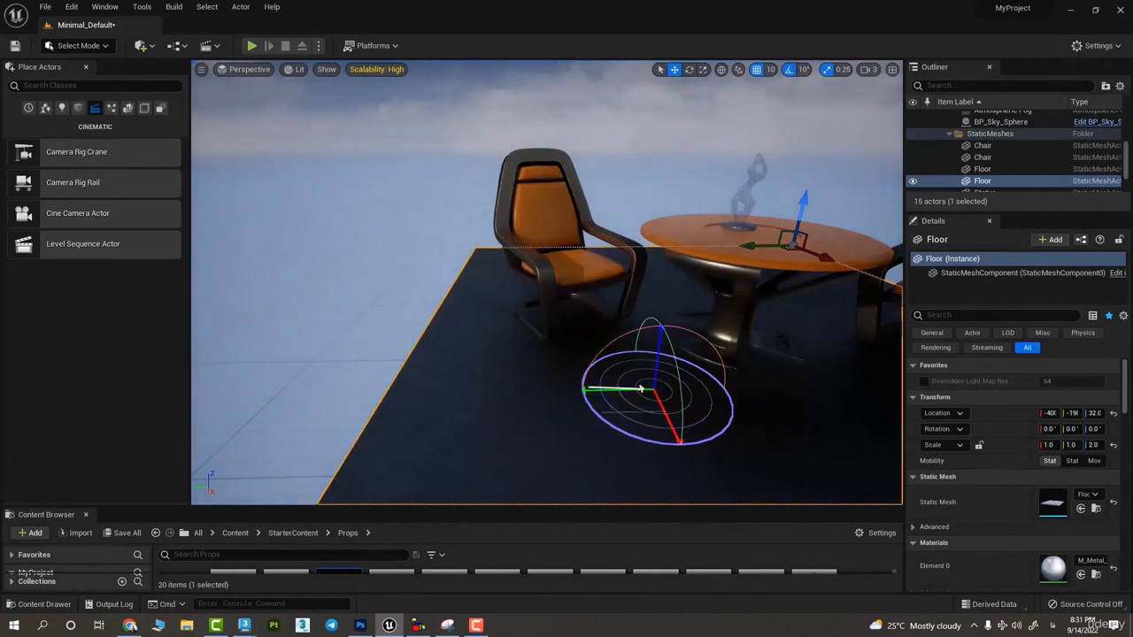
{"action": "key", "text": "ctrl+l"}
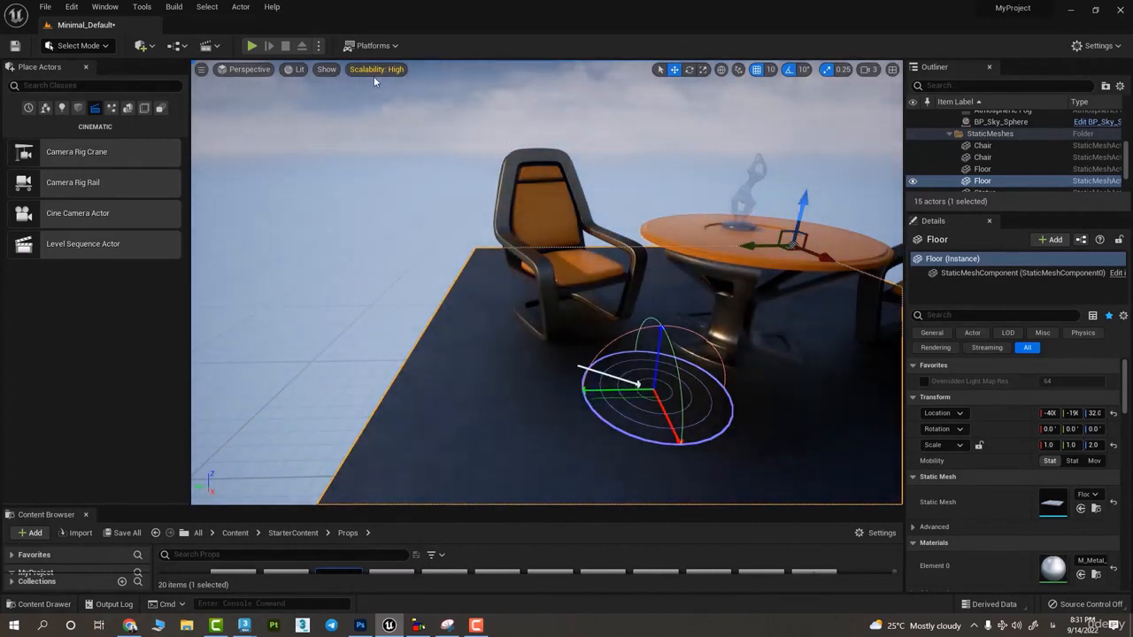
- Review the Virtual Shadow Map visualization modes and the landscape LOD overrides
{"action": "left_click", "coordinate": [288, 72]}
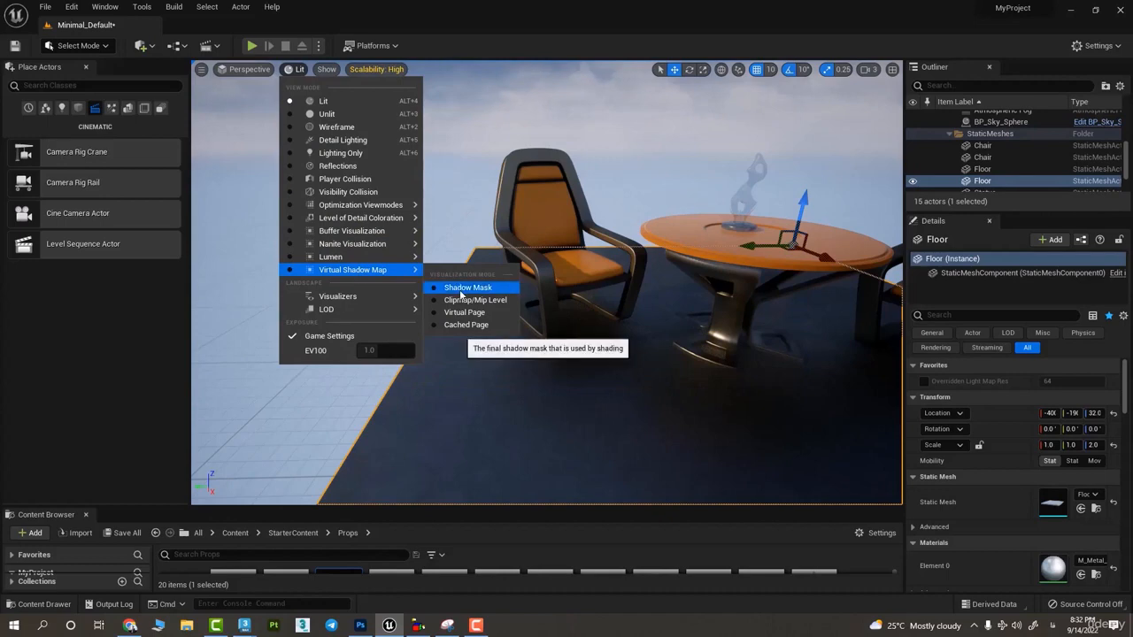
{"action": "mouse_move", "coordinate": [338, 310]}
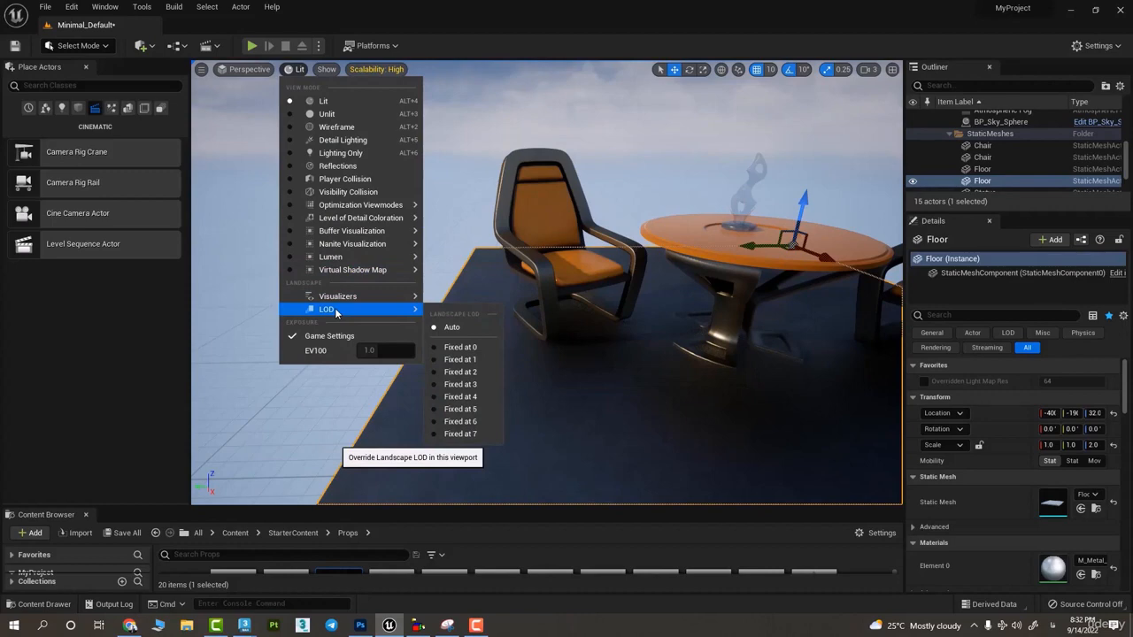
{"action": "left_click", "coordinate": [708, 296]}
- Inspect the icon actors above the floor by selecting the reflection captures, lights, ambient sound and Player Start in turn
{"action": "right_click_drag", "start_coordinate": [709, 296], "coordinate": [655, 240]}
{"action": "left_click", "coordinate": [570, 224]}
{"action": "left_click", "coordinate": [537, 274]}
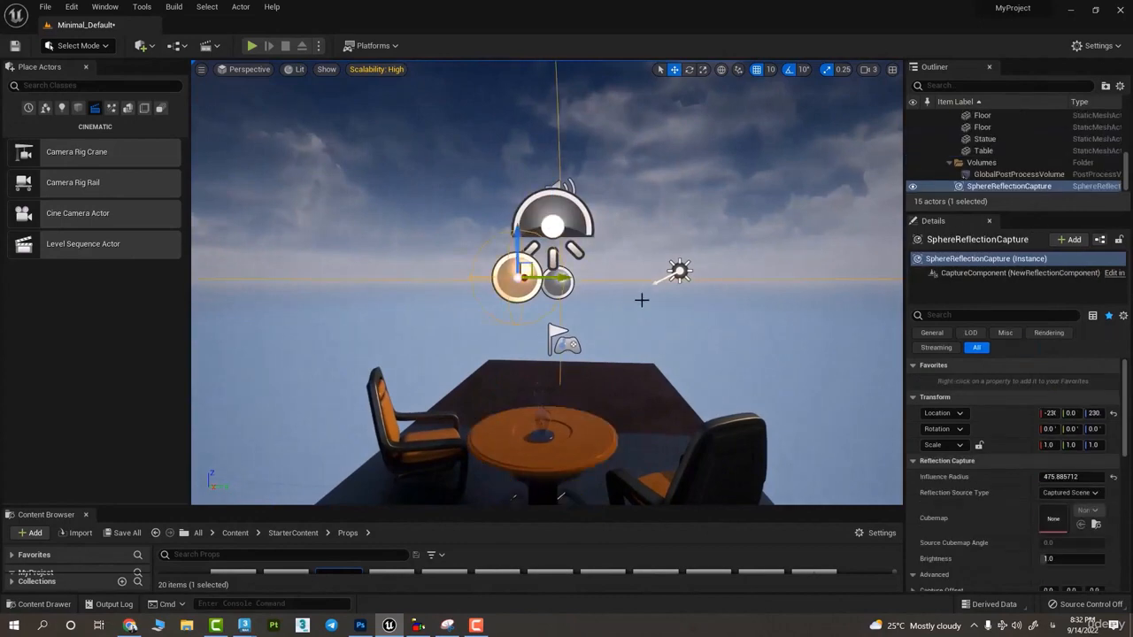
{"action": "right_click_drag", "start_coordinate": [640, 298], "coordinate": [558, 276]}
{"action": "left_click", "coordinate": [555, 274]}
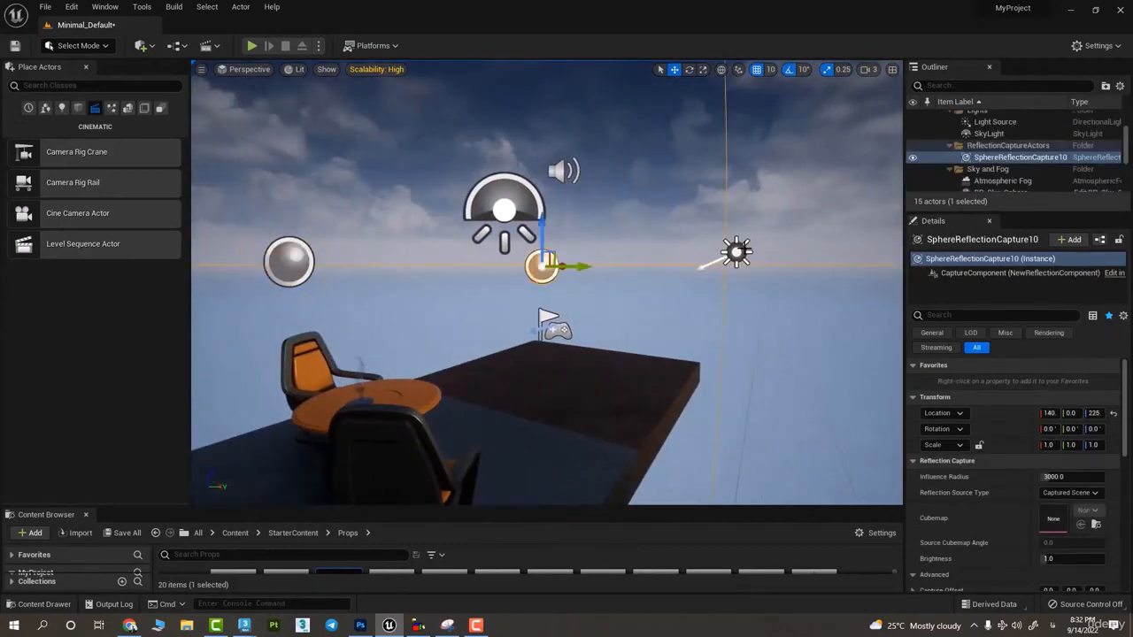
{"action": "left_click", "coordinate": [736, 253]}
{"action": "left_click", "coordinate": [563, 170]}
{"action": "left_click", "coordinate": [558, 344]}
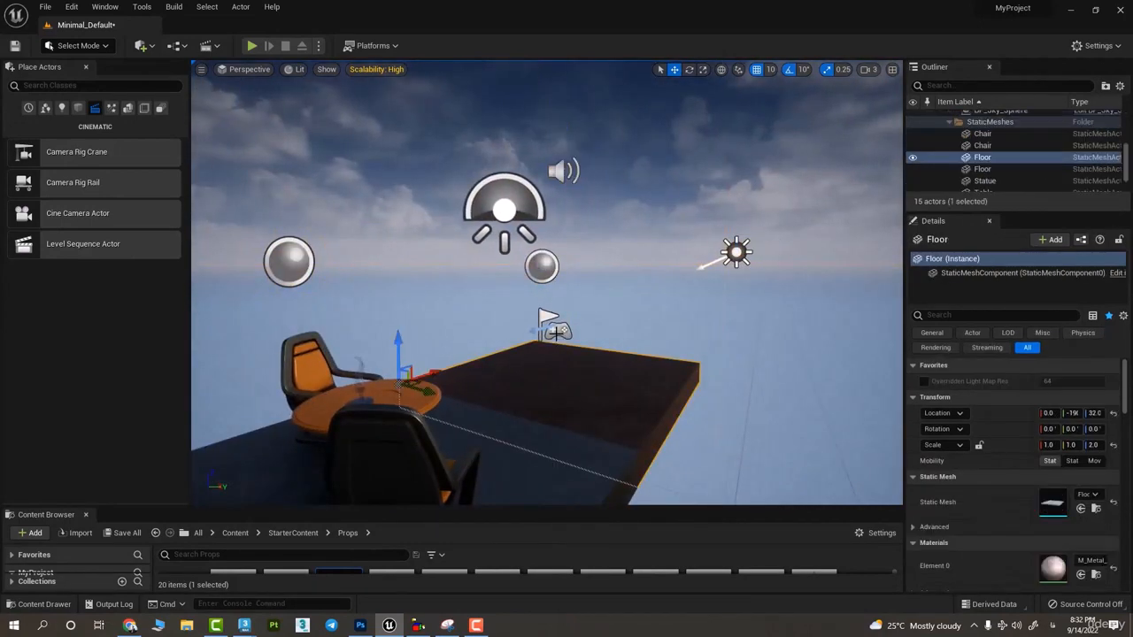
{"action": "left_click", "coordinate": [556, 334]}
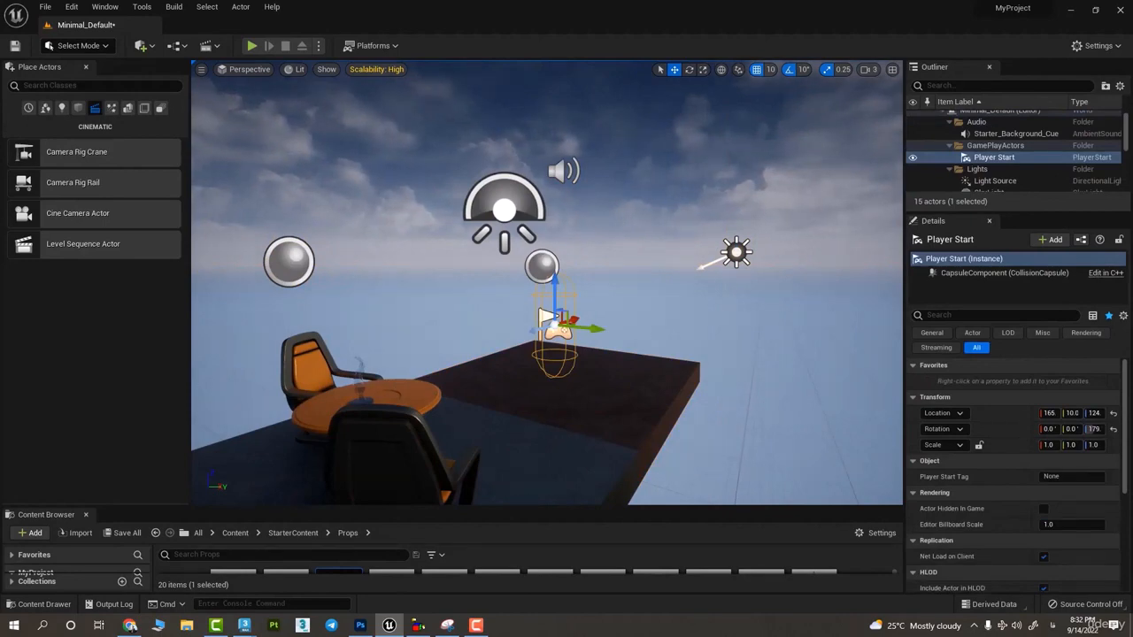
- Turn on Game View, look around the level without editor icons, and turn Game View off again
{"action": "key", "text": "g"}
{"action": "right_click_drag", "start_coordinate": [563, 322], "coordinate": [560, 301]}
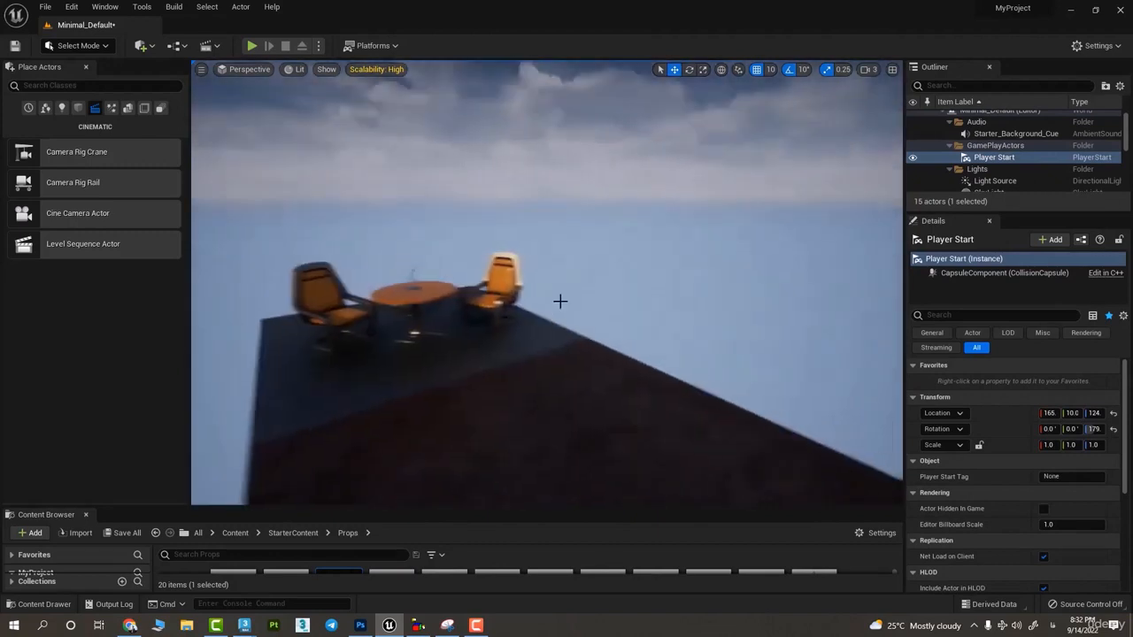
{"action": "left_click", "coordinate": [250, 69]}
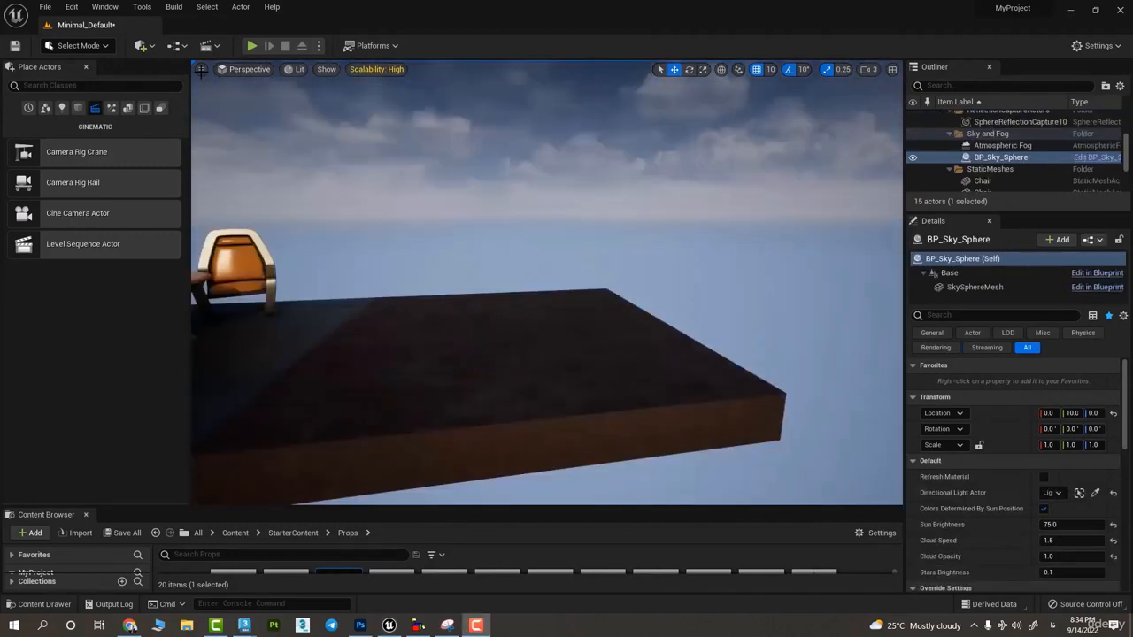
{"action": "left_click", "coordinate": [202, 69]}
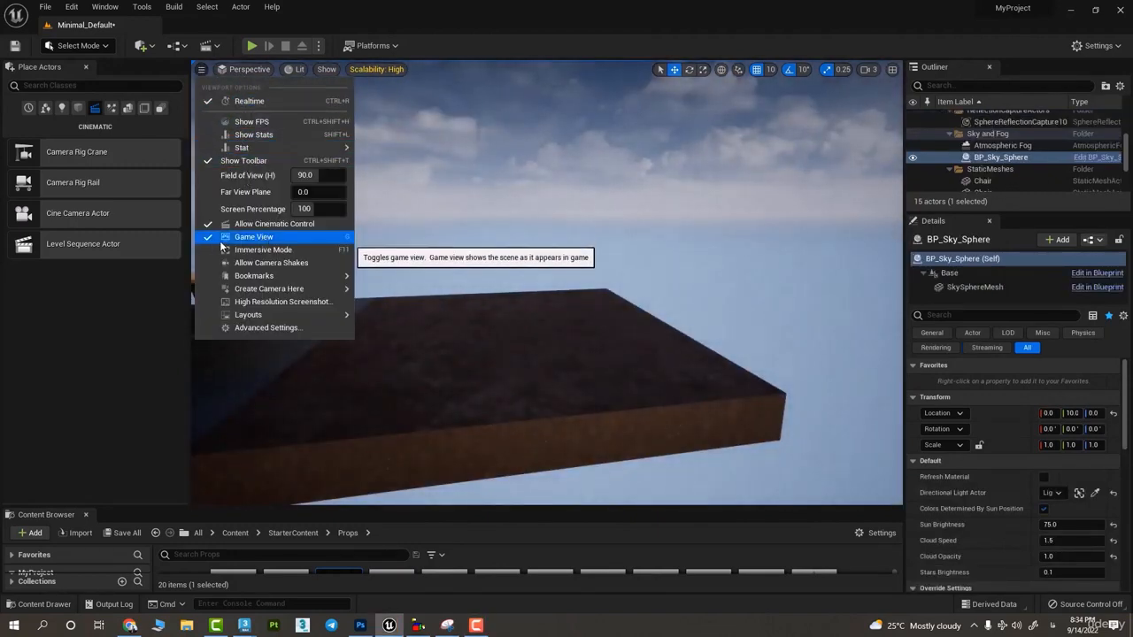
{"action": "left_click", "coordinate": [343, 242]}
- Toggle Game View several times over the furniture and both floors, leaving it on
{"action": "right_click_drag", "start_coordinate": [397, 230], "coordinate": [576, 319]}
{"action": "key", "text": "g"}
{"action": "key", "text": "g"}
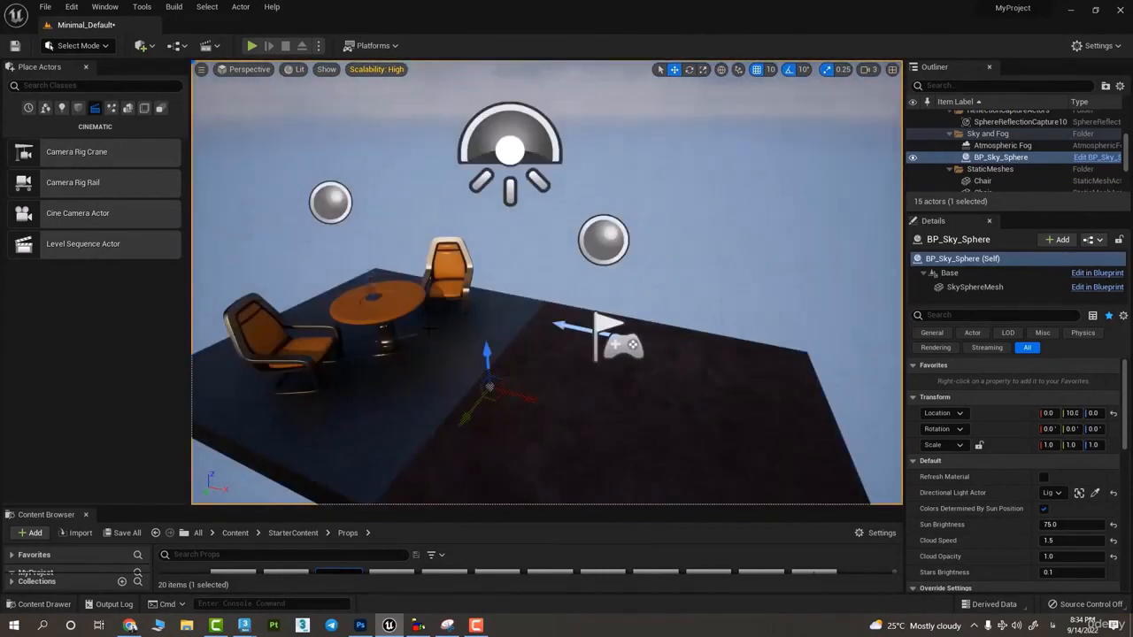
{"action": "key", "text": "g"}
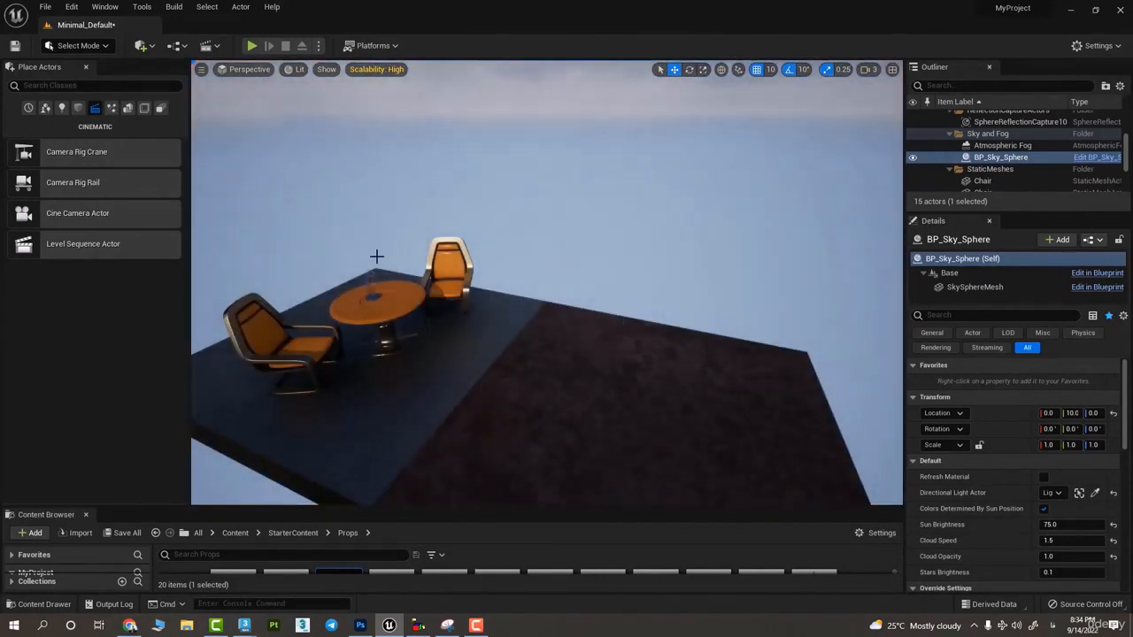
- Place a Directional Light above the floor in Game View, turn Game View off, and delete the new light
{"action": "left_click", "coordinate": [61, 108]}
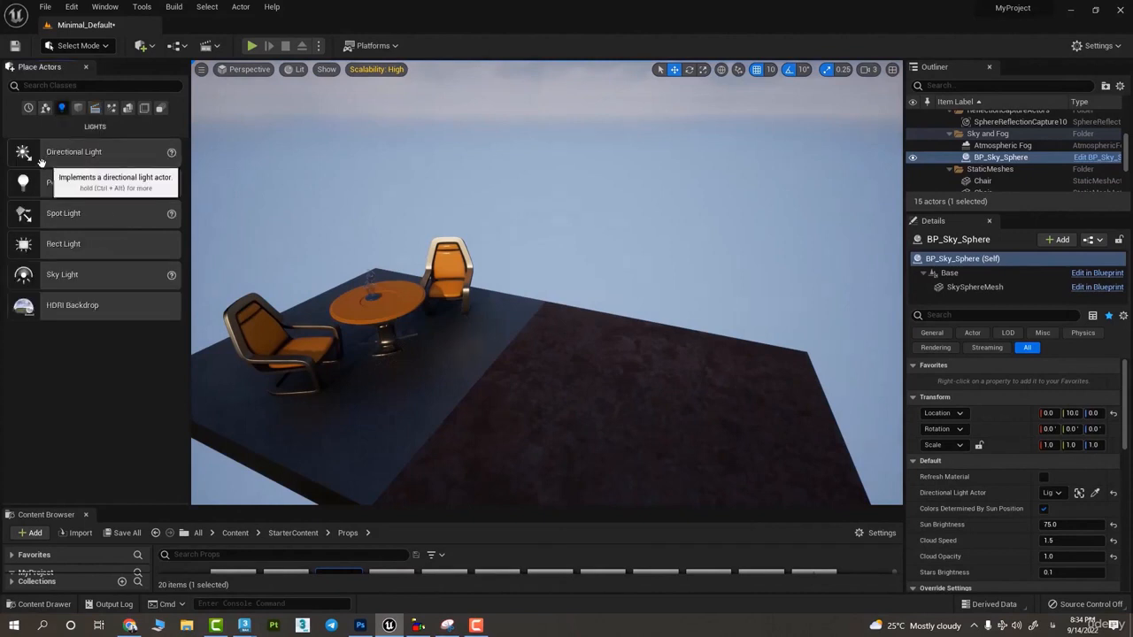
{"action": "left_click_drag", "start_coordinate": [25, 154], "coordinate": [593, 263]}
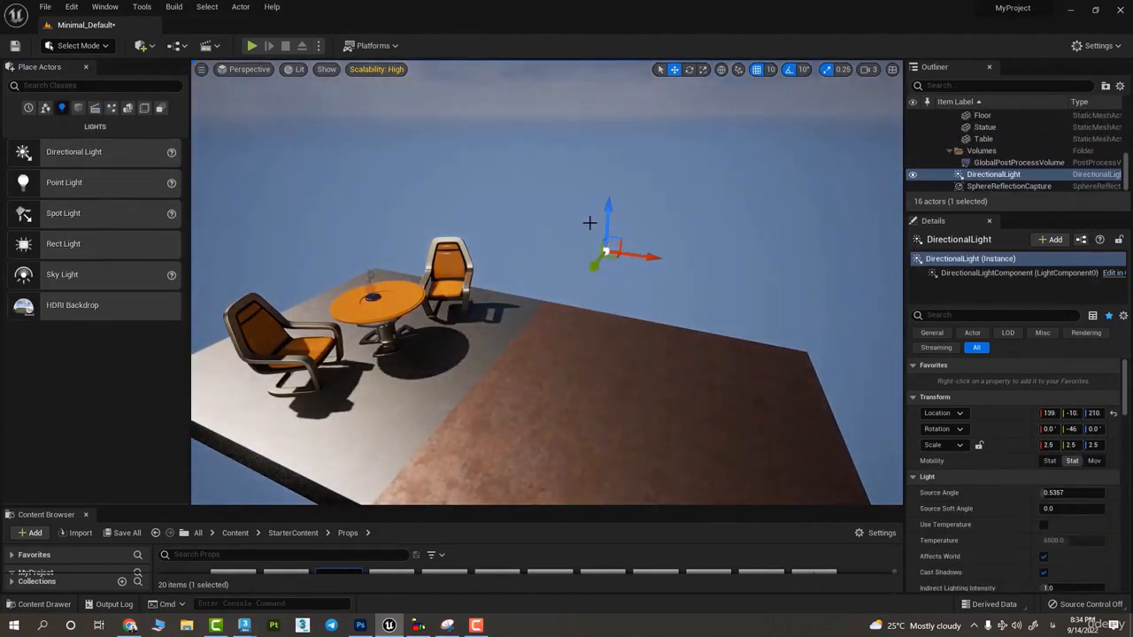
{"action": "key", "text": "g"}
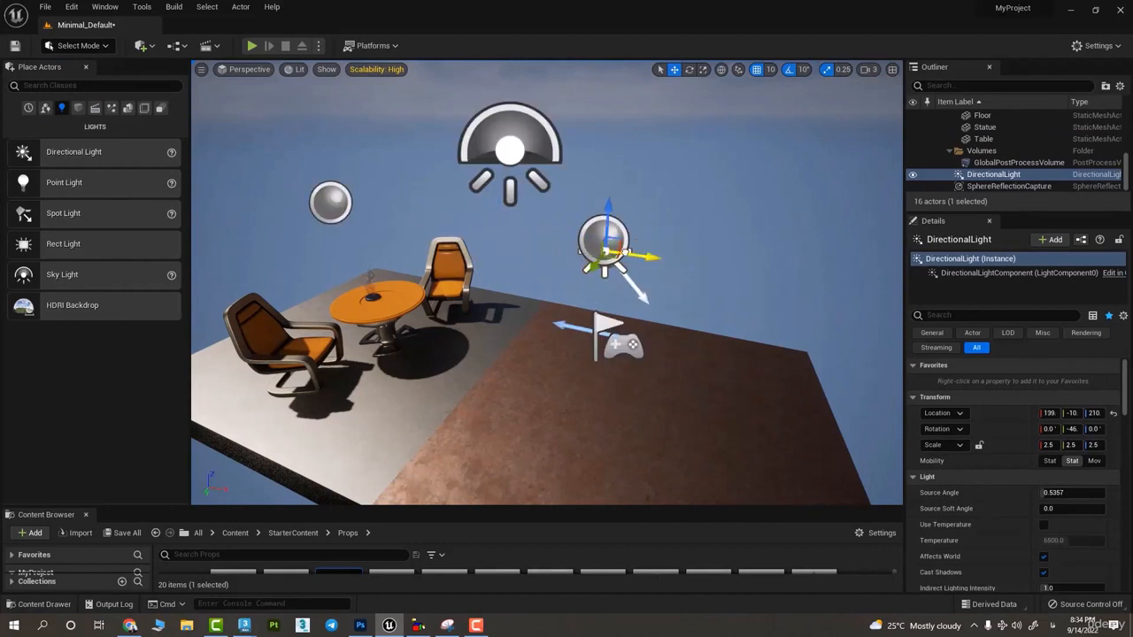
{"action": "key", "text": "Delete"}
- Review the viewport options, the optimization and landscape LOD view options, and the list of show flags
{"action": "left_click", "coordinate": [201, 69]}
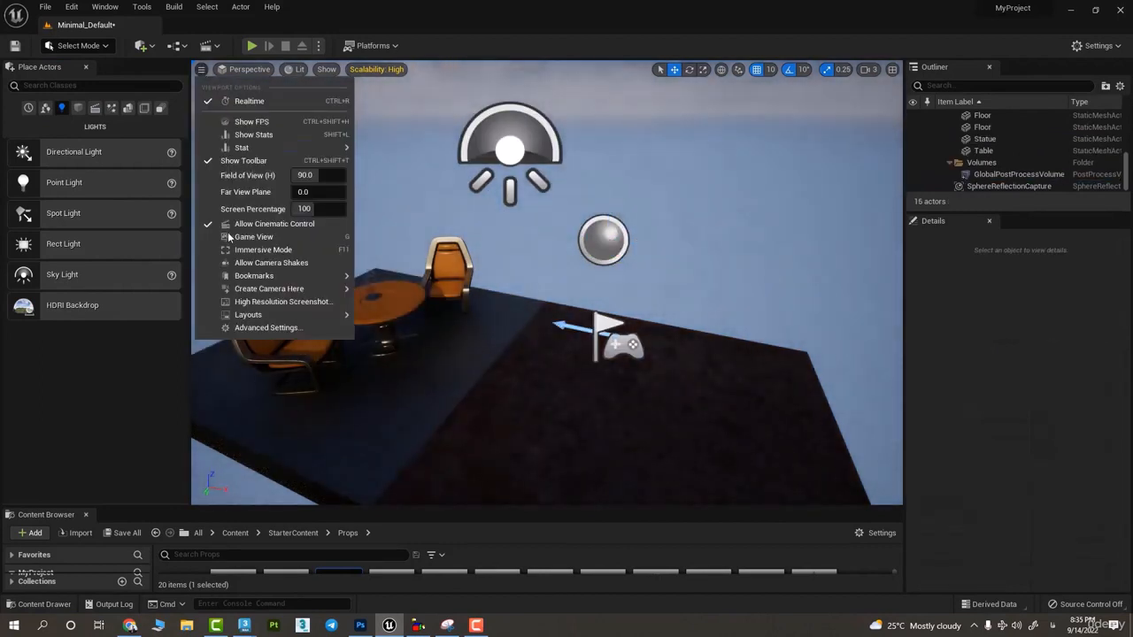
{"action": "left_click", "coordinate": [239, 121]}
{"action": "left_click", "coordinate": [297, 70]}
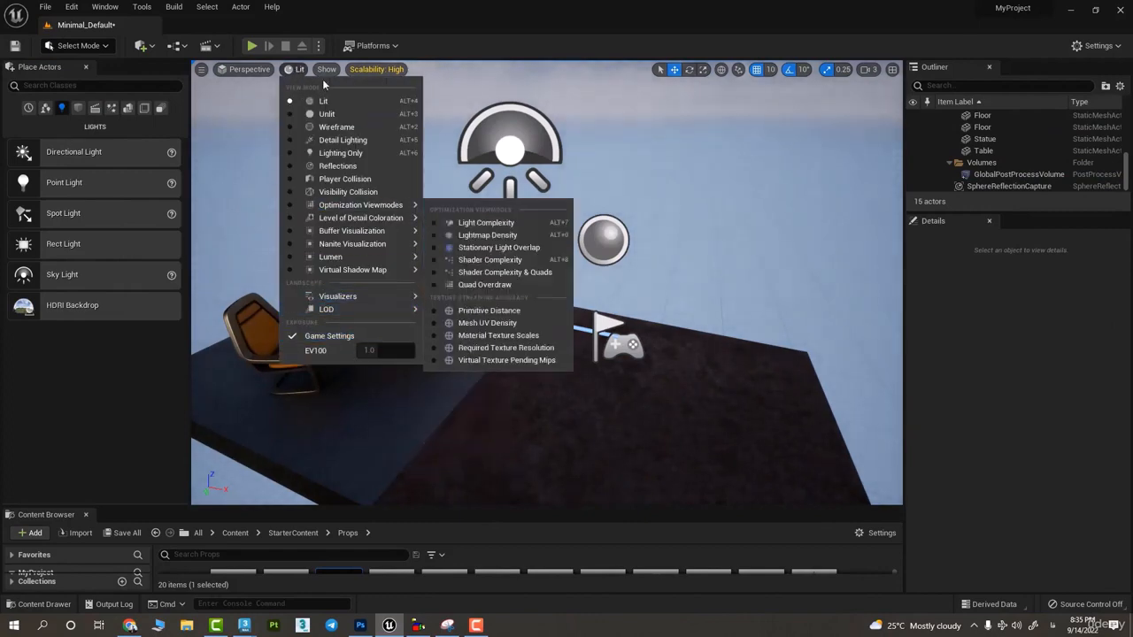
{"action": "left_click", "coordinate": [326, 69]}
{"action": "left_click", "coordinate": [298, 69]}
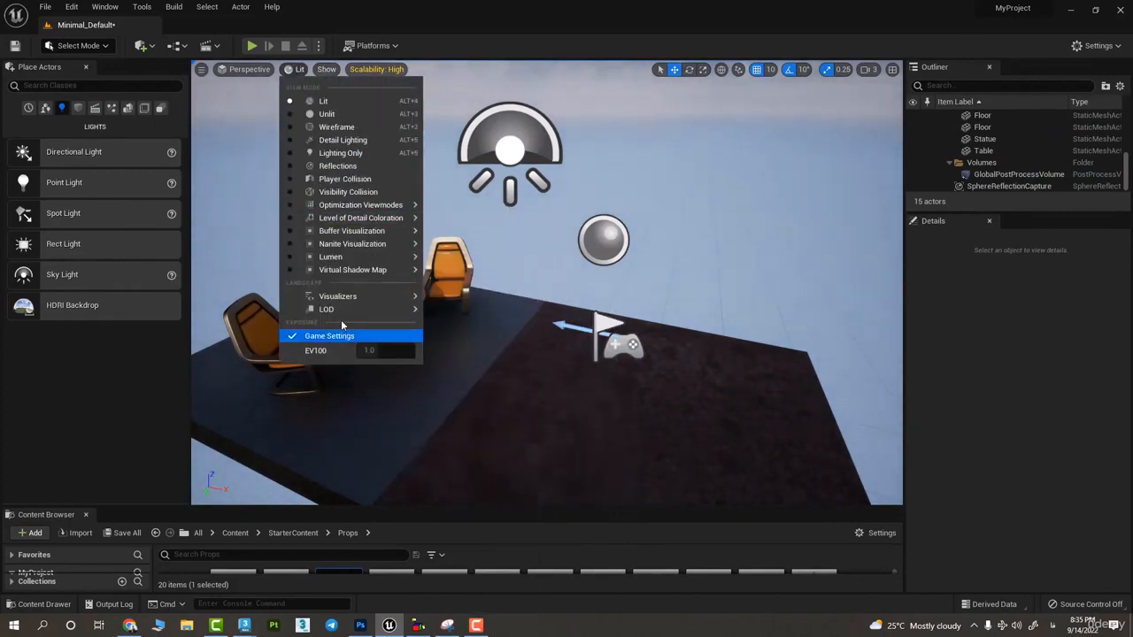
{"action": "mouse_move", "coordinate": [340, 310]}
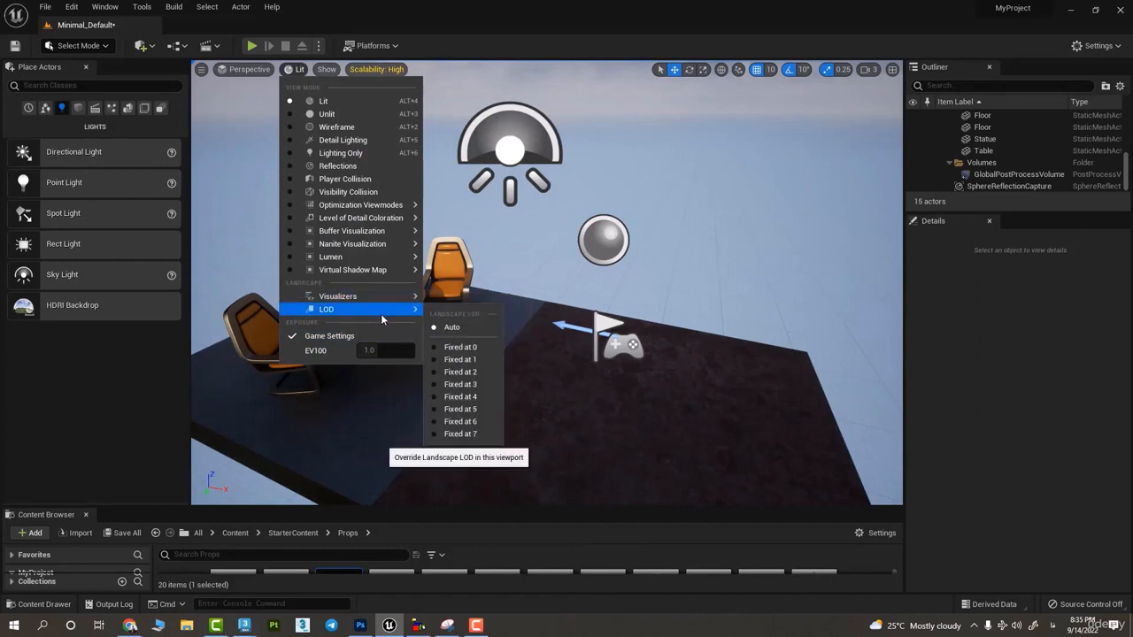
{"action": "left_click", "coordinate": [327, 69]}
{"action": "left_click", "coordinate": [327, 69]}
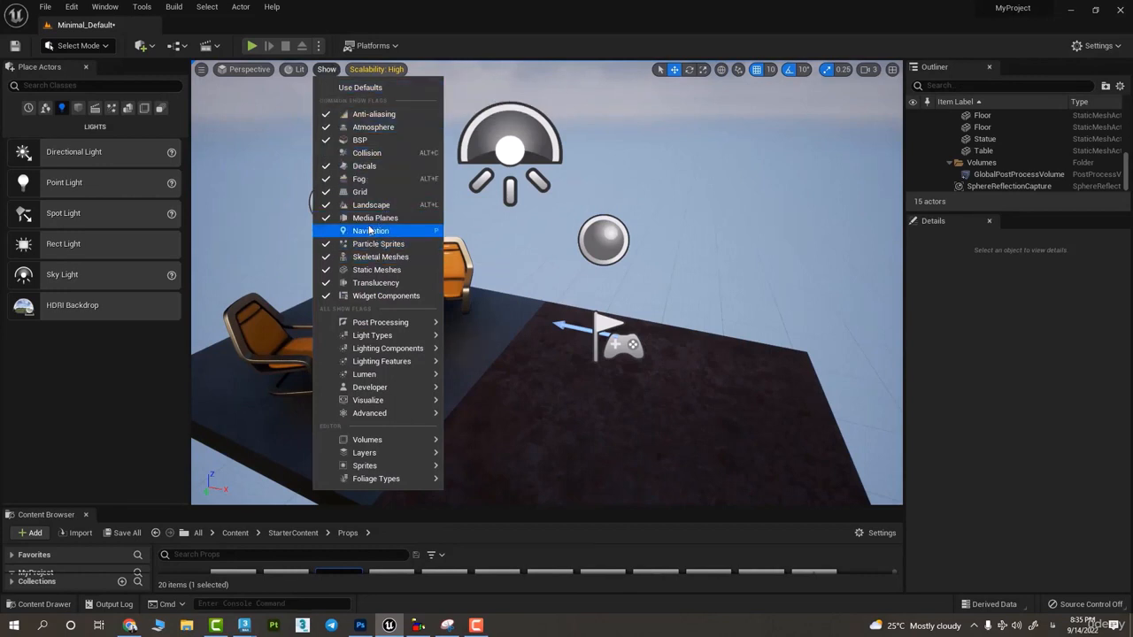
- Hide the viewport grid through its show flag while looking at the empty area beside the floor
{"action": "right_click_drag", "start_coordinate": [651, 264], "coordinate": [655, 292]}
{"action": "left_click", "coordinate": [324, 71]}
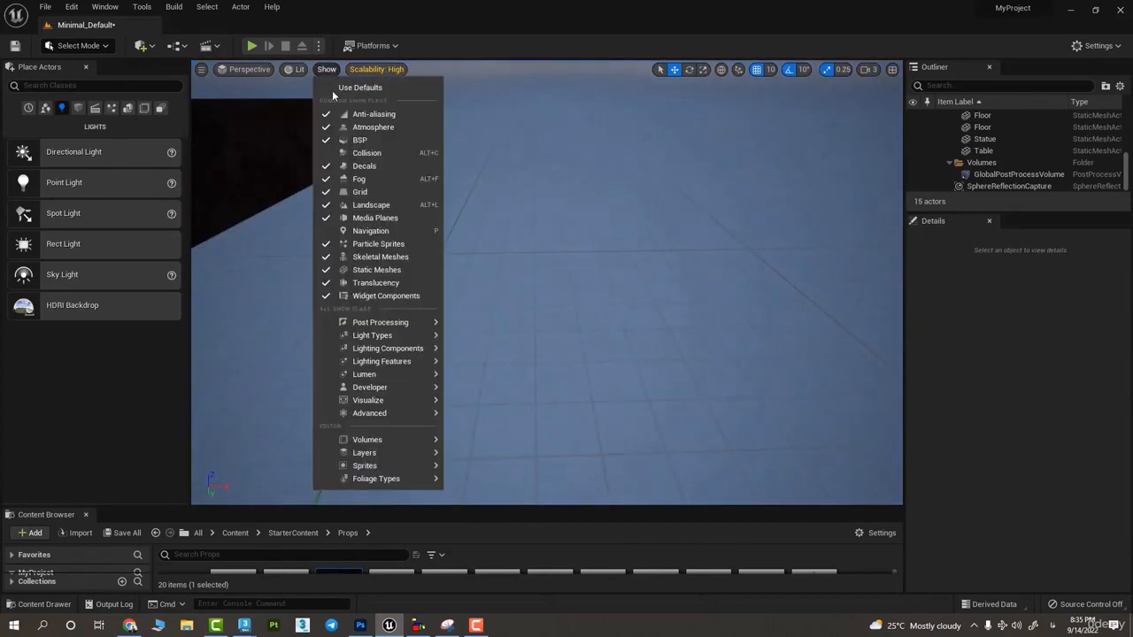
{"action": "left_click", "coordinate": [359, 194]}
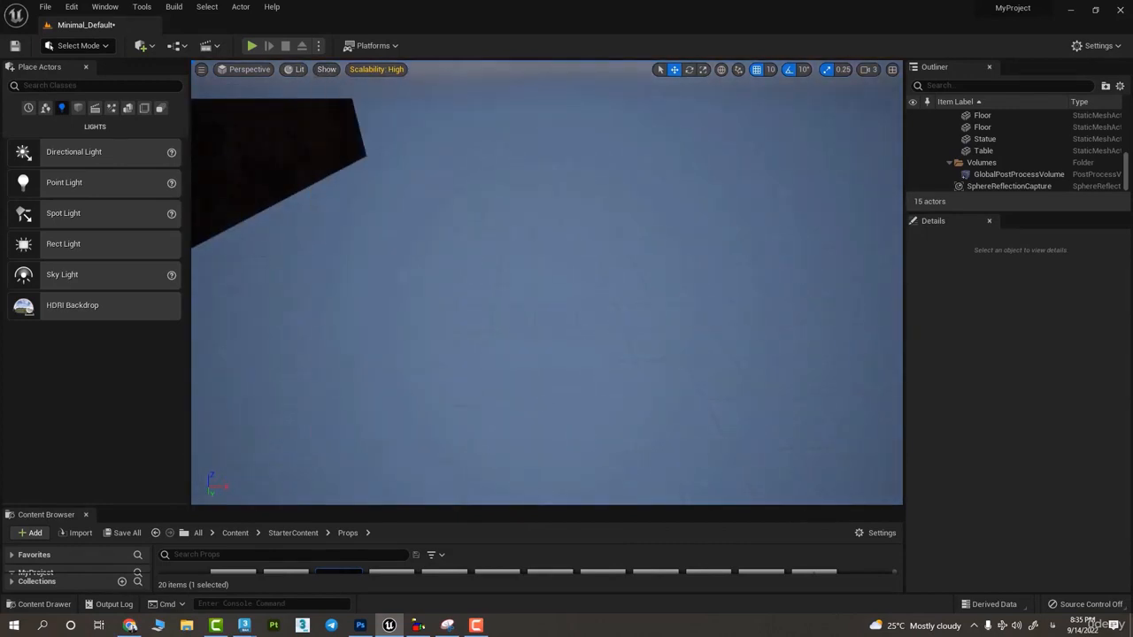
- Turn off the Anti-aliasing show flag with the chair and the table edge in close view
{"action": "left_click", "coordinate": [327, 71]}
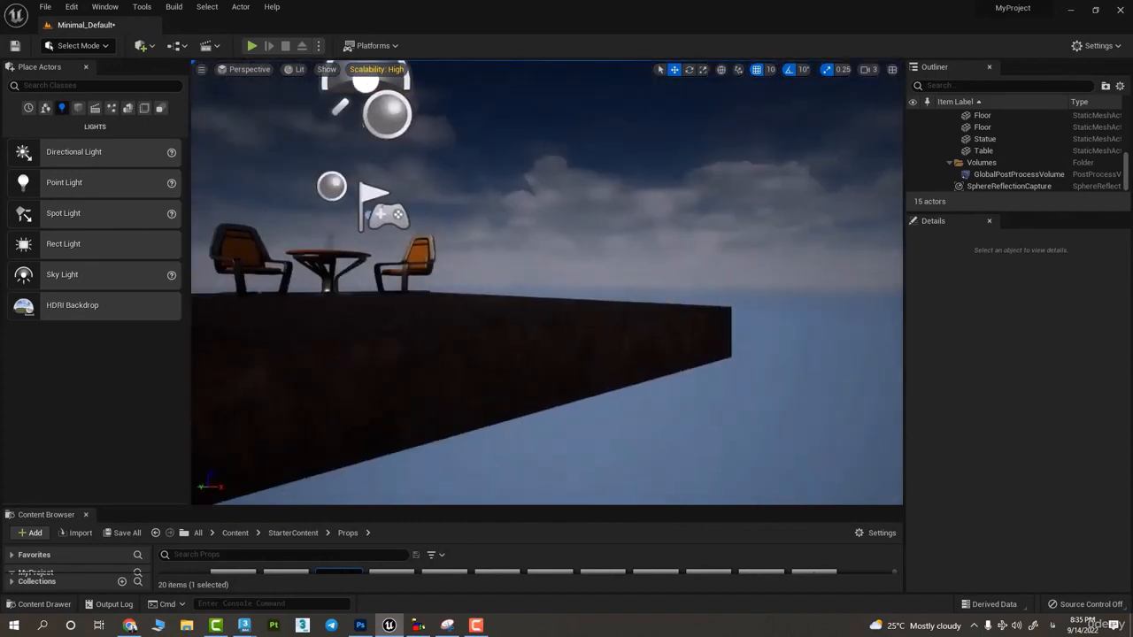
{"action": "scroll", "coordinate": [547, 283], "scroll_direction": "up", "scroll_amount": 3}
{"action": "key", "text": "w"}
{"action": "mouse_move", "coordinate": [284, 122]}
{"action": "right_mouse_down"}
{"action": "mouse_move", "coordinate": [284, 133]}
{"action": "mouse_move", "coordinate": [284, 122]}
{"action": "right_mouse_up"}
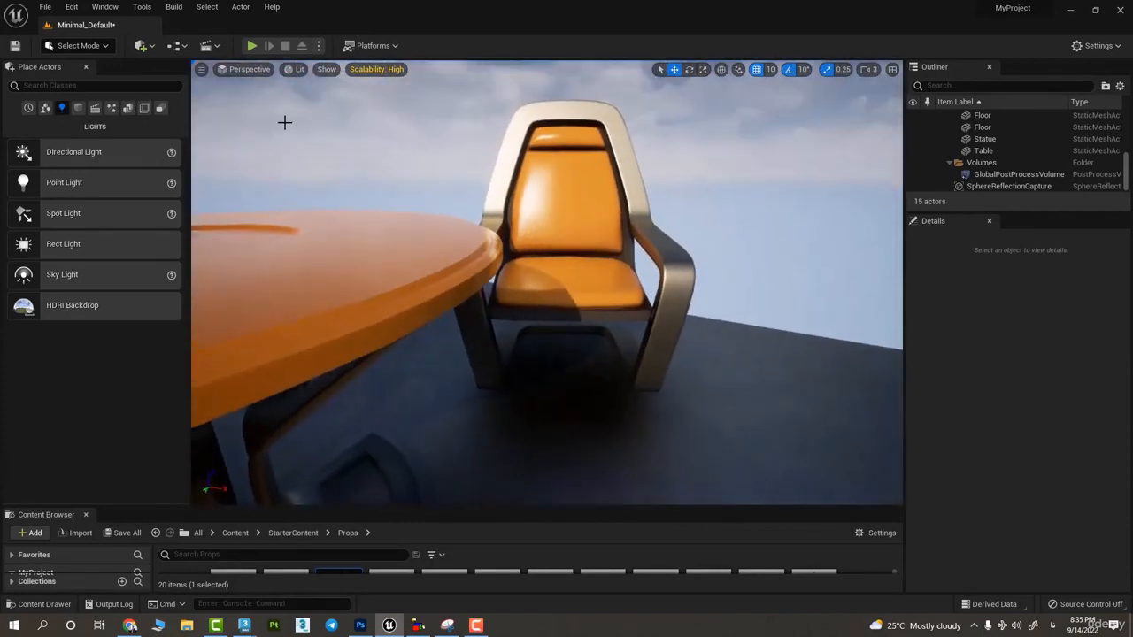
{"action": "left_click", "coordinate": [327, 69]}
{"action": "left_click", "coordinate": [363, 118]}
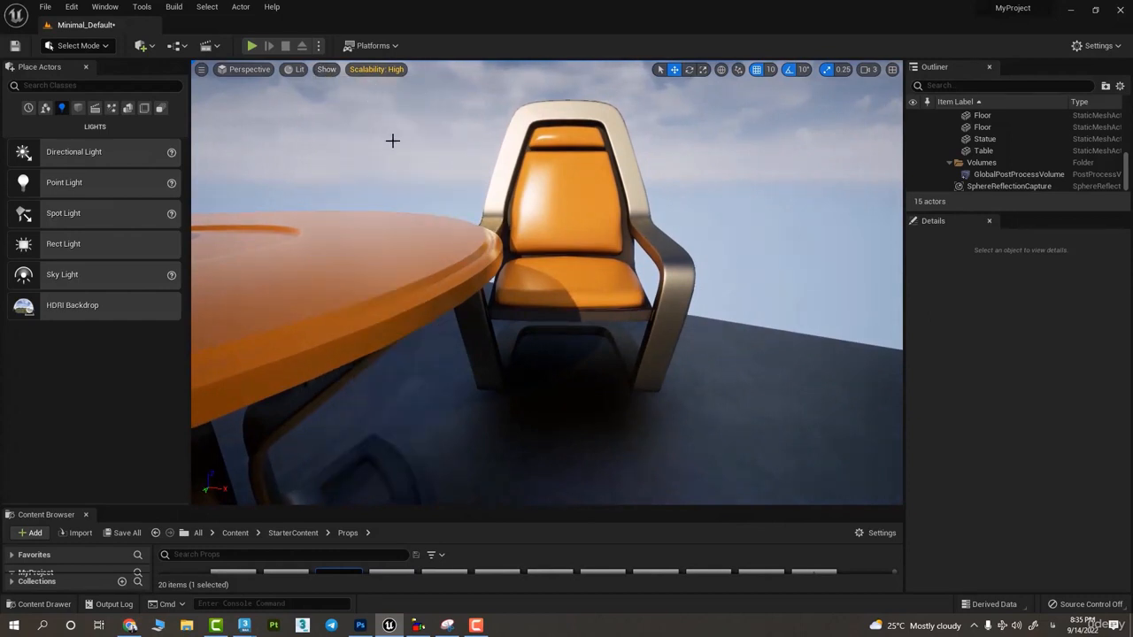
- Turn Anti-aliasing back on, and switch it off and on once more to compare the furniture edges
{"action": "left_click", "coordinate": [299, 71]}
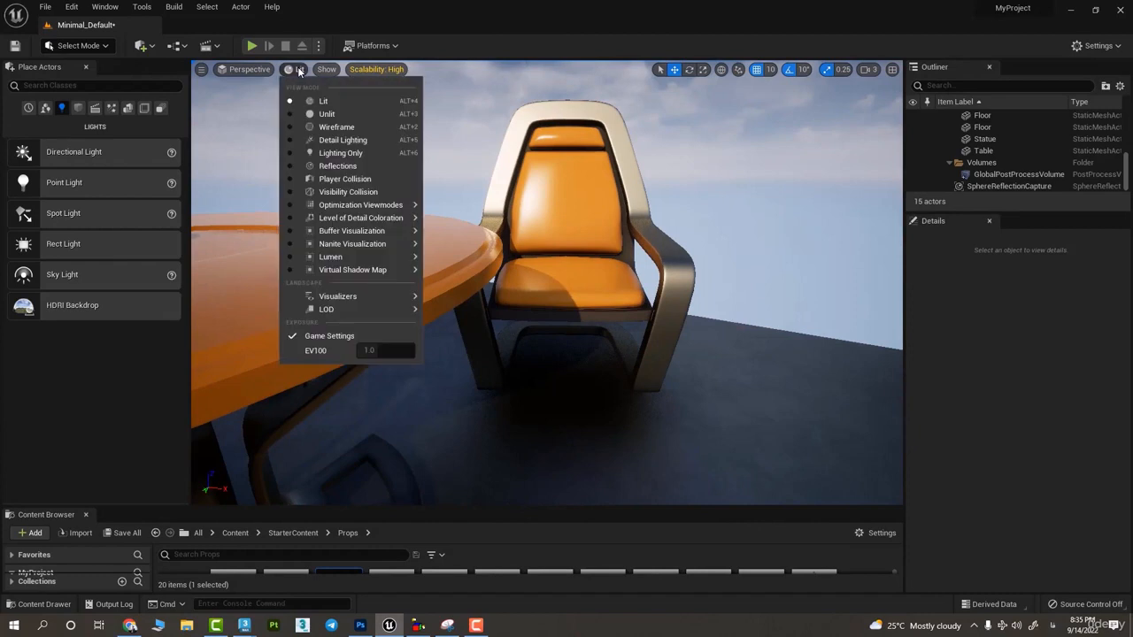
{"action": "left_click", "coordinate": [327, 79]}
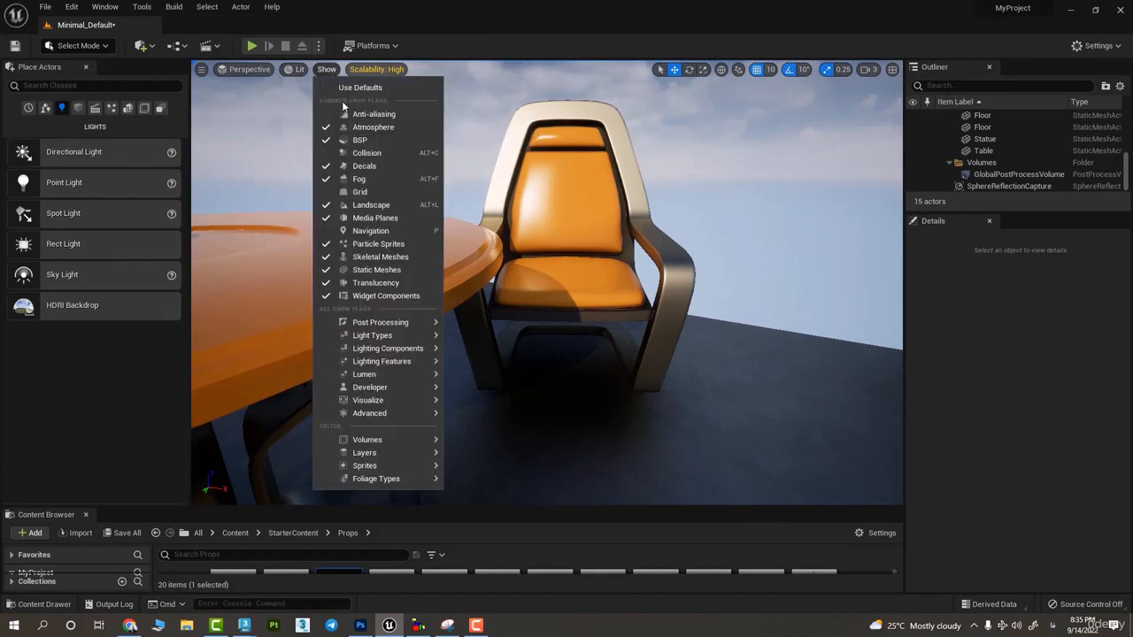
{"action": "left_click", "coordinate": [351, 118]}
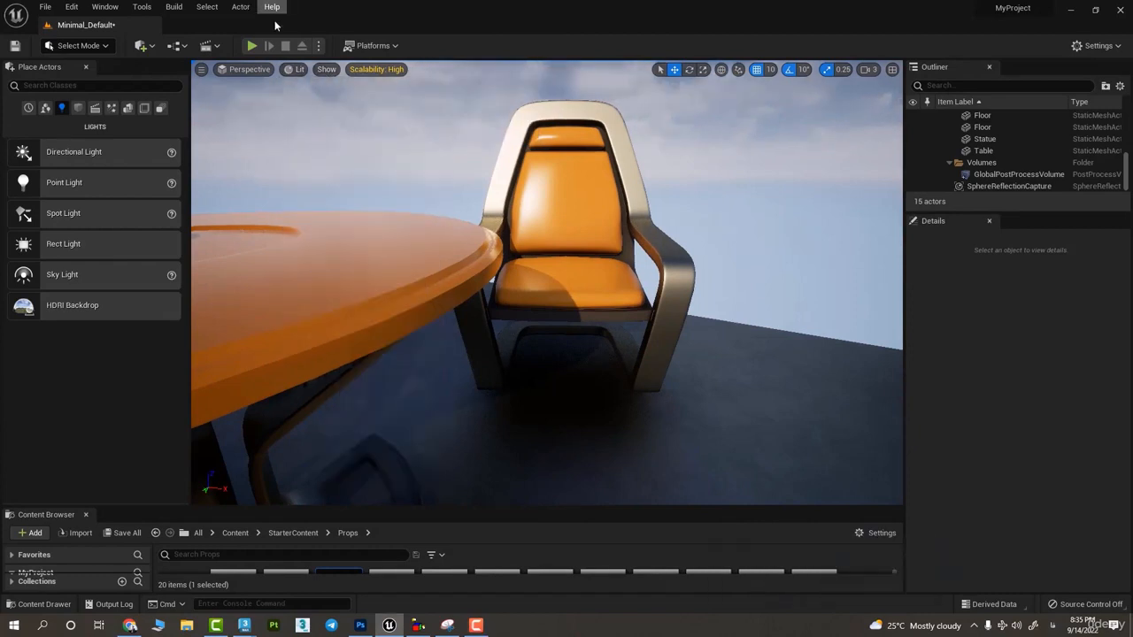
{"action": "left_click", "coordinate": [324, 69]}
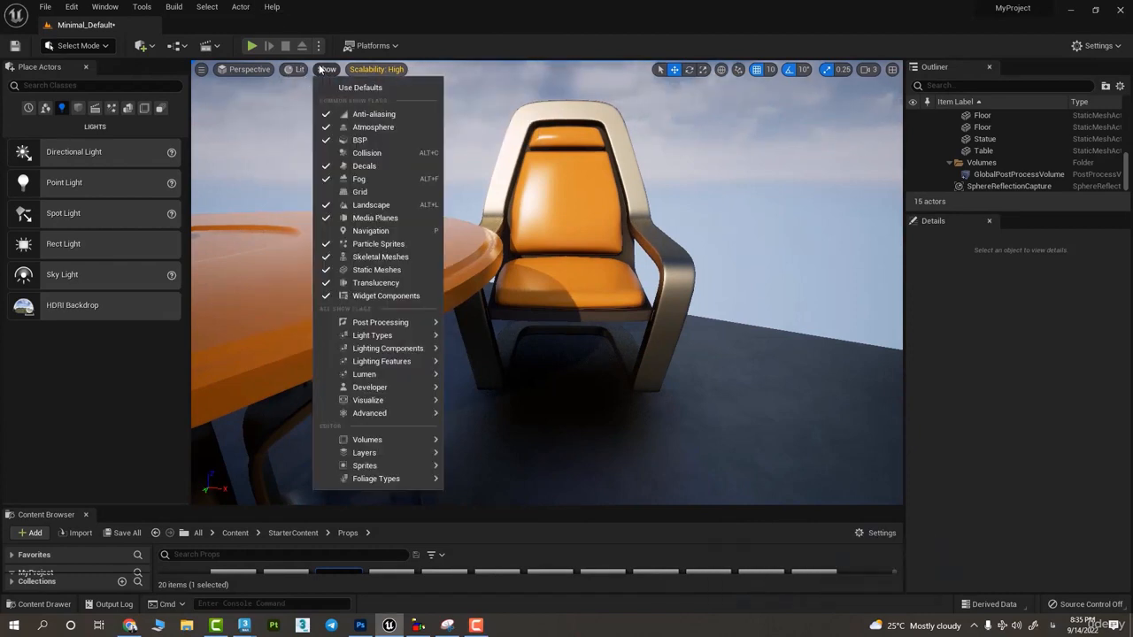
{"action": "left_click", "coordinate": [357, 115]}
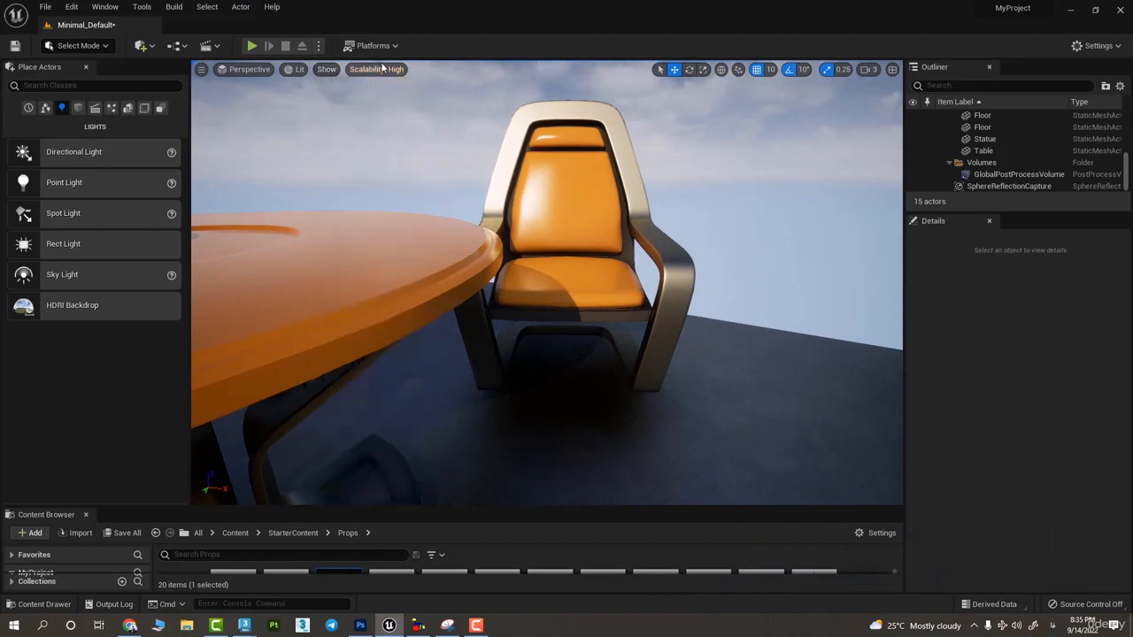
{"action": "left_click", "coordinate": [327, 69]}
{"action": "left_click", "coordinate": [355, 113]}
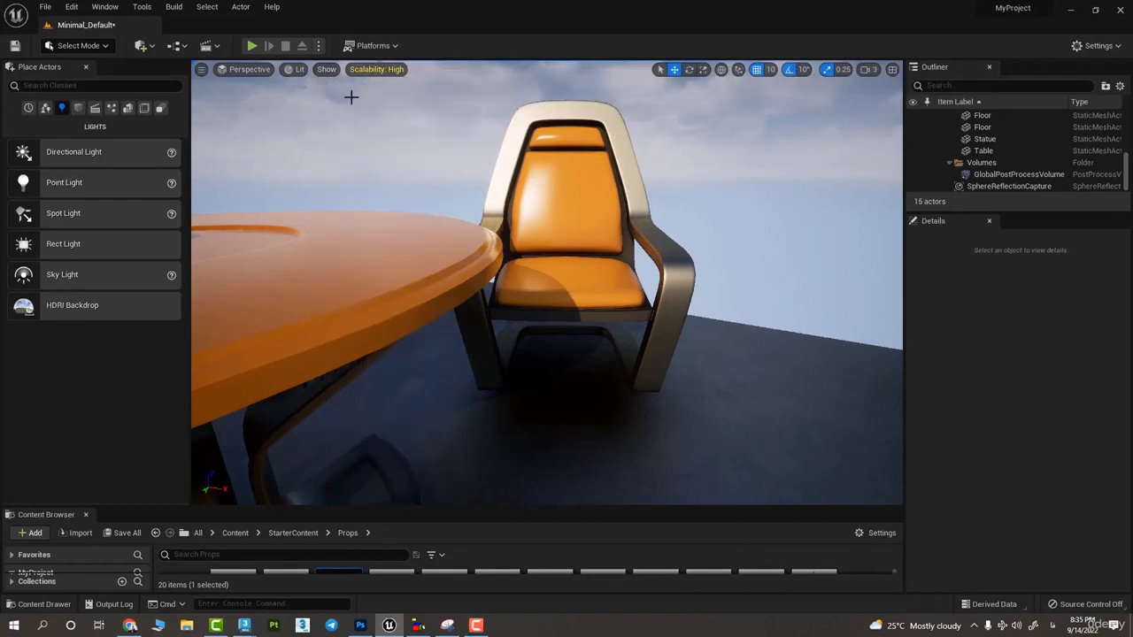
- Switch the Atmosphere show flag off and back on to compare the sky behind the chair
{"action": "left_click", "coordinate": [330, 70]}
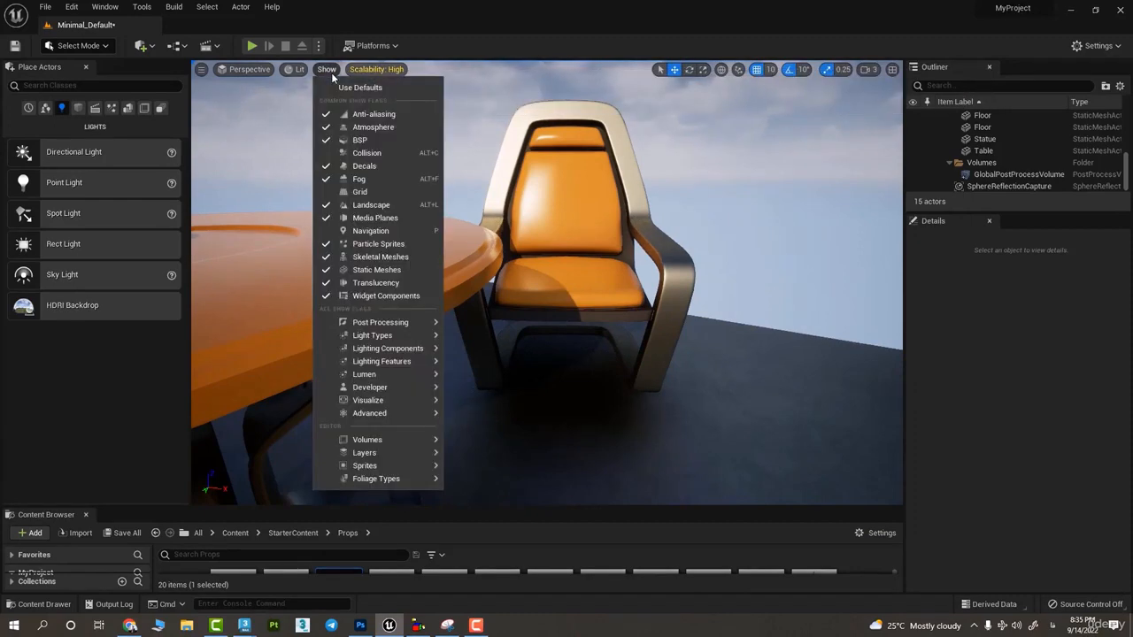
{"action": "left_click", "coordinate": [363, 128]}
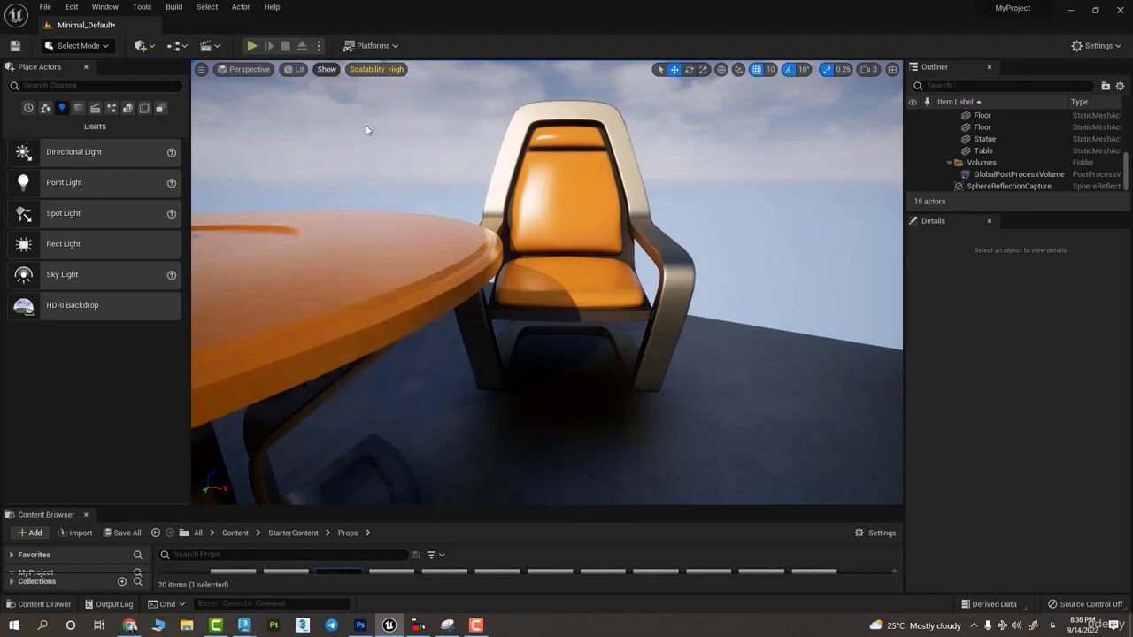
{"action": "left_click", "coordinate": [336, 72]}
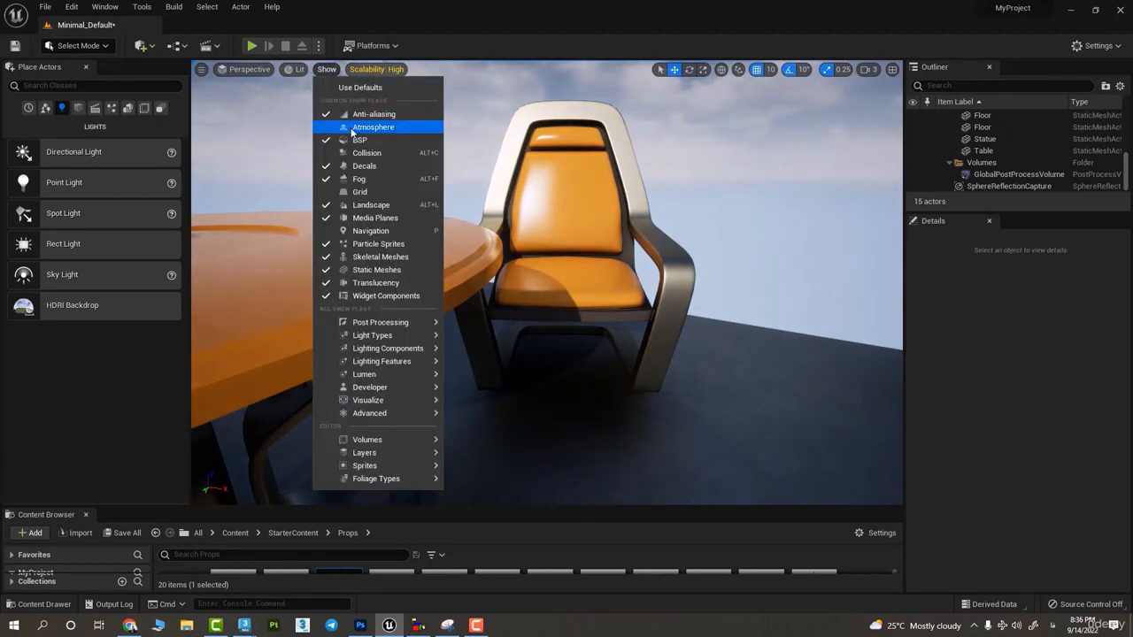
{"action": "left_click", "coordinate": [363, 127]}
- Show collision geometry in the viewport and examine the outlines around the chairs, table and statue
{"action": "left_click", "coordinate": [327, 71]}
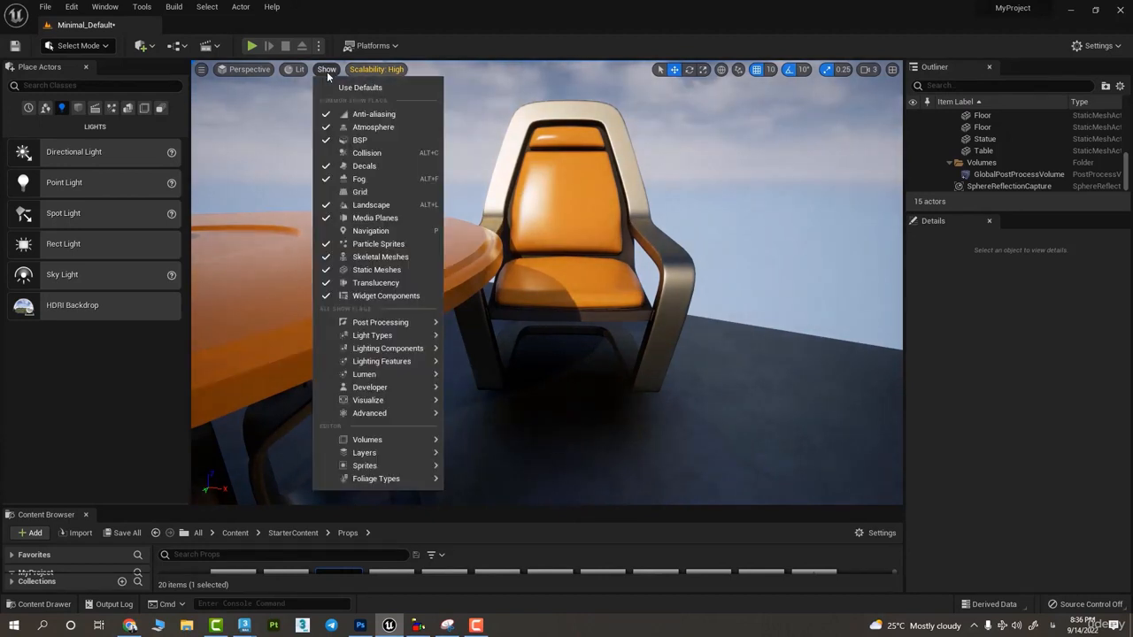
{"action": "left_click", "coordinate": [379, 154]}
{"action": "right_click_drag", "start_coordinate": [378, 151], "coordinate": [407, 213]}
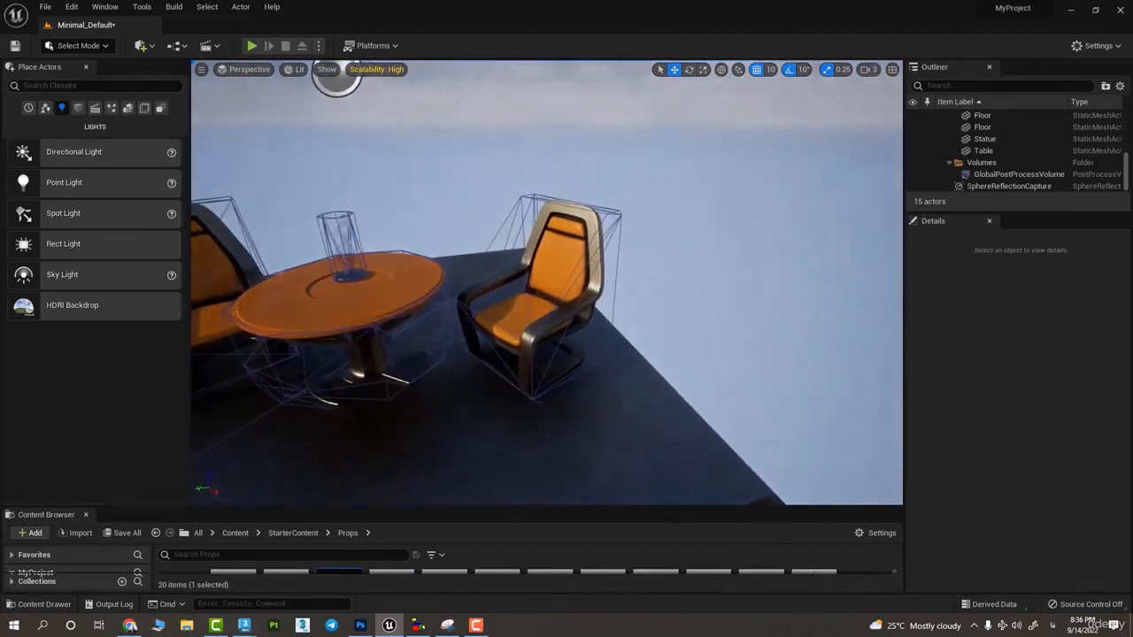
{"action": "key", "text": "w"}
{"action": "right_click_drag", "start_coordinate": [558, 188], "coordinate": [527, 240]}
{"action": "key", "text": "s"}
{"action": "key", "text": "w"}
{"action": "key", "text": "s"}
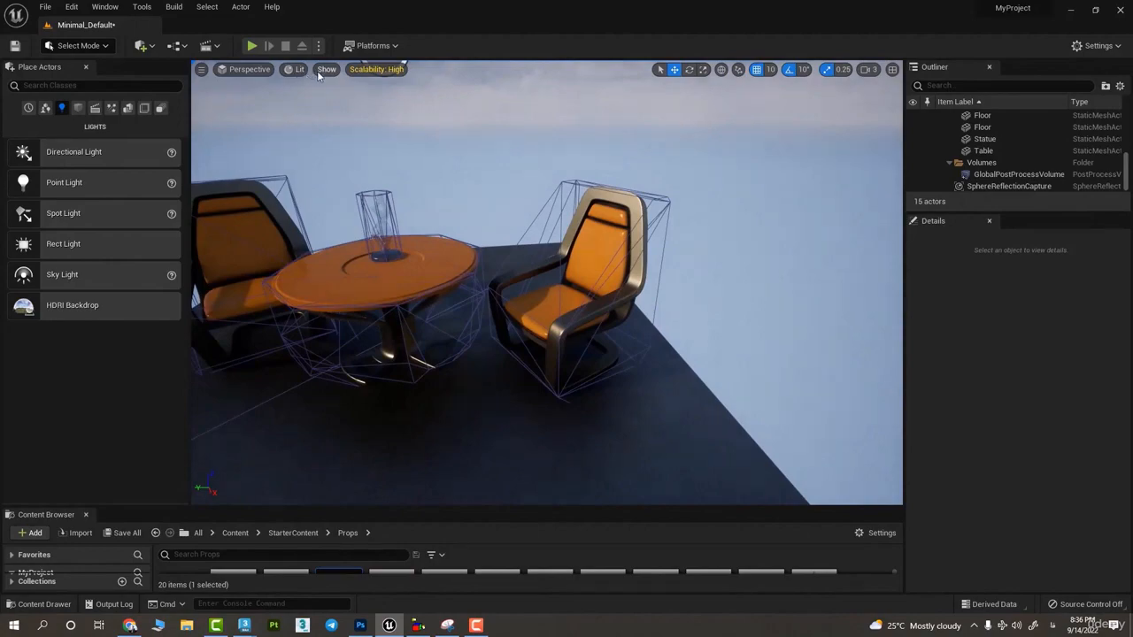
- Examine the collision outlines with the whole furniture group in view, and turn off the Collision show flag
{"action": "left_click", "coordinate": [324, 71]}
{"action": "key", "text": "s"}
{"action": "right_click_drag", "start_coordinate": [545, 177], "coordinate": [558, 216]}
{"action": "key", "text": "w"}
{"action": "key", "text": "s"}
{"action": "left_click", "coordinate": [296, 71]}
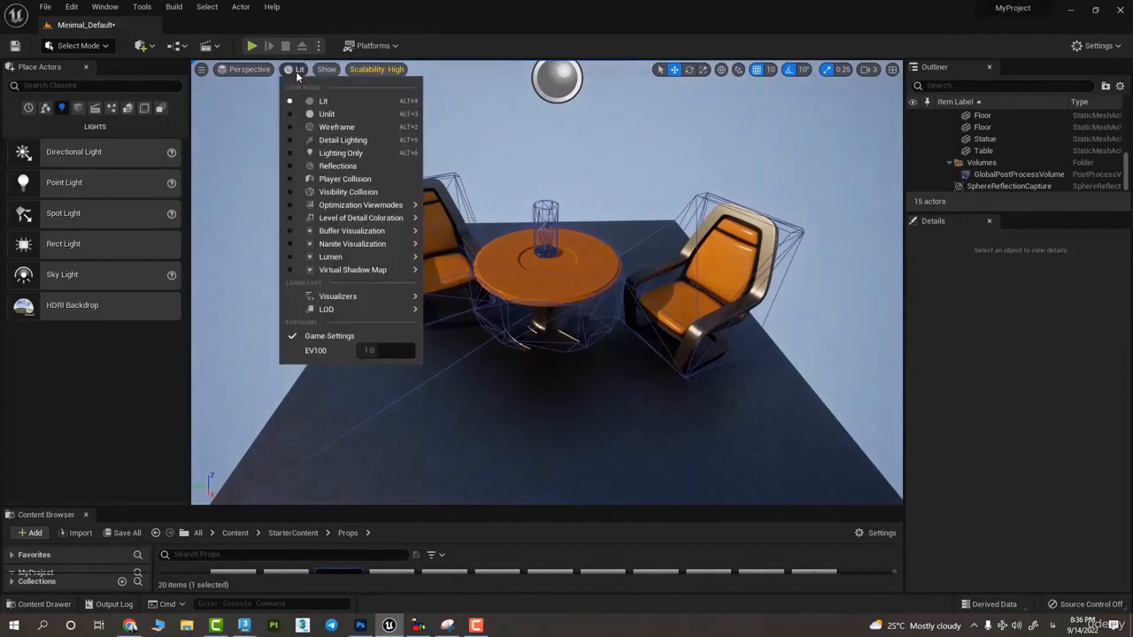
{"action": "left_click", "coordinate": [326, 69]}
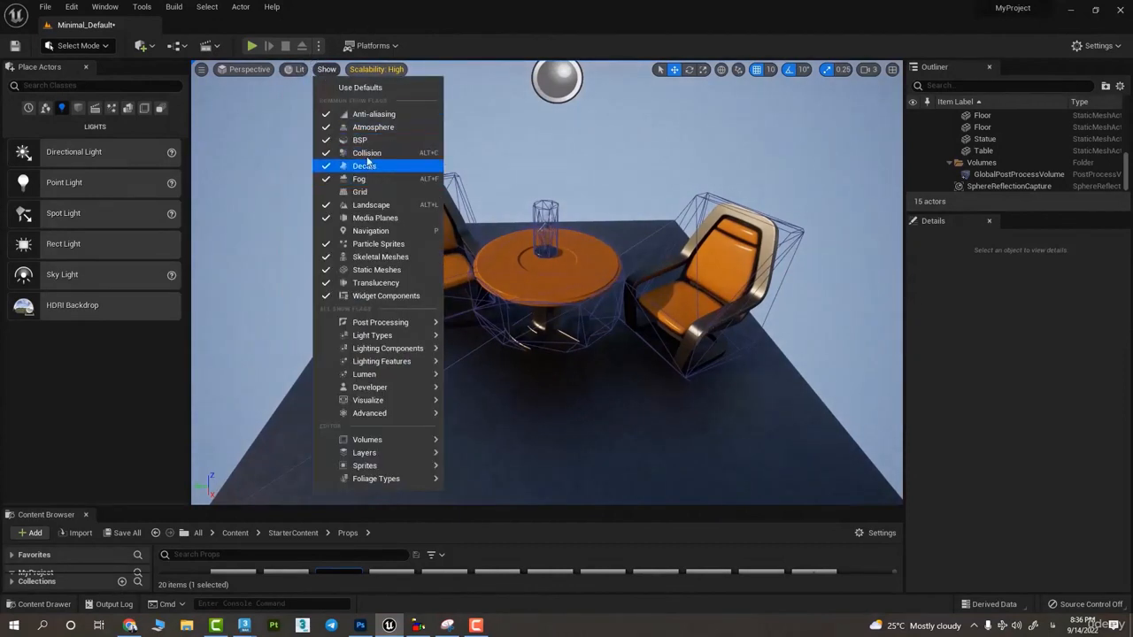
{"action": "left_click", "coordinate": [368, 152]}
- Turn the Fog show flag off, look toward the horizon and sky, and turn Fog back on
{"action": "left_click", "coordinate": [330, 73]}
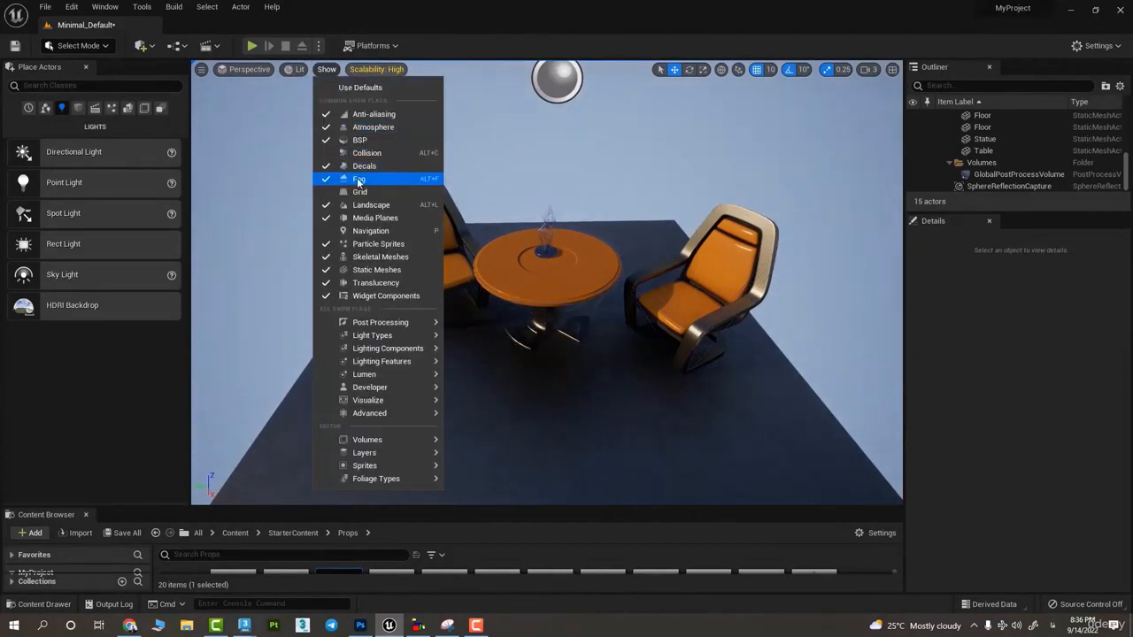
{"action": "left_click", "coordinate": [356, 180]}
{"action": "right_click_drag", "start_coordinate": [537, 219], "coordinate": [531, 168]}
{"action": "left_click", "coordinate": [326, 69]}
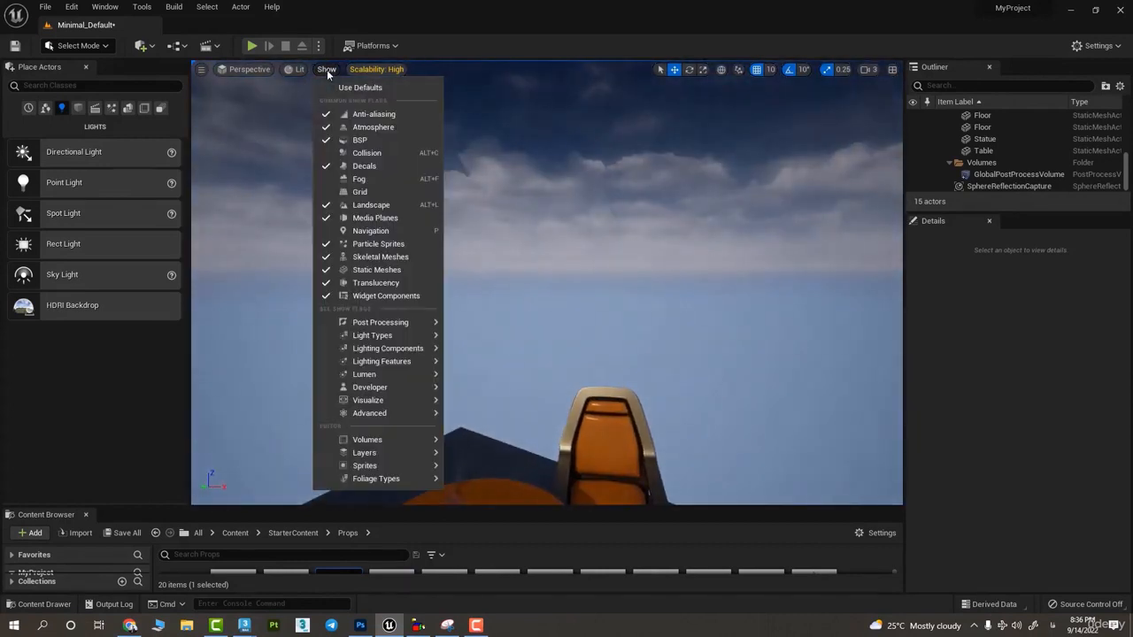
{"action": "left_click", "coordinate": [358, 182]}
- Review the remaining show flags and look over the table, both chairs and both floors
{"action": "left_click", "coordinate": [325, 71]}
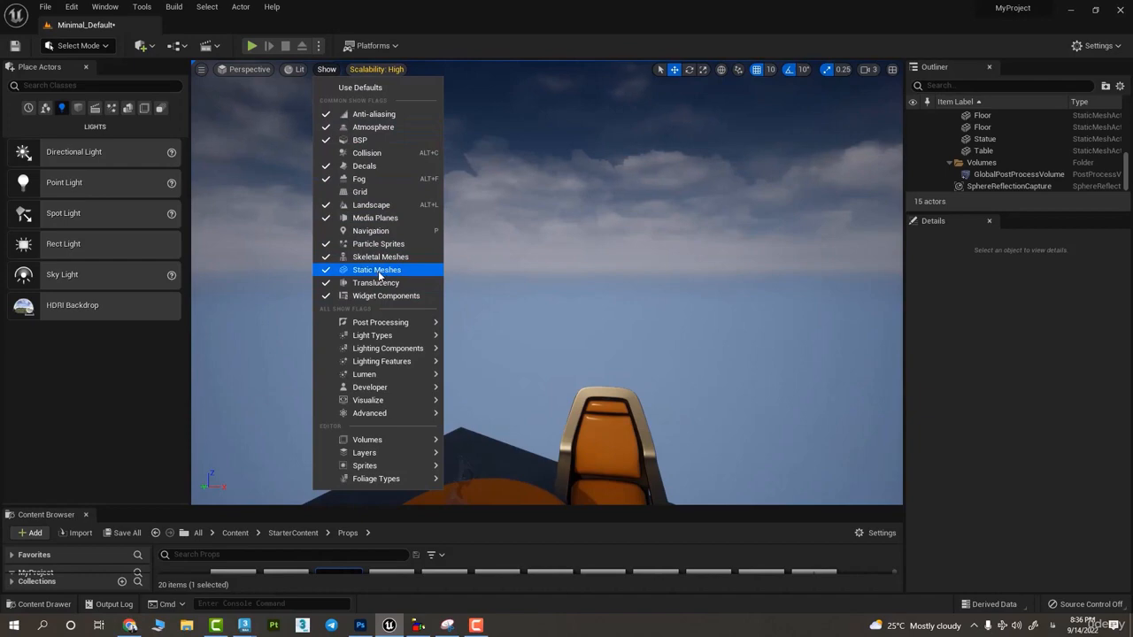
{"action": "key", "text": "s"}
{"action": "right_click_drag", "start_coordinate": [621, 213], "coordinate": [574, 289]}
{"action": "key", "text": "w"}
{"action": "key", "text": "d"}
{"action": "key", "text": "a"}
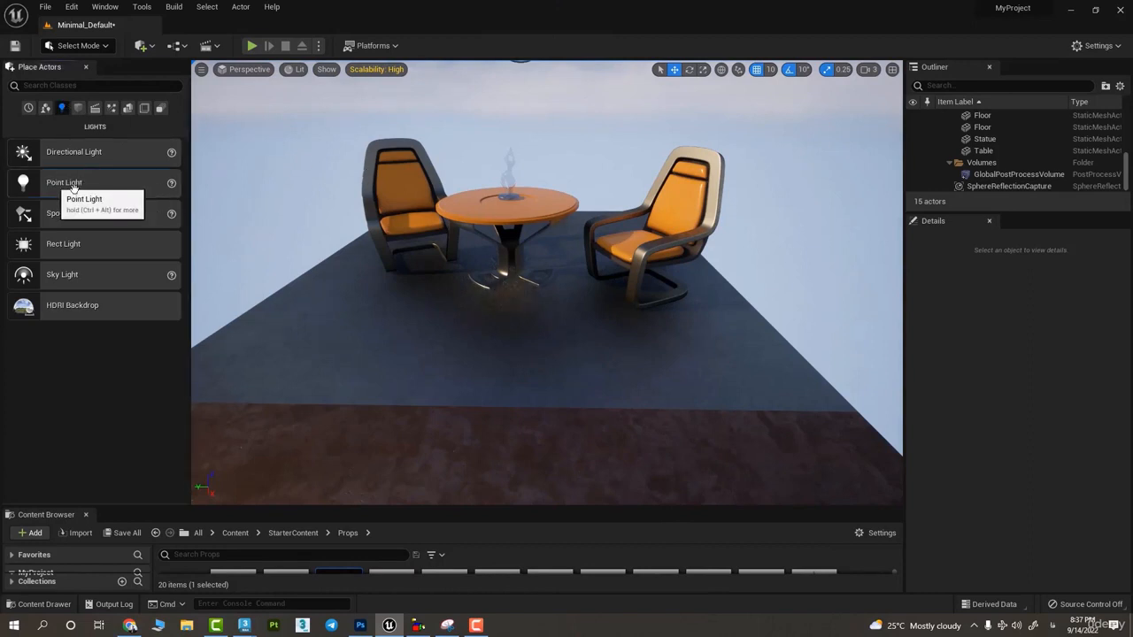
{"action": "left_click_drag", "start_coordinate": [96, 187], "coordinate": [42, 171]}
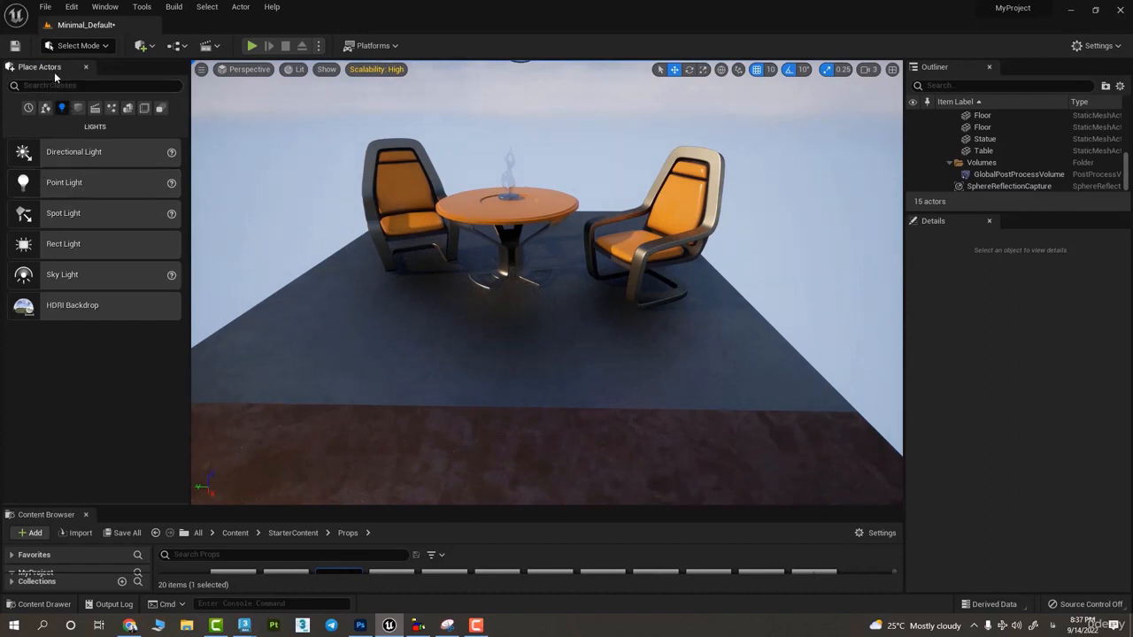
- Select the floor beneath the furniture and look around the table and chairs from several angles
{"action": "right_click", "coordinate": [627, 250]}
{"action": "key", "text": "Escape"}
{"action": "left_click", "coordinate": [565, 216]}
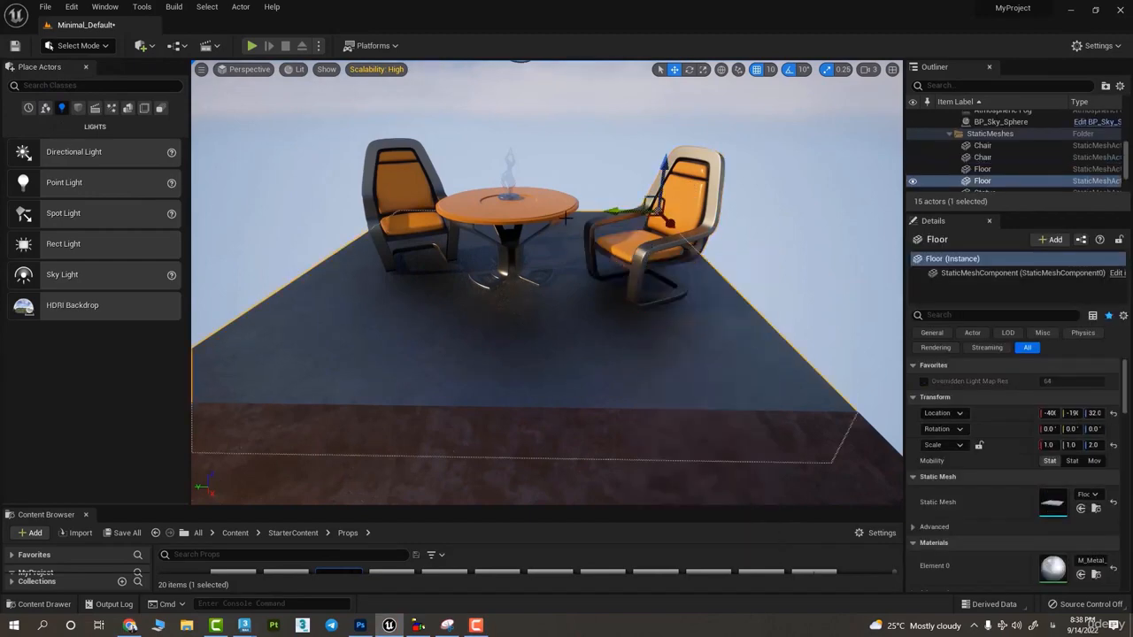
{"action": "left_click_drag", "start_coordinate": [565, 216], "coordinate": [739, 232], "text": "alt"}
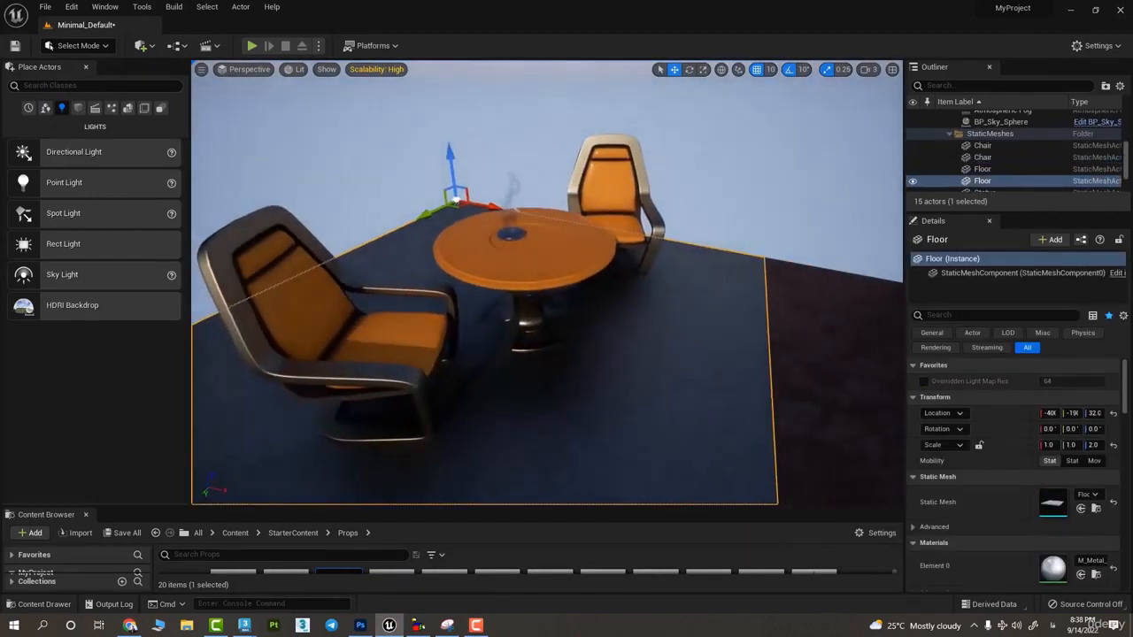
{"action": "right_click_drag", "start_coordinate": [566, 266], "coordinate": [517, 276]}
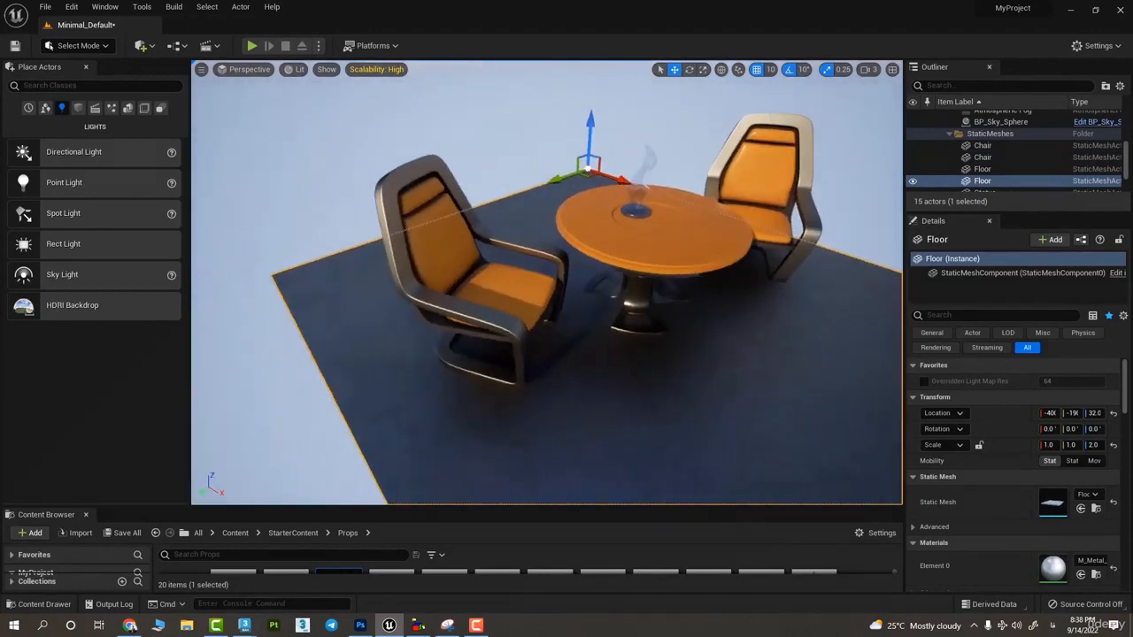
{"action": "right_click_drag", "start_coordinate": [564, 218], "coordinate": [634, 213]}
- Select the chair on the far side of the table and inspect it up close
{"action": "left_click", "coordinate": [610, 221]}
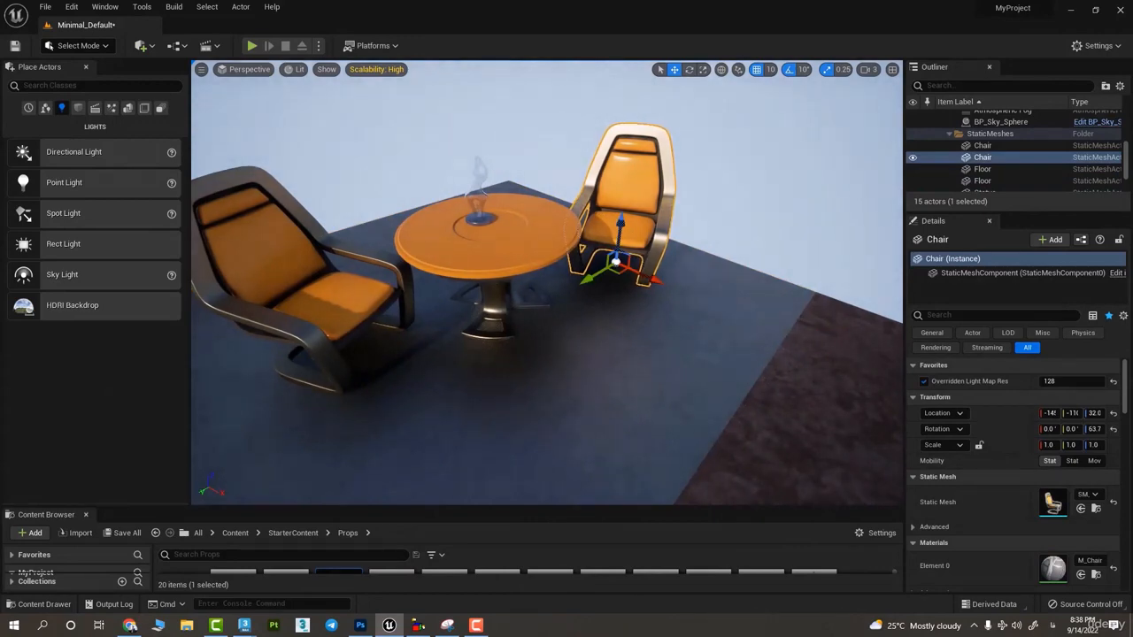
{"action": "right_click_drag", "start_coordinate": [610, 222], "coordinate": [524, 241]}
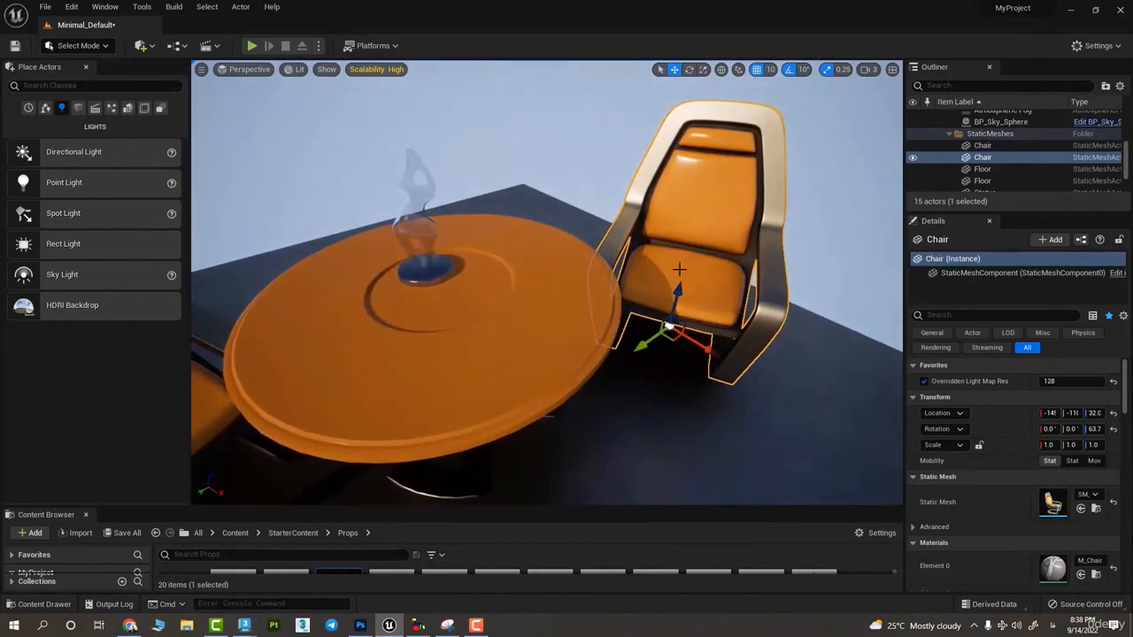
{"action": "right_click_drag", "start_coordinate": [679, 269], "coordinate": [728, 262]}
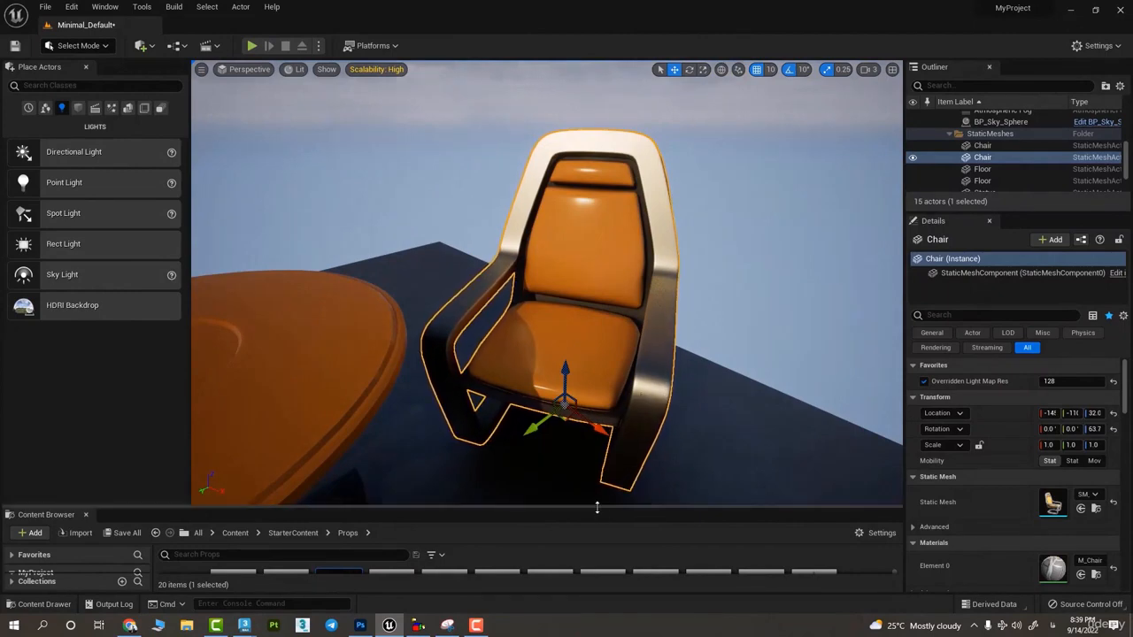
- Enlarge the Content Browser and create a Blueprint Class with Actor as its parent in the Content folder
{"action": "left_click_drag", "start_coordinate": [598, 507], "coordinate": [519, 326]}
{"action": "left_click", "coordinate": [70, 407]}
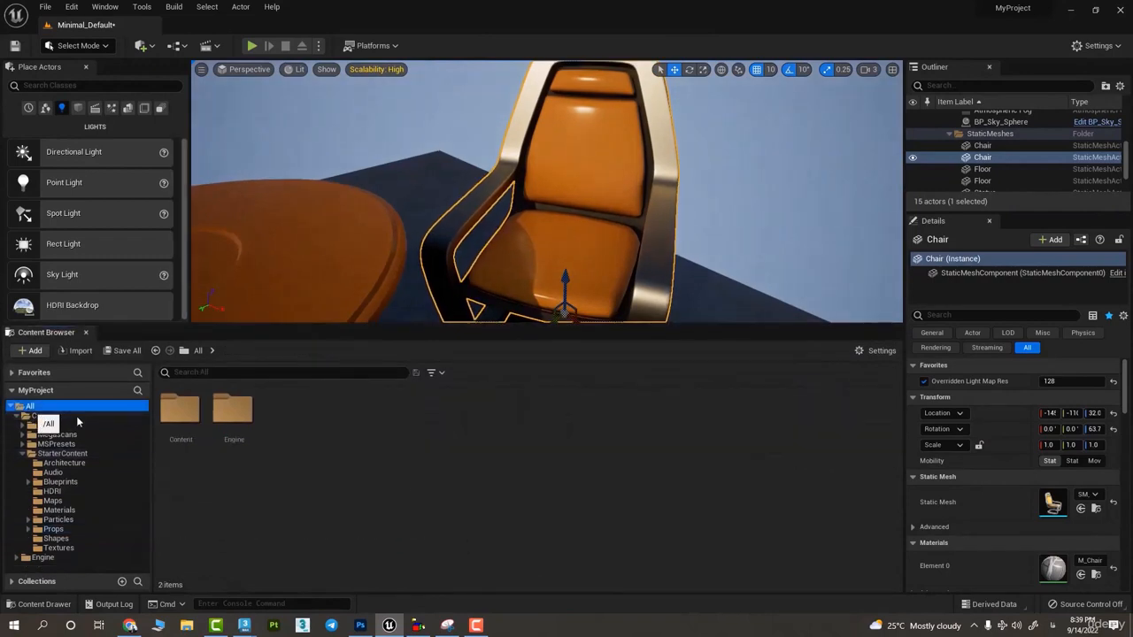
{"action": "double_click", "coordinate": [179, 409]}
{"action": "right_click", "coordinate": [411, 458]}
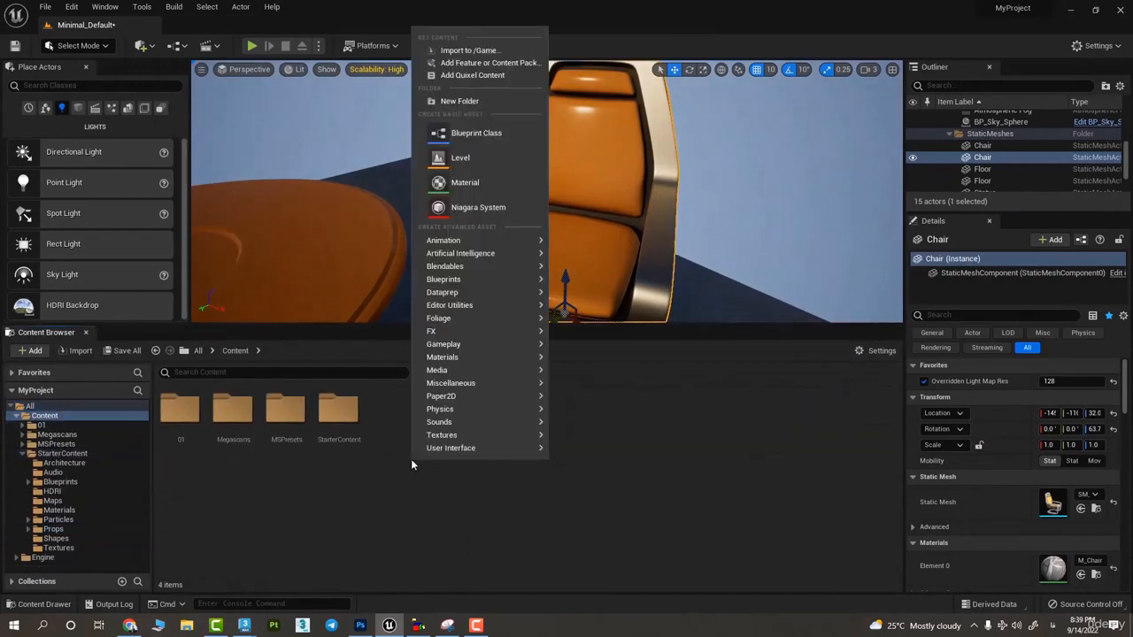
{"action": "left_click", "coordinate": [471, 135]}
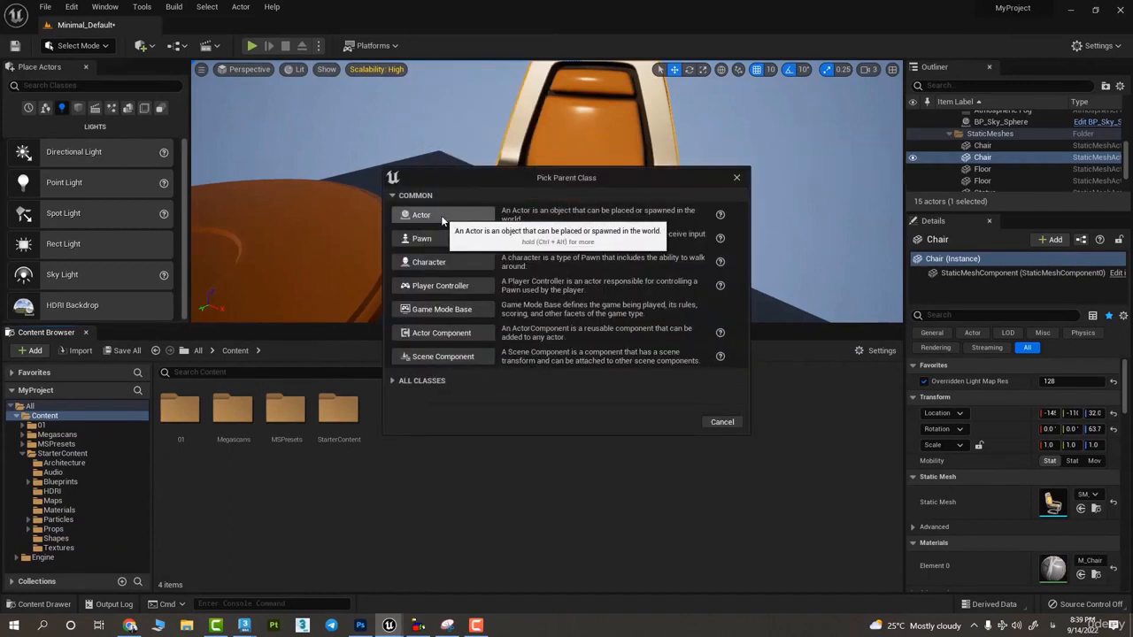
{"action": "left_click", "coordinate": [441, 215]}
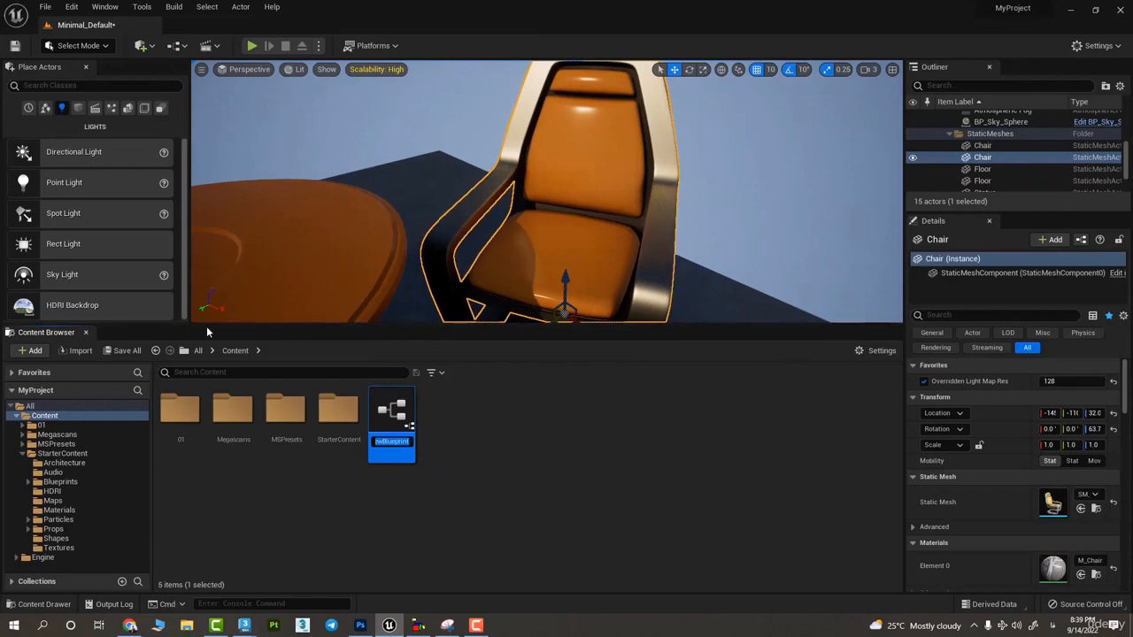
- Keep the new Blueprint's default name and shrink the Content Browser to give the viewport more height
{"action": "key", "text": "super+Down"}
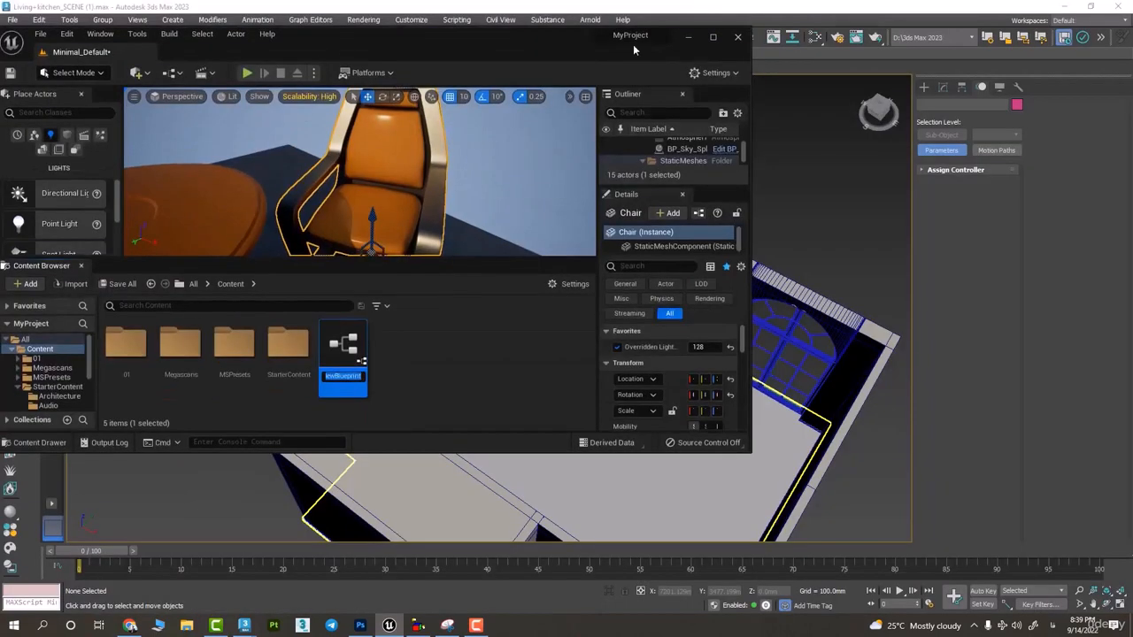
{"action": "left_click", "coordinate": [712, 37]}
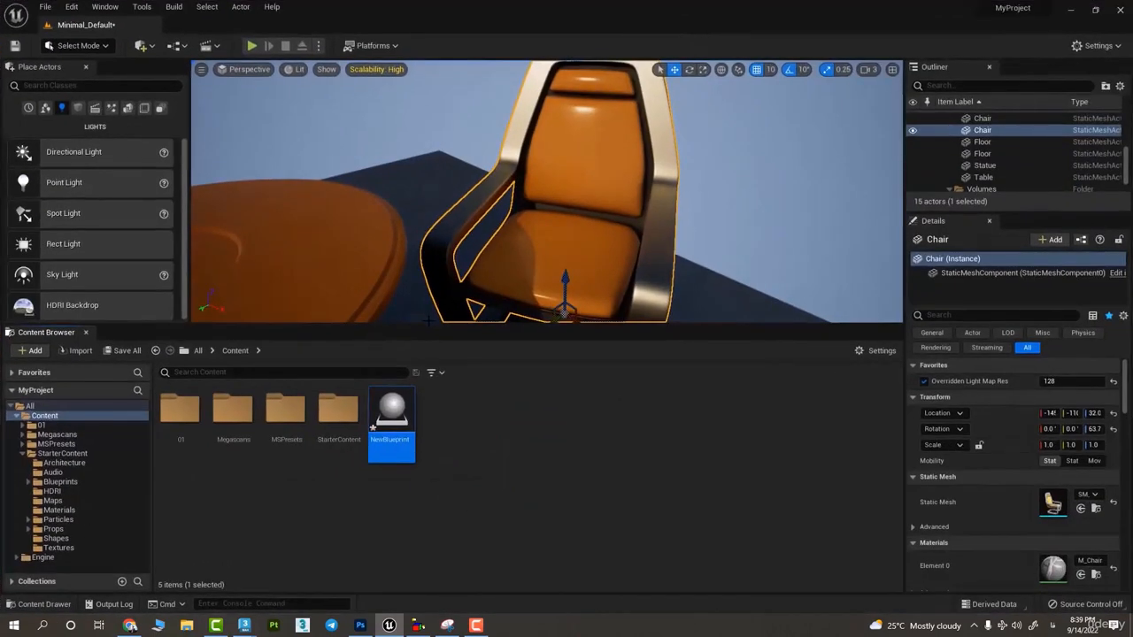
{"action": "left_click_drag", "start_coordinate": [430, 324], "coordinate": [434, 504]}
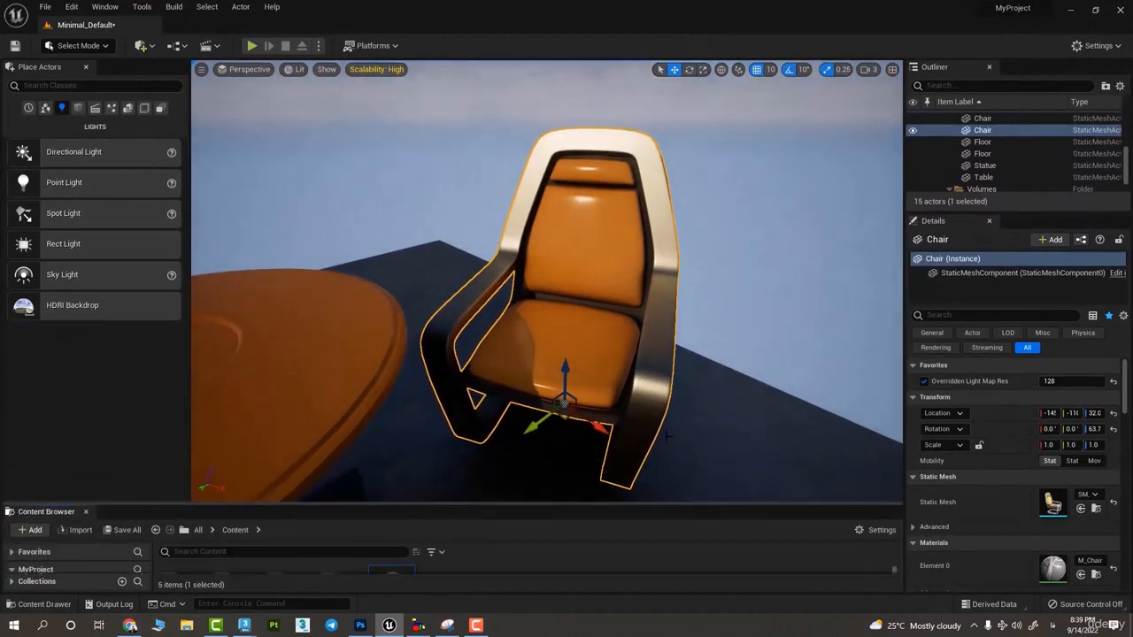
- Hide static meshes through the show flags, look around the remaining scene and select the other chair
{"action": "left_click_drag", "start_coordinate": [559, 352], "coordinate": [469, 284], "text": "alt"}
{"action": "scroll", "coordinate": [445, 160], "scroll_direction": "down", "scroll_amount": 3}
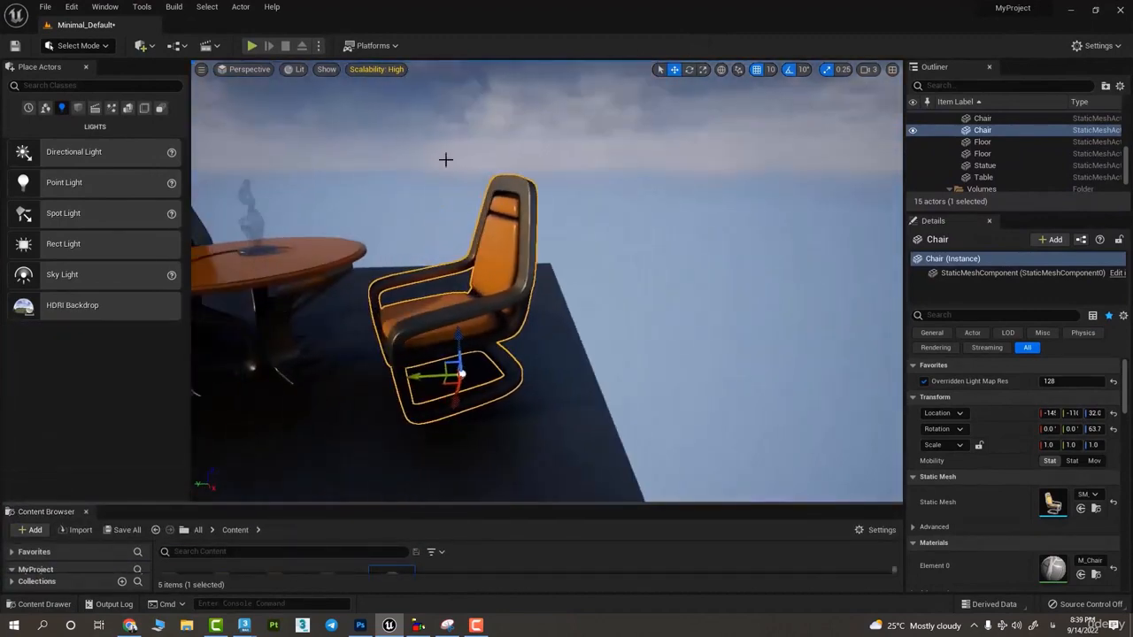
{"action": "left_click", "coordinate": [327, 70]}
{"action": "left_click", "coordinate": [380, 271]}
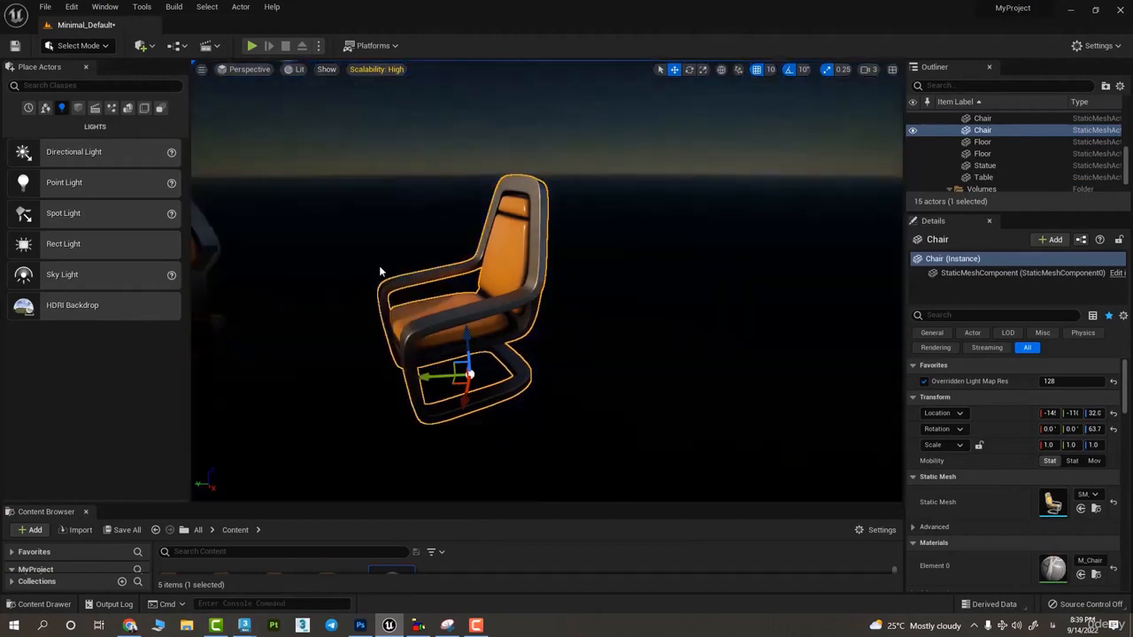
{"action": "left_click_drag", "start_coordinate": [380, 272], "coordinate": [566, 336], "text": "alt"}
{"action": "scroll", "coordinate": [540, 354], "scroll_direction": "down", "scroll_amount": 5}
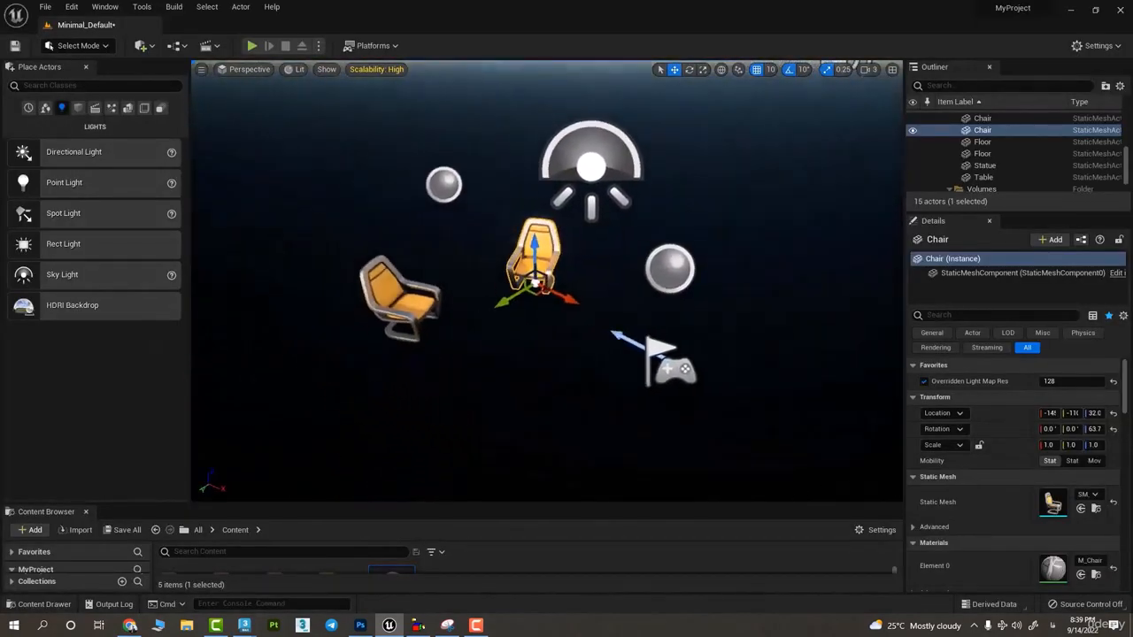
{"action": "key", "text": "w"}
{"action": "right_click_drag", "start_coordinate": [546, 168], "coordinate": [509, 213]}
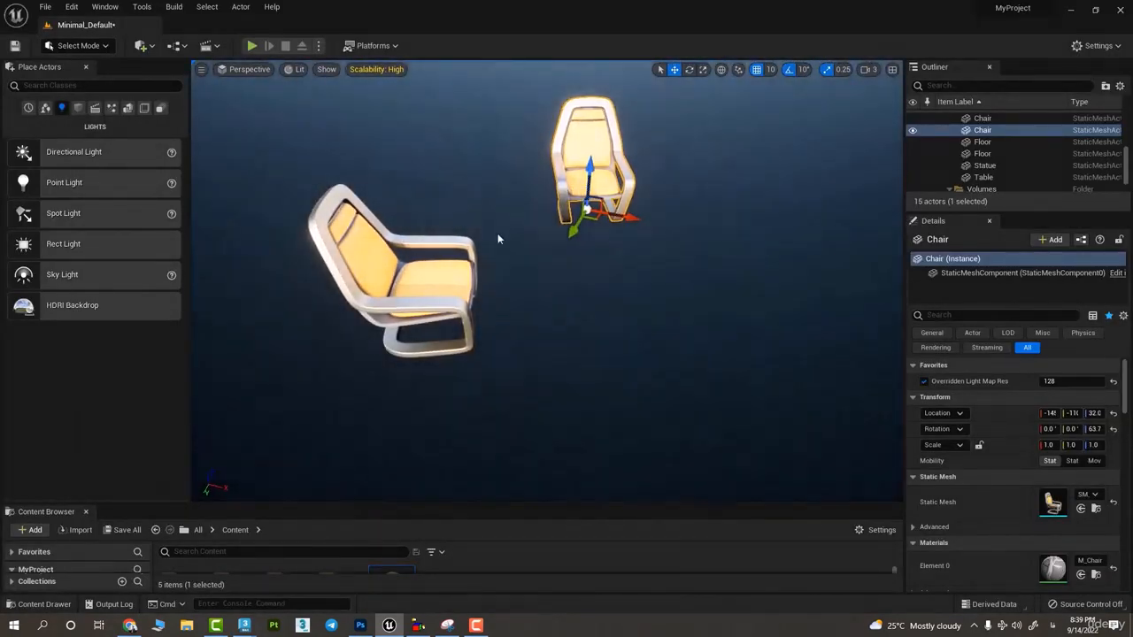
{"action": "left_click", "coordinate": [440, 242]}
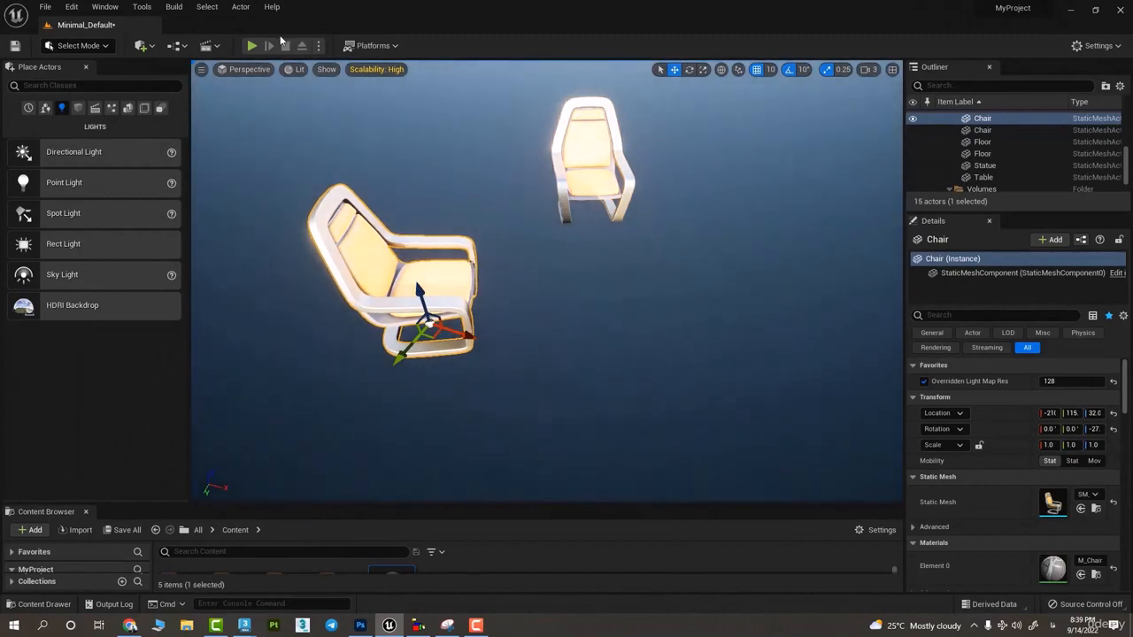
- Turn the Static Meshes show flag back on and select the floor beneath the furniture
{"action": "left_click", "coordinate": [327, 69]}
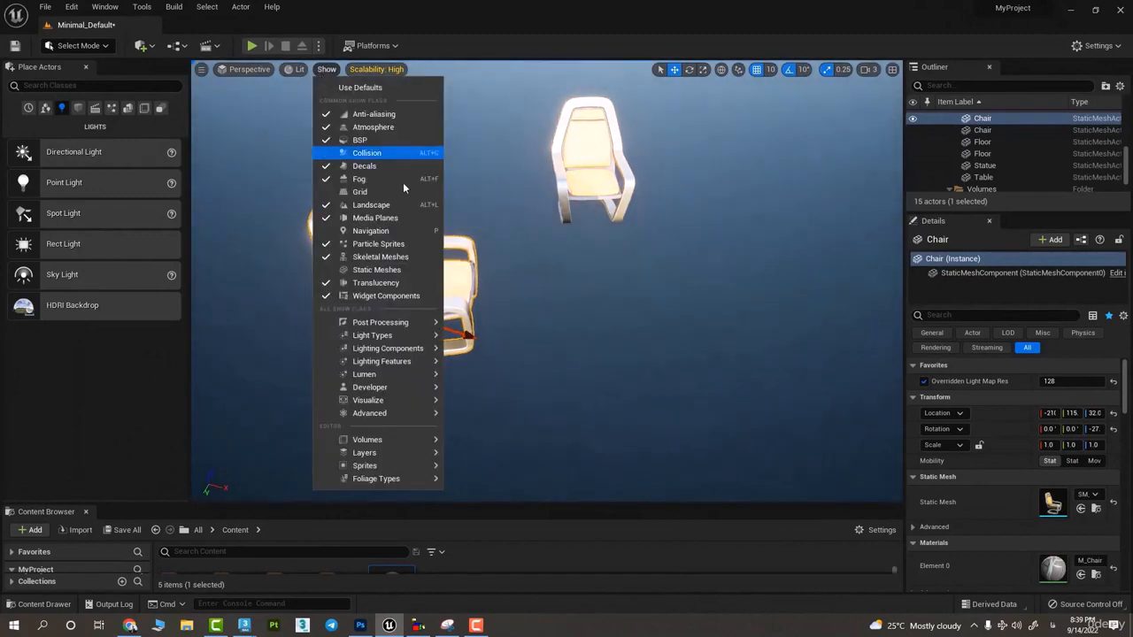
{"action": "left_click", "coordinate": [408, 270]}
{"action": "left_click", "coordinate": [589, 306]}
- Turn off the Translucency show flag with the smoke above the table in close view, and inspect the table from another angle
{"action": "left_click", "coordinate": [327, 69]}
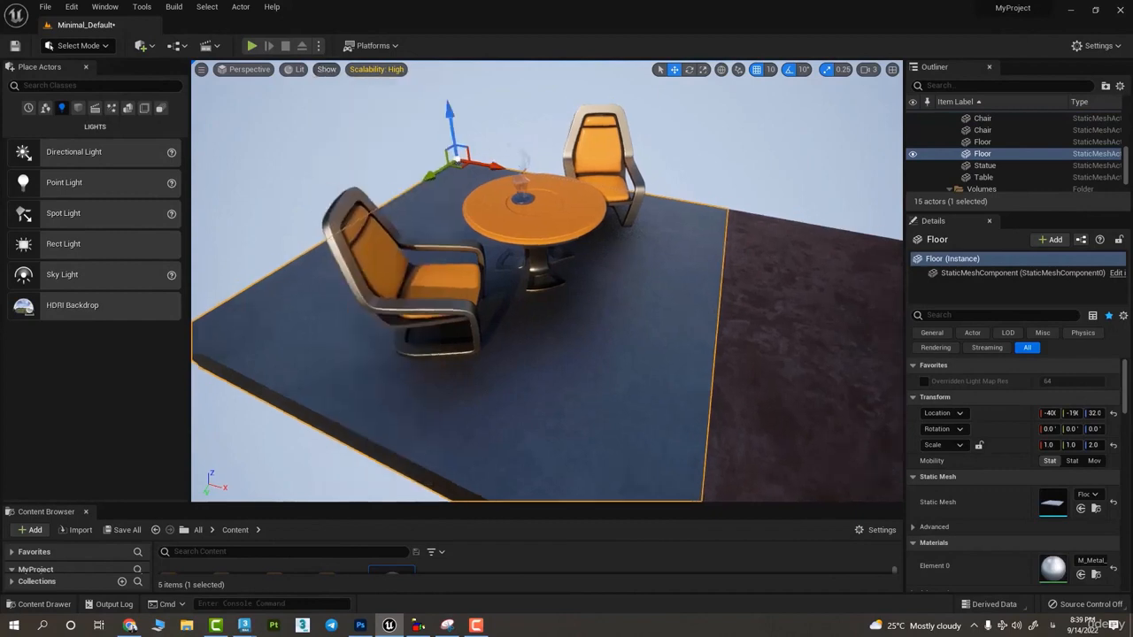
{"action": "right_click_drag", "start_coordinate": [549, 283], "coordinate": [388, 122]}
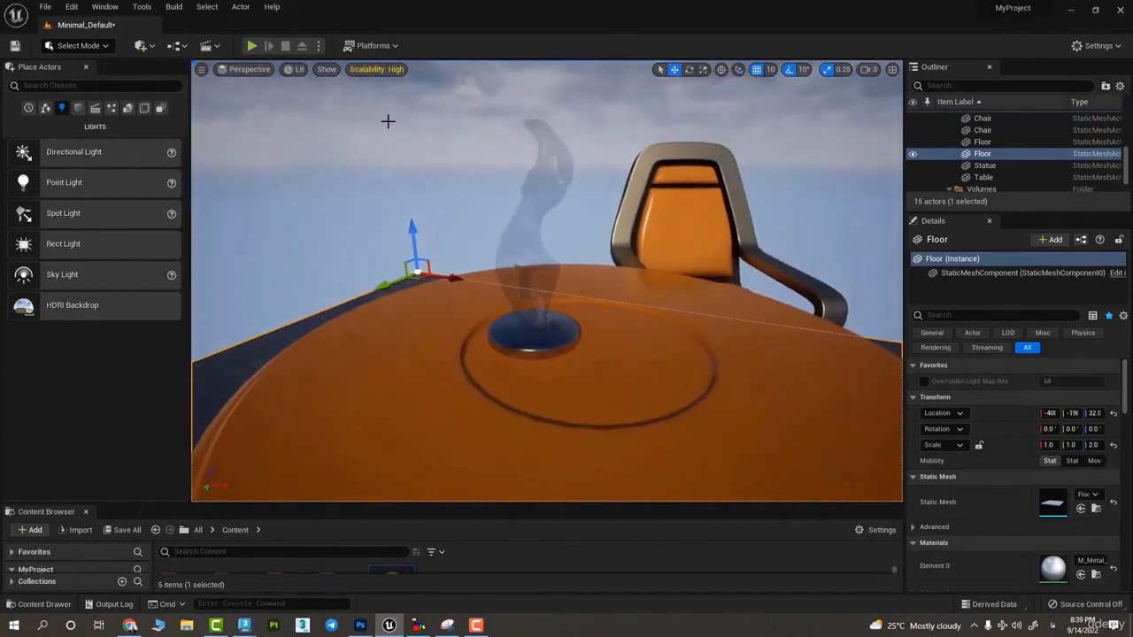
{"action": "left_click", "coordinate": [294, 69]}
{"action": "left_click", "coordinate": [327, 69]}
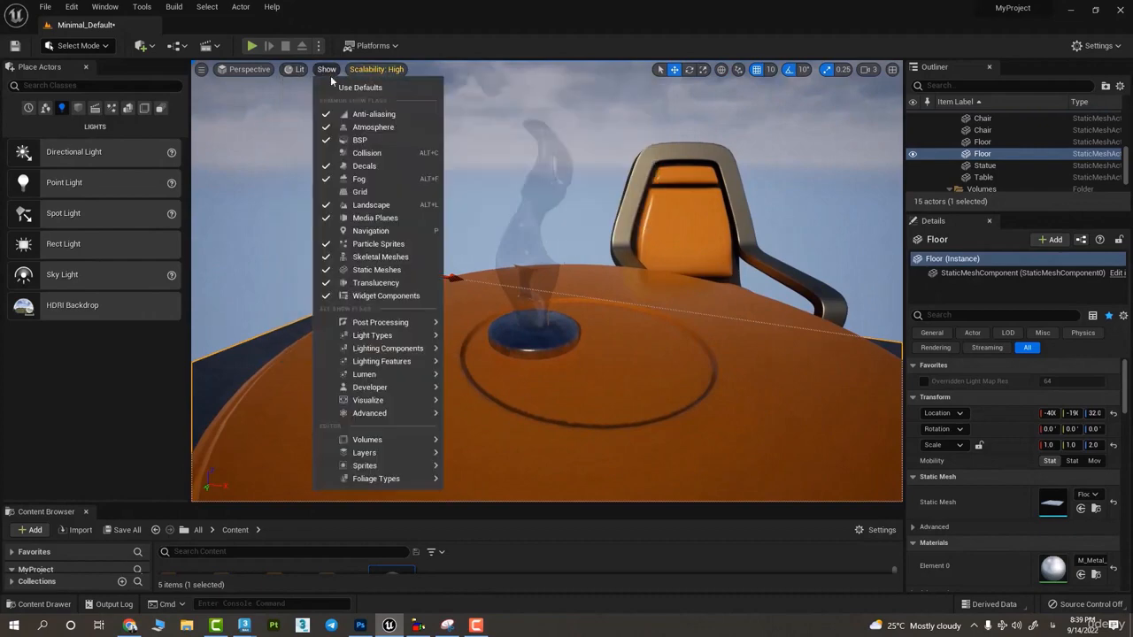
{"action": "left_click", "coordinate": [398, 283]}
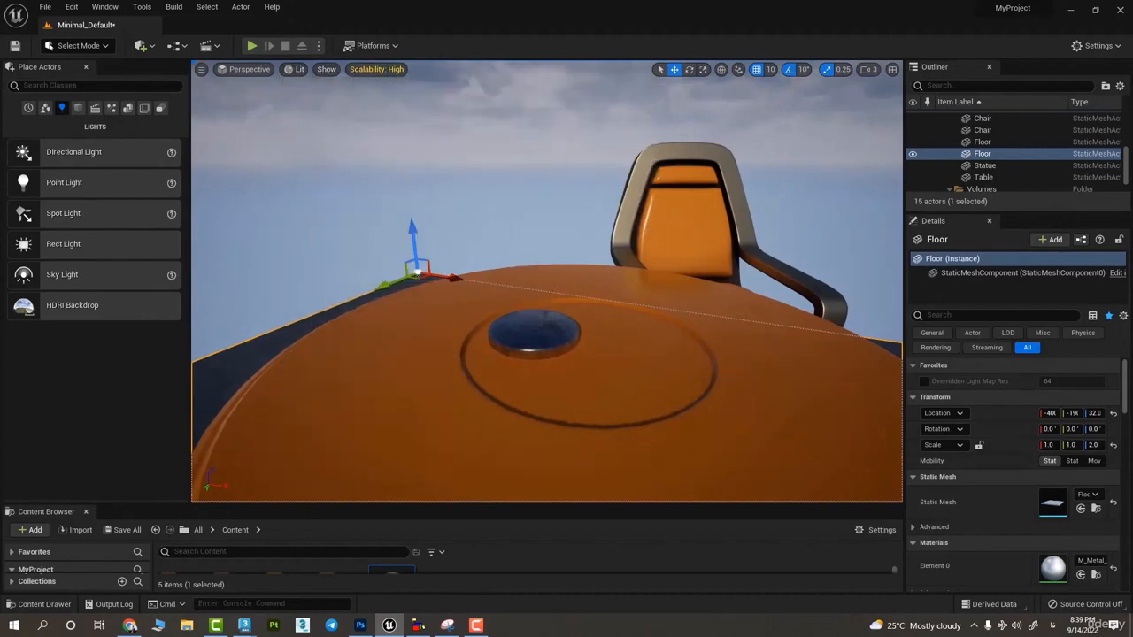
{"action": "right_click_drag", "start_coordinate": [496, 292], "coordinate": [762, 314]}
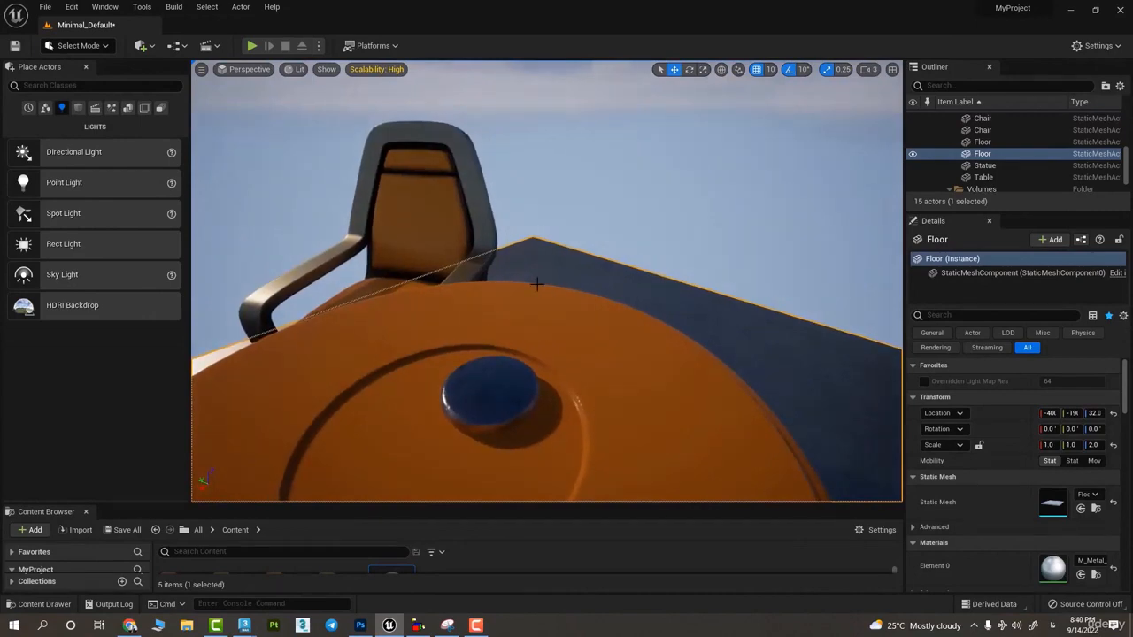
- Turn the Translucency show flag back on
{"action": "left_click", "coordinate": [293, 69]}
{"action": "left_click", "coordinate": [326, 69]}
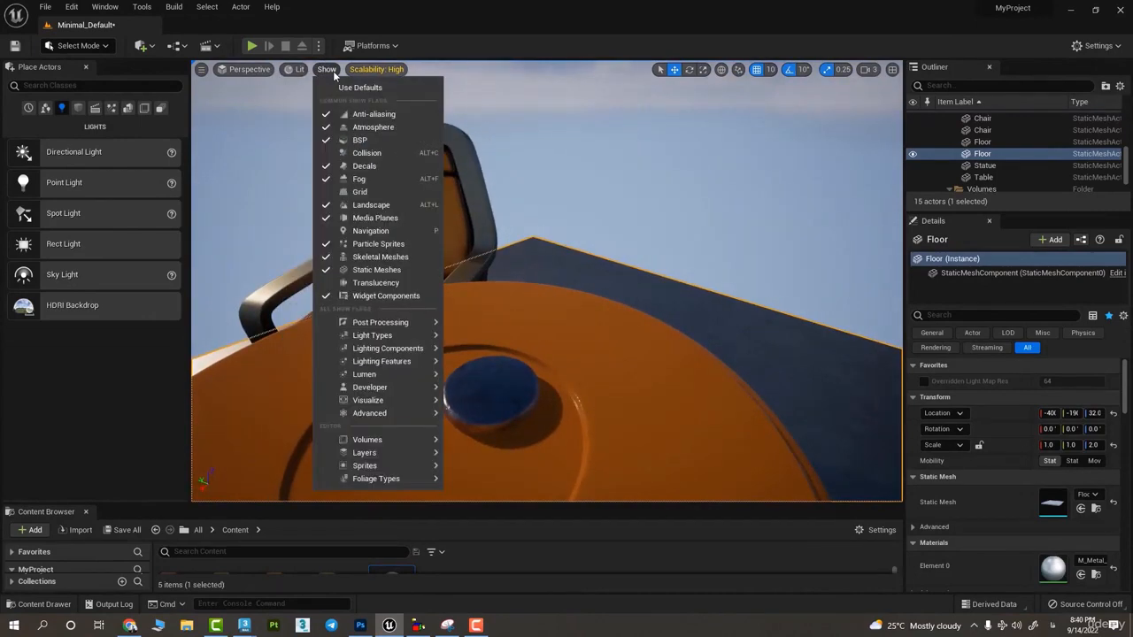
{"action": "left_click", "coordinate": [393, 283]}
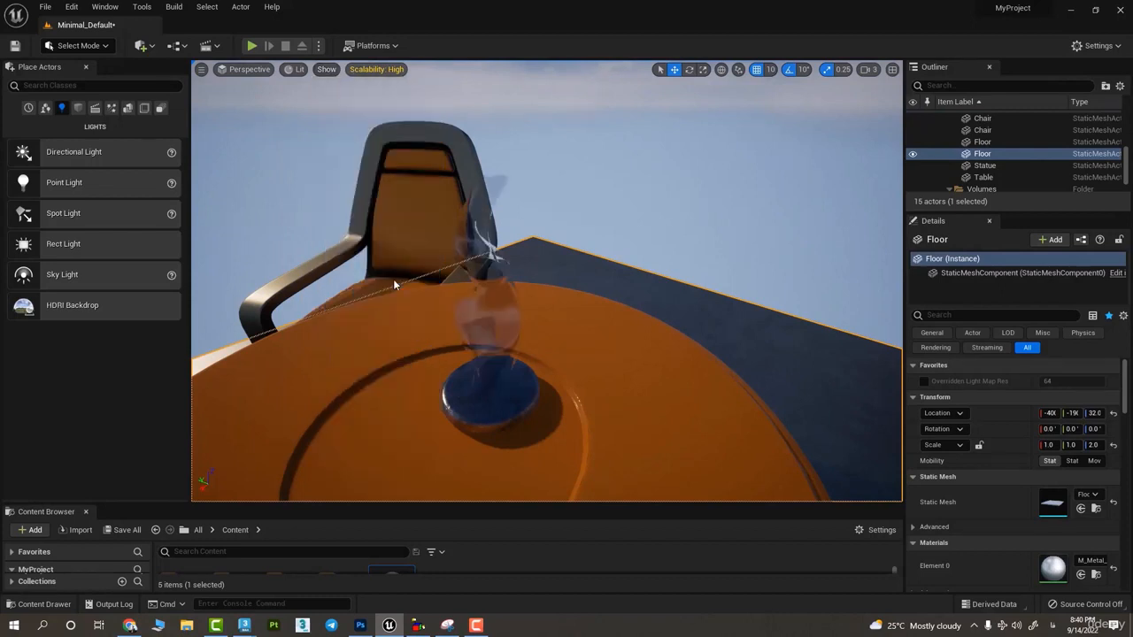
- Toggle the Skeletal Meshes show flag off and back on
{"action": "left_click", "coordinate": [326, 69]}
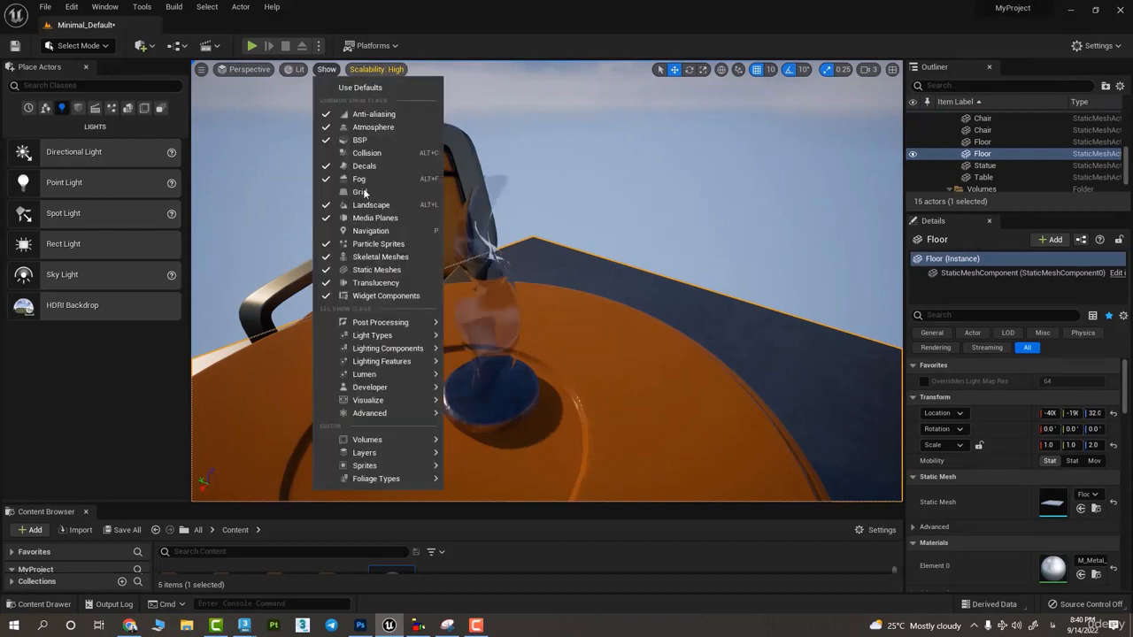
{"action": "left_click", "coordinate": [375, 263]}
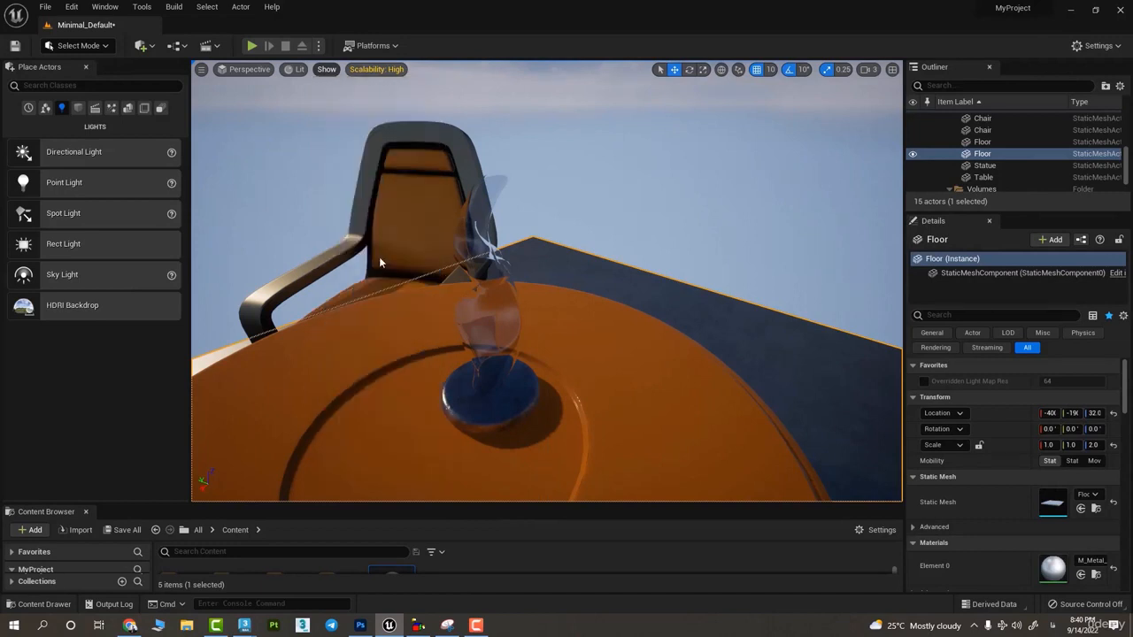
{"action": "left_click", "coordinate": [324, 69]}
{"action": "left_click", "coordinate": [358, 258]}
- Look through the show flag categories, including Post Processing, Light Types, Lighting Components and the editor groups such as Volumes and Layers
{"action": "left_click", "coordinate": [326, 69]}
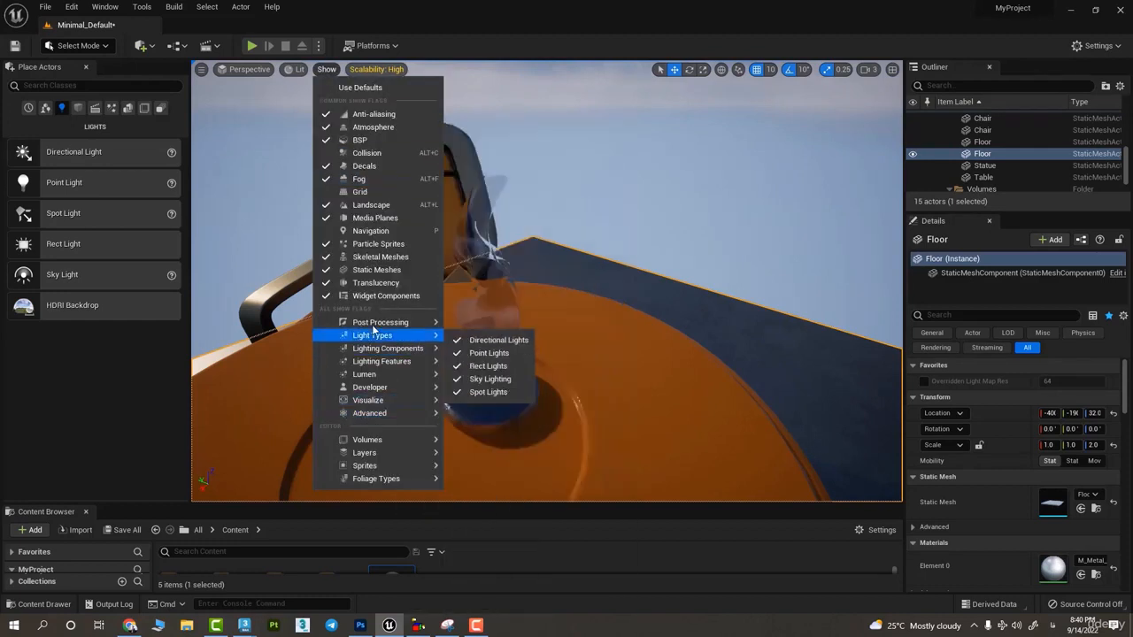
{"action": "mouse_move", "coordinate": [374, 317]}
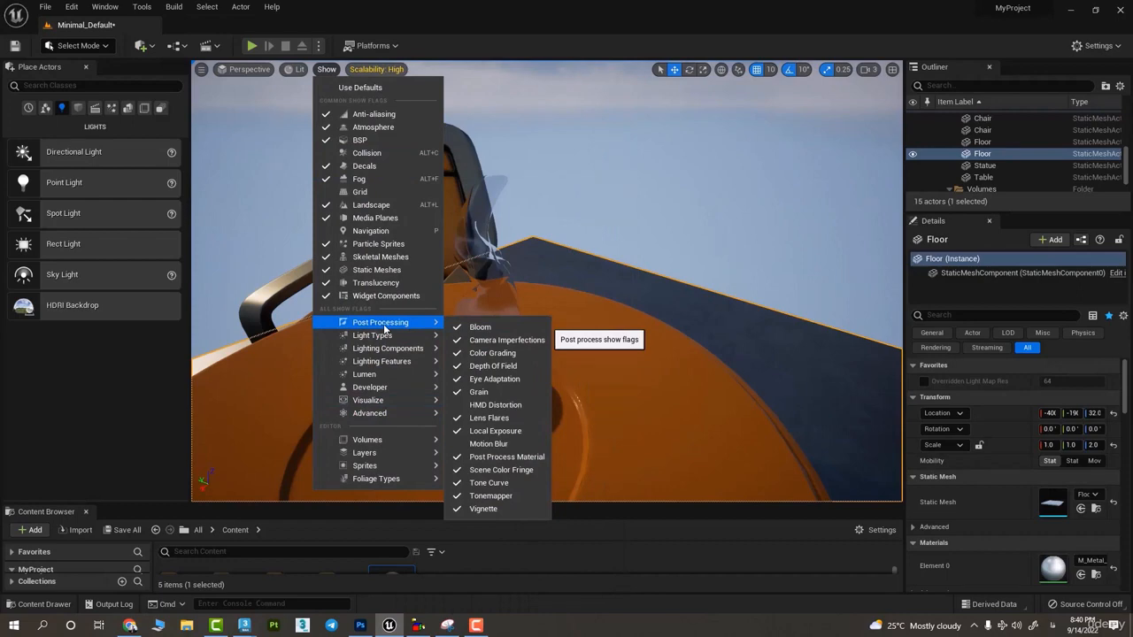
{"action": "mouse_move", "coordinate": [361, 348]}
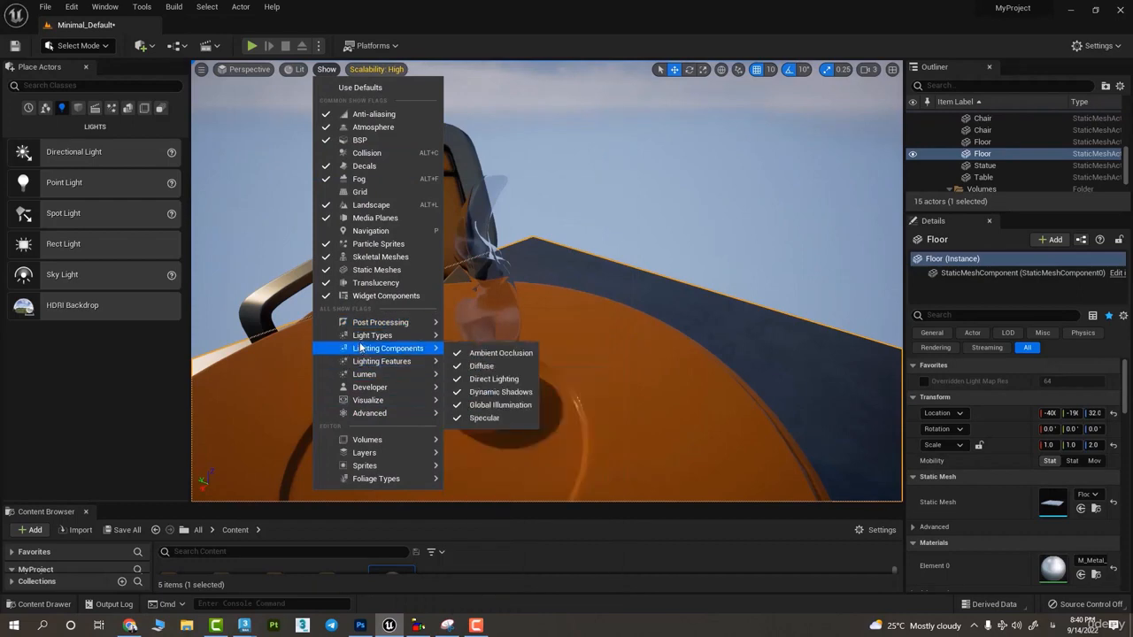
{"action": "mouse_move", "coordinate": [392, 374]}
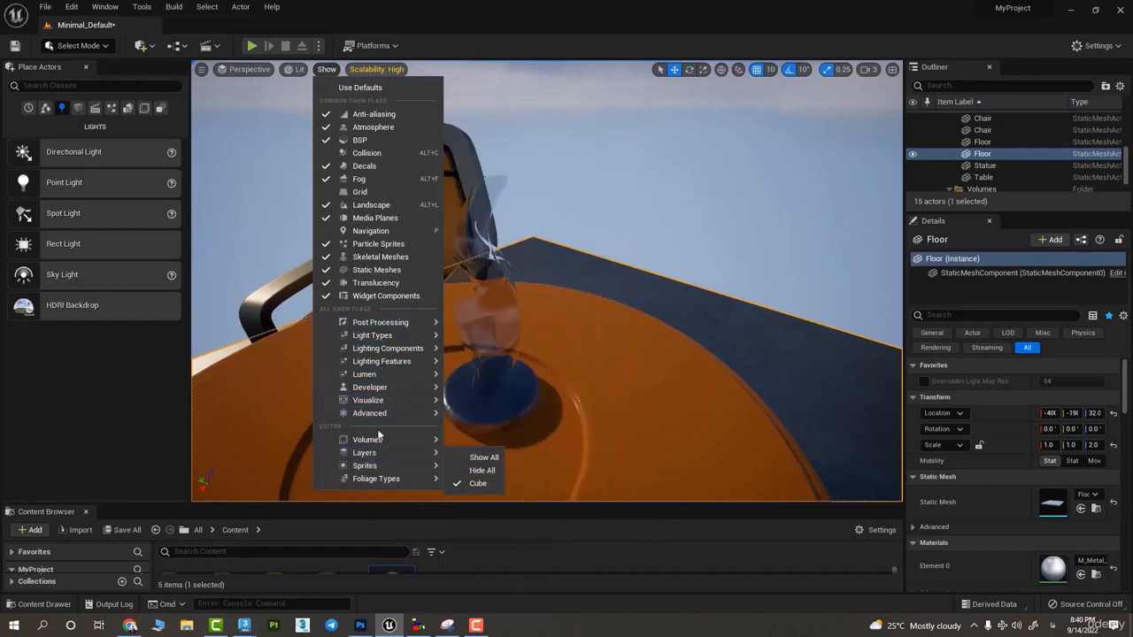
{"action": "mouse_move", "coordinate": [406, 441]}
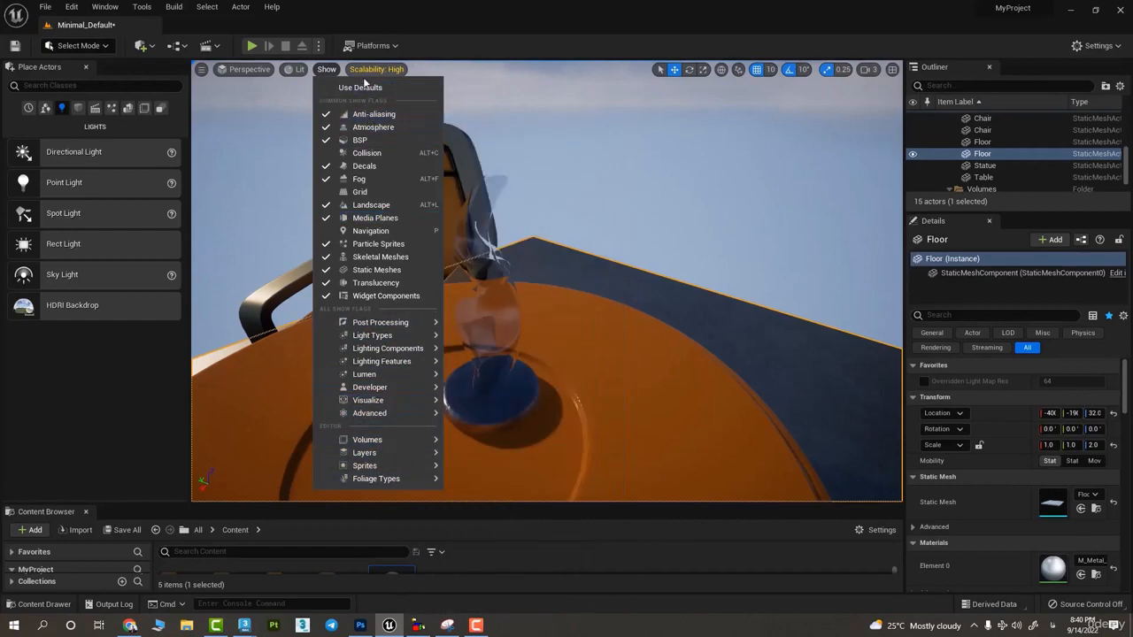
- Enable Show FPS for the viewport and aim the view at the sky so the frame rate counter is easy to read
{"action": "left_click", "coordinate": [203, 73]}
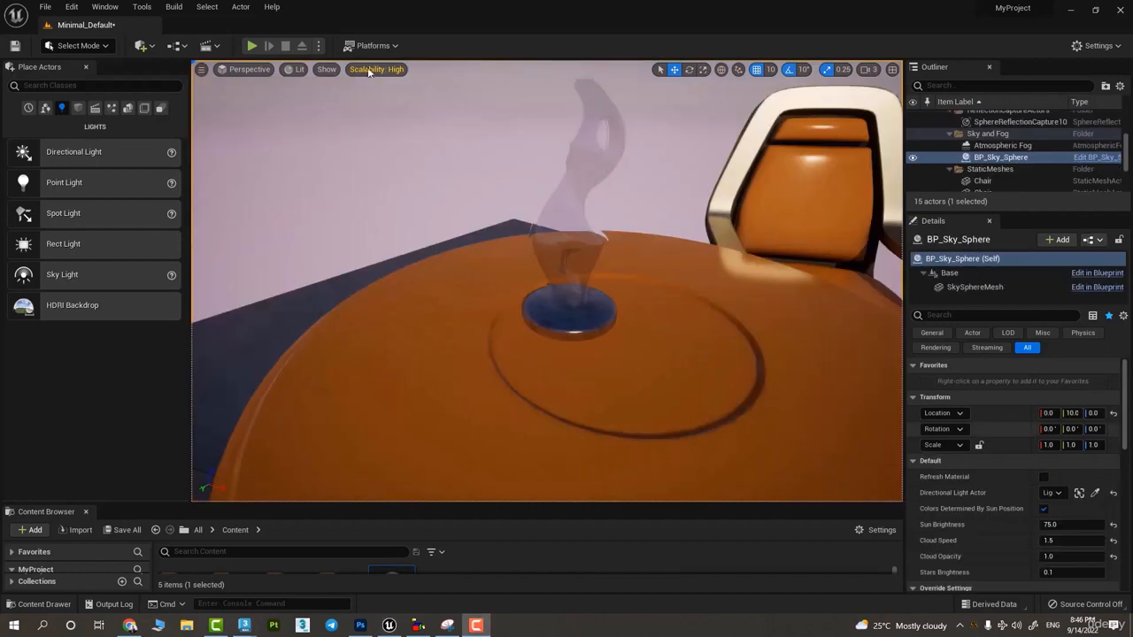
{"action": "left_click", "coordinate": [203, 70]}
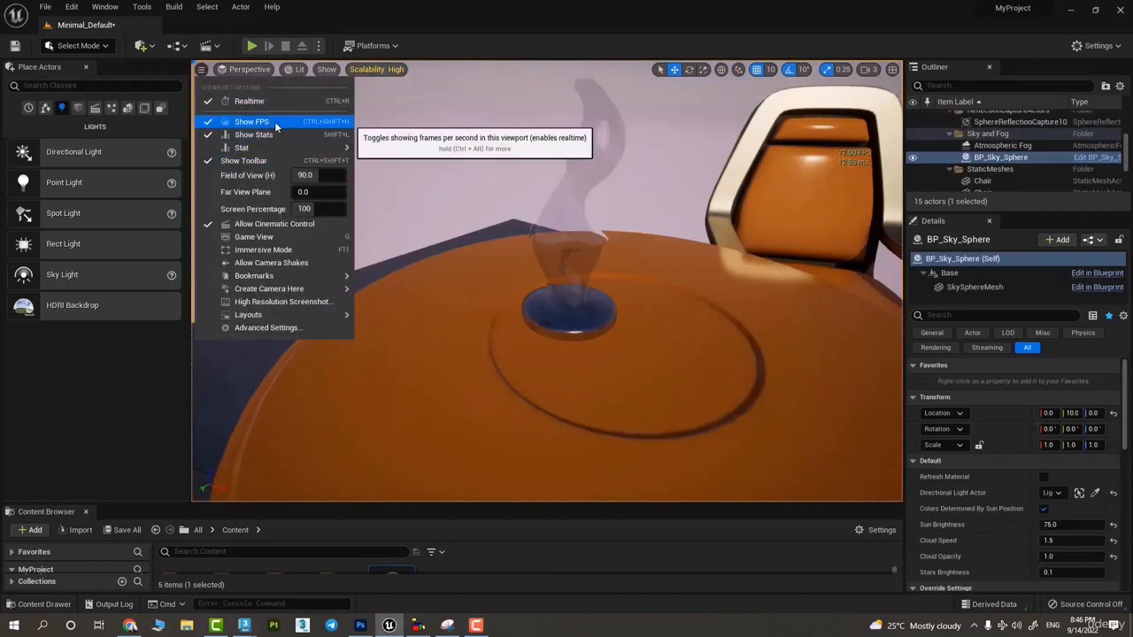
{"action": "key", "text": "s"}
{"action": "right_click_drag", "start_coordinate": [744, 163], "coordinate": [745, 149]}
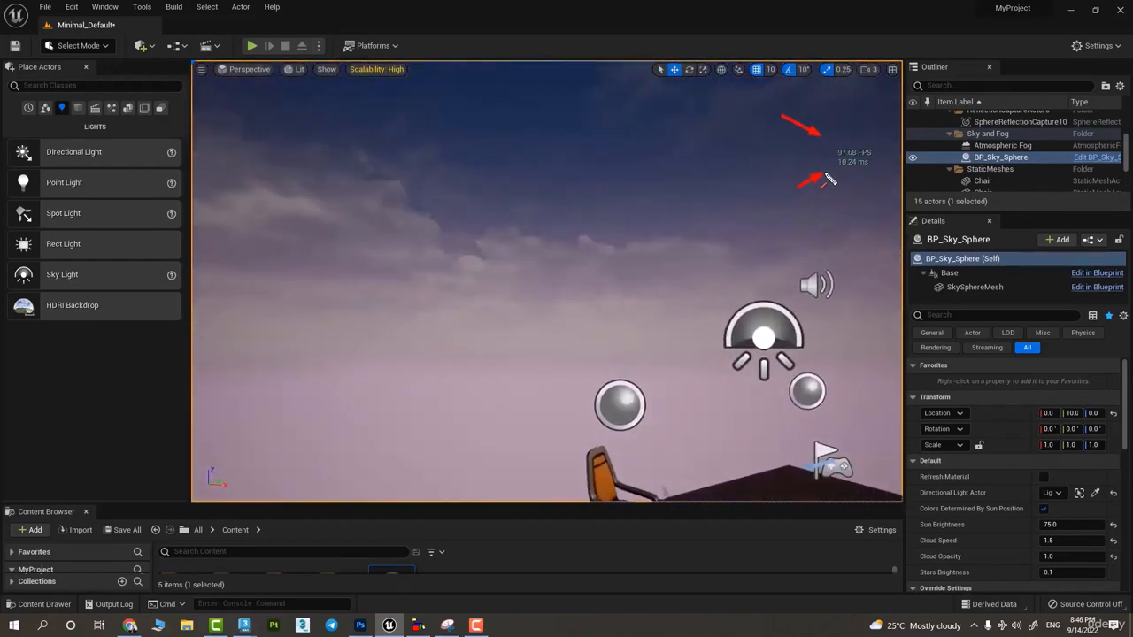
{"action": "left_click_drag", "start_coordinate": [845, 91], "coordinate": [849, 126]}
{"action": "left_click_drag", "start_coordinate": [834, 121], "coordinate": [842, 137]}
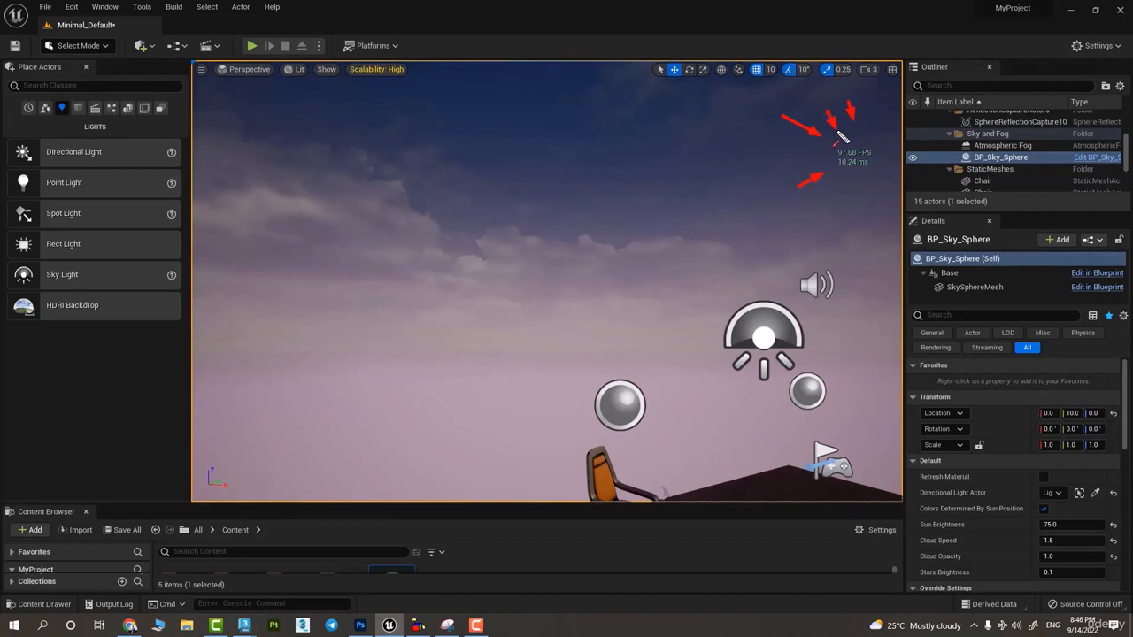
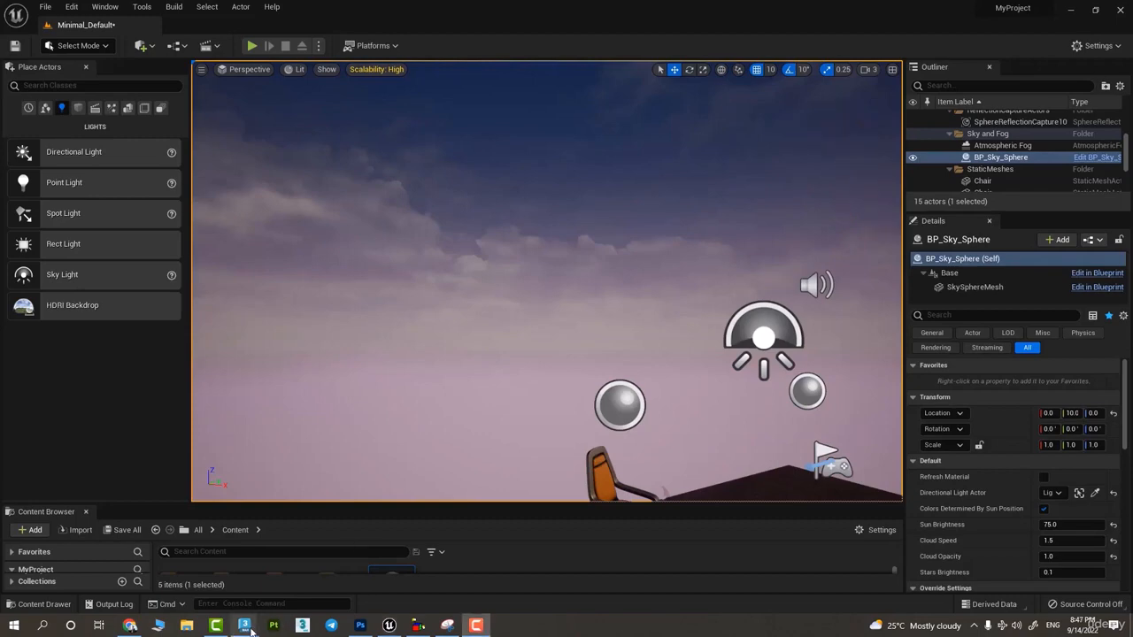
- Switch to 3ds Max, maximize the Perspective viewport, and scrub the timeline before returning to frame 0
{"action": "mouse_move", "coordinate": [245, 625]}
{"action": "left_click", "coordinate": [177, 573]}
{"action": "left_click", "coordinate": [845, 363]}
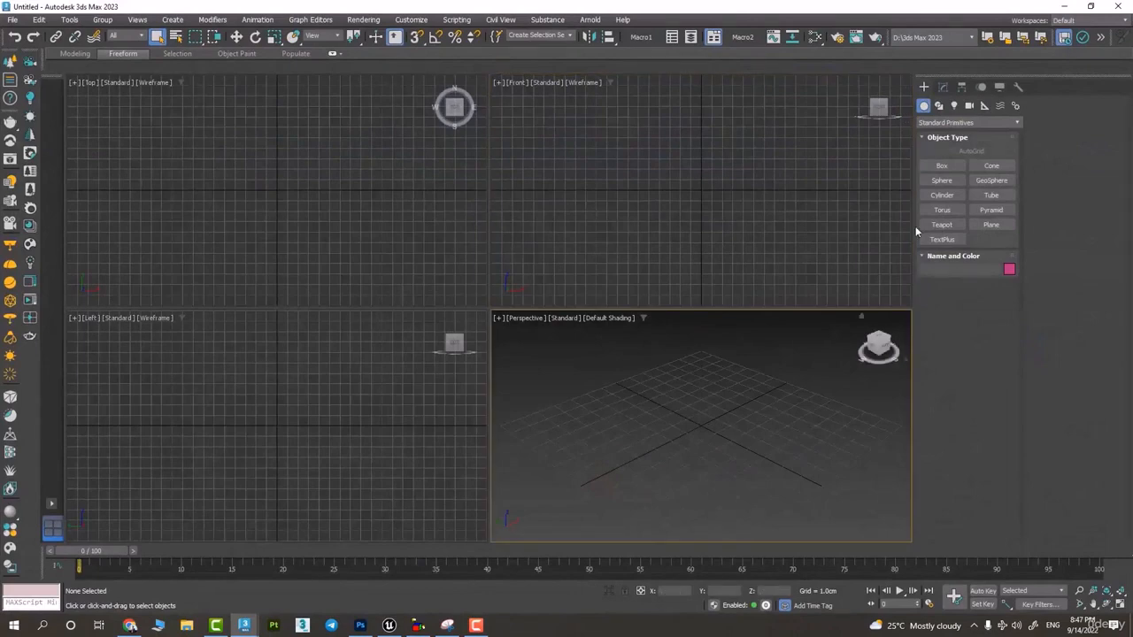
{"action": "key", "text": "alt+w"}
{"action": "left_click_drag", "start_coordinate": [135, 551], "coordinate": [248, 551]}
{"action": "key", "text": "Home"}
{"action": "key", "text": "q"}
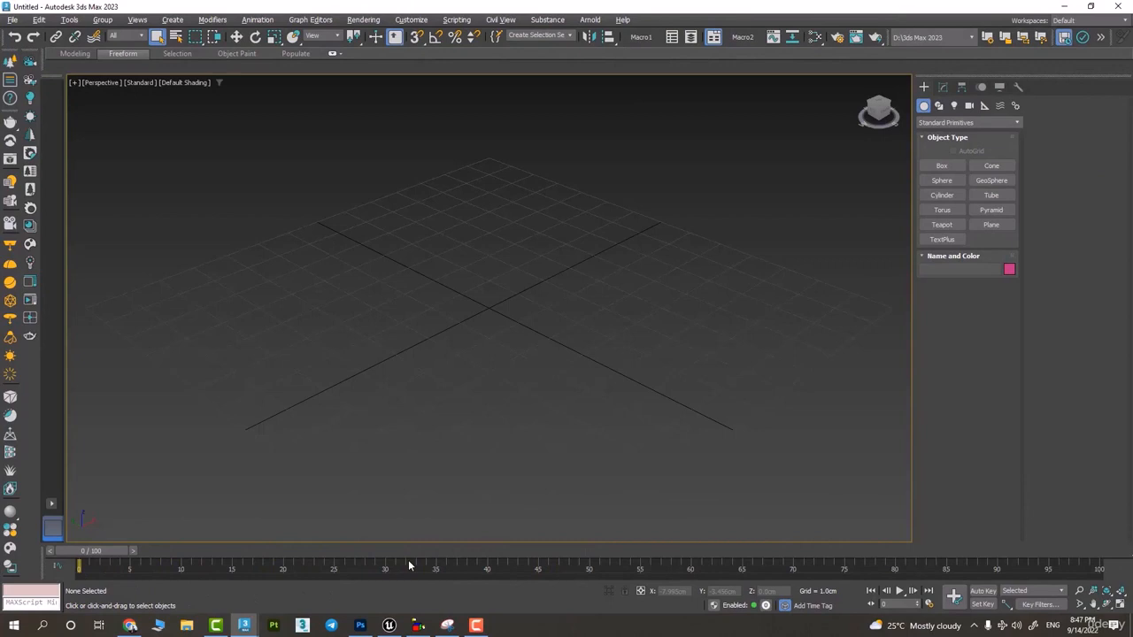
- Shorten the animation range to 30 frames and reduce it further to 25 frames
{"action": "right_click_drag", "start_coordinate": [400, 563], "coordinate": [717, 538], "text": "ctrl+alt"}
{"action": "right_click_drag", "start_coordinate": [574, 568], "coordinate": [884, 612], "text": "ctrl+alt"}
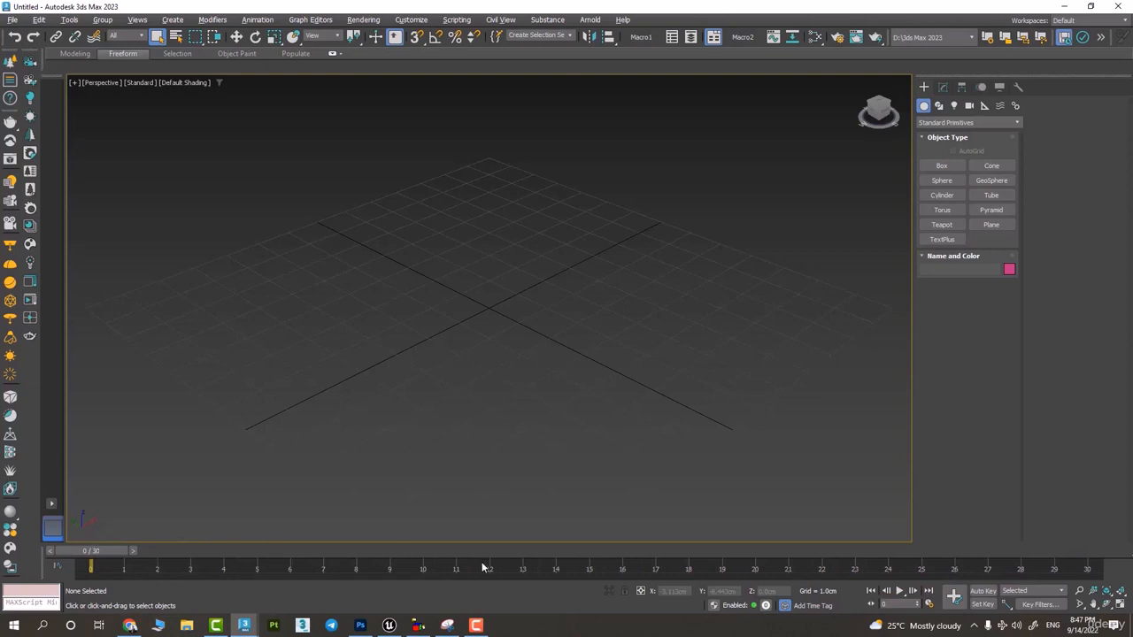
{"action": "right_click_drag", "start_coordinate": [484, 567], "coordinate": [653, 546], "text": "ctrl+alt"}
{"action": "left_click_drag", "start_coordinate": [117, 550], "coordinate": [18, 549]}
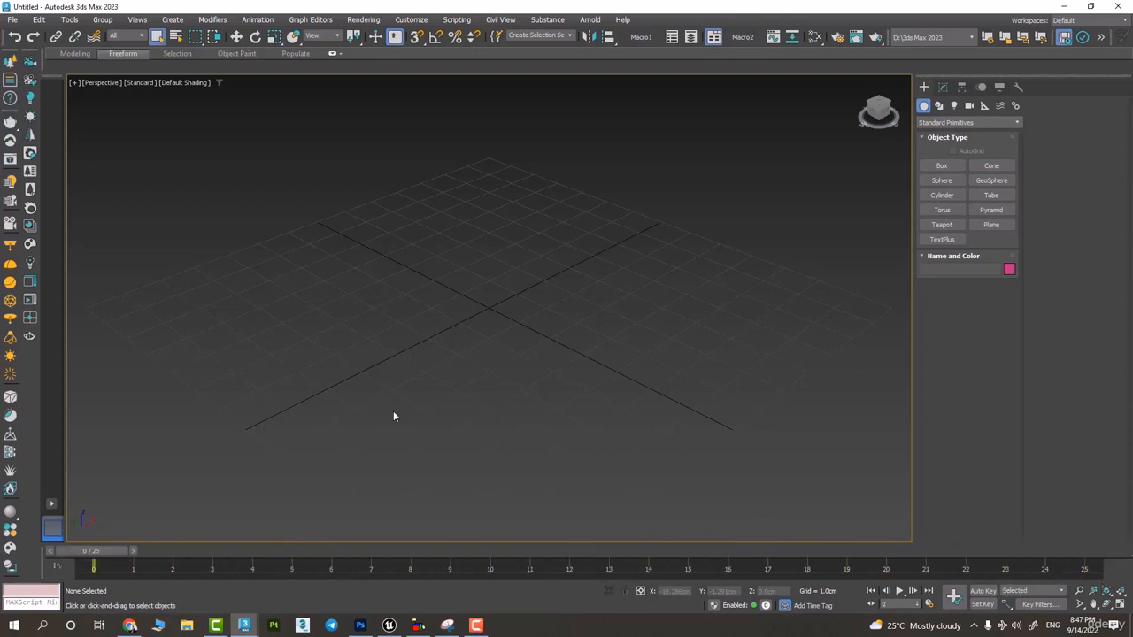
- Create a tall standard Box near the left corner of the Perspective grid and activate the Move tool
{"action": "left_click", "coordinate": [942, 165]}
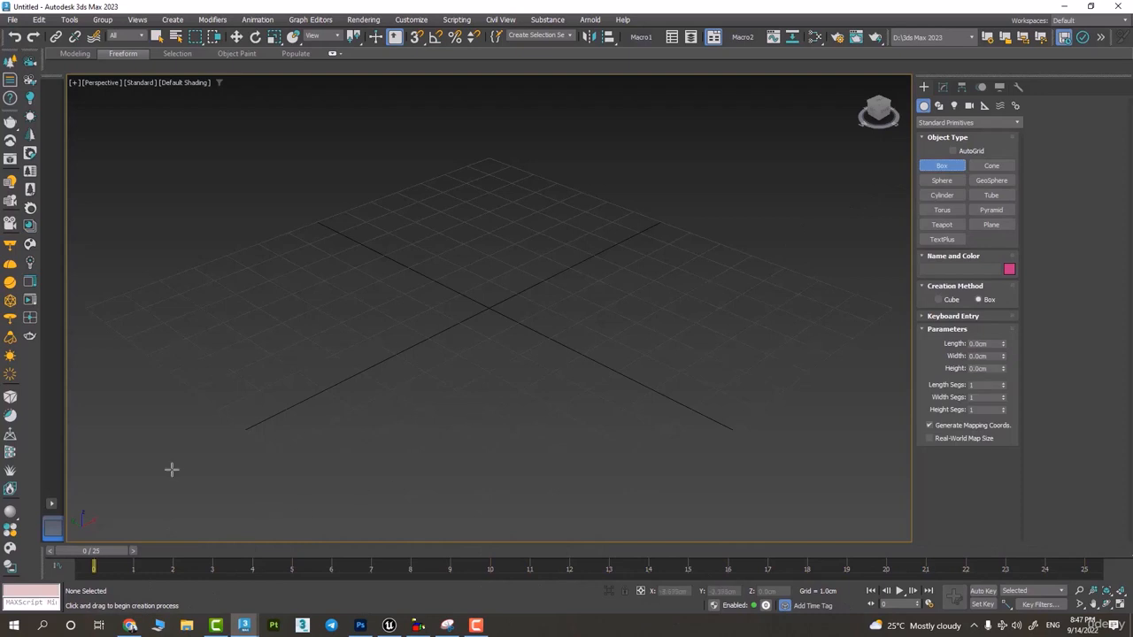
{"action": "left_click_drag", "start_coordinate": [251, 389], "coordinate": [240, 450]}
{"action": "left_click", "coordinate": [277, 254]}
{"action": "key", "text": "w"}
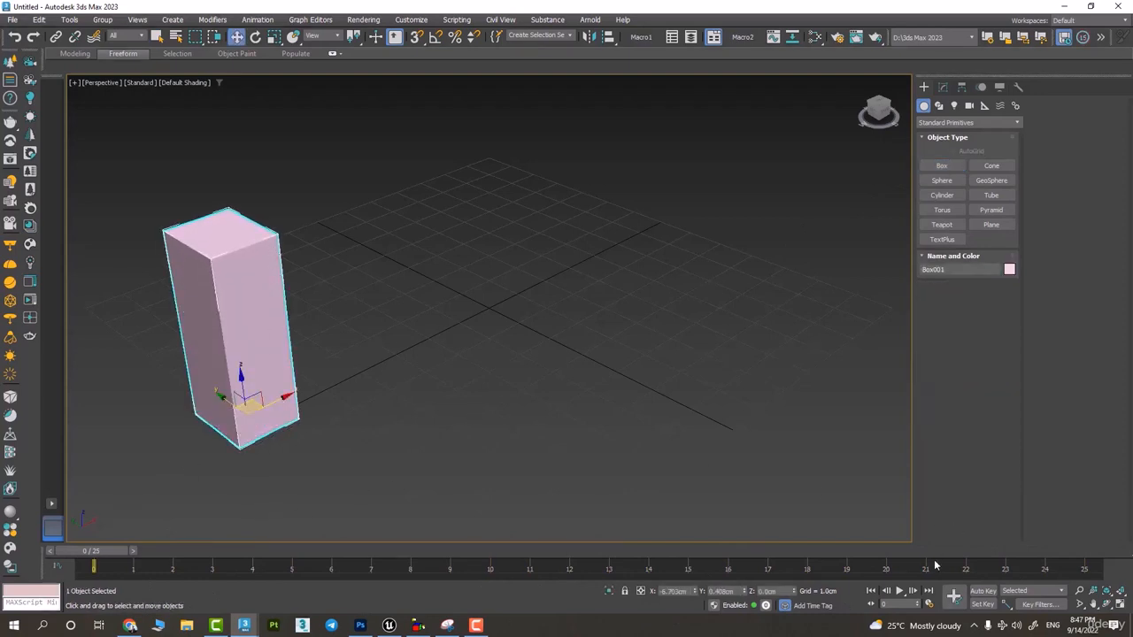
- Turn on Auto Key and animate the box moving to the far right side of the grid at frame 25
{"action": "left_click", "coordinate": [984, 591]}
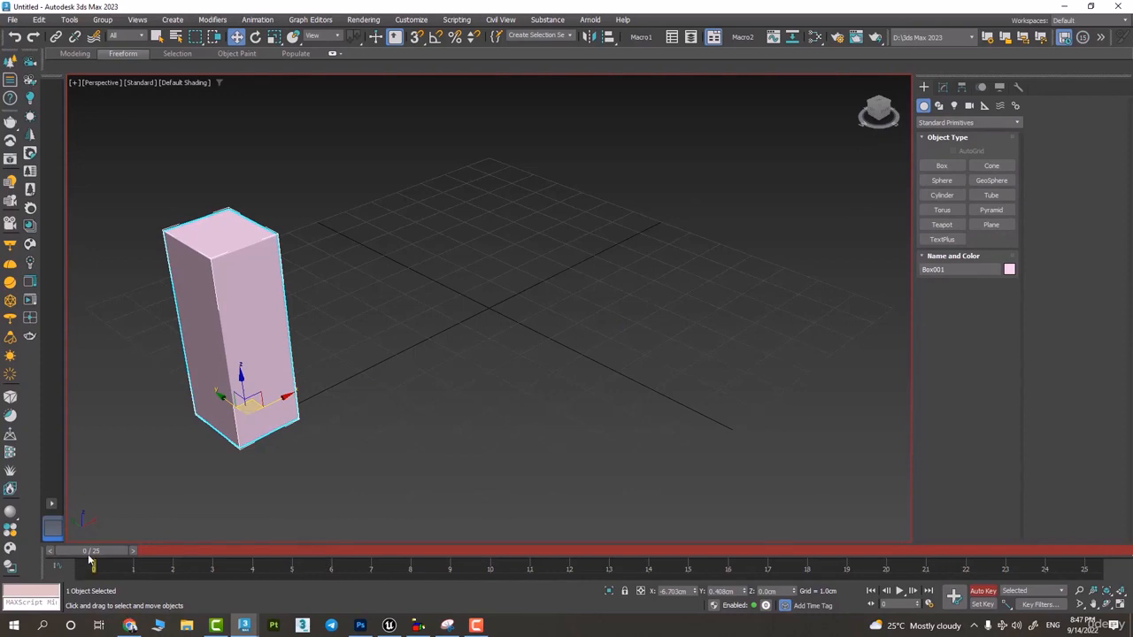
{"action": "left_click_drag", "start_coordinate": [90, 554], "coordinate": [1106, 550]}
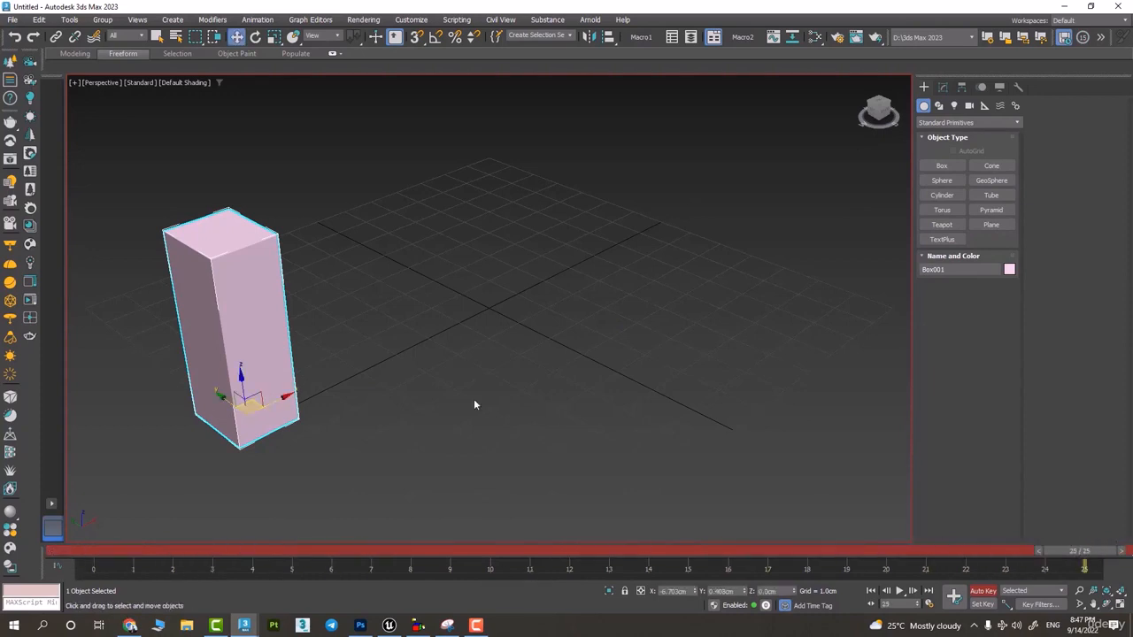
{"action": "left_click_drag", "start_coordinate": [265, 404], "coordinate": [699, 197]}
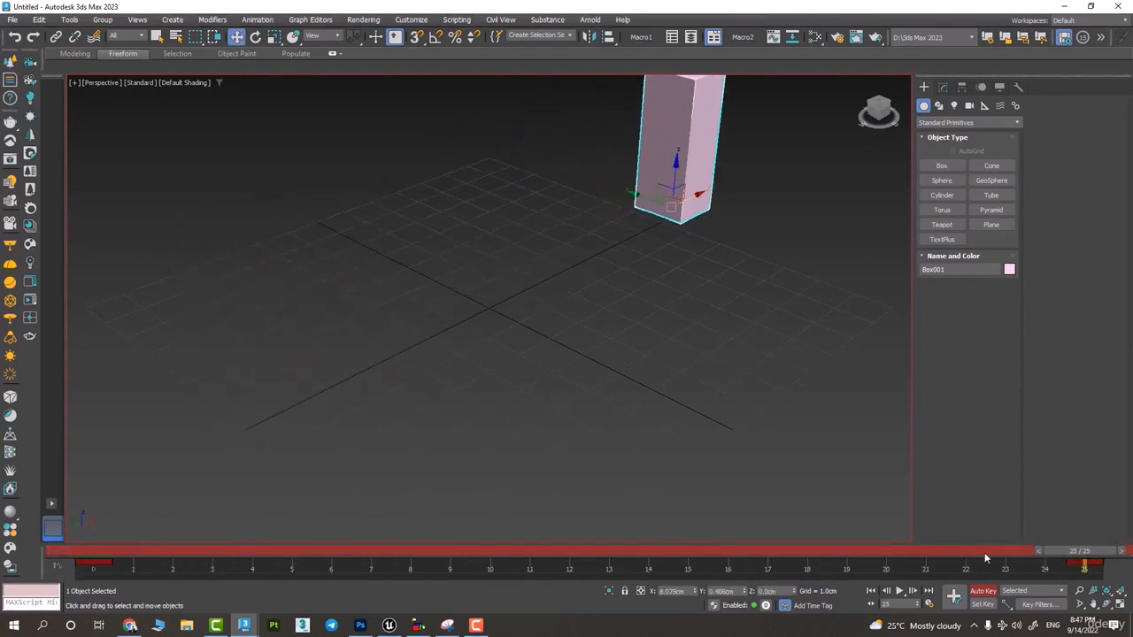
- Scrub the box animation from frame 0 and play it back to check its speed
{"action": "left_click_drag", "start_coordinate": [1081, 560], "coordinate": [89, 559]}
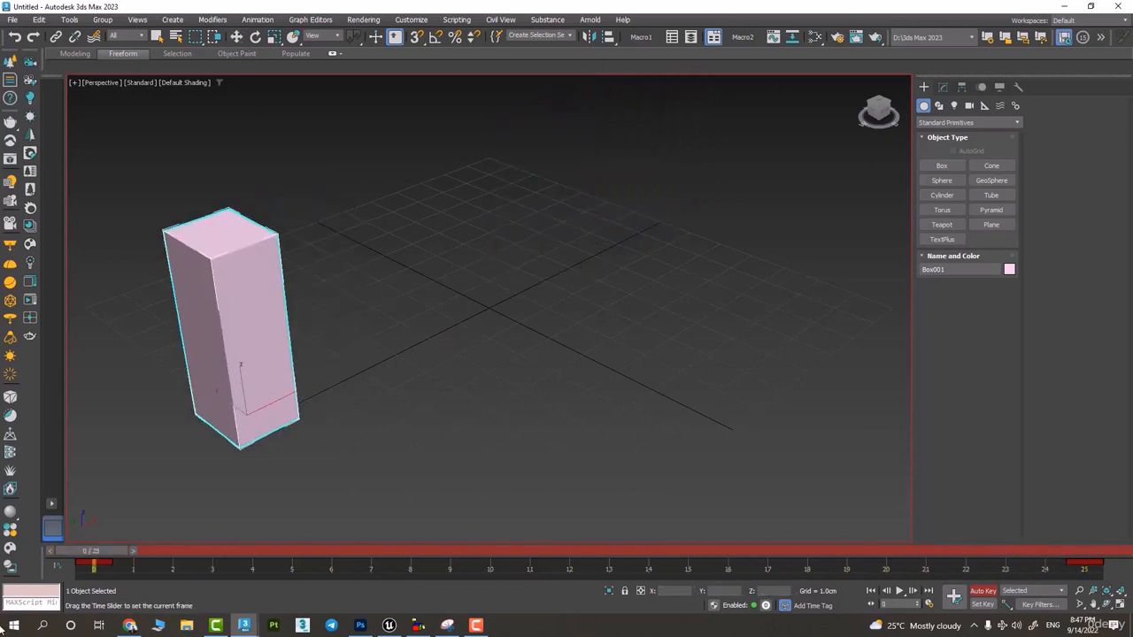
{"action": "key", "text": "/"}
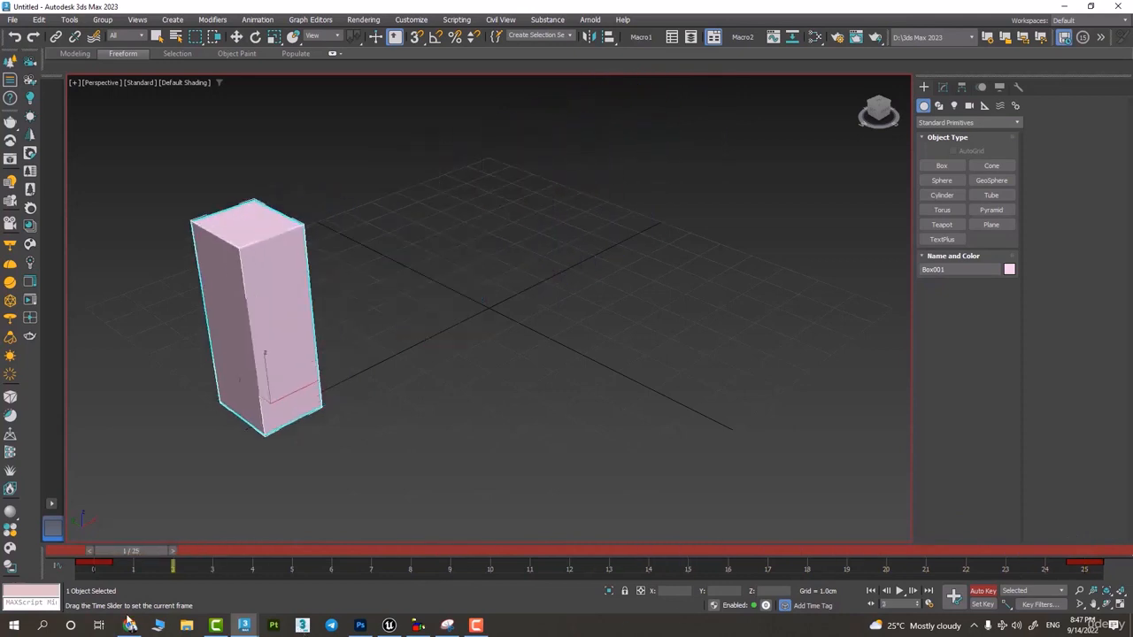
{"action": "left_click_drag", "start_coordinate": [126, 615], "coordinate": [14, 576]}
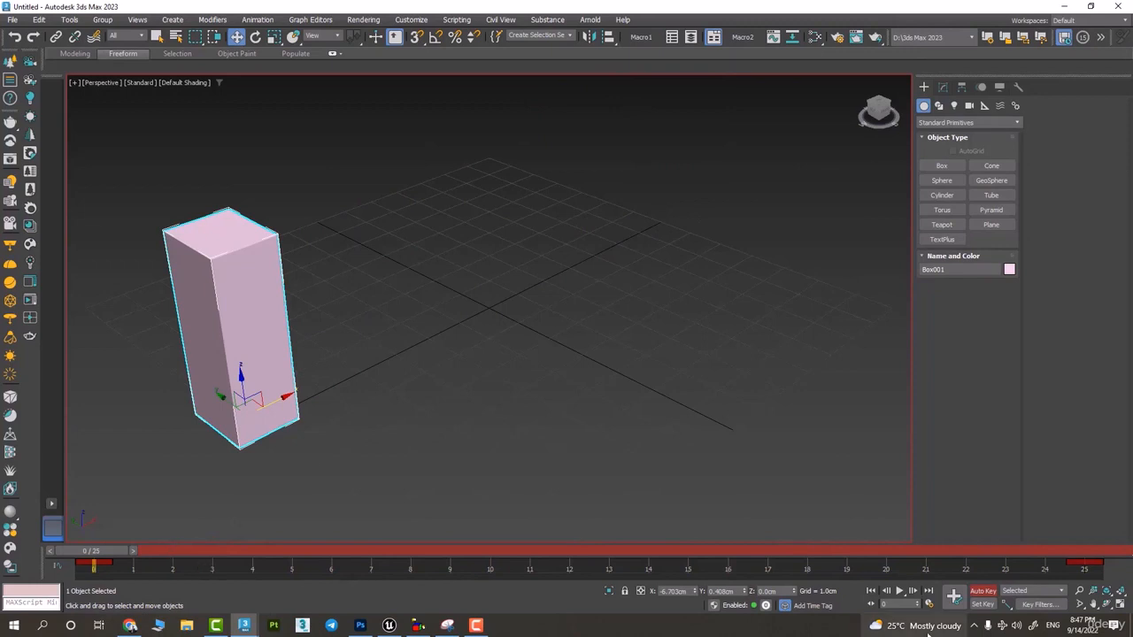
{"action": "left_click", "coordinate": [900, 590]}
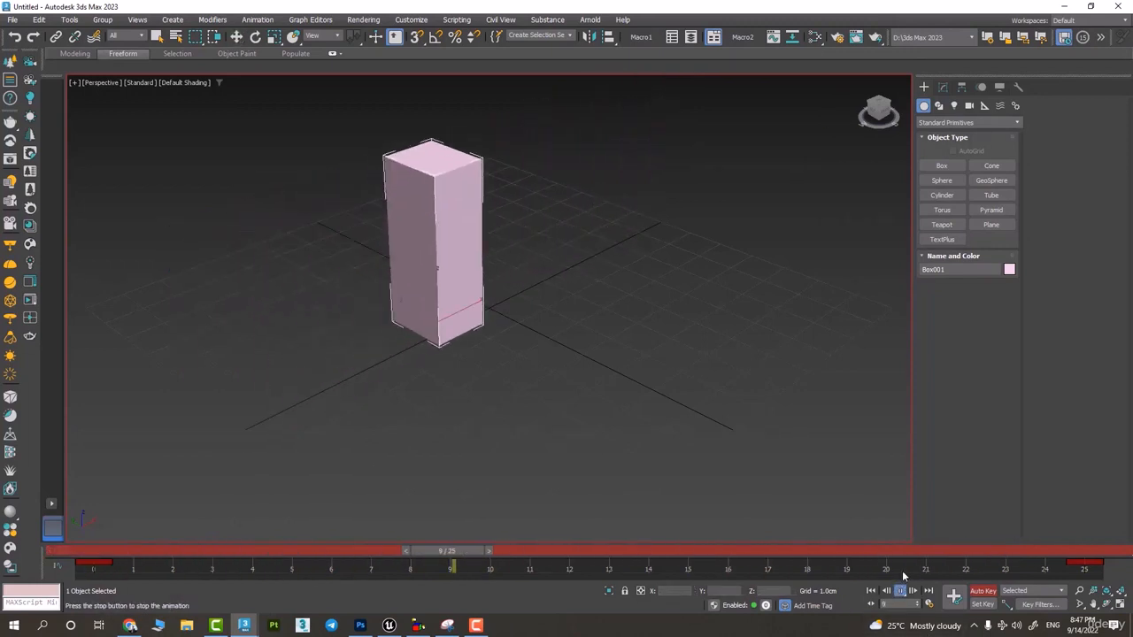
{"action": "left_click", "coordinate": [900, 591]}
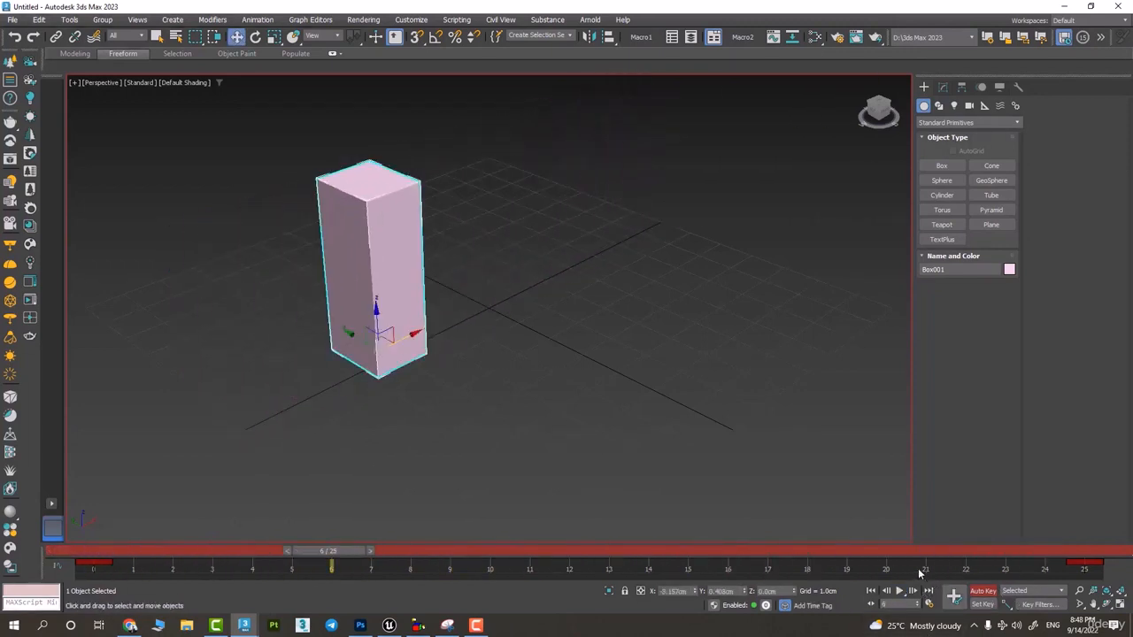
- Extend the animation range to 106 frames and move the box's end key from frame 25 to frame 100
{"action": "right_click_drag", "start_coordinate": [1044, 567], "coordinate": [106, 579], "text": "ctrl+alt"}
{"action": "right_click_drag", "start_coordinate": [766, 568], "coordinate": [108, 573], "text": "ctrl+alt"}
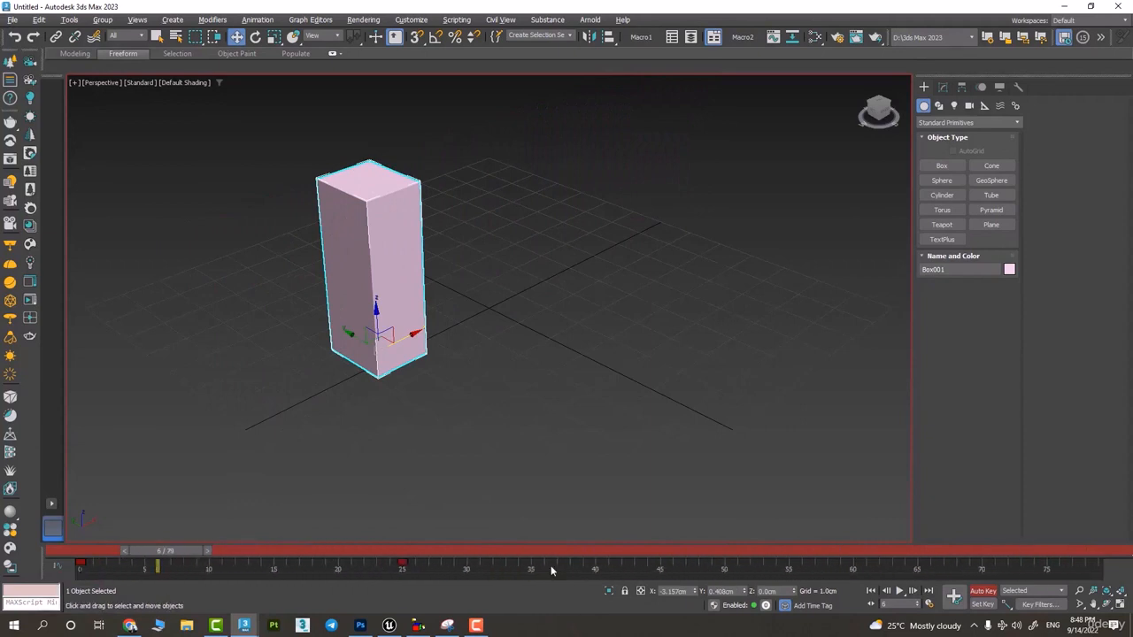
{"action": "right_click", "coordinate": [122, 580]}
{"action": "left_click", "coordinate": [550, 582]}
{"action": "right_click_drag", "start_coordinate": [471, 568], "coordinate": [124, 585], "text": "ctrl+alt"}
{"action": "left_click_drag", "start_coordinate": [318, 563], "coordinate": [1044, 573]}
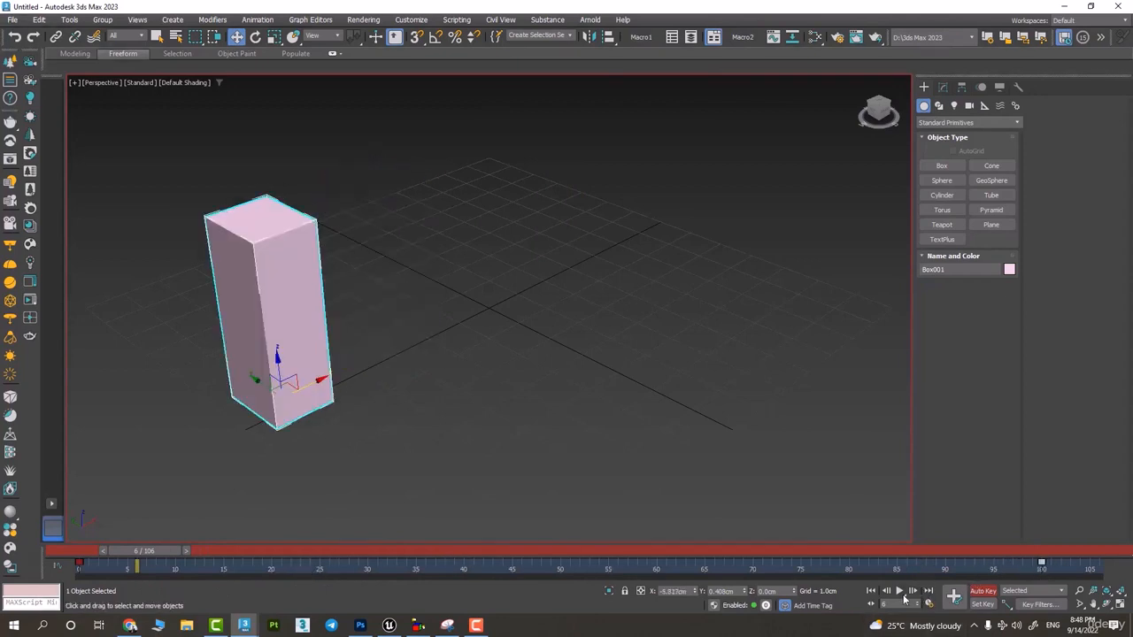
- Play and scrub the lengthened box animation to compare its motion with the shorter version
{"action": "left_click", "coordinate": [900, 592]}
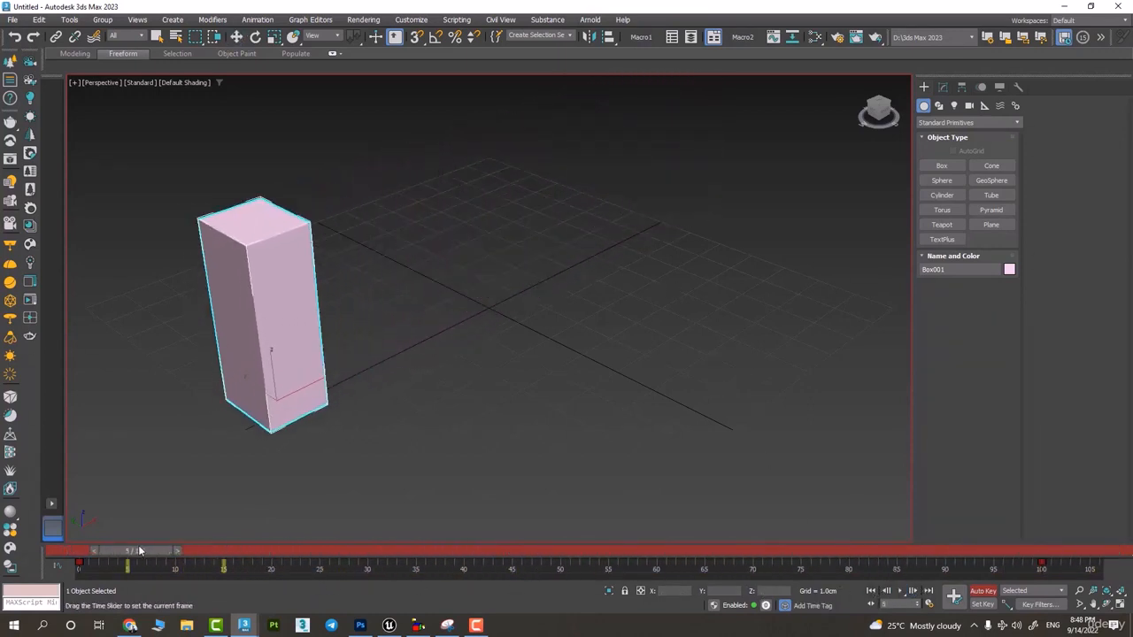
{"action": "left_click_drag", "start_coordinate": [995, 525], "coordinate": [621, 541]}
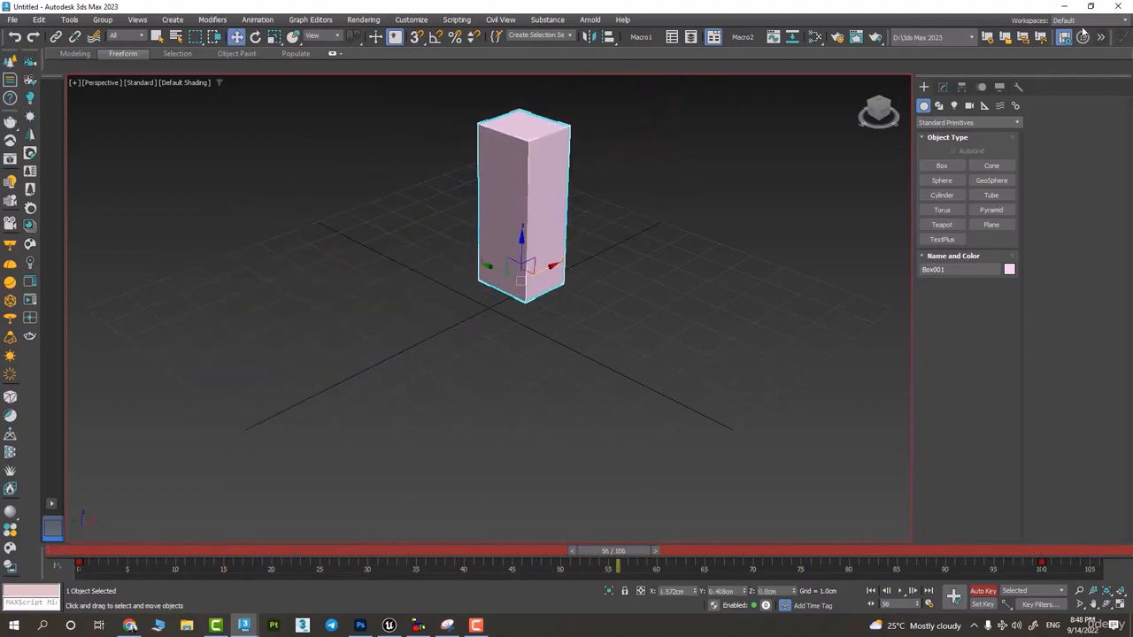
- Return to Unreal Editor and open the Save Level As dialog, closing it without saving a new level
{"action": "left_click", "coordinate": [1068, 10]}
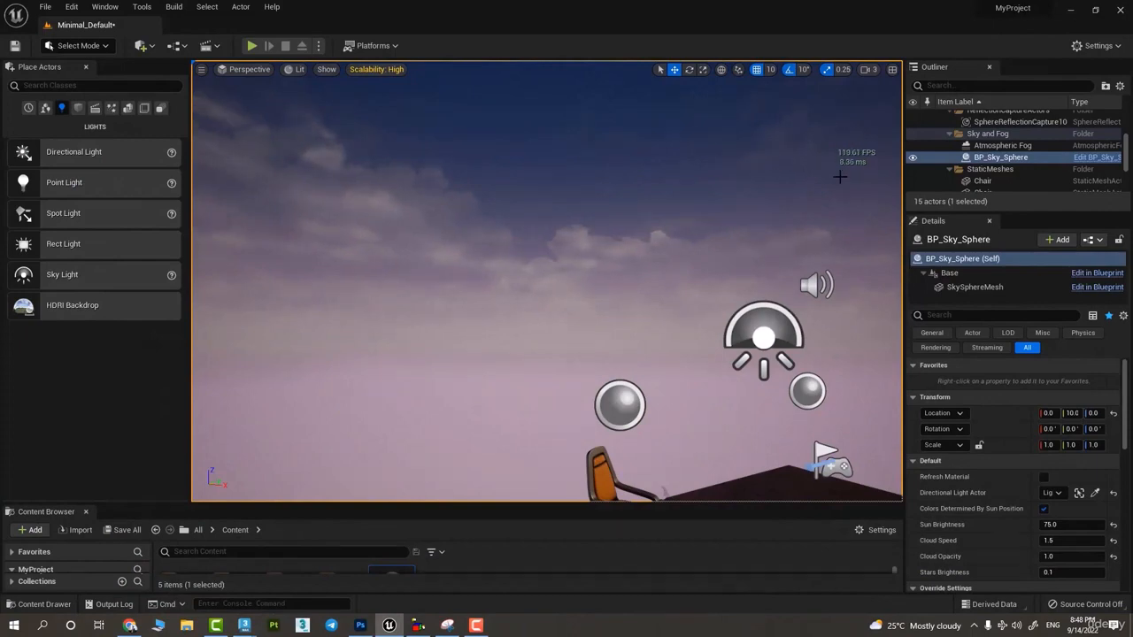
{"action": "key", "text": "ctrl+shift+s"}
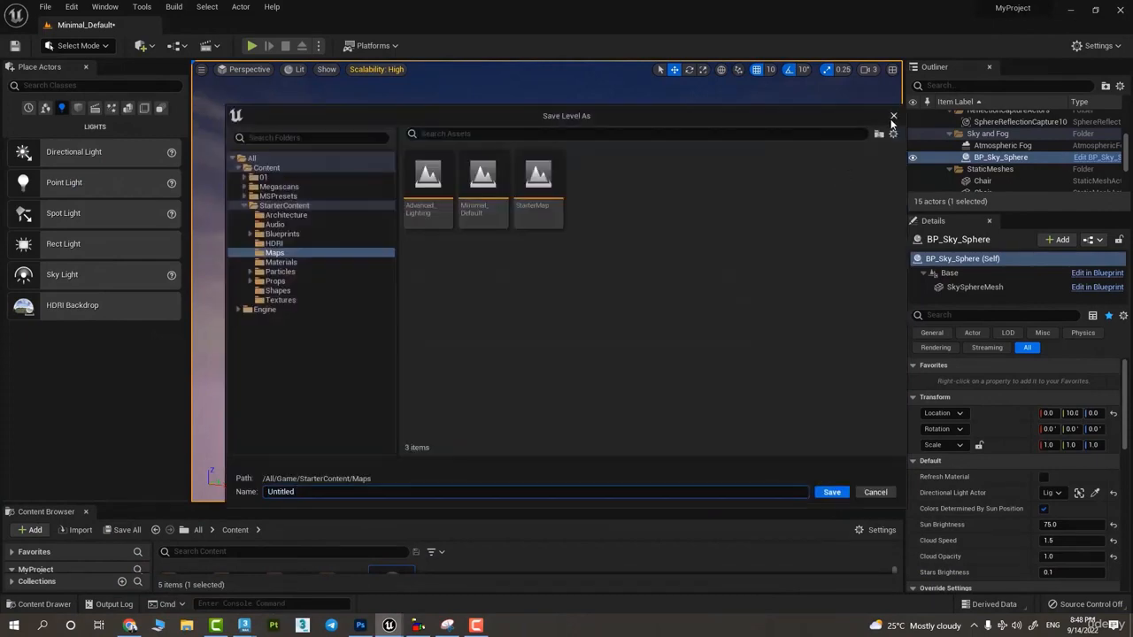
{"action": "left_click", "coordinate": [892, 117]}
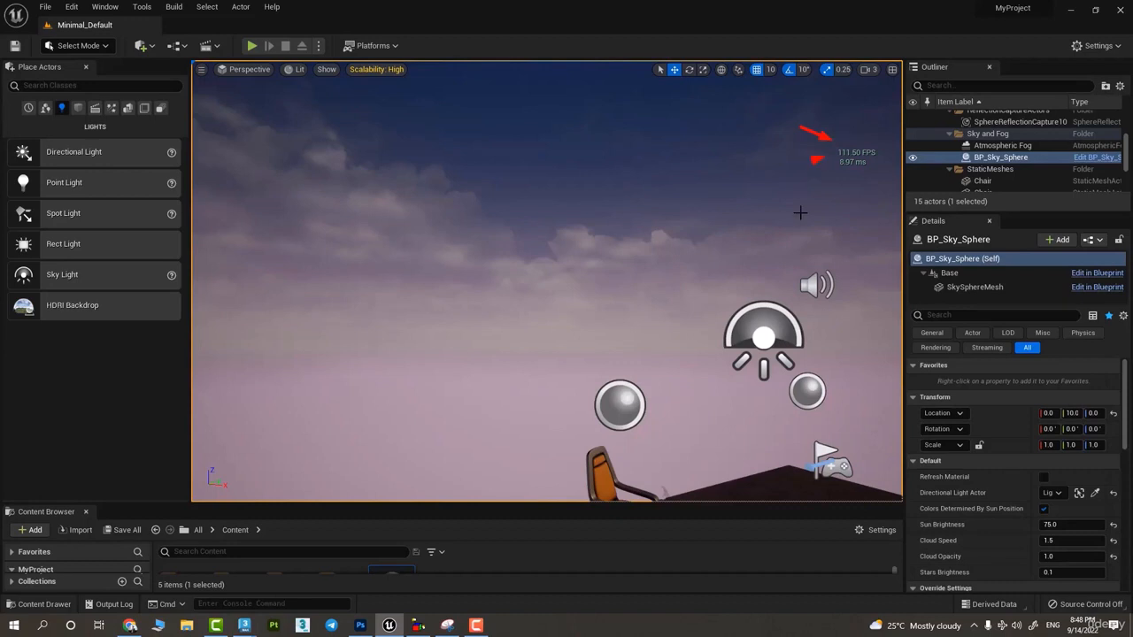
- Bring the table and chairs into view and turn off Show Stats for the viewport
{"action": "key", "text": "f"}
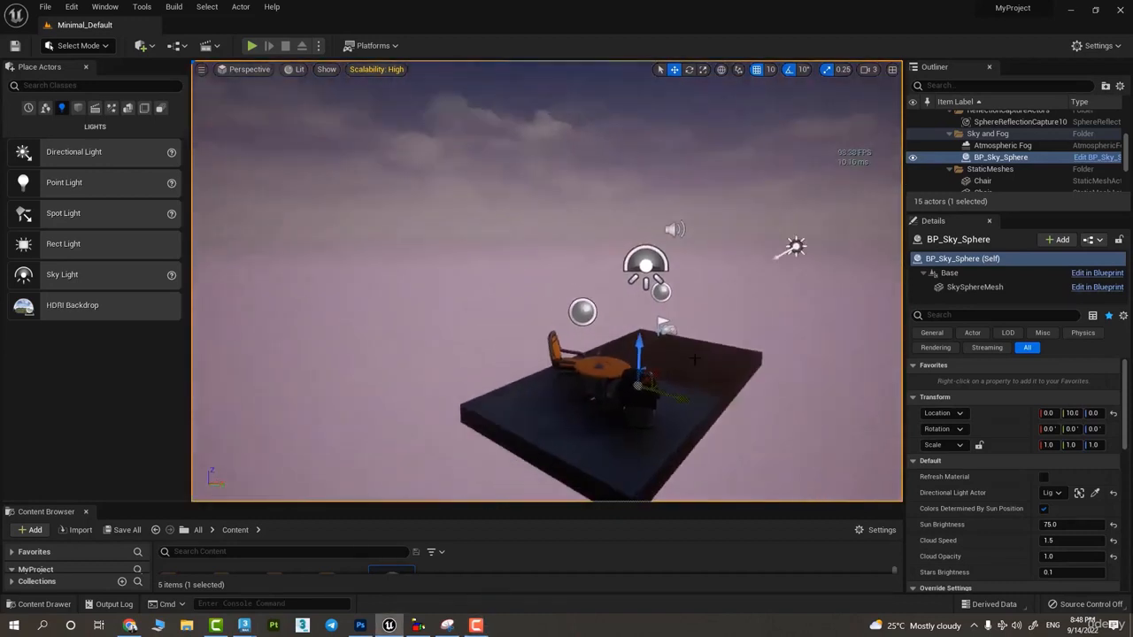
{"action": "right_click_drag", "start_coordinate": [695, 359], "coordinate": [320, 263]}
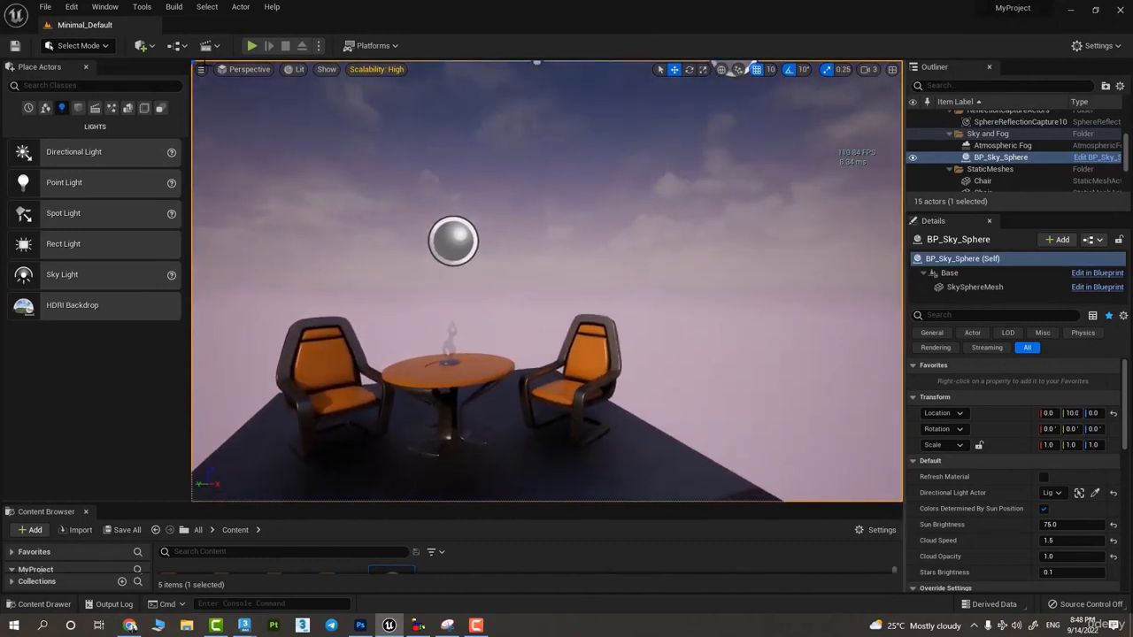
{"action": "left_click", "coordinate": [202, 69]}
{"action": "left_click", "coordinate": [253, 134]}
- Try a different viewport Field of View and set it back to 90
{"action": "left_click", "coordinate": [202, 69]}
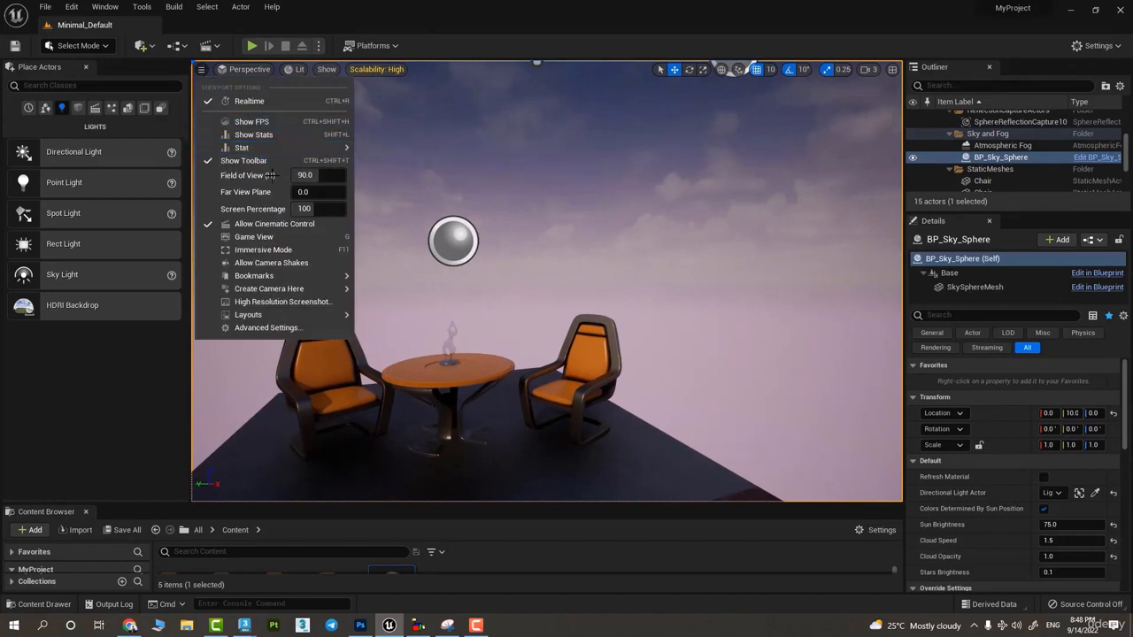
{"action": "mouse_move", "coordinate": [305, 176]}
{"action": "left_mouse_down"}
{"action": "mouse_move", "coordinate": [266, 175]}
{"action": "mouse_move", "coordinate": [336, 175]}
{"action": "mouse_move", "coordinate": [288, 176]}
{"action": "mouse_move", "coordinate": [311, 175]}
{"action": "left_mouse_up"}
{"action": "left_click", "coordinate": [311, 175]}
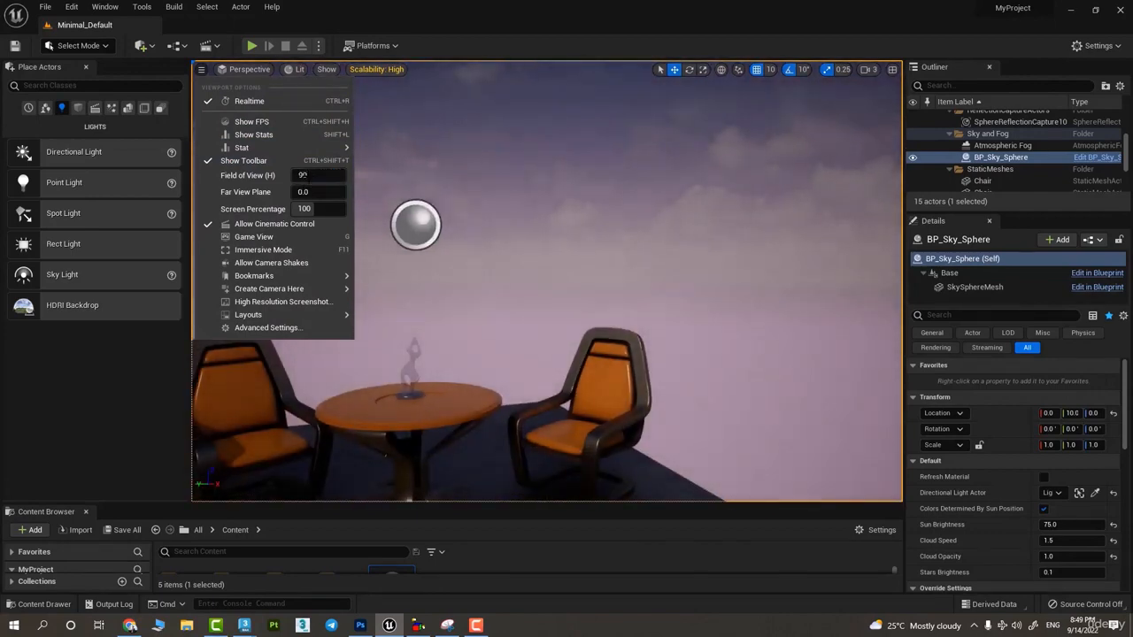
{"action": "key", "text": "Return"}
- Inspect the table and its glass ornament by zooming in and out from close-up to the surrounding chairs
{"action": "left_click_drag", "start_coordinate": [690, 251], "coordinate": [764, 306], "text": "alt"}
{"action": "scroll", "coordinate": [626, 240], "scroll_direction": "up", "scroll_amount": 8}
{"action": "scroll", "coordinate": [626, 237], "scroll_direction": "up", "scroll_amount": 8}
{"action": "scroll", "coordinate": [628, 221], "scroll_direction": "down", "scroll_amount": 6}
{"action": "scroll", "coordinate": [623, 342], "scroll_direction": "down", "scroll_amount": 8}
{"action": "scroll", "coordinate": [753, 306], "scroll_direction": "up", "scroll_amount": 7}
{"action": "scroll", "coordinate": [765, 305], "scroll_direction": "up", "scroll_amount": 6}
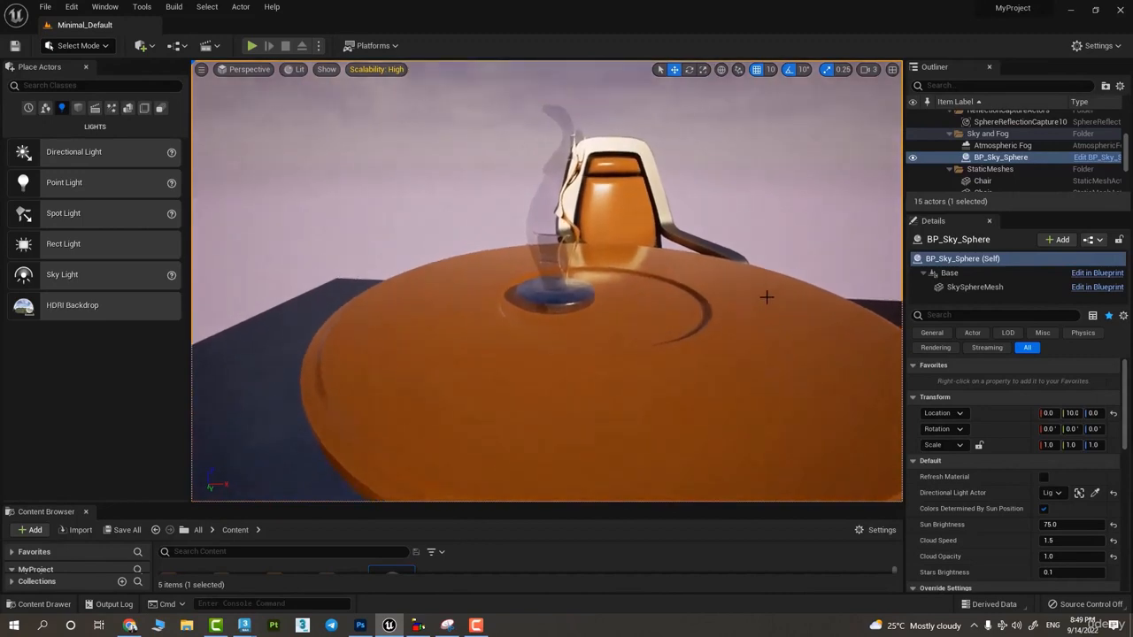
{"action": "scroll", "coordinate": [771, 293], "scroll_direction": "up", "scroll_amount": 8}
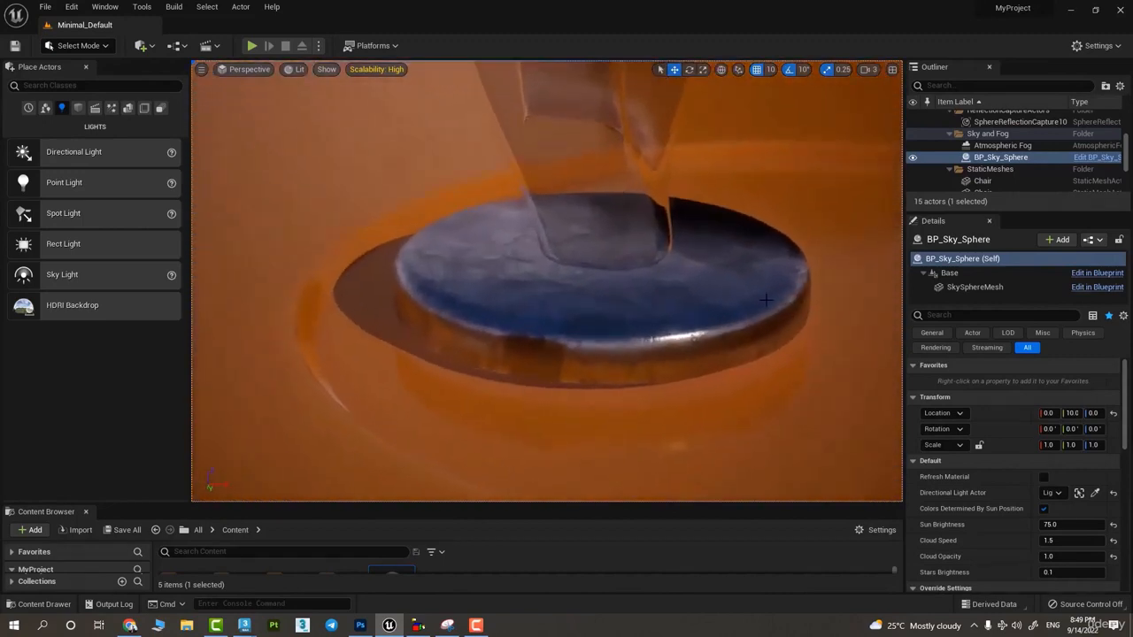
{"action": "scroll", "coordinate": [627, 243], "scroll_direction": "down", "scroll_amount": 10}
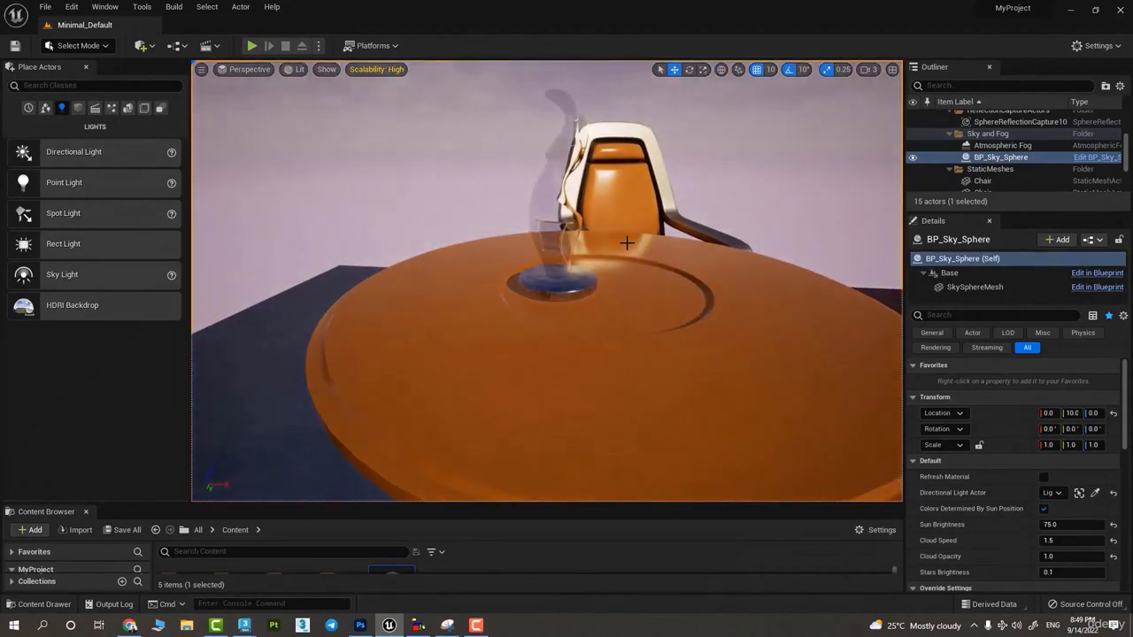
{"action": "scroll", "coordinate": [627, 243], "scroll_direction": "up", "scroll_amount": 10}
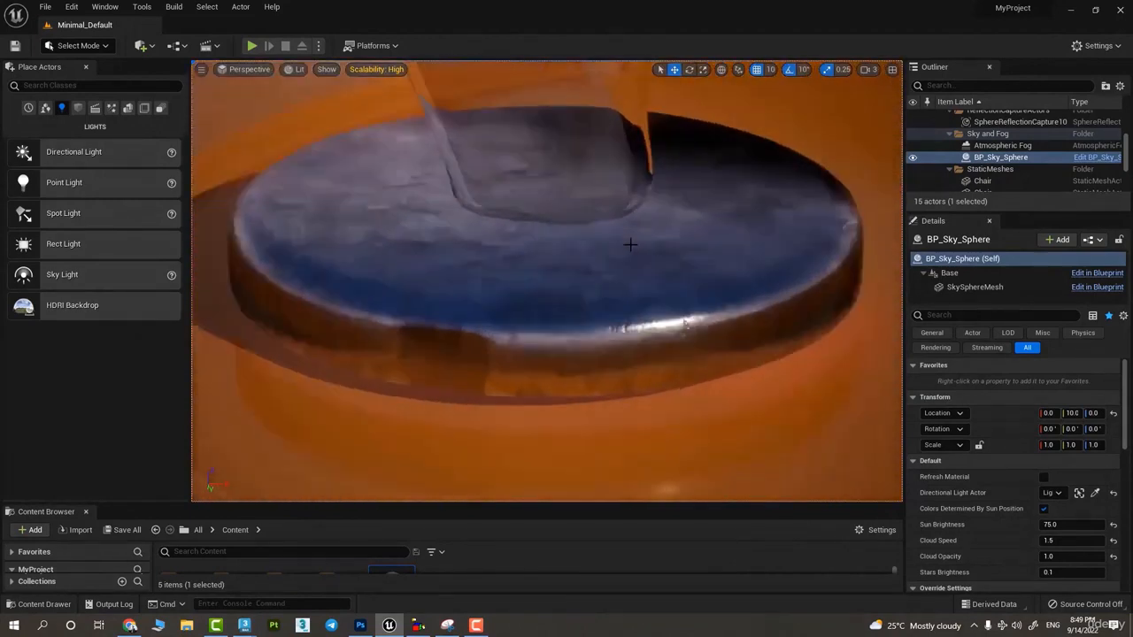
{"action": "scroll", "coordinate": [629, 245], "scroll_direction": "up", "scroll_amount": 3}
{"action": "scroll", "coordinate": [627, 243], "scroll_direction": "down", "scroll_amount": 6}
{"action": "scroll", "coordinate": [617, 217], "scroll_direction": "up", "scroll_amount": 8}
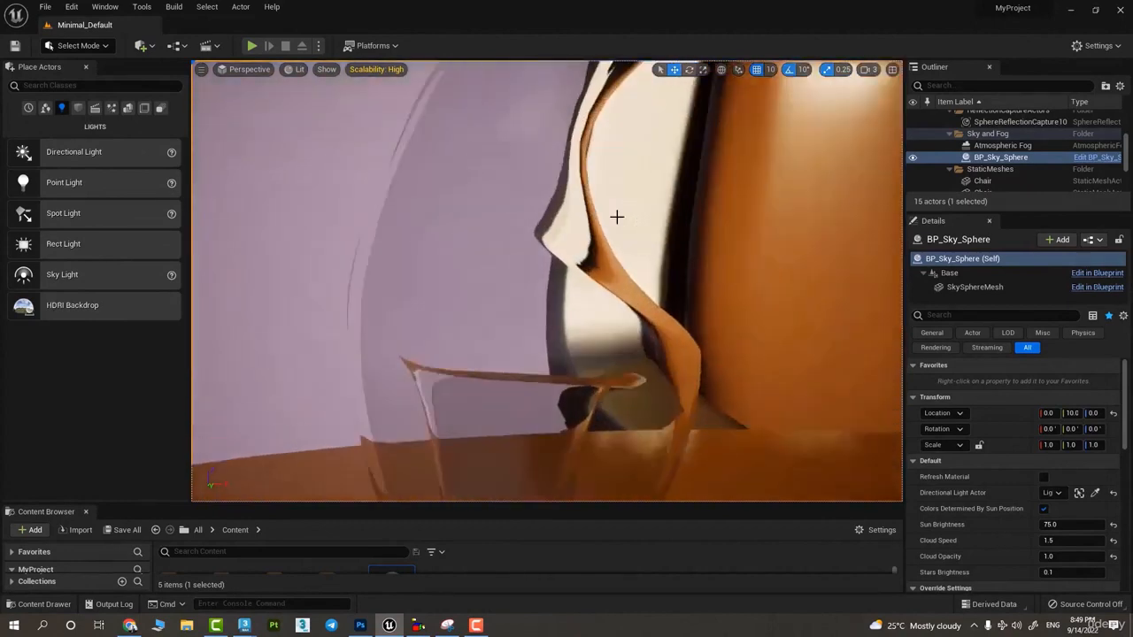
{"action": "scroll", "coordinate": [617, 217], "scroll_direction": "down", "scroll_amount": 8}
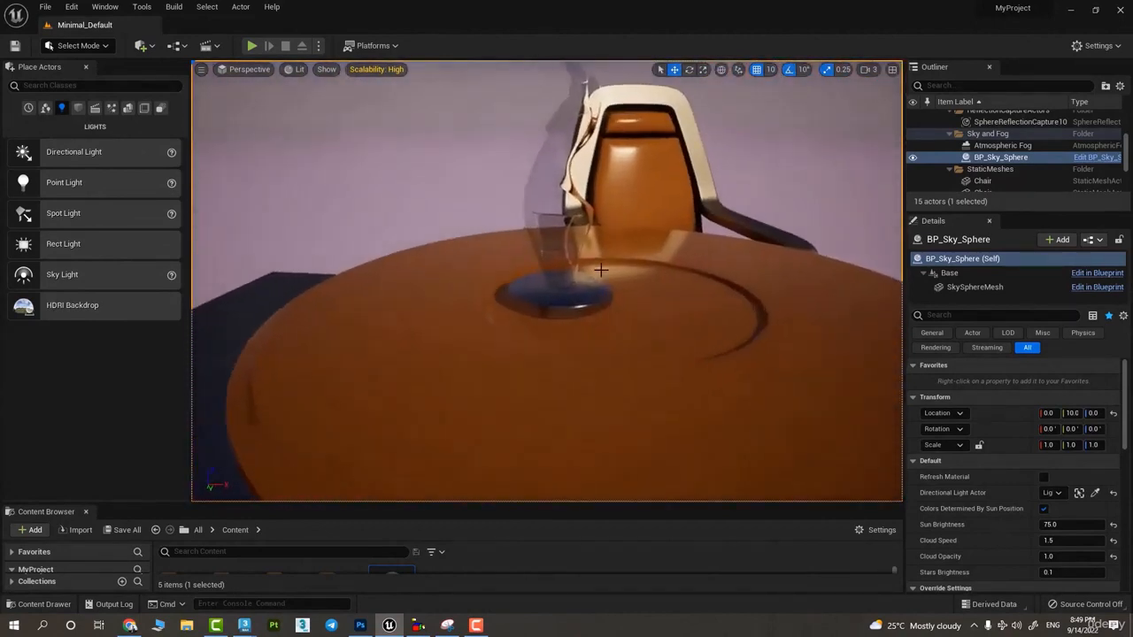
{"action": "scroll", "coordinate": [602, 269], "scroll_direction": "up", "scroll_amount": 10}
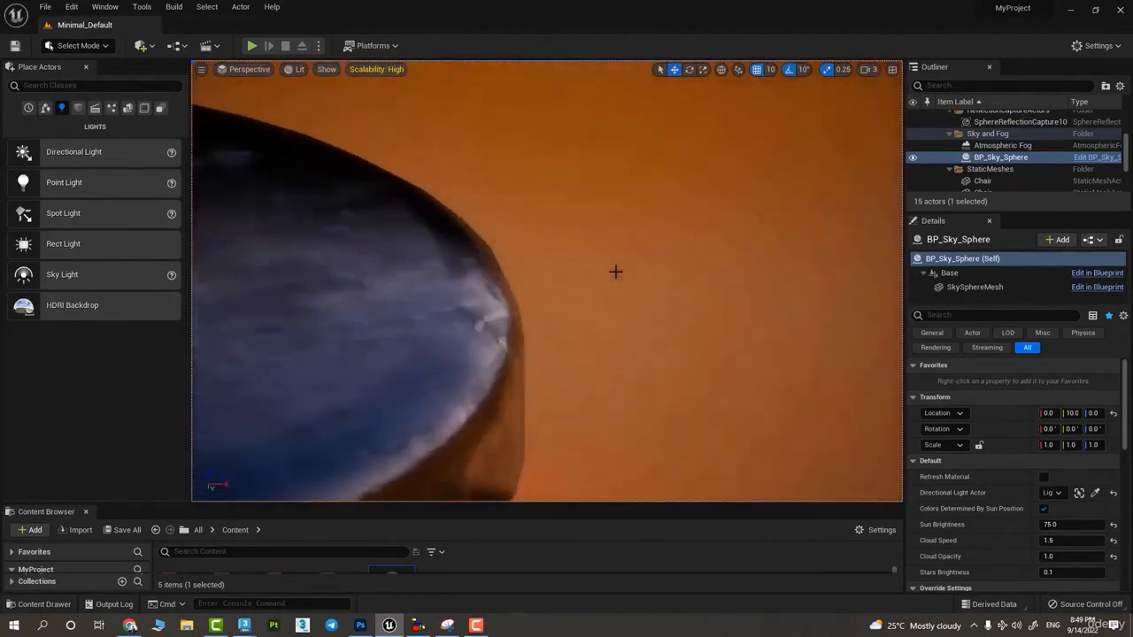
{"action": "scroll", "coordinate": [615, 272], "scroll_direction": "up", "scroll_amount": 1}
{"action": "right_click_drag", "start_coordinate": [615, 272], "coordinate": [616, 274]}
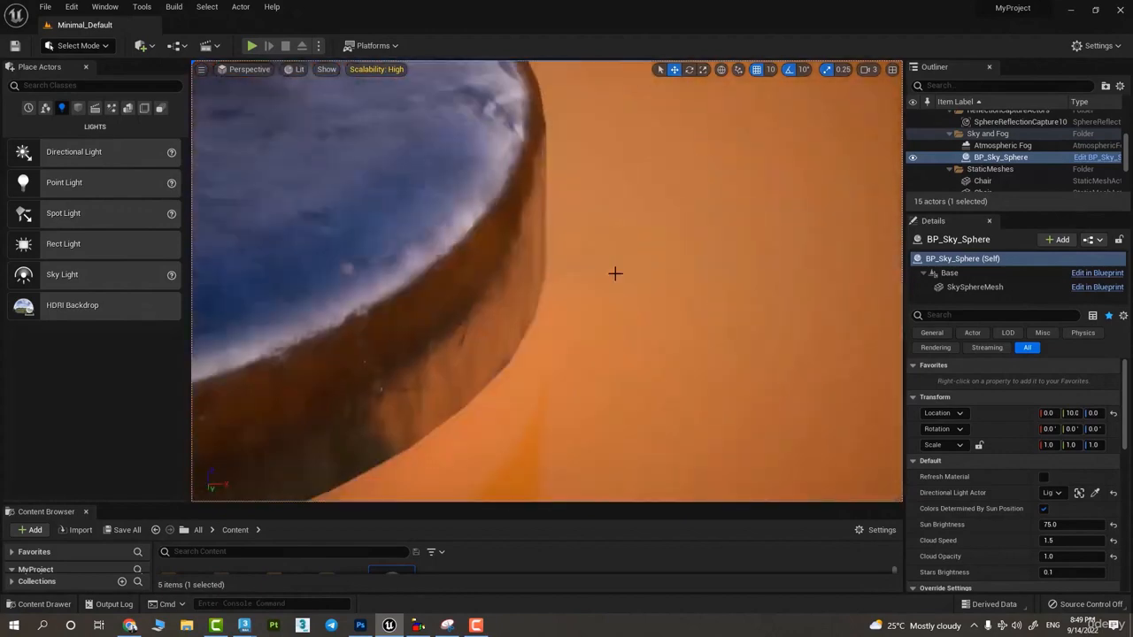
{"action": "scroll", "coordinate": [615, 274], "scroll_direction": "down", "scroll_amount": 15}
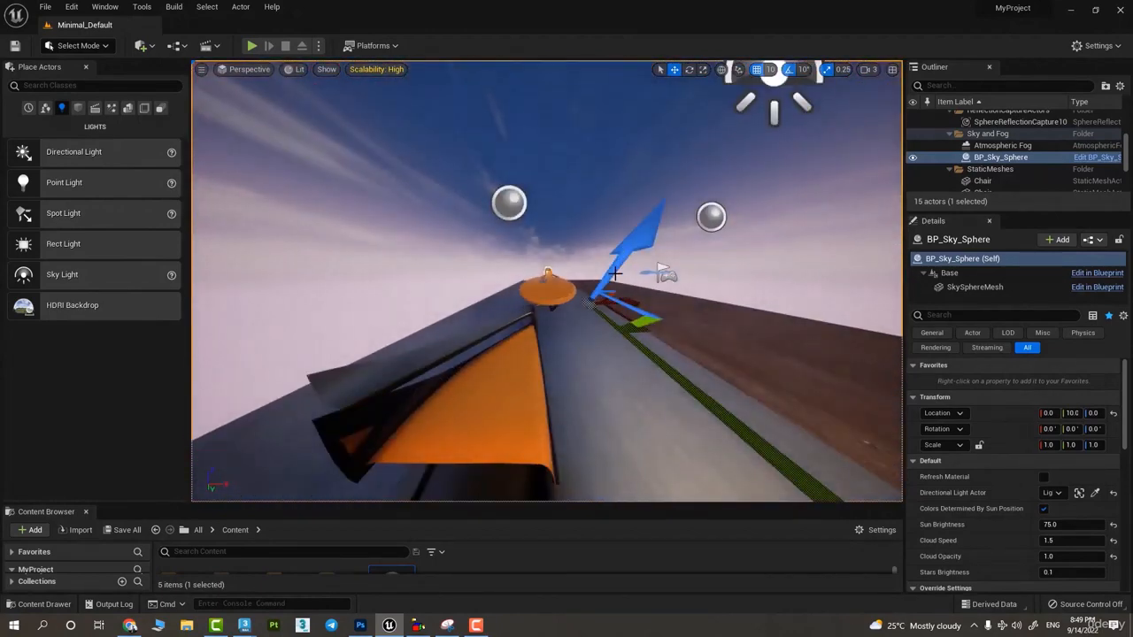
{"action": "right_click_drag", "start_coordinate": [615, 274], "coordinate": [615, 273]}
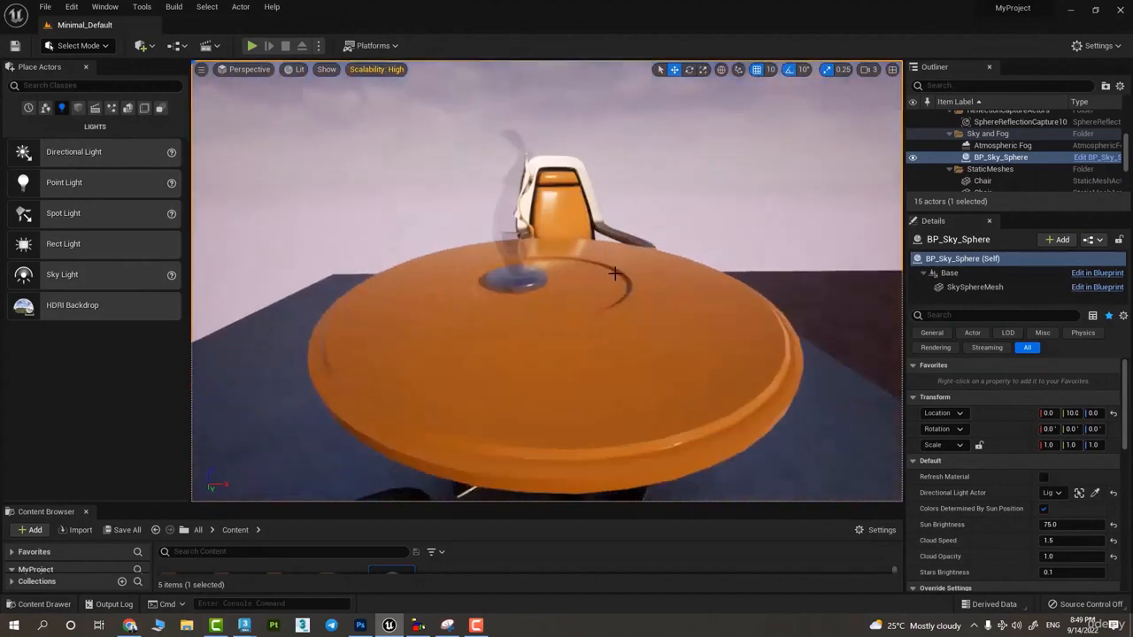
- Frame the table between the two chairs from a low side angle and create a CineCameraActor at that view
{"action": "left_click_drag", "start_coordinate": [540, 251], "coordinate": [939, 201], "text": "alt"}
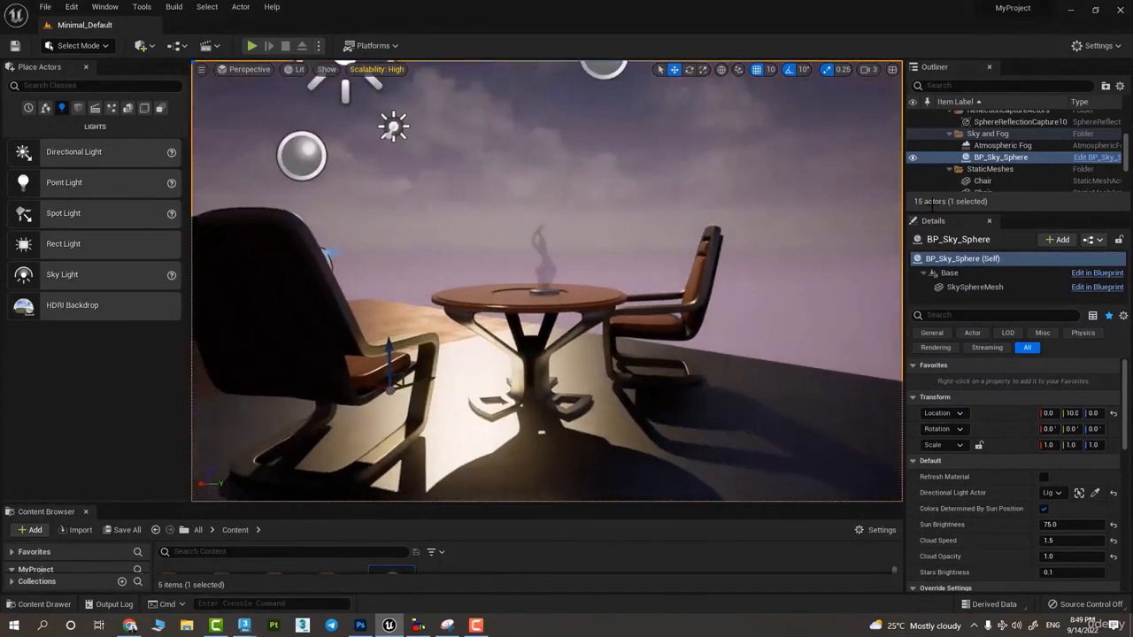
{"action": "left_click", "coordinate": [200, 70]}
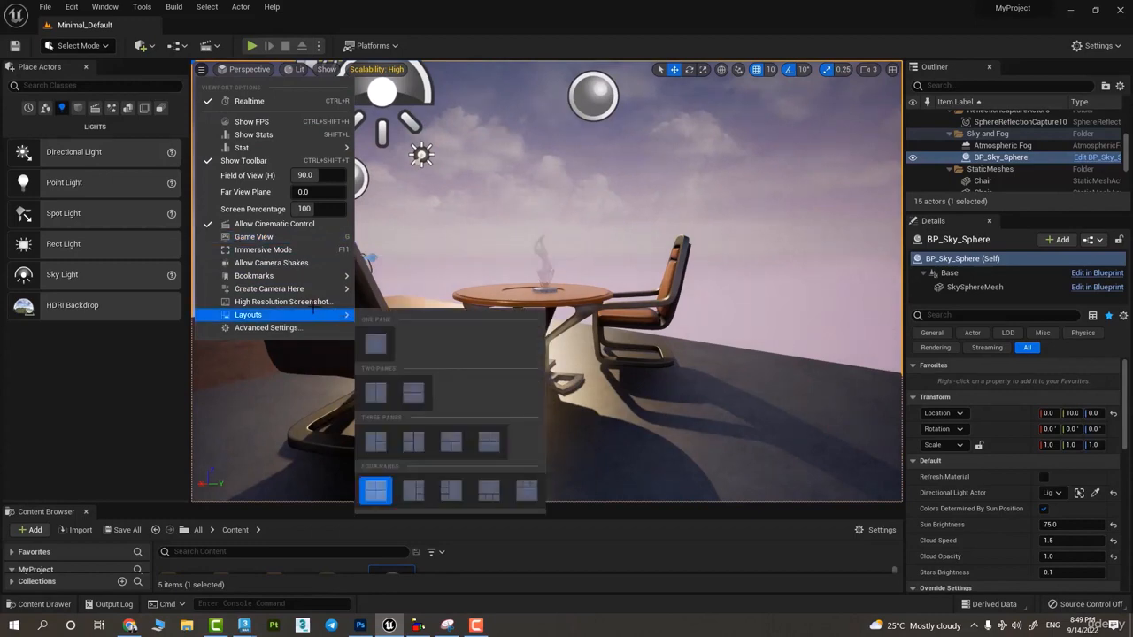
{"action": "mouse_move", "coordinate": [270, 290]}
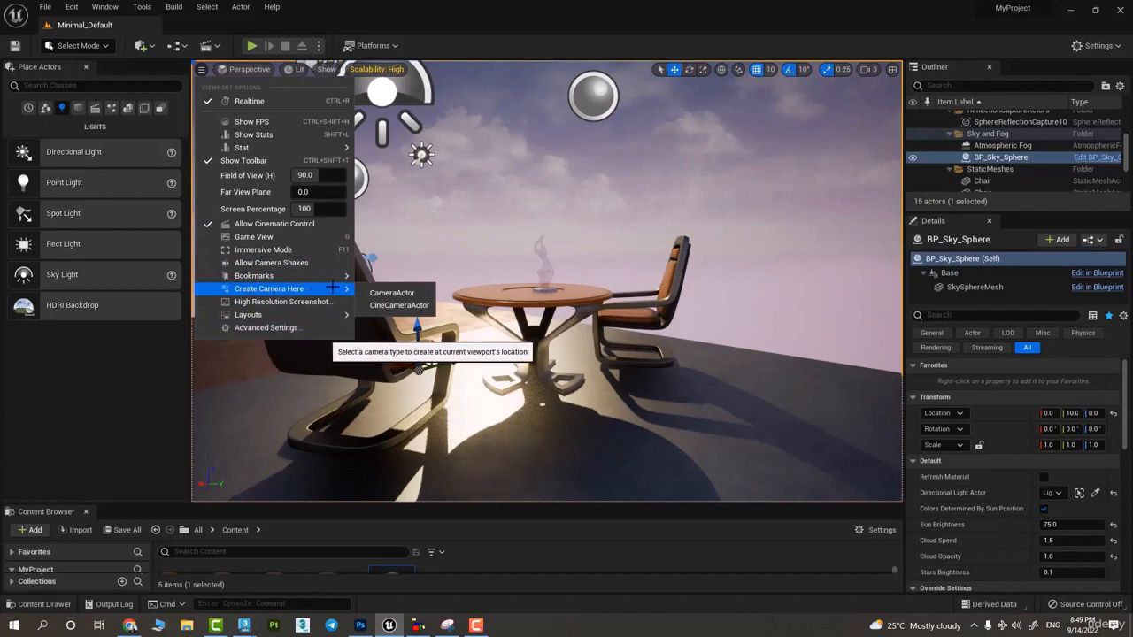
{"action": "left_click_drag", "start_coordinate": [600, 274], "coordinate": [342, 101], "text": "alt"}
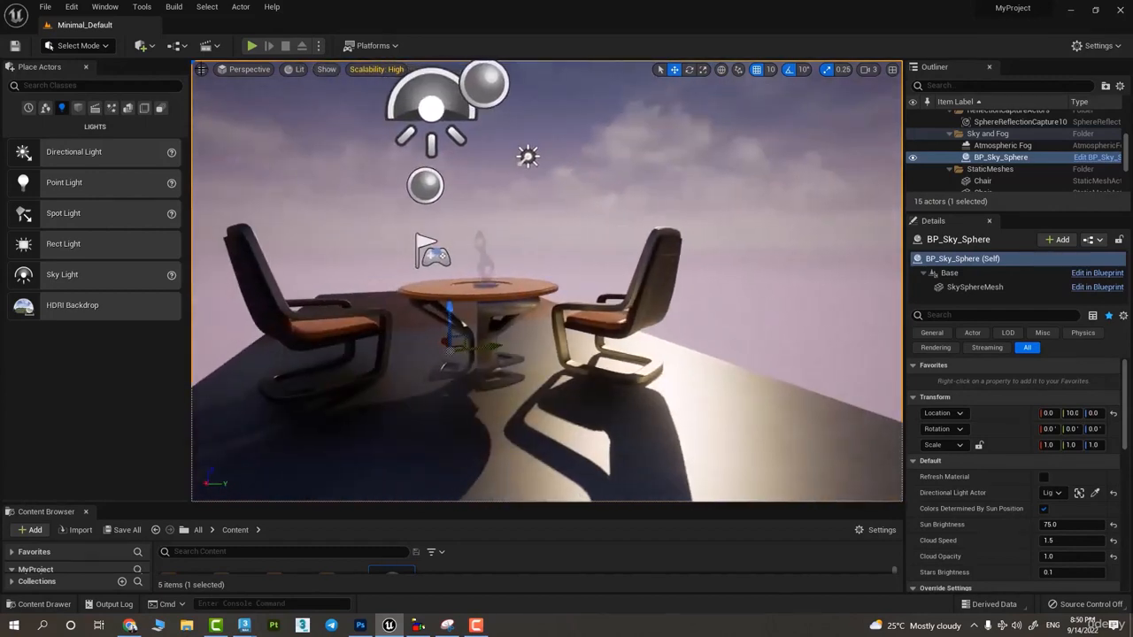
{"action": "left_click", "coordinate": [201, 69]}
{"action": "mouse_move", "coordinate": [274, 285]}
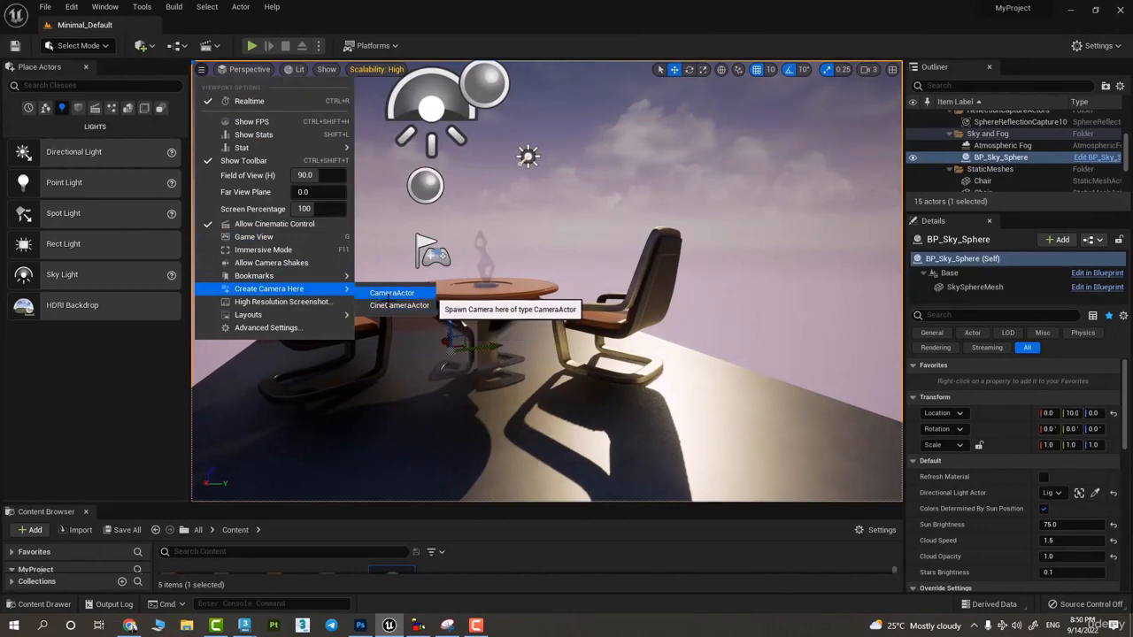
{"action": "left_click", "coordinate": [400, 305]}
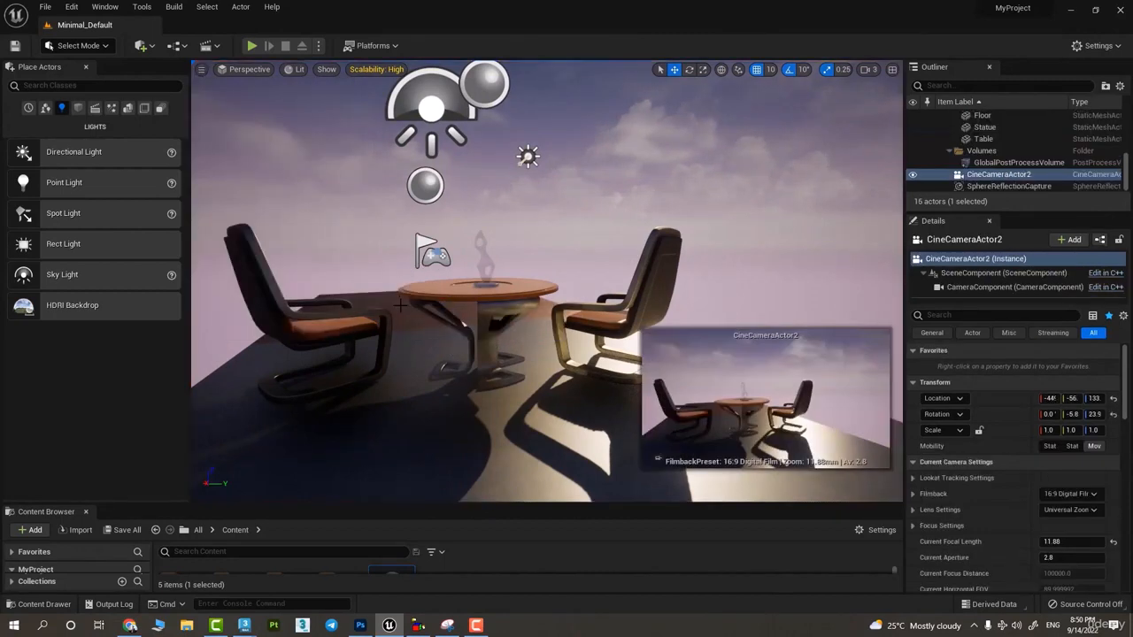
- Create a CameraActor from a raised view of the table and both chairs, and select the cine camera for comparison
{"action": "key", "text": "f"}
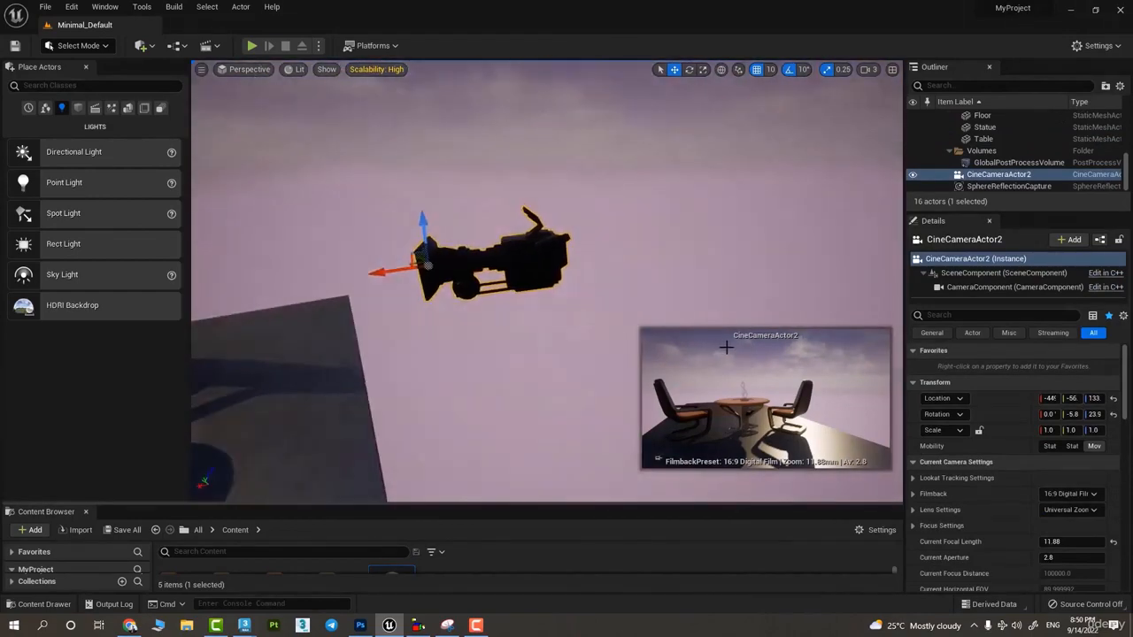
{"action": "right_click_drag", "start_coordinate": [726, 347], "coordinate": [745, 382]}
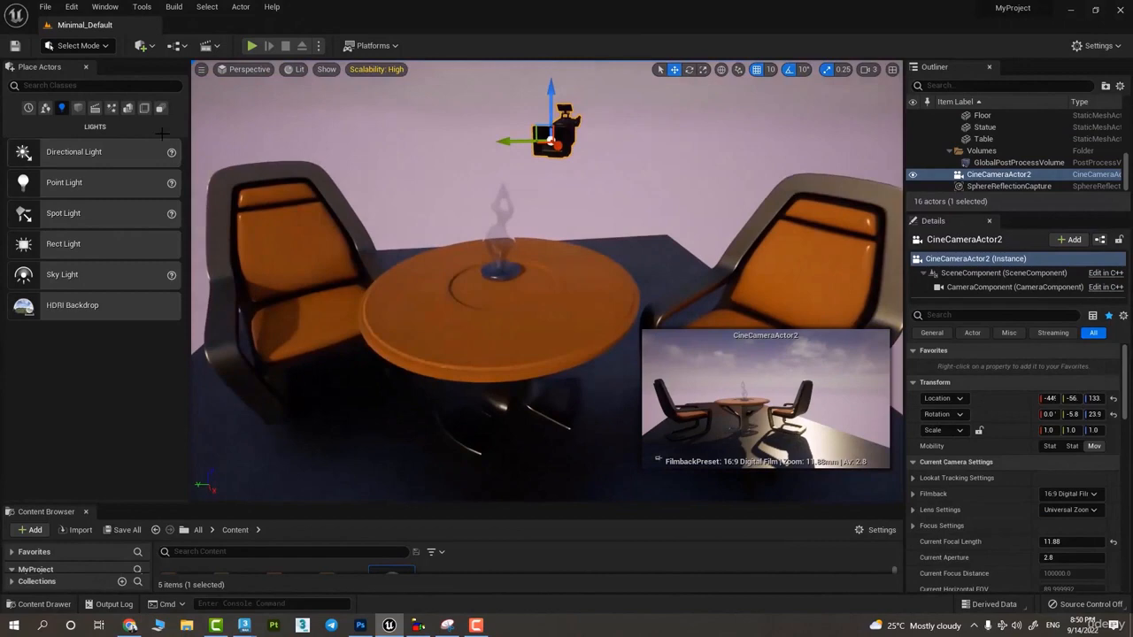
{"action": "left_click", "coordinate": [201, 69]}
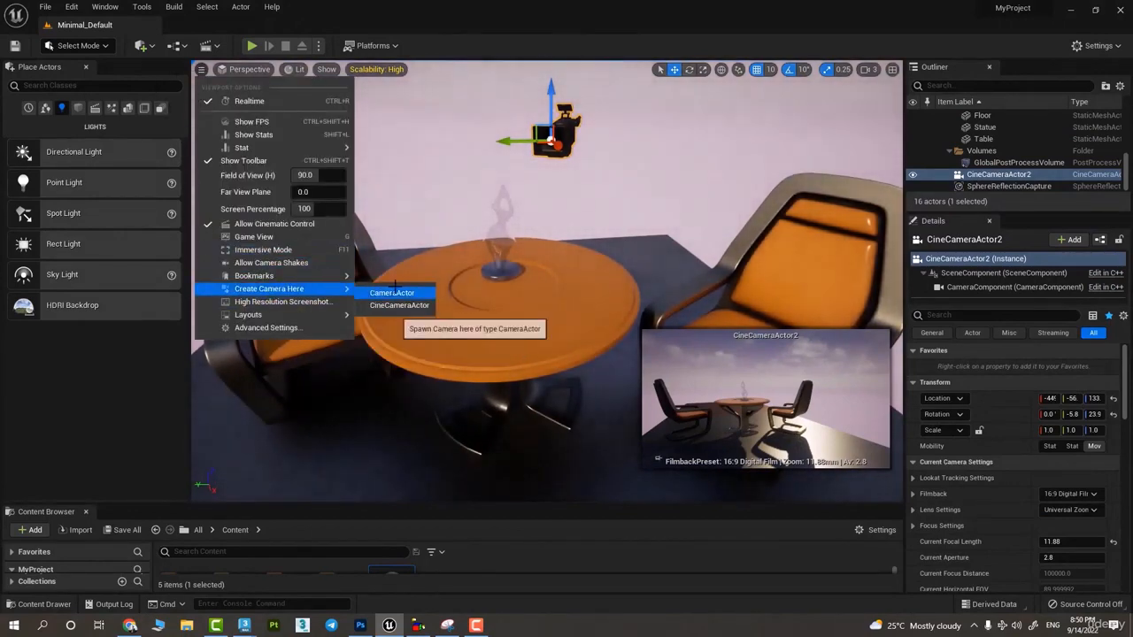
{"action": "left_click", "coordinate": [389, 289]}
{"action": "right_click_drag", "start_coordinate": [455, 324], "coordinate": [540, 305]}
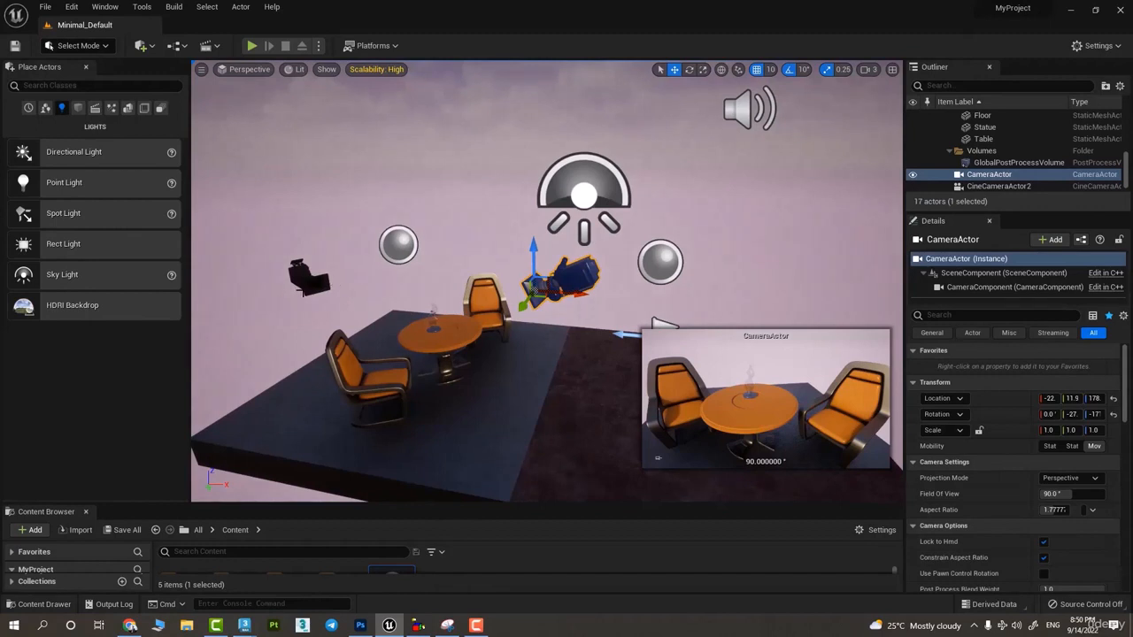
{"action": "left_click", "coordinate": [302, 292]}
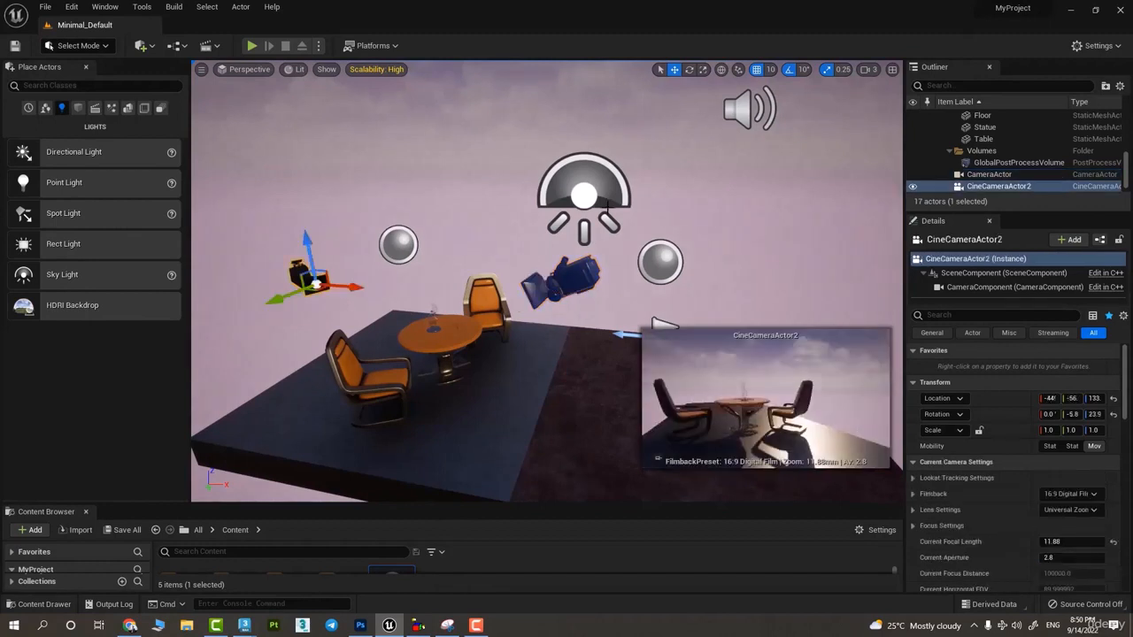
- Jump to viewport Bookmark 2 and switch through the other stored bookmarks
{"action": "left_click", "coordinate": [201, 69]}
{"action": "mouse_move", "coordinate": [327, 293]}
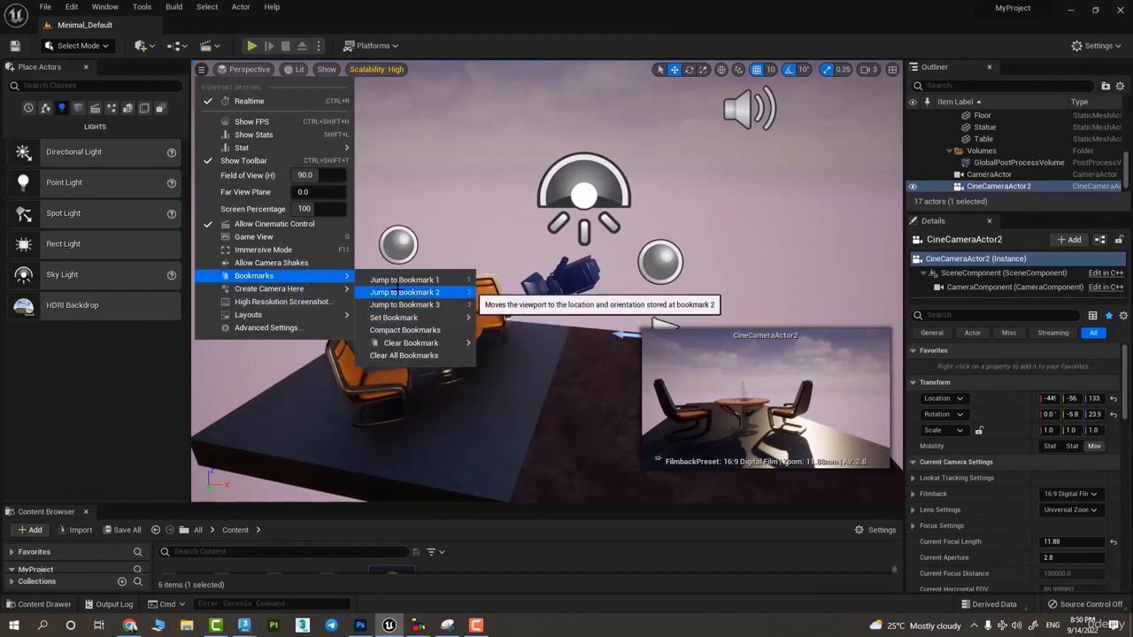
{"action": "left_click", "coordinate": [400, 292]}
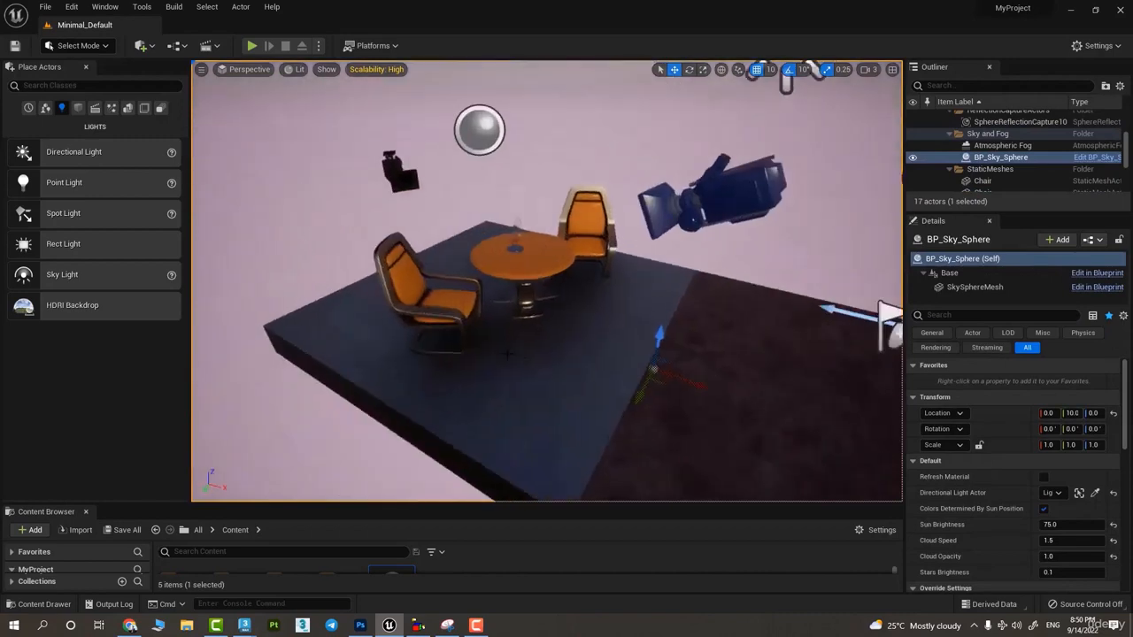
{"action": "key", "text": "2"}
{"action": "key", "text": "3"}
{"action": "key", "text": "4"}
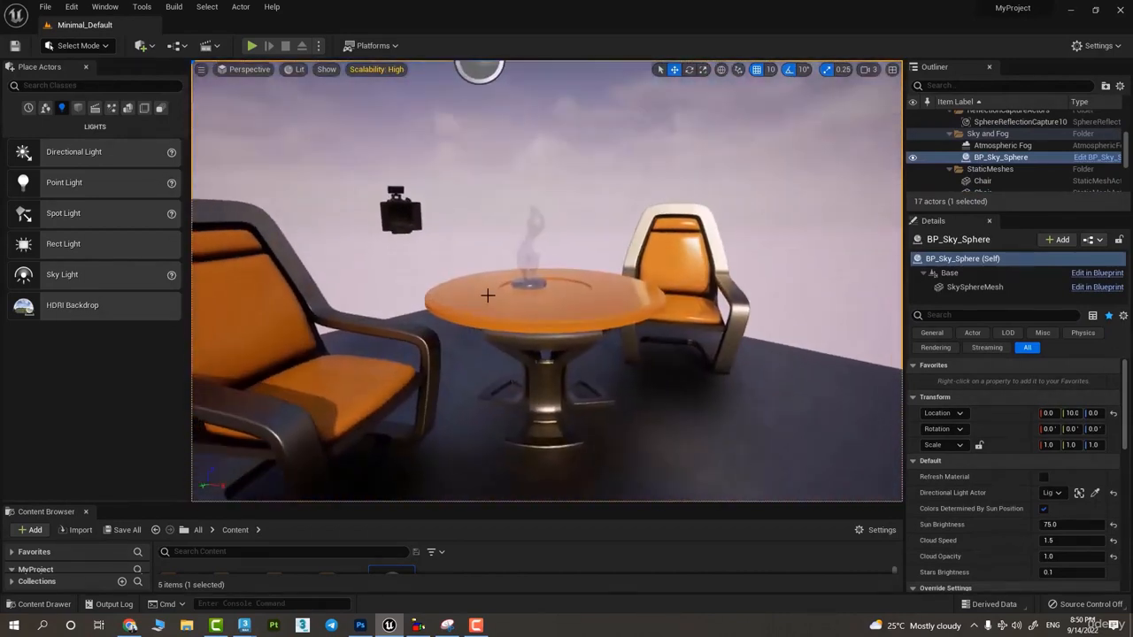
- Frame the table with both orange chairs facing the view and store the viewport position as Bookmark 0
{"action": "right_click_drag", "start_coordinate": [548, 309], "coordinate": [517, 308]}
{"action": "left_click", "coordinate": [201, 70]}
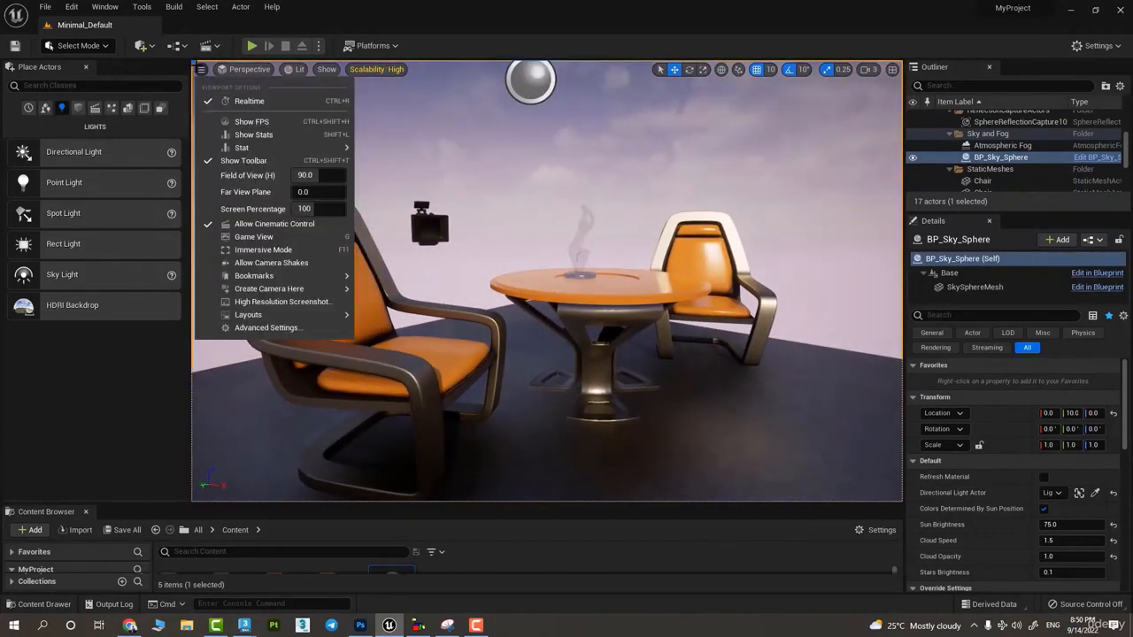
{"action": "mouse_move", "coordinate": [266, 276]}
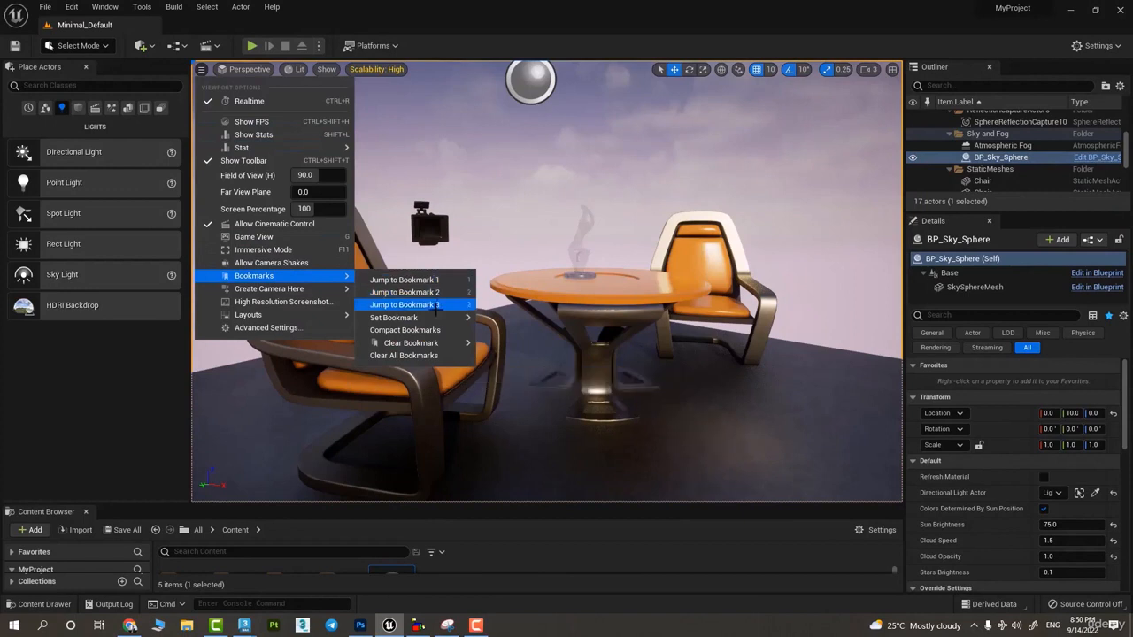
{"action": "mouse_move", "coordinate": [435, 317]}
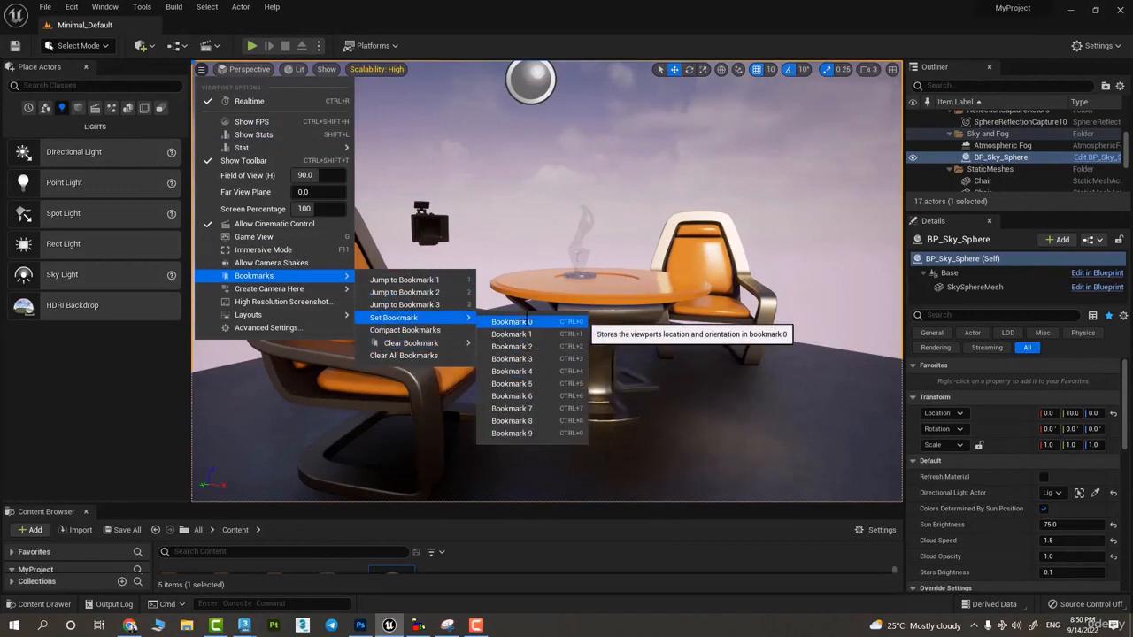
{"action": "left_click", "coordinate": [515, 323]}
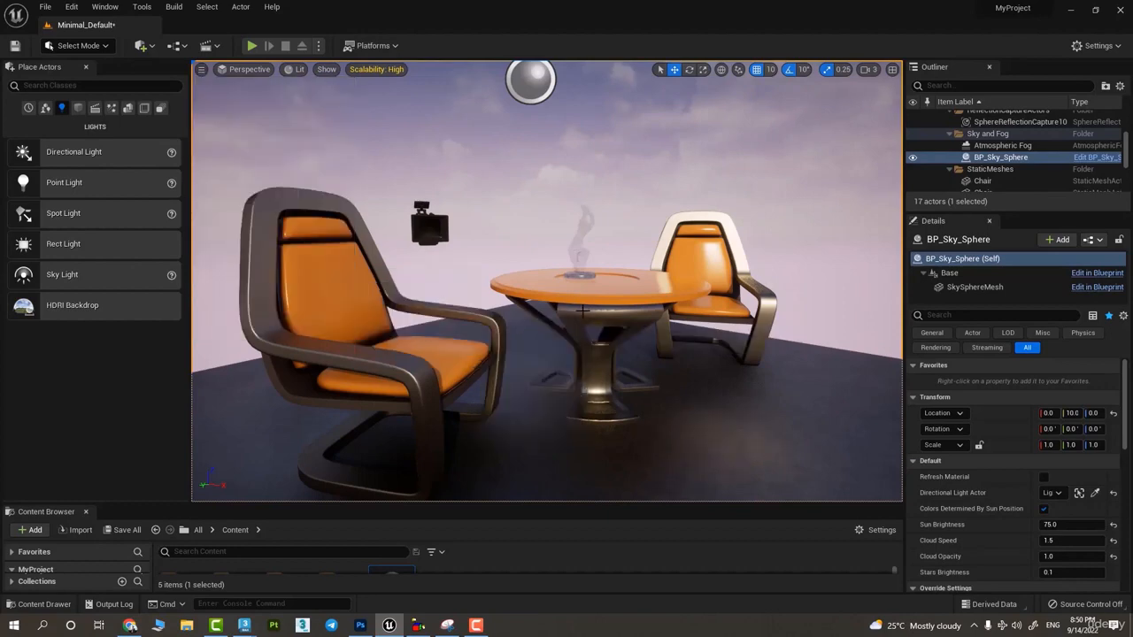
- Frame the table from beside the near chair's armrest and store the viewport position as Bookmark 1
{"action": "right_click_drag", "start_coordinate": [677, 300], "coordinate": [624, 271]}
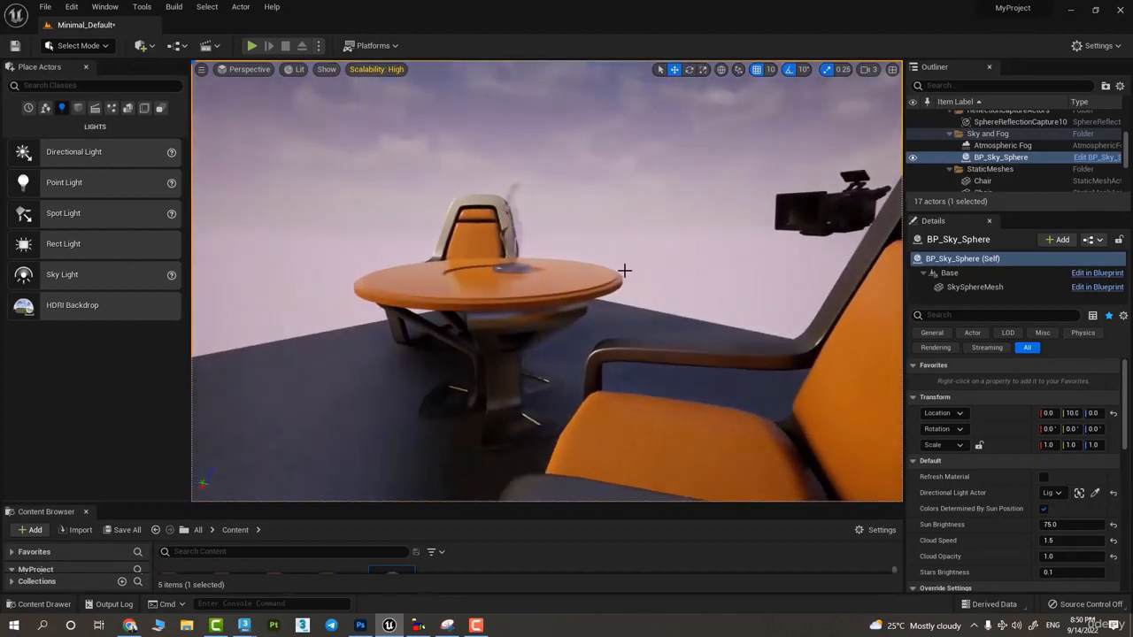
{"action": "left_click", "coordinate": [201, 70]}
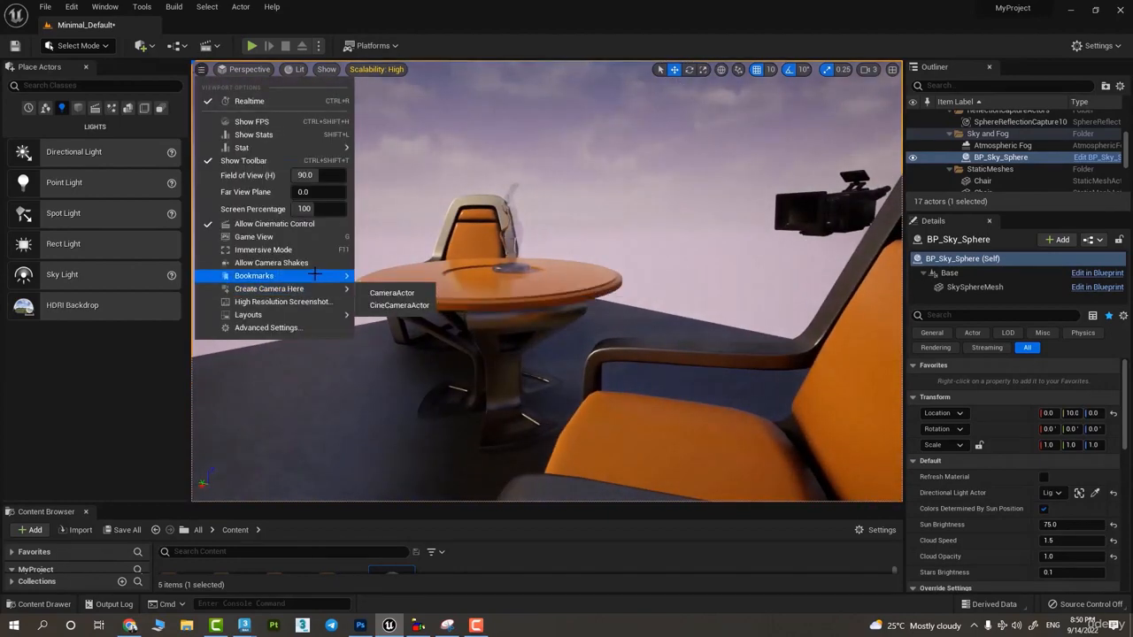
{"action": "mouse_move", "coordinate": [319, 276]}
{"action": "mouse_move", "coordinate": [446, 333]}
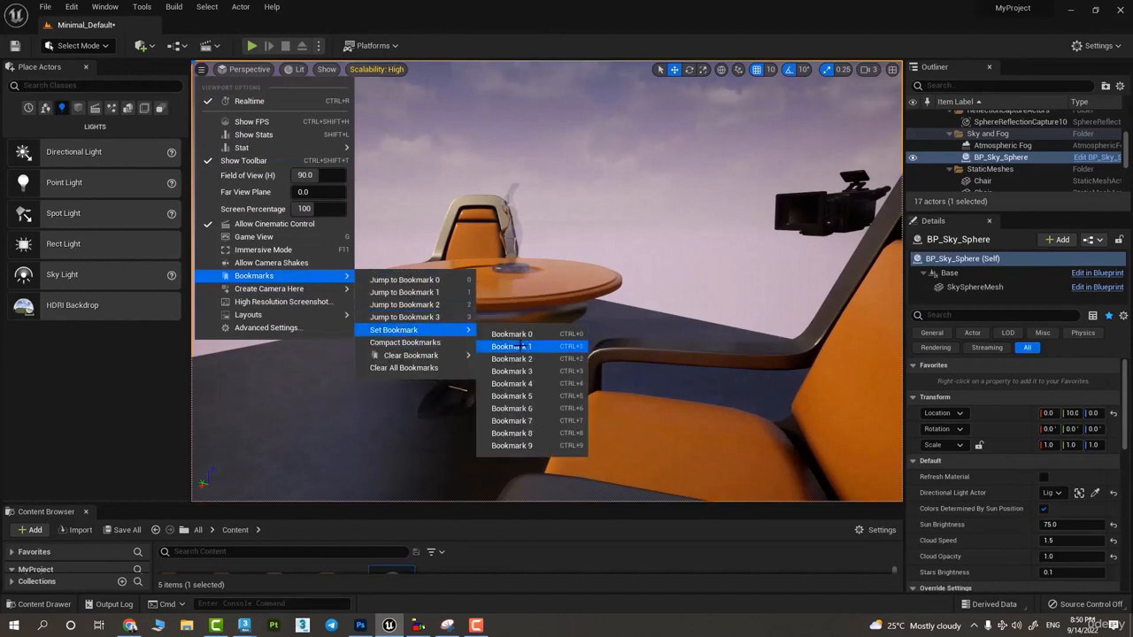
{"action": "left_click", "coordinate": [577, 348]}
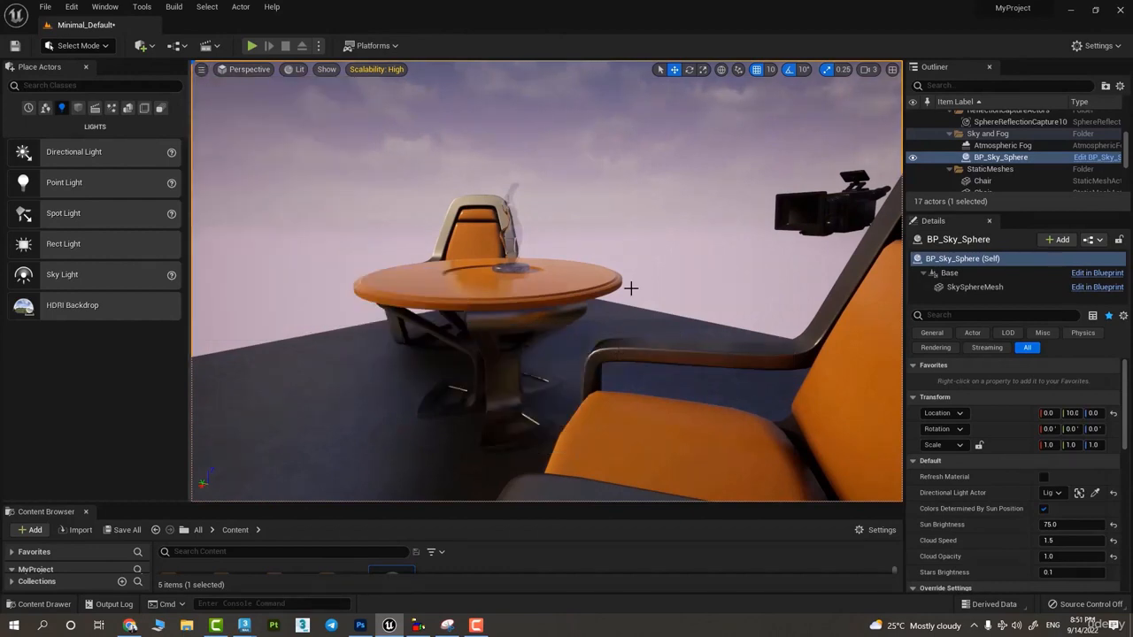
- Frame more views of the furniture, including a distant overview of the platform, and store them as Bookmarks 4 and 6
{"action": "left_click_drag", "start_coordinate": [630, 288], "coordinate": [311, 307], "text": "alt"}
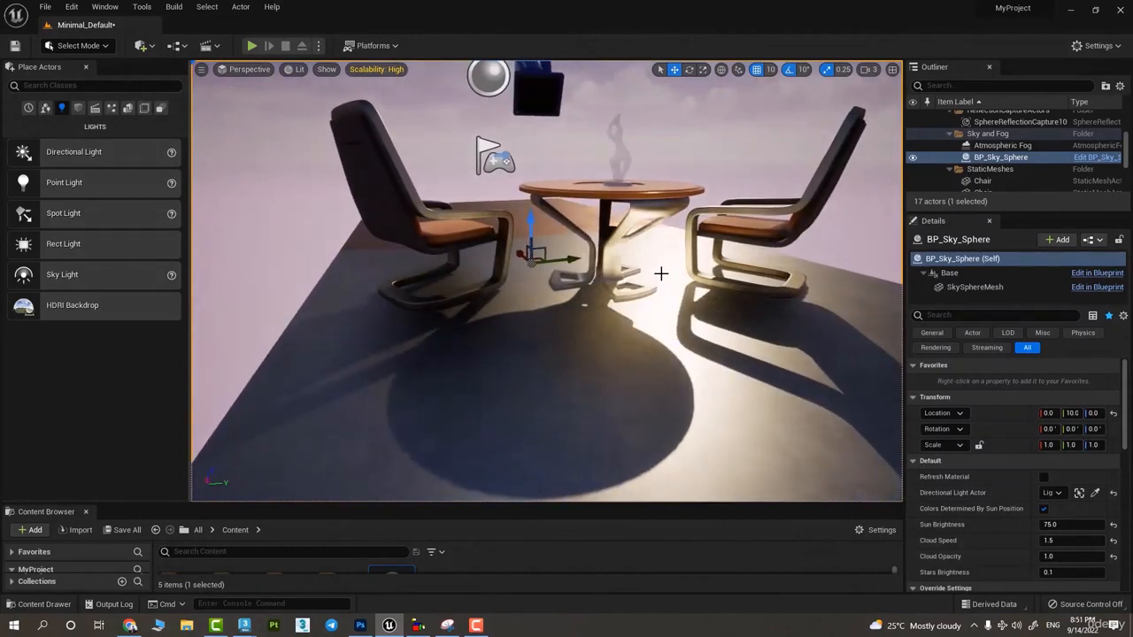
{"action": "key", "text": "s"}
{"action": "right_click_drag", "start_coordinate": [661, 275], "coordinate": [660, 271]}
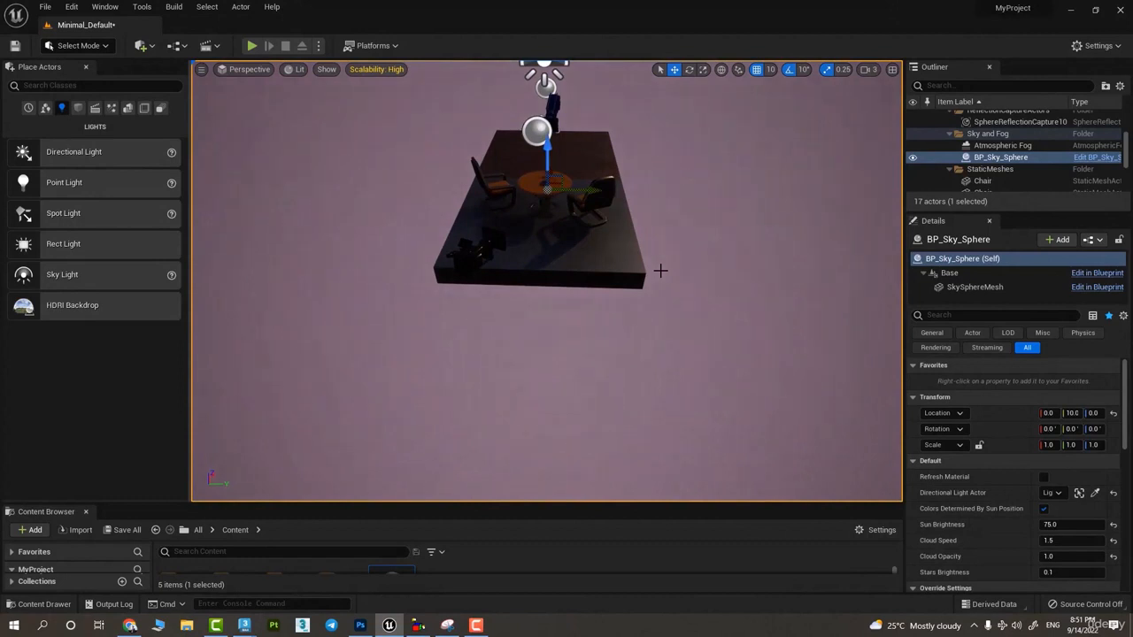
{"action": "left_click_drag", "start_coordinate": [647, 245], "coordinate": [201, 77], "text": "alt"}
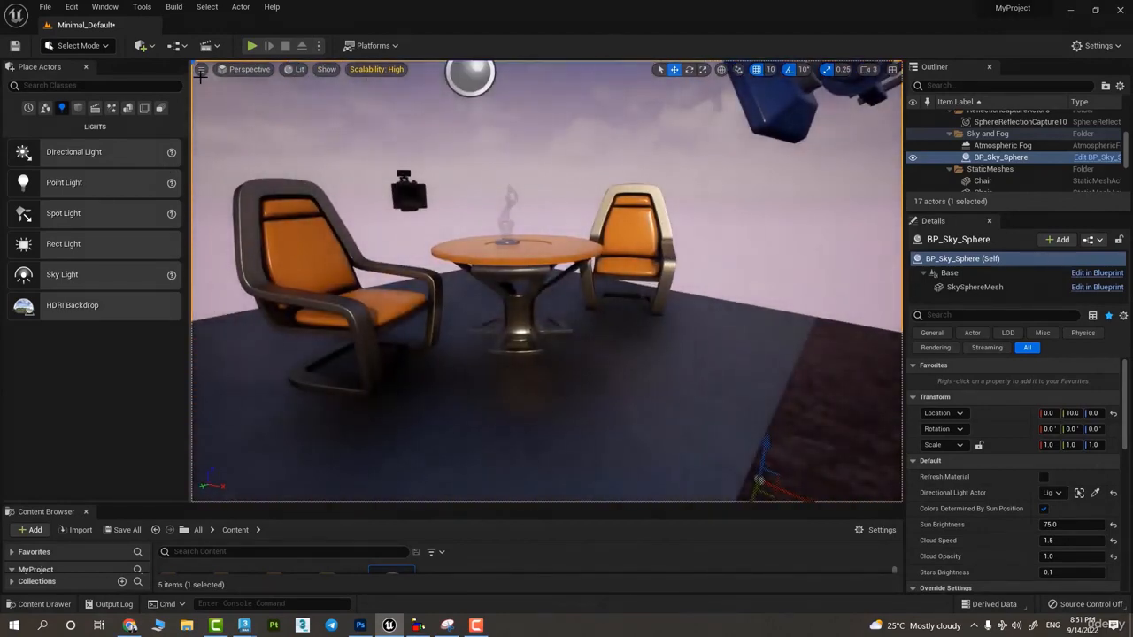
- Jump to Bookmark 4 and cycle repeatedly through the other saved bookmarks to compare the close-up and distant views
{"action": "left_click", "coordinate": [200, 69]}
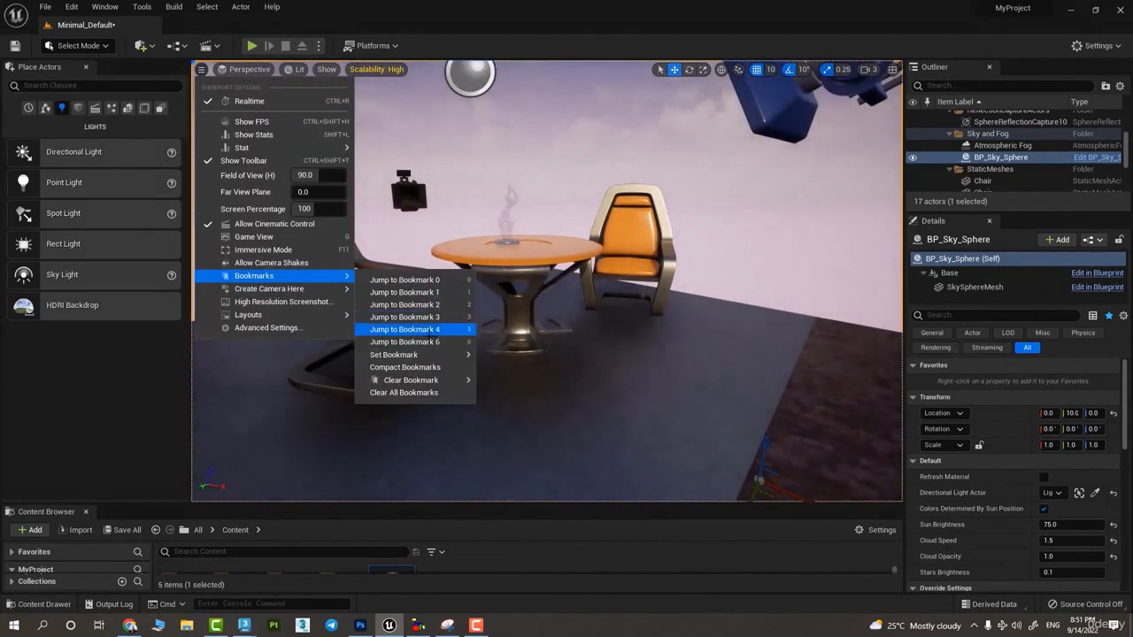
{"action": "left_click", "coordinate": [405, 330]}
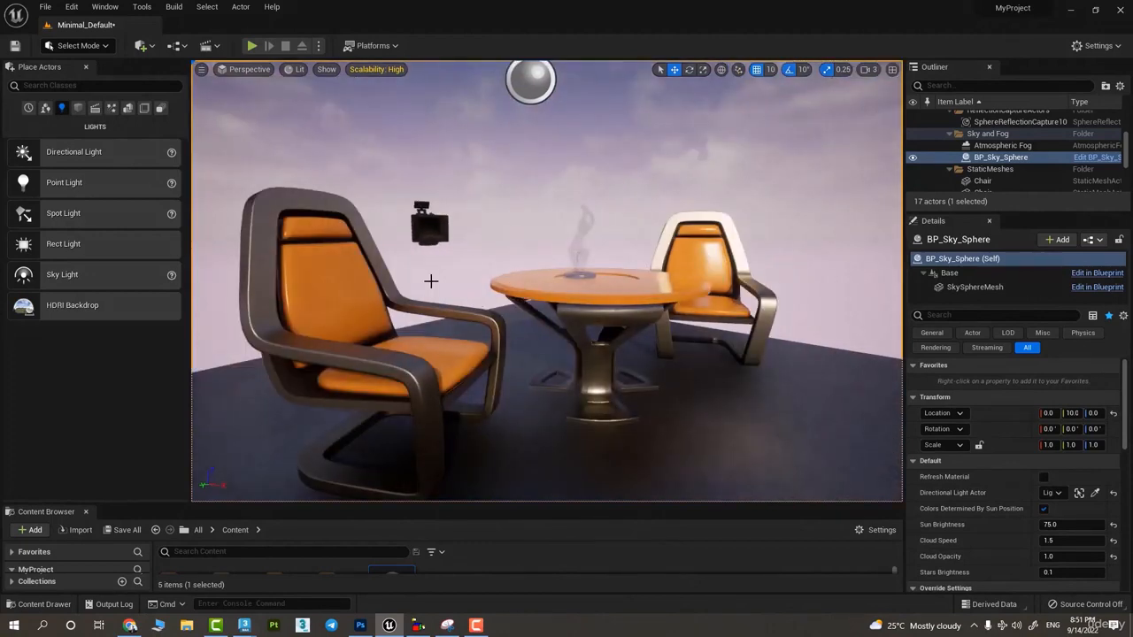
{"action": "key", "text": "2"}
{"action": "key", "text": "3"}
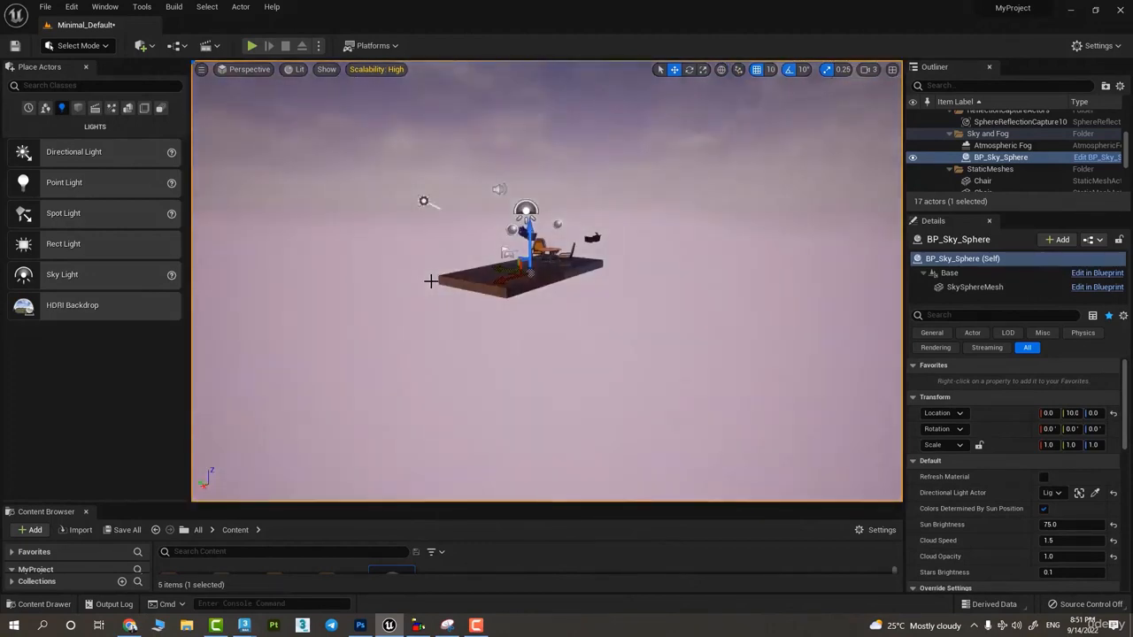
{"action": "key", "text": "4"}
{"action": "key", "text": "5"}
{"action": "key", "text": "6"}
{"action": "key", "text": "7"}
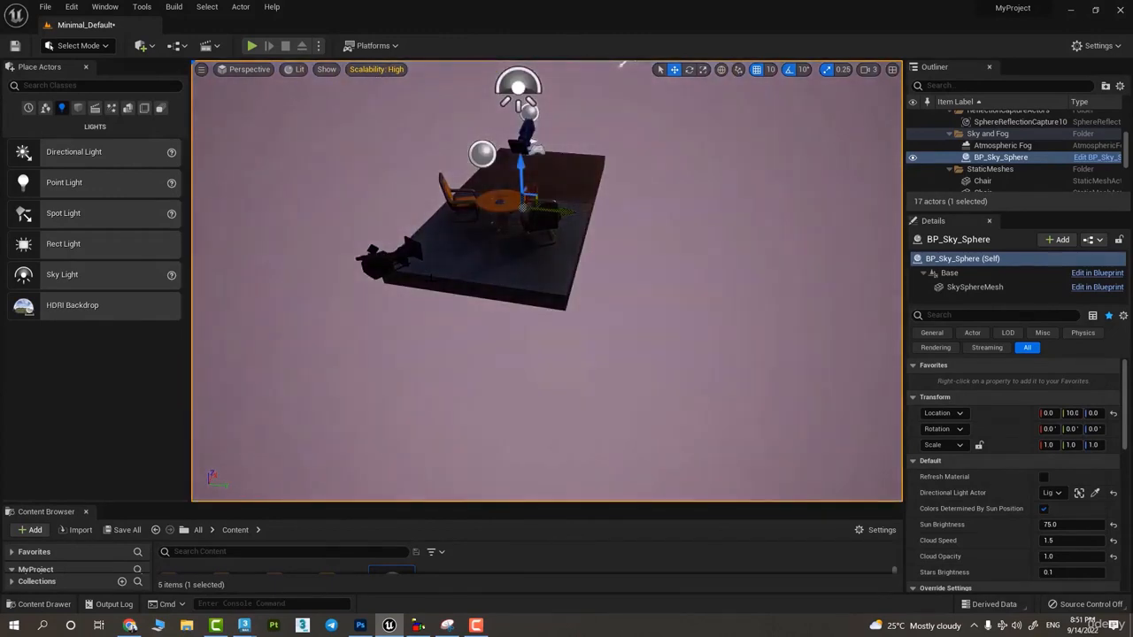
{"action": "key", "text": "4"}
{"action": "key", "text": "5"}
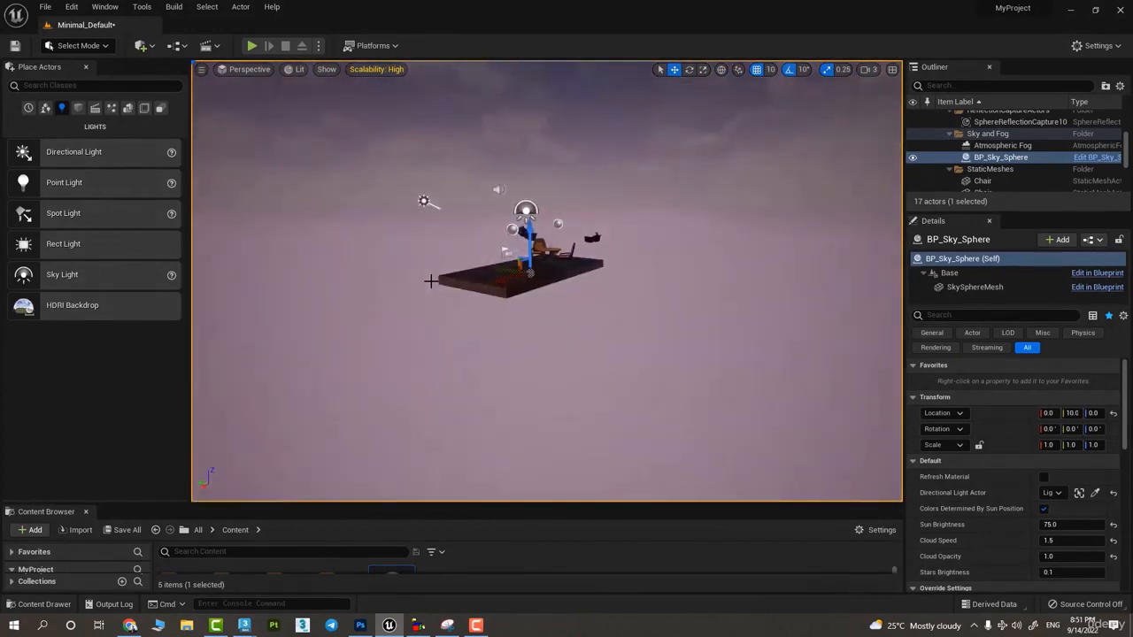
{"action": "key", "text": "4"}
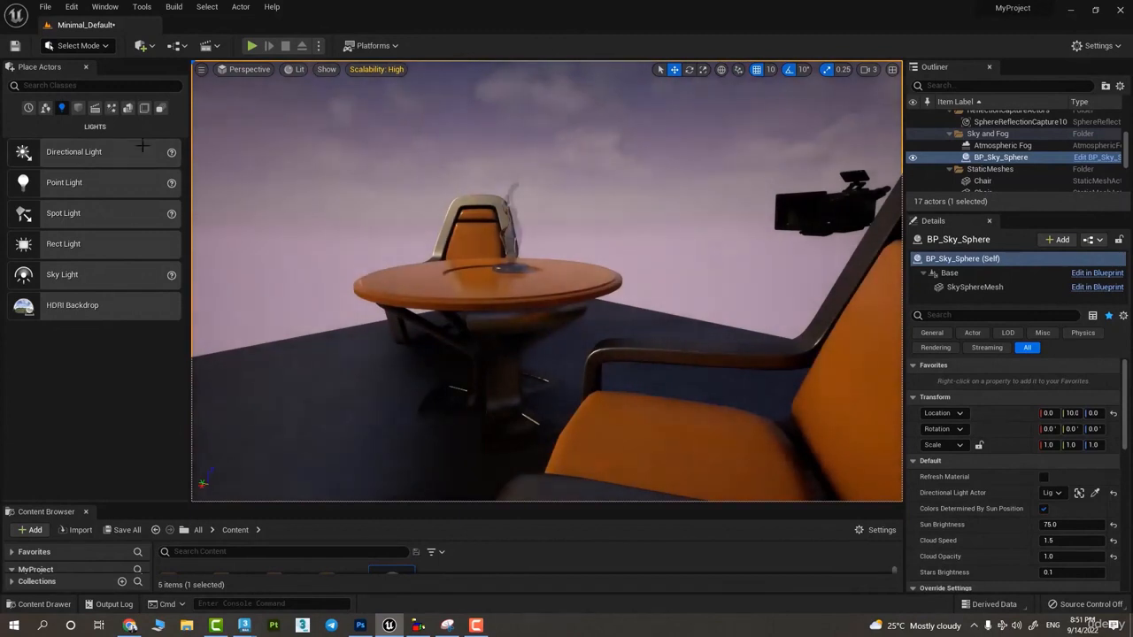
- Frame the table between both chairs from the front and capture a high resolution screenshot with a size multiplier of 2.0
{"action": "left_click", "coordinate": [200, 69]}
{"action": "mouse_move", "coordinate": [286, 278]}
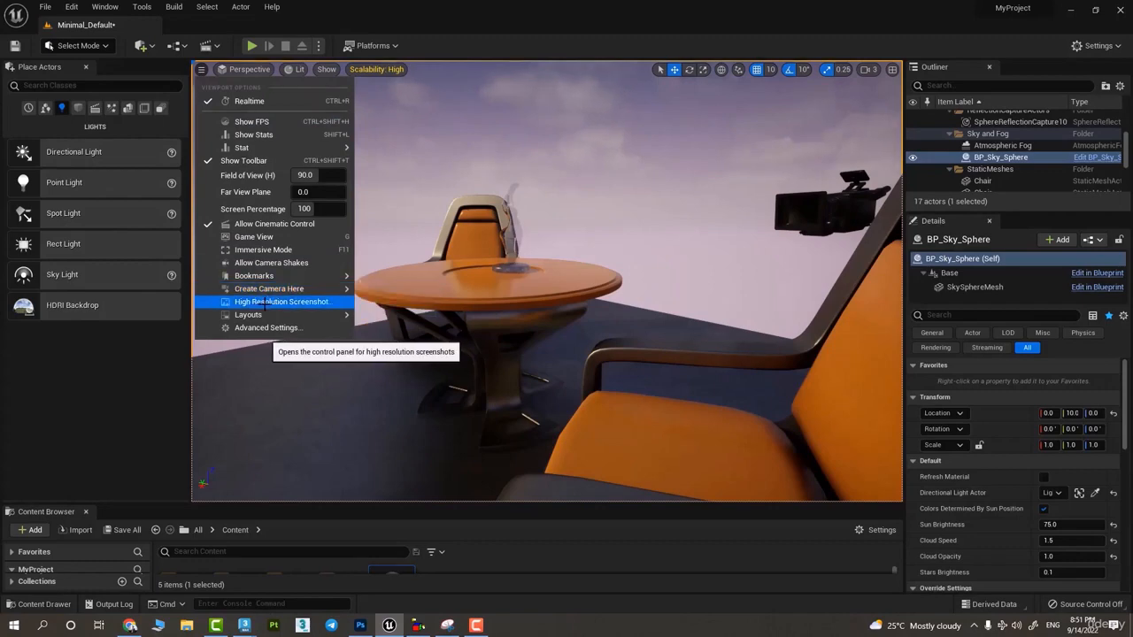
{"action": "left_click_drag", "start_coordinate": [478, 327], "coordinate": [590, 313], "text": "alt"}
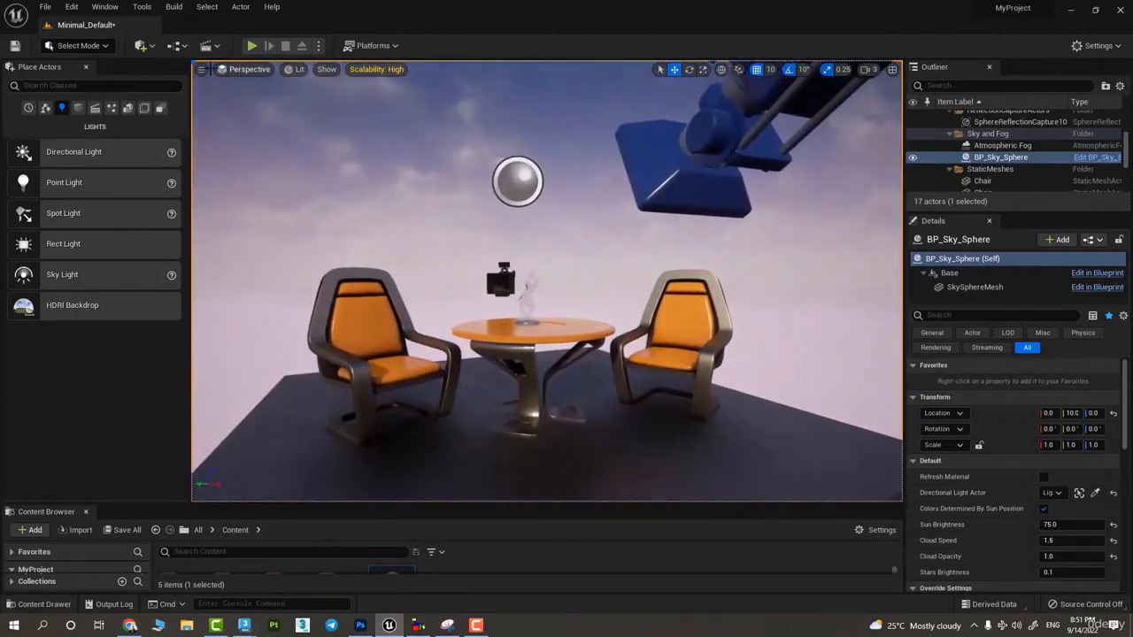
{"action": "left_click", "coordinate": [201, 69]}
{"action": "left_click", "coordinate": [257, 298]}
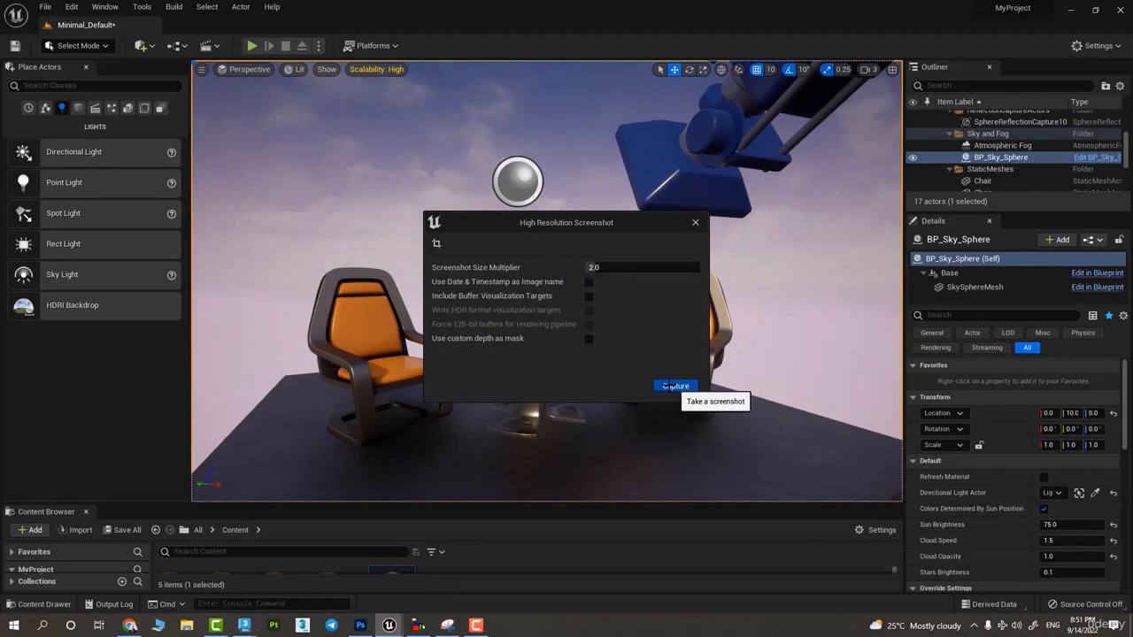
{"action": "left_click", "coordinate": [674, 386]}
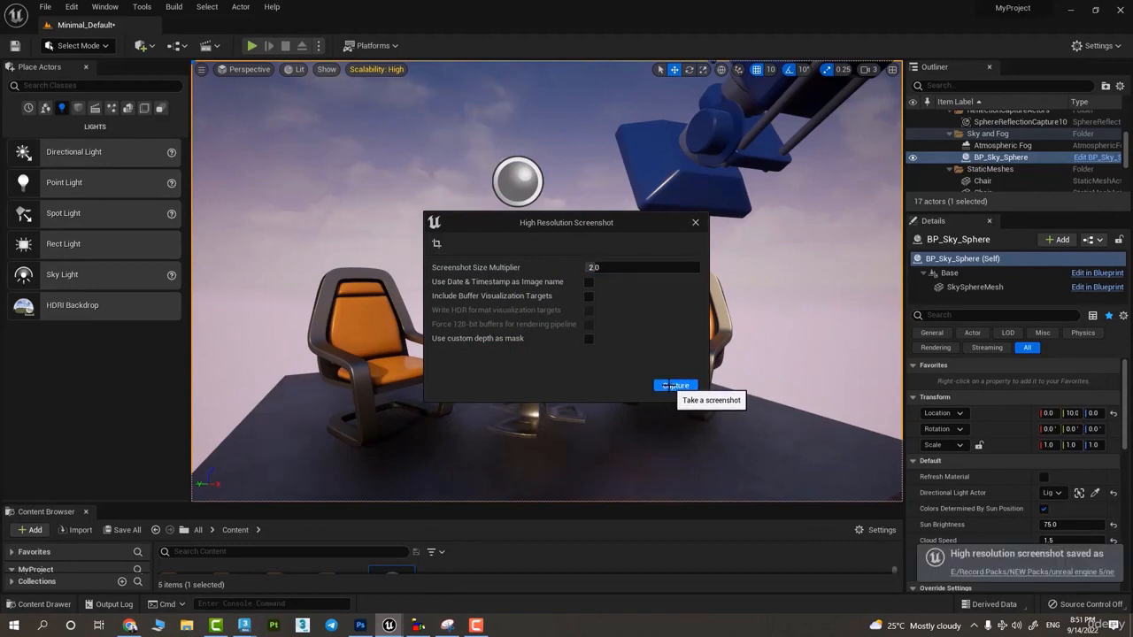
- Open the saved screenshot's folder and view HighresScreenshot00000.png
{"action": "left_click", "coordinate": [1011, 572]}
{"action": "left_click", "coordinate": [232, 117]}
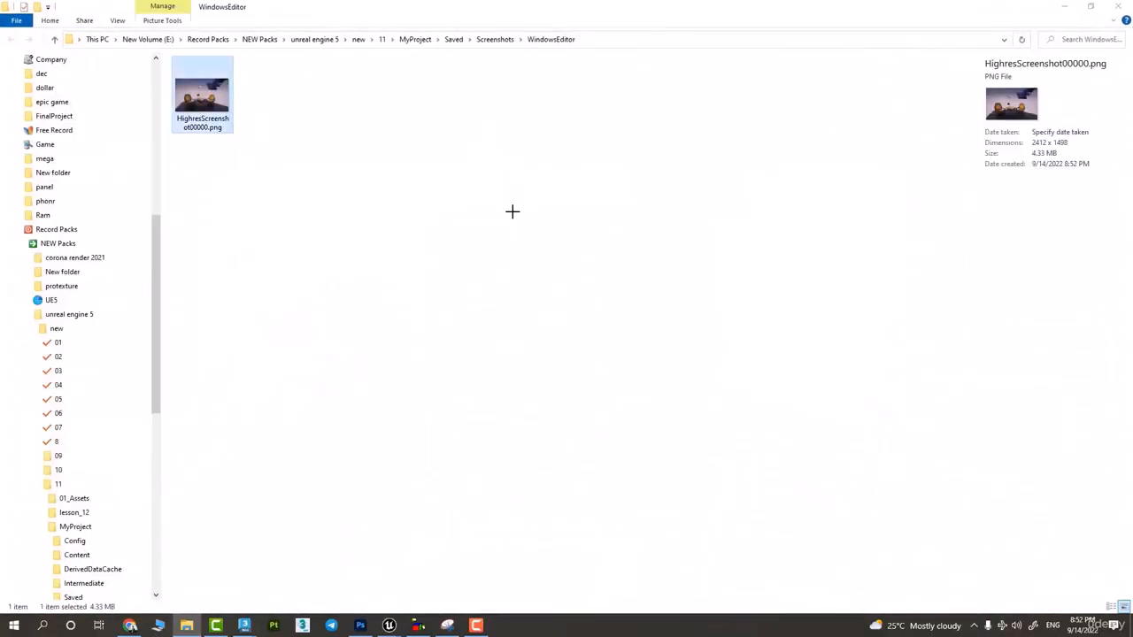
{"action": "key", "text": "Return"}
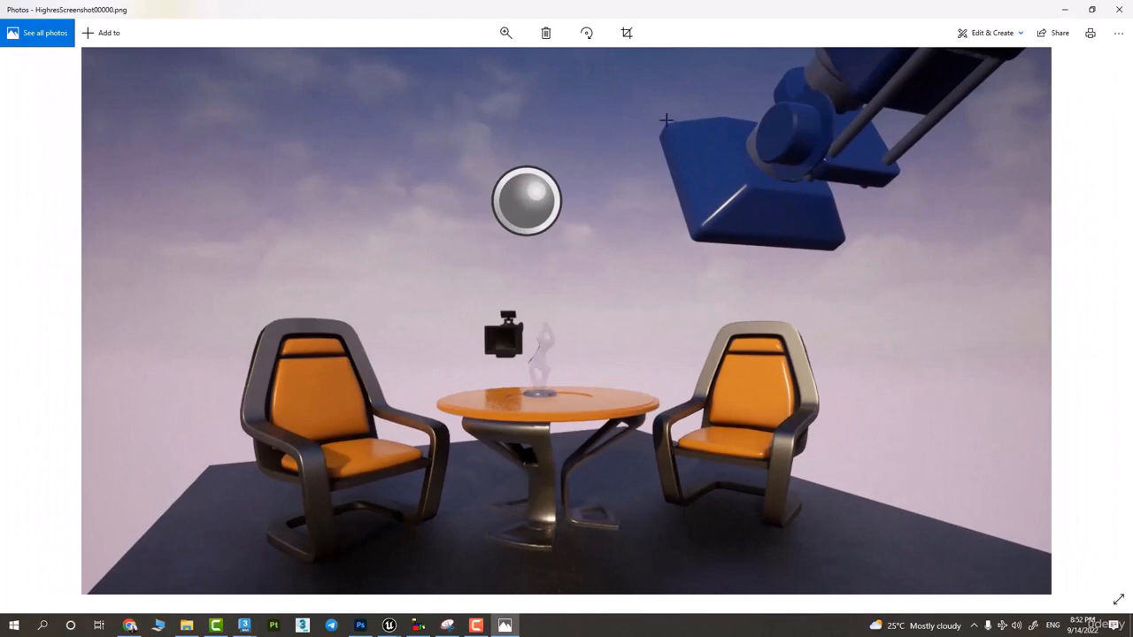
- Return to the Unreal Editor and capture another high resolution screenshot with a size multiplier of 4
{"action": "left_click", "coordinate": [389, 625]}
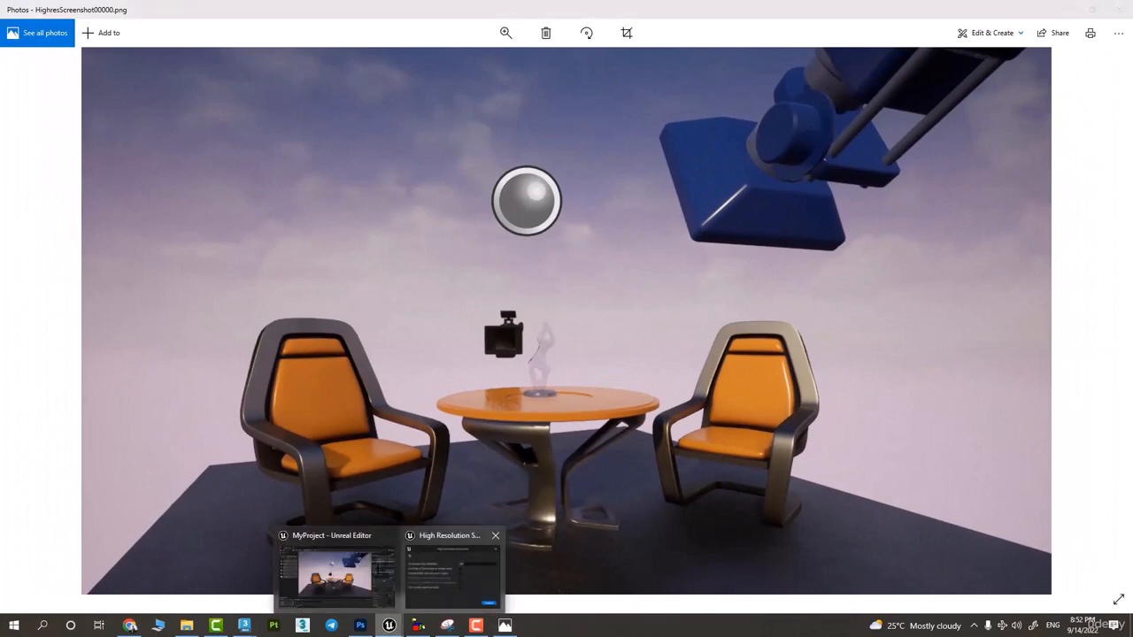
{"action": "left_click", "coordinate": [356, 572]}
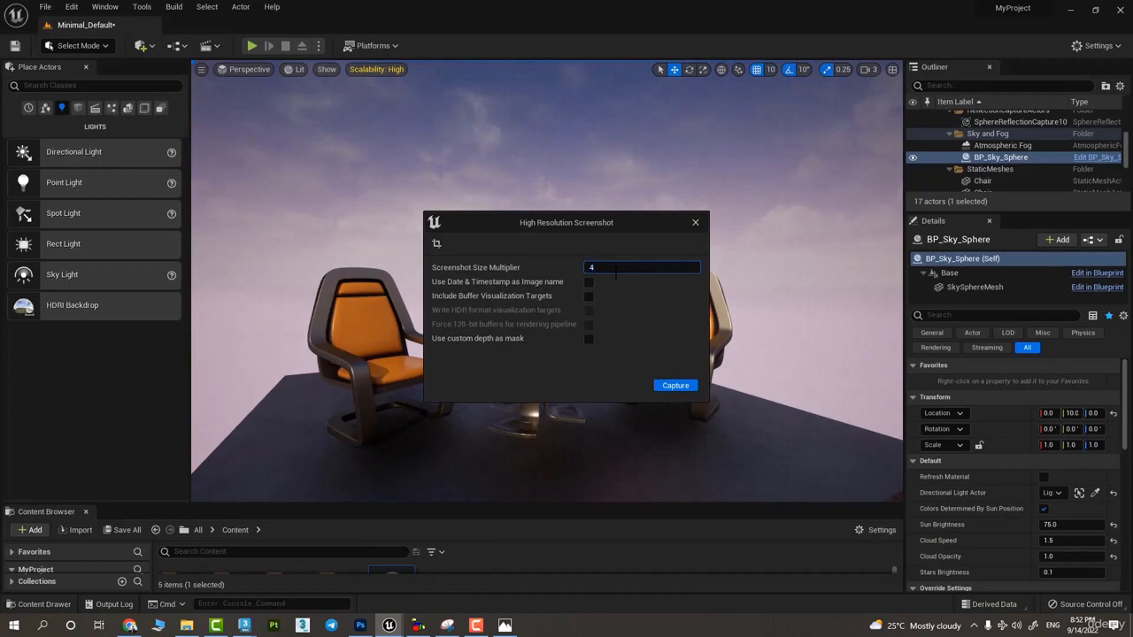
{"action": "left_click", "coordinate": [676, 385]}
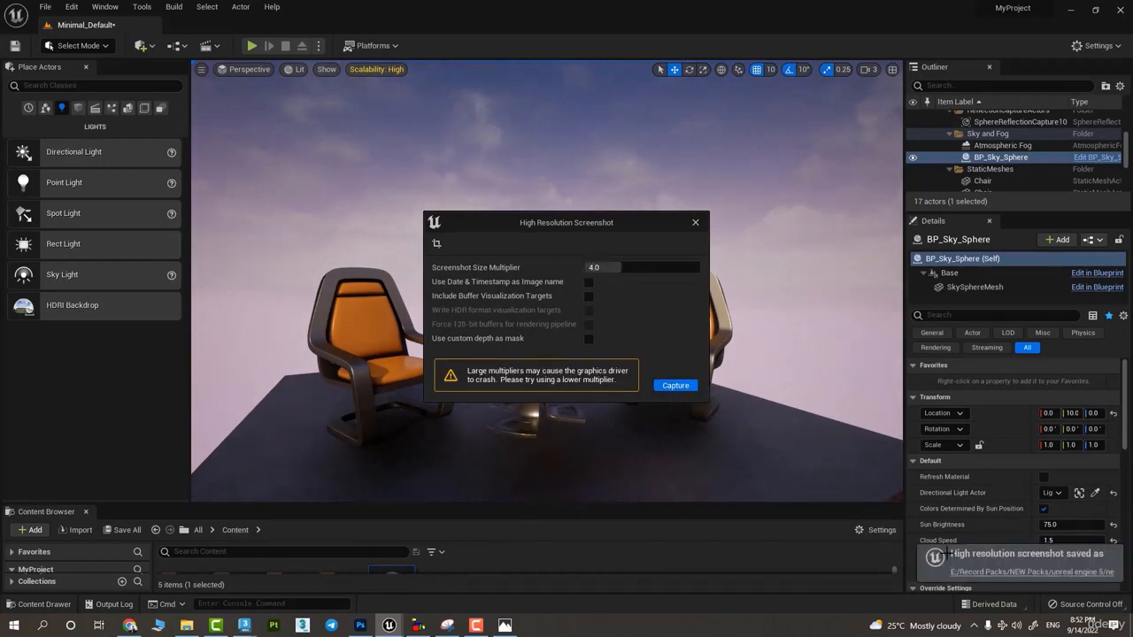
- Open both saved captures from the screenshot folder and examine the table and chair detail in HighresScreenshot00001.png up close
{"action": "left_click", "coordinate": [982, 573]}
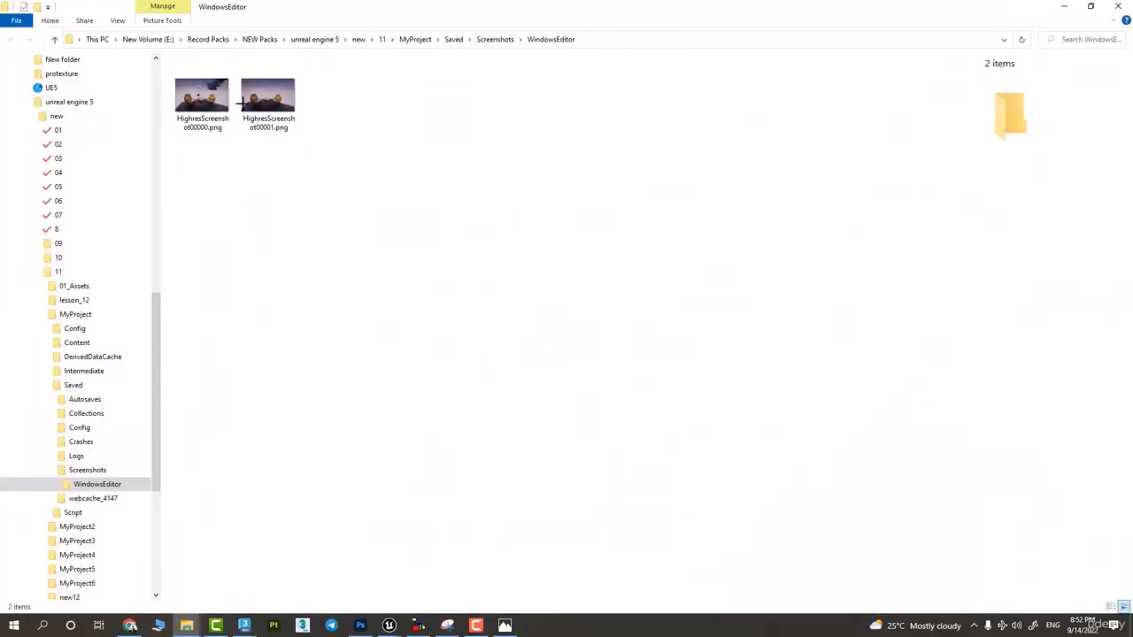
{"action": "left_click", "coordinate": [203, 95]}
{"action": "double_click", "coordinate": [204, 95]}
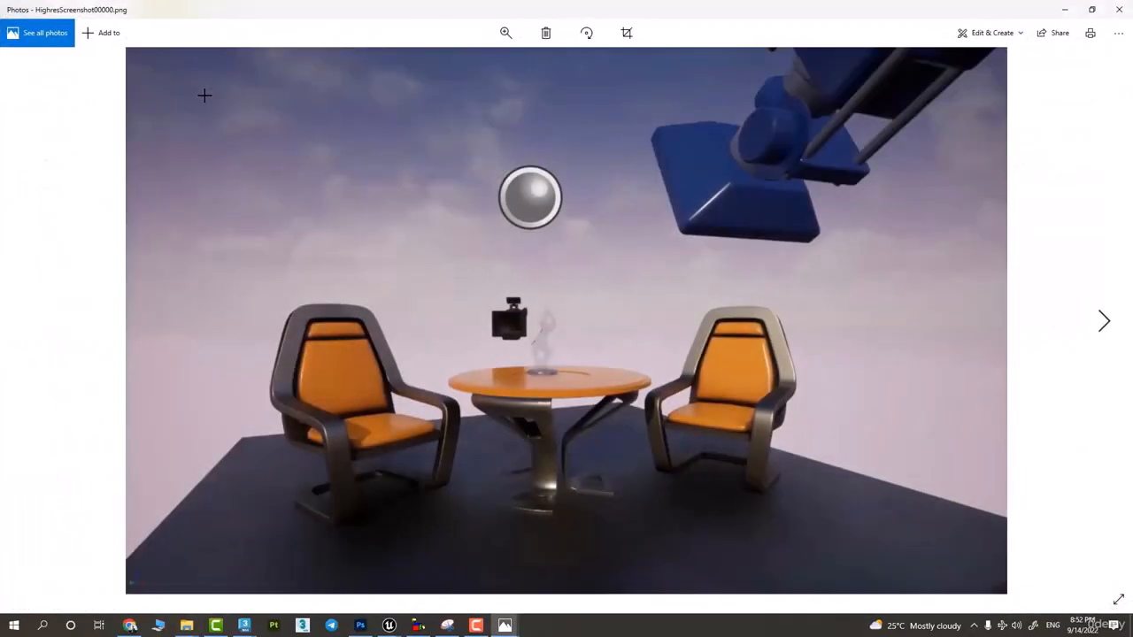
{"action": "key", "text": "Right"}
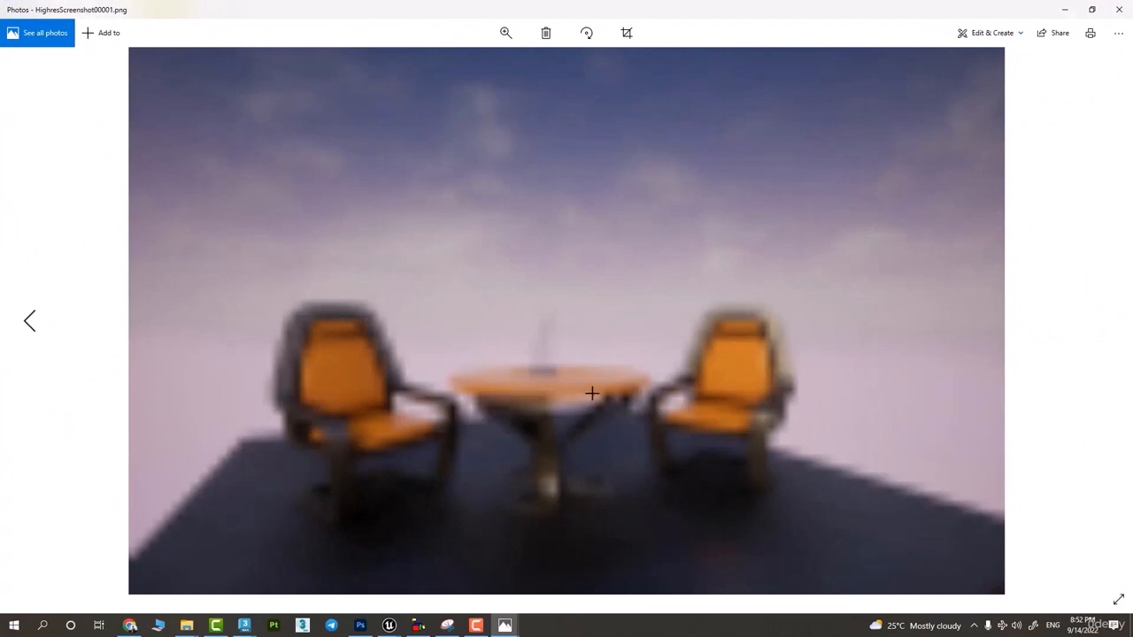
{"action": "scroll", "coordinate": [545, 480], "scroll_direction": "up", "scroll_amount": 8}
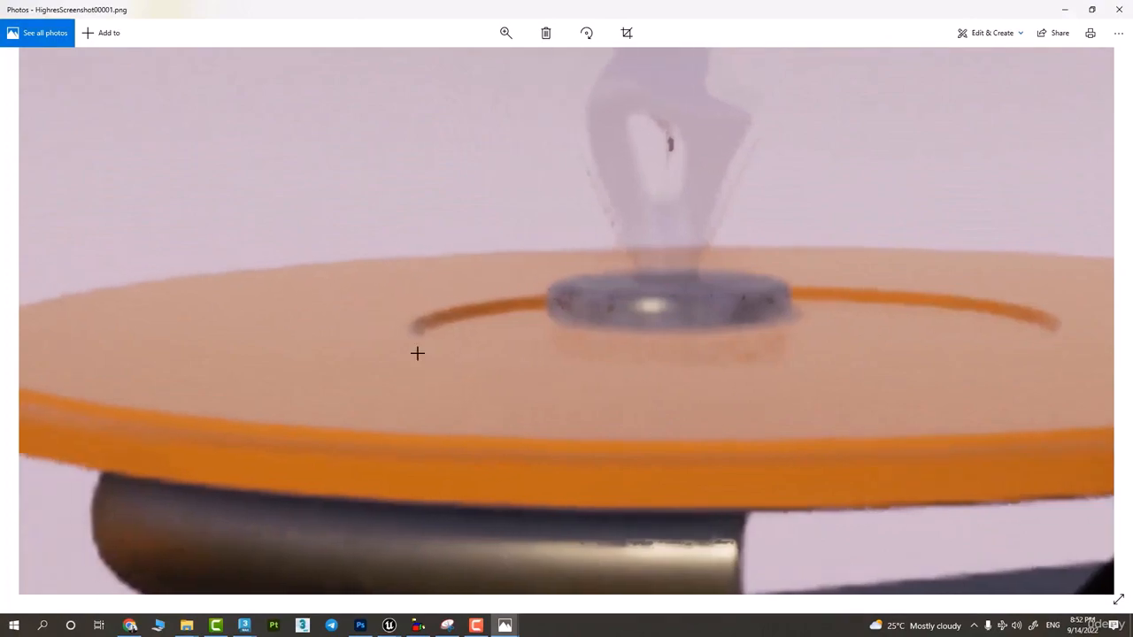
{"action": "left_click_drag", "start_coordinate": [417, 353], "coordinate": [761, 356]}
{"action": "left_click_drag", "start_coordinate": [326, 359], "coordinate": [690, 355]}
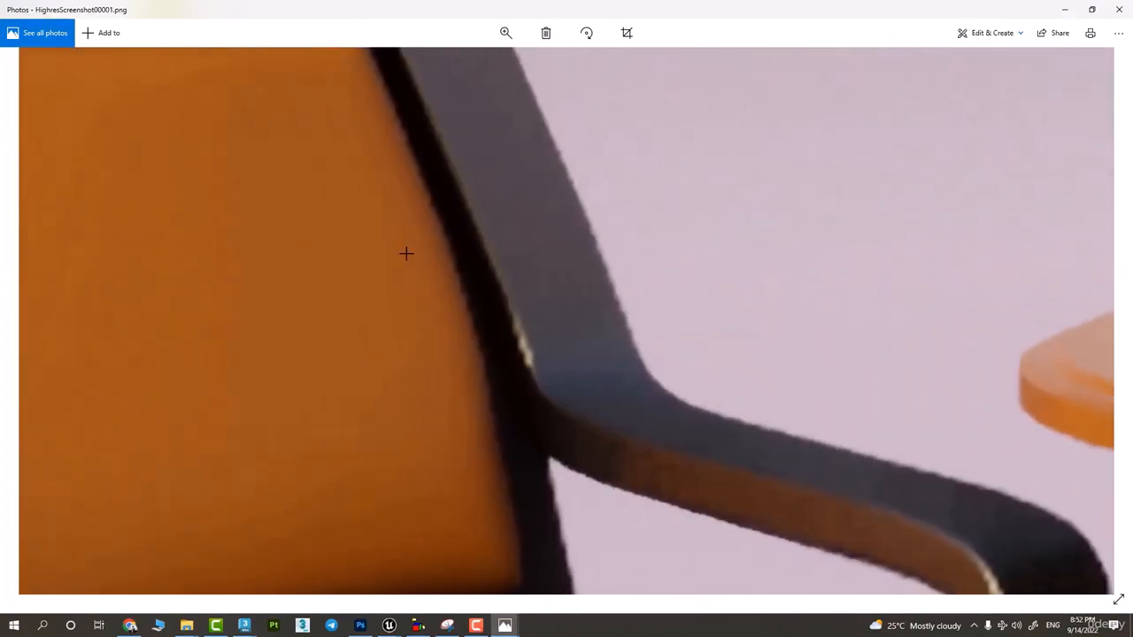
{"action": "scroll", "coordinate": [407, 298], "scroll_direction": "down", "scroll_amount": 8}
{"action": "scroll", "coordinate": [684, 443], "scroll_direction": "up", "scroll_amount": 5}
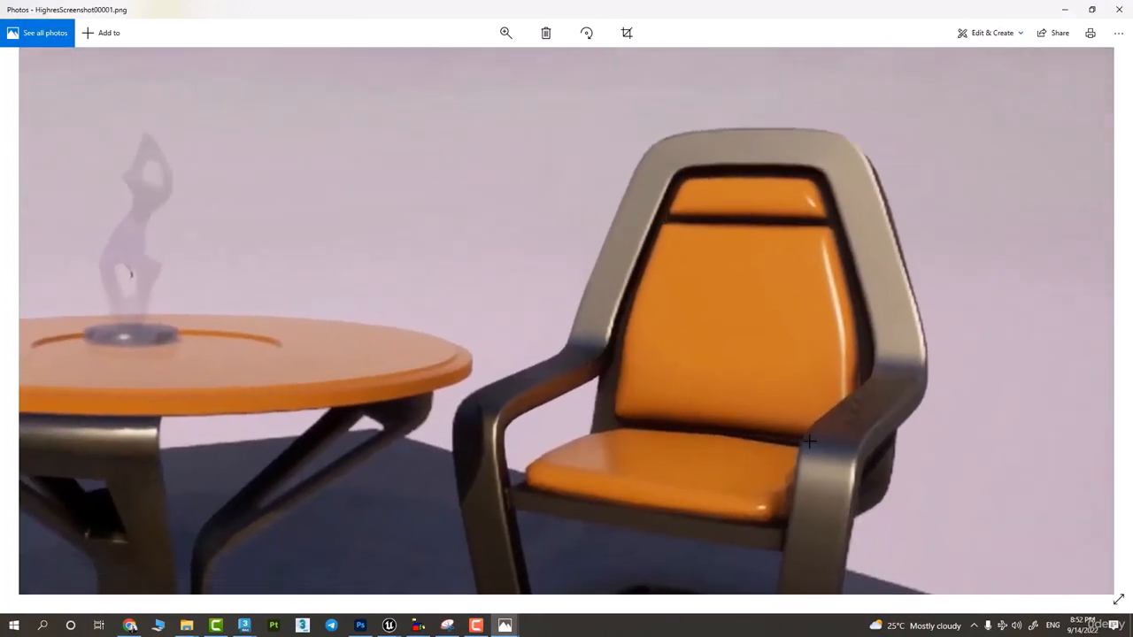
{"action": "left_click_drag", "start_coordinate": [808, 441], "coordinate": [496, 203]}
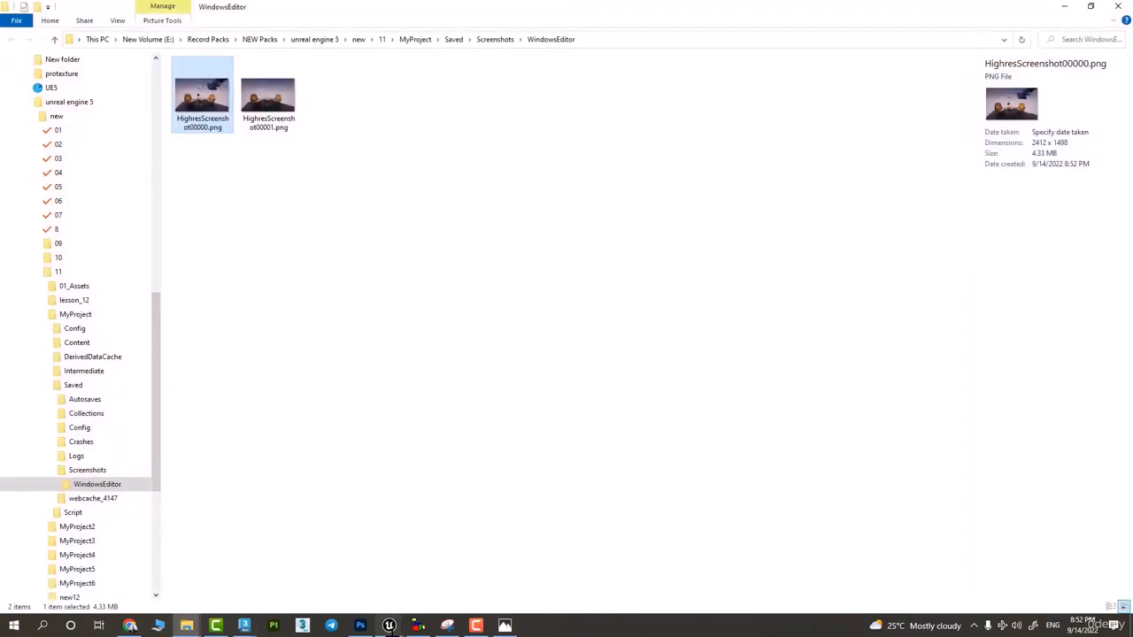
- Switch back to the Unreal Editor and close the High Resolution Screenshot dialog
{"action": "mouse_move", "coordinate": [390, 626]}
{"action": "left_click", "coordinate": [345, 577]}
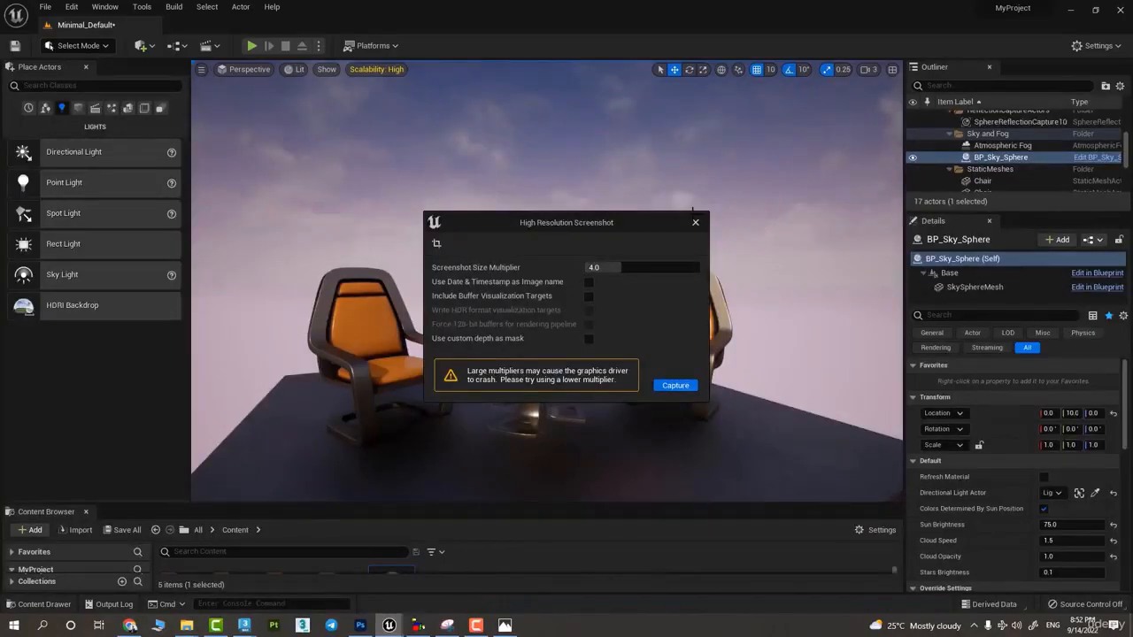
{"action": "left_click", "coordinate": [696, 223]}
- Split the viewport into a three-pane layout with two stacked panes beside one tall pane
{"action": "left_click", "coordinate": [201, 69]}
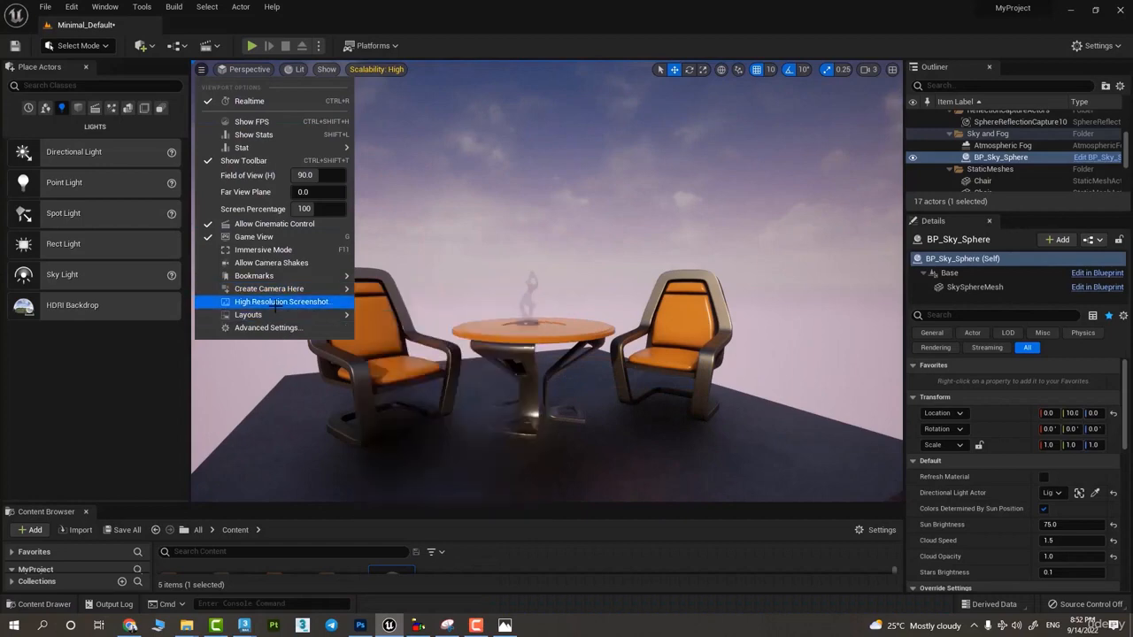
{"action": "mouse_move", "coordinate": [258, 315]}
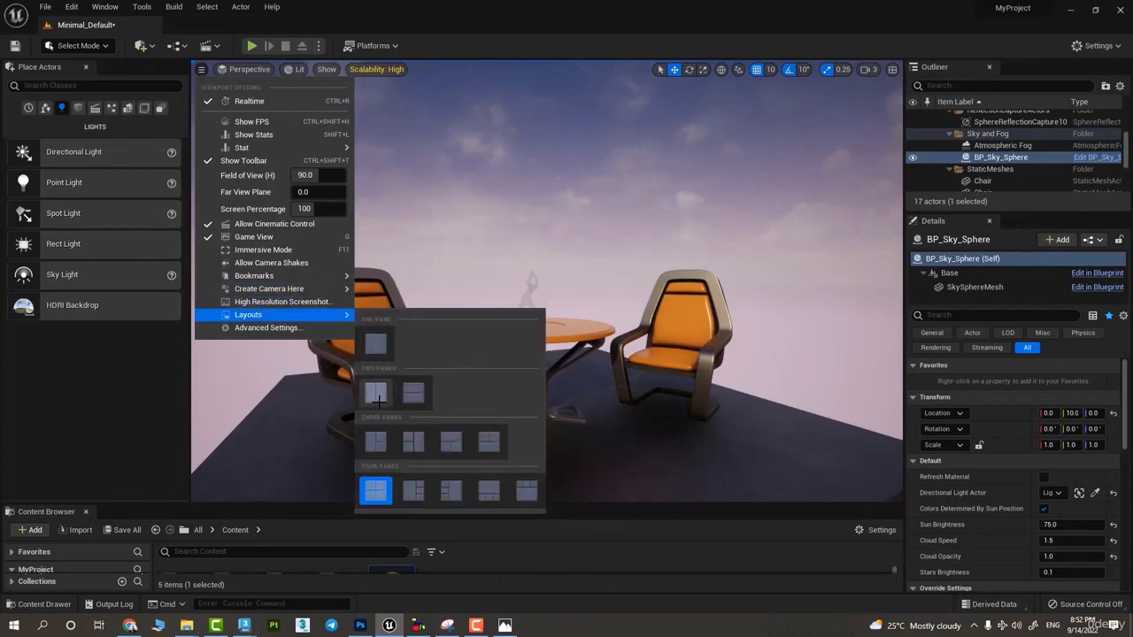
{"action": "left_click", "coordinate": [413, 441]}
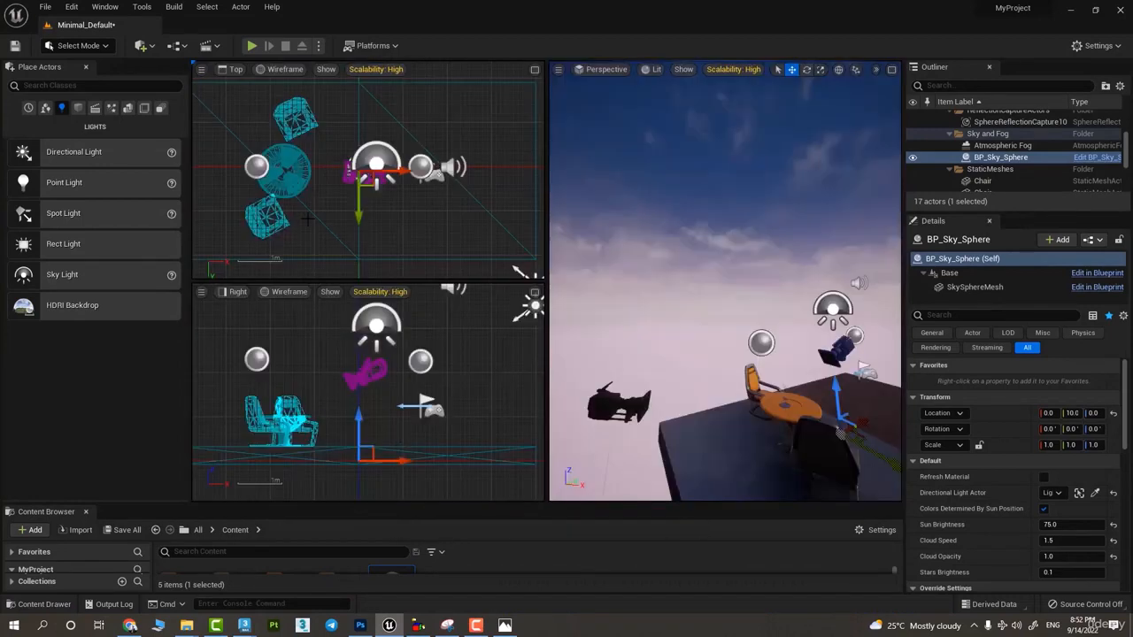
- Change the viewport layout to two side-by-side panes
{"action": "left_click", "coordinate": [201, 69]}
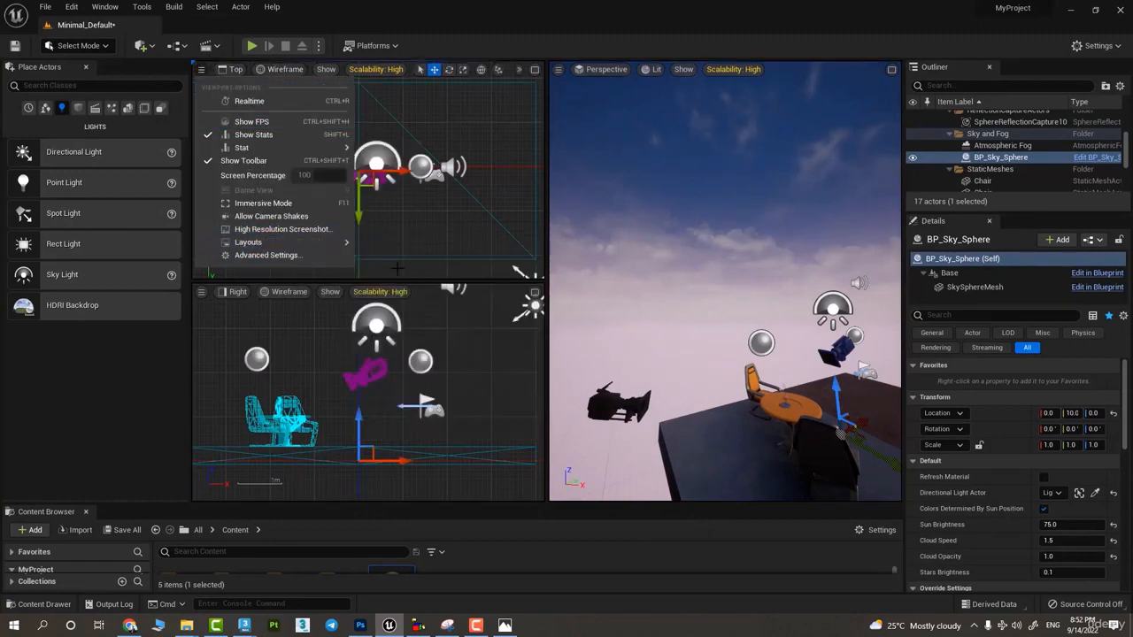
{"action": "mouse_move", "coordinate": [346, 242]}
{"action": "left_click", "coordinate": [375, 320]}
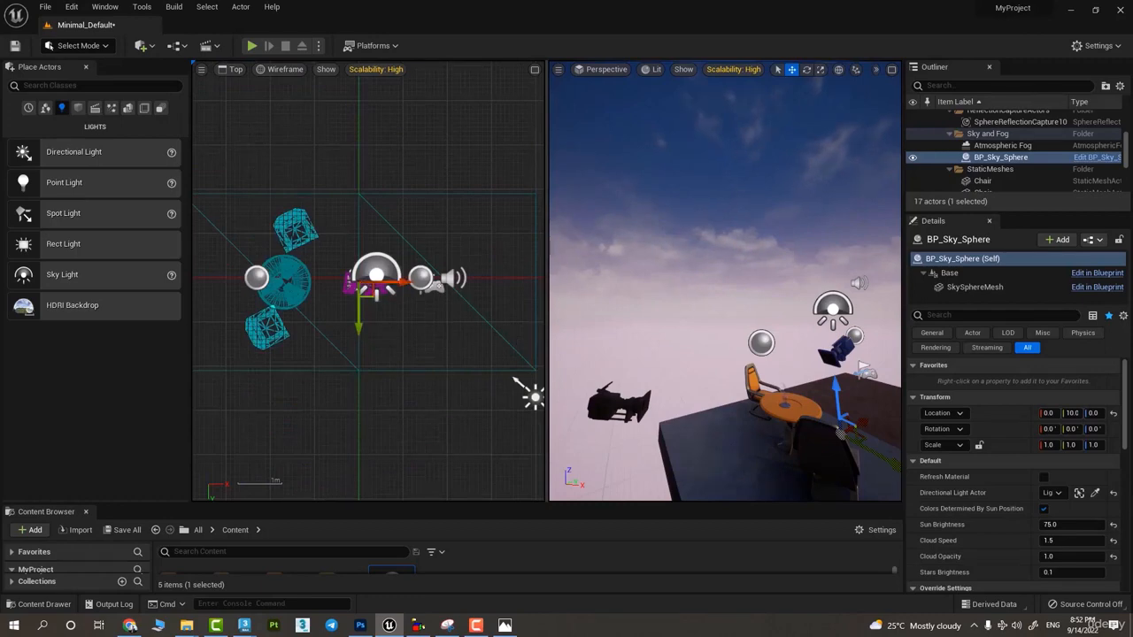
{"action": "key", "text": "f"}
- Show the CineCameraActor2 view in the existing perspective pane and switch the Top wireframe pane to Perspective
{"action": "left_click", "coordinate": [604, 70]}
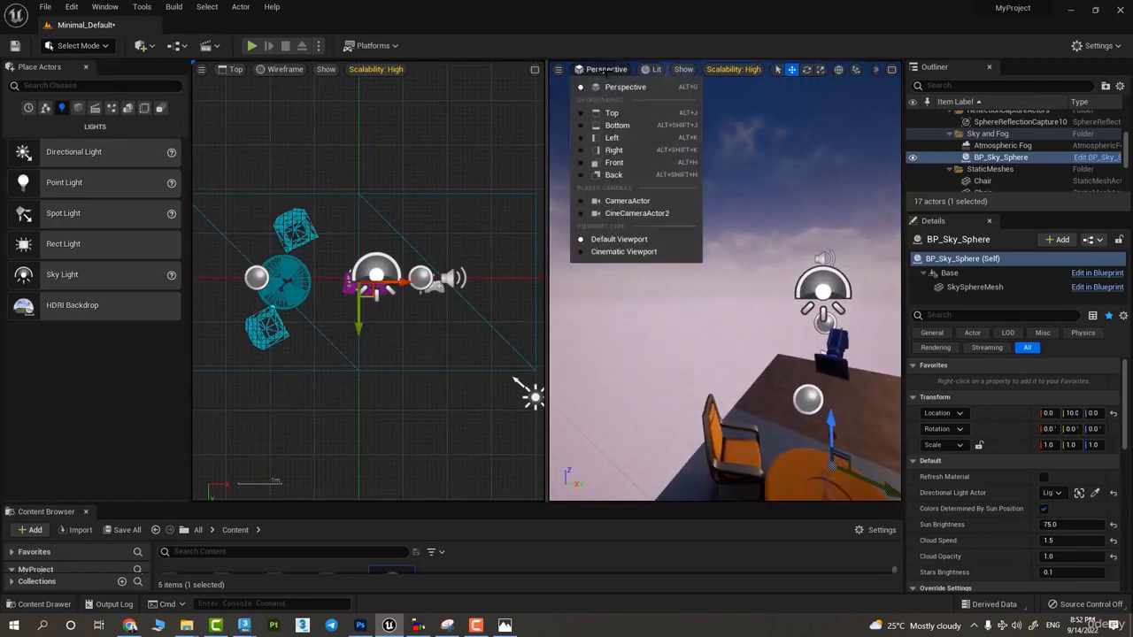
{"action": "left_click", "coordinate": [624, 214]}
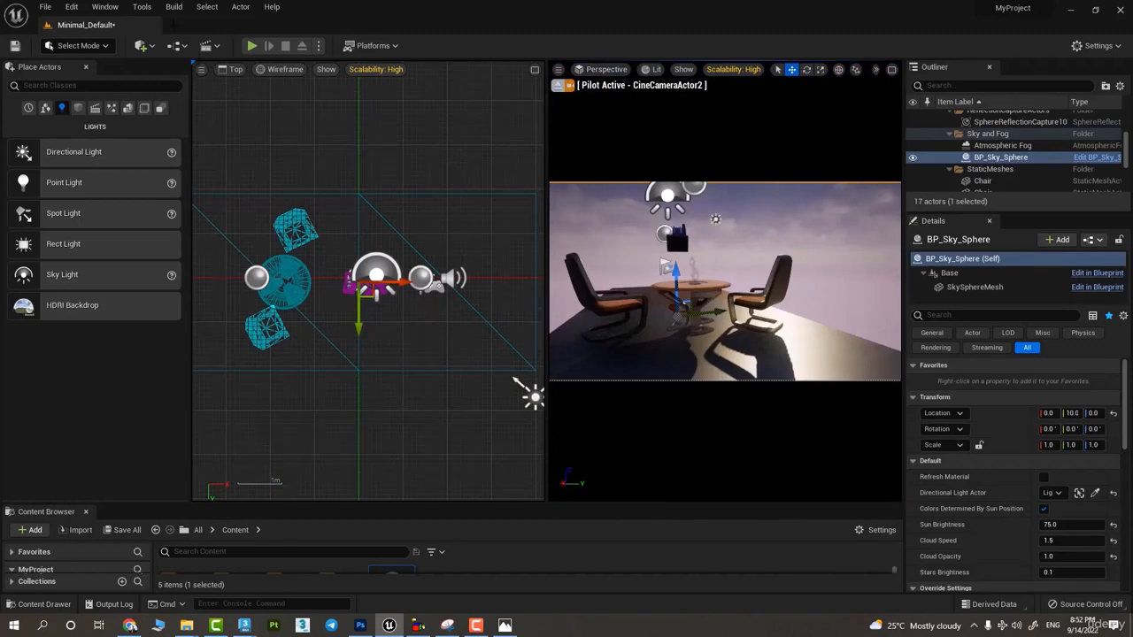
{"action": "left_click", "coordinate": [232, 69]}
{"action": "left_click", "coordinate": [257, 80]}
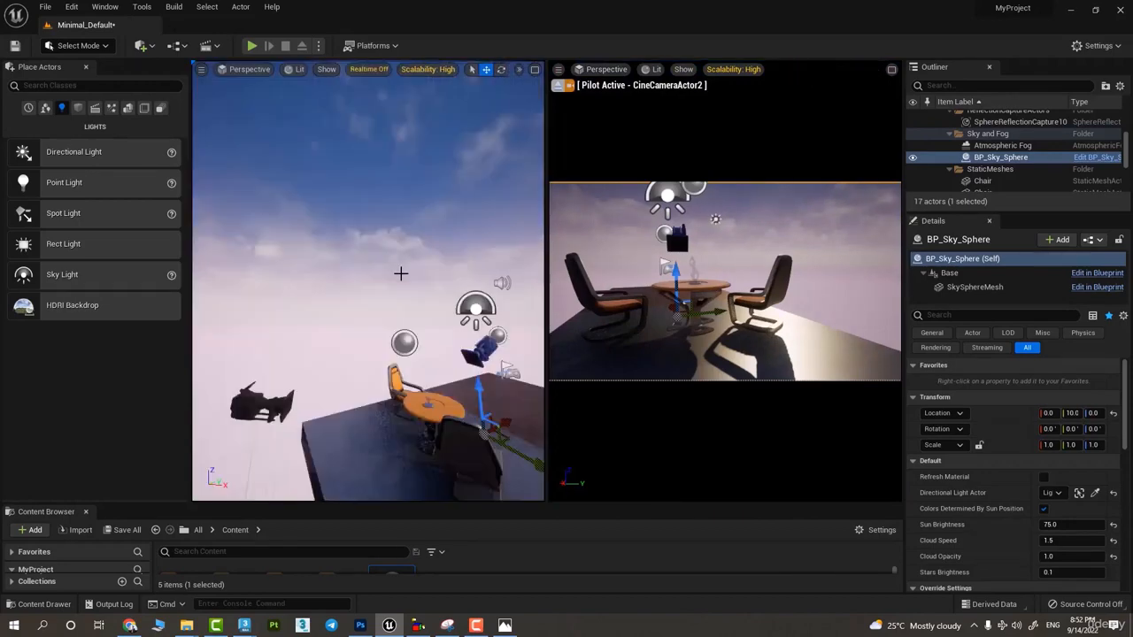
- Select the table in the free perspective pane and move it slightly along the X axis
{"action": "right_click_drag", "start_coordinate": [387, 310], "coordinate": [279, 319]}
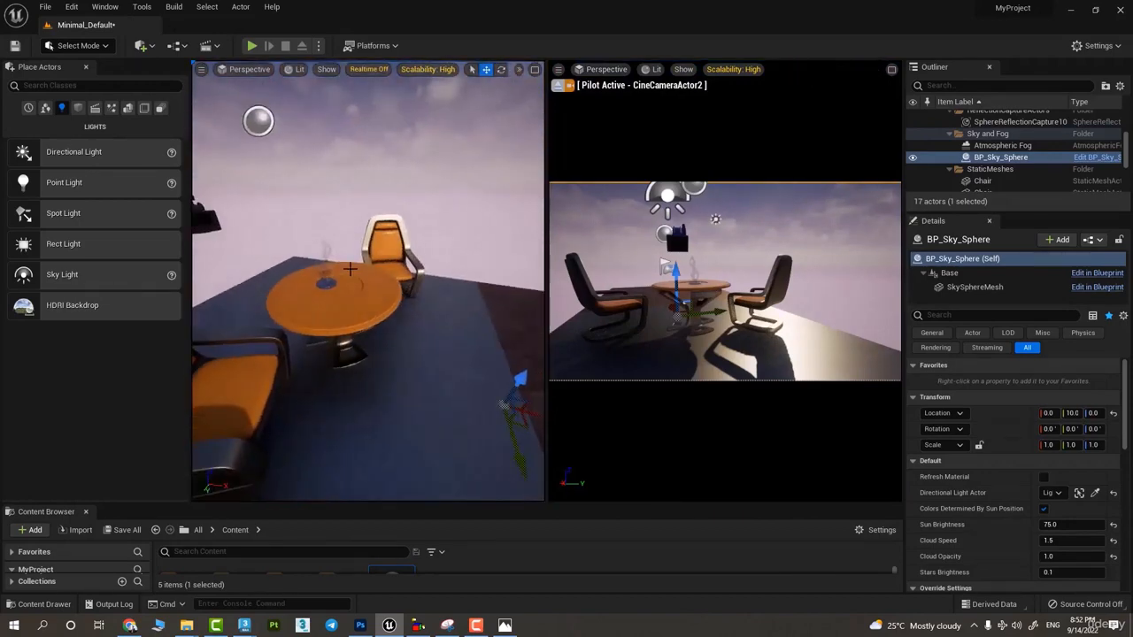
{"action": "left_click", "coordinate": [370, 309]}
{"action": "mouse_move", "coordinate": [377, 348]}
{"action": "left_mouse_down"}
{"action": "mouse_move", "coordinate": [427, 358]}
{"action": "mouse_move", "coordinate": [395, 352]}
{"action": "left_mouse_up"}
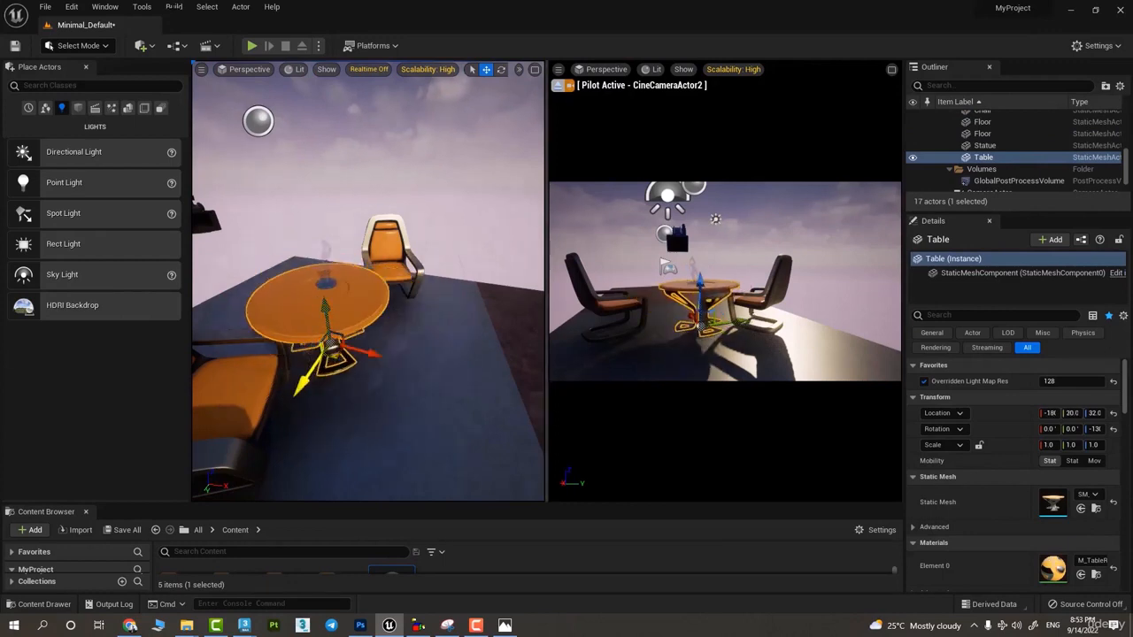
- Open the advanced viewport settings and look through the Controls, Look and Feel and Grid Snapping options
{"action": "left_click", "coordinate": [201, 69]}
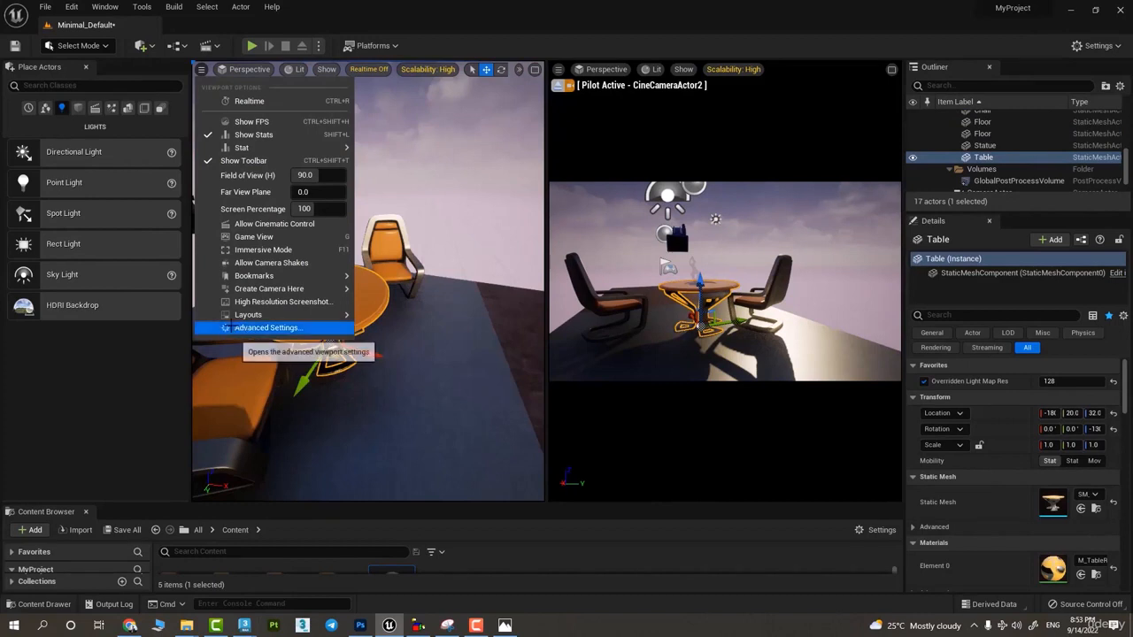
{"action": "left_click", "coordinate": [259, 327]}
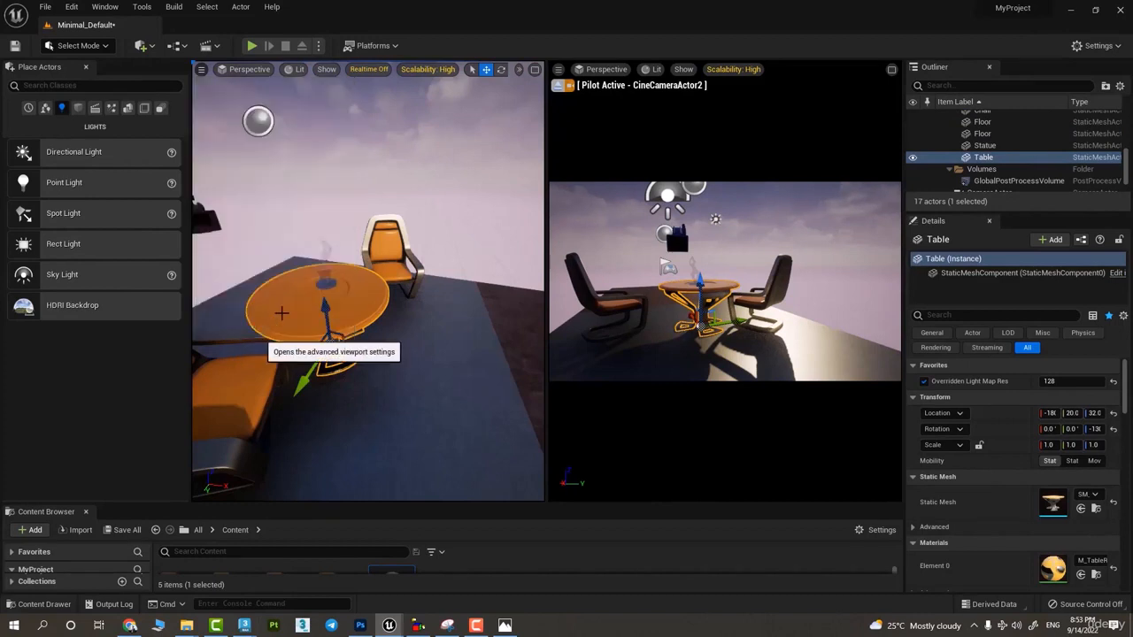
{"action": "scroll", "coordinate": [640, 351], "scroll_direction": "down", "scroll_amount": 5}
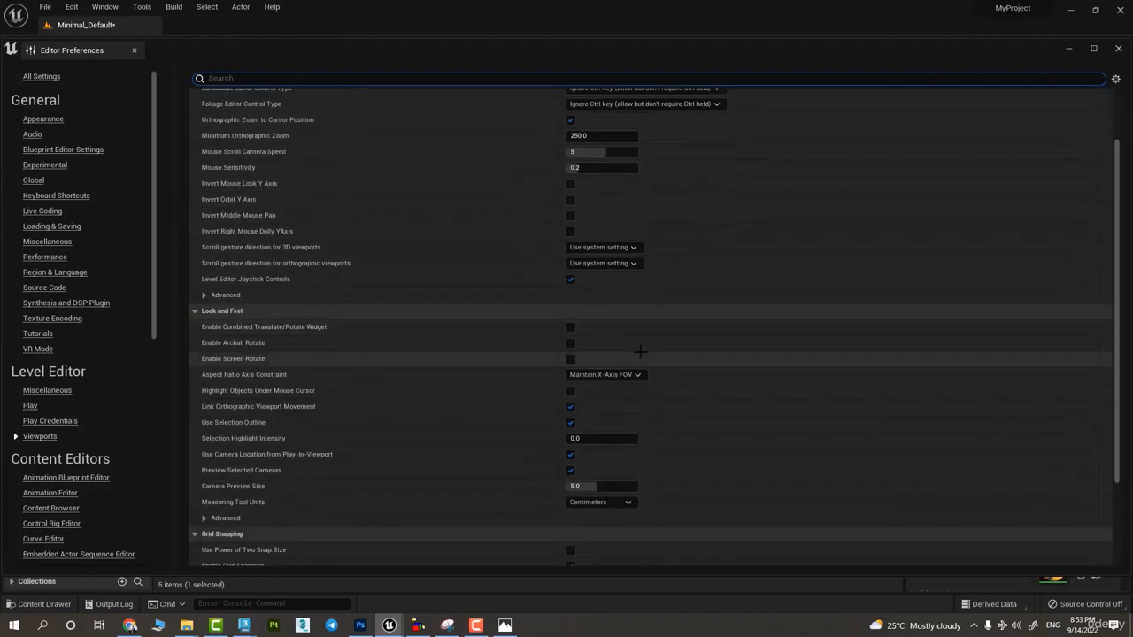
{"action": "scroll", "coordinate": [640, 352], "scroll_direction": "up", "scroll_amount": 5}
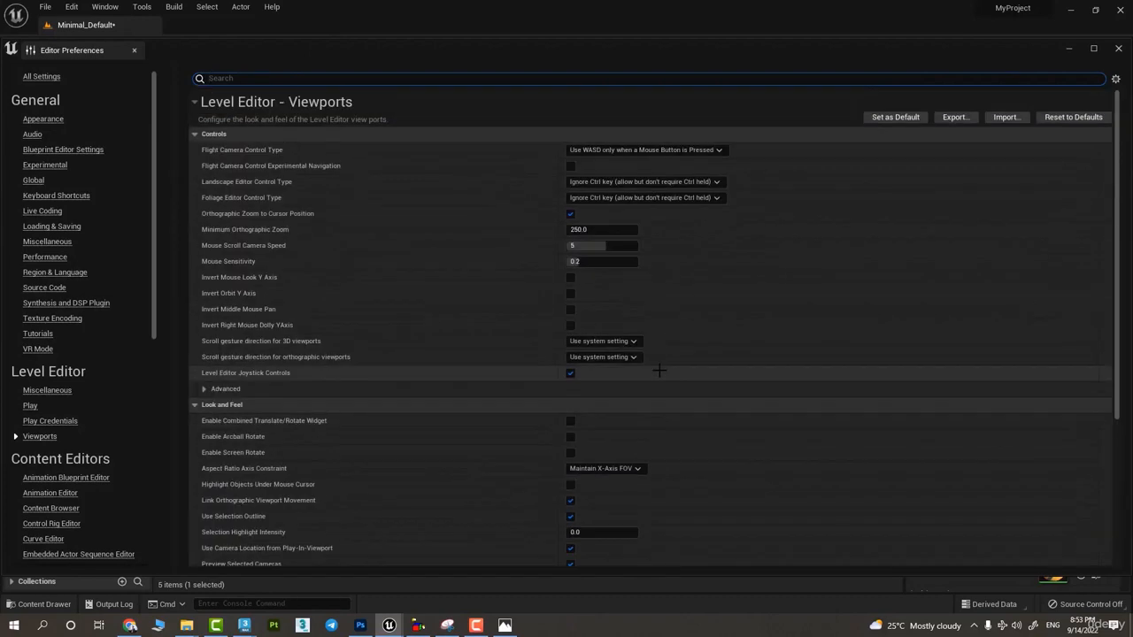
{"action": "scroll", "coordinate": [660, 370], "scroll_direction": "down", "scroll_amount": 2}
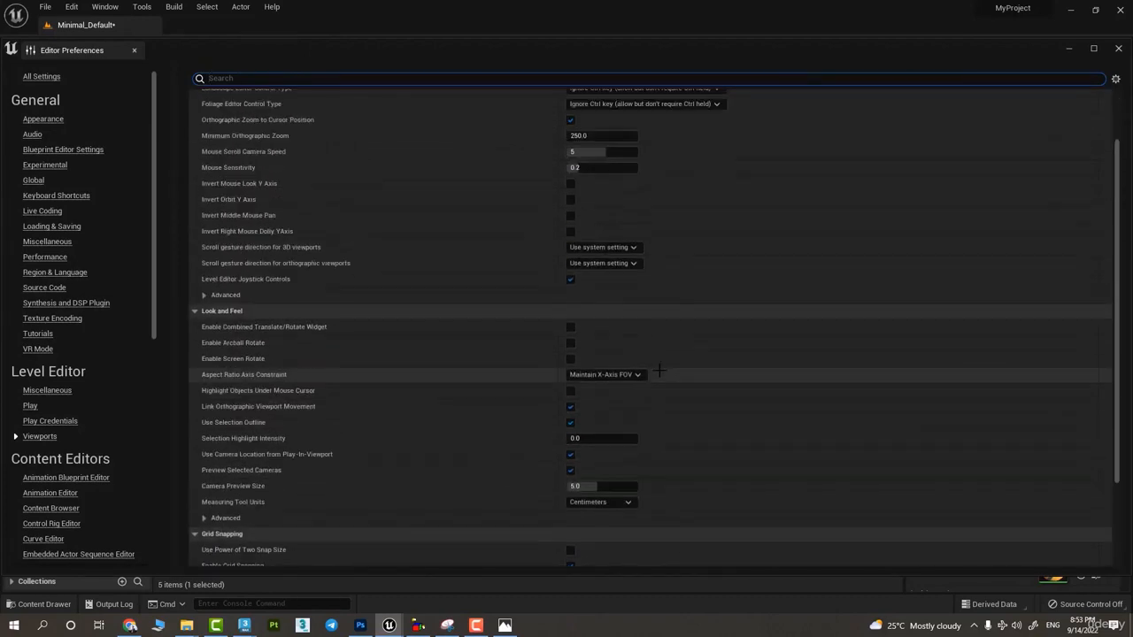
{"action": "scroll", "coordinate": [660, 370], "scroll_direction": "up", "scroll_amount": 1}
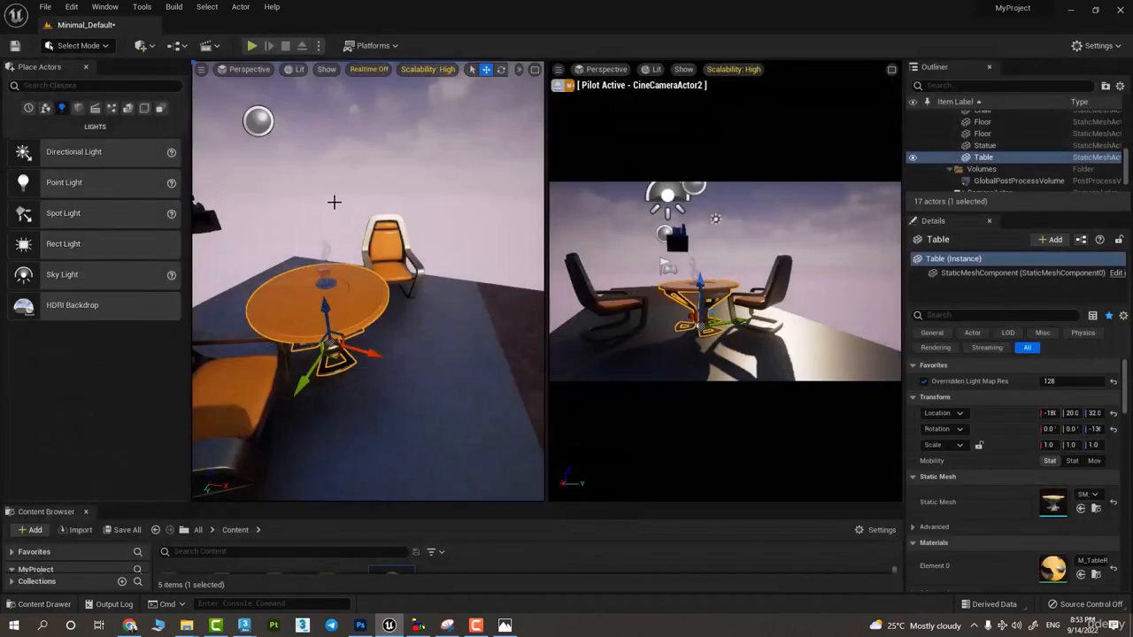
- Select the chair seen beyond the table and reframe the free perspective pane on both chairs and the table
{"action": "left_click_drag", "start_coordinate": [341, 204], "coordinate": [766, 190], "text": "alt"}
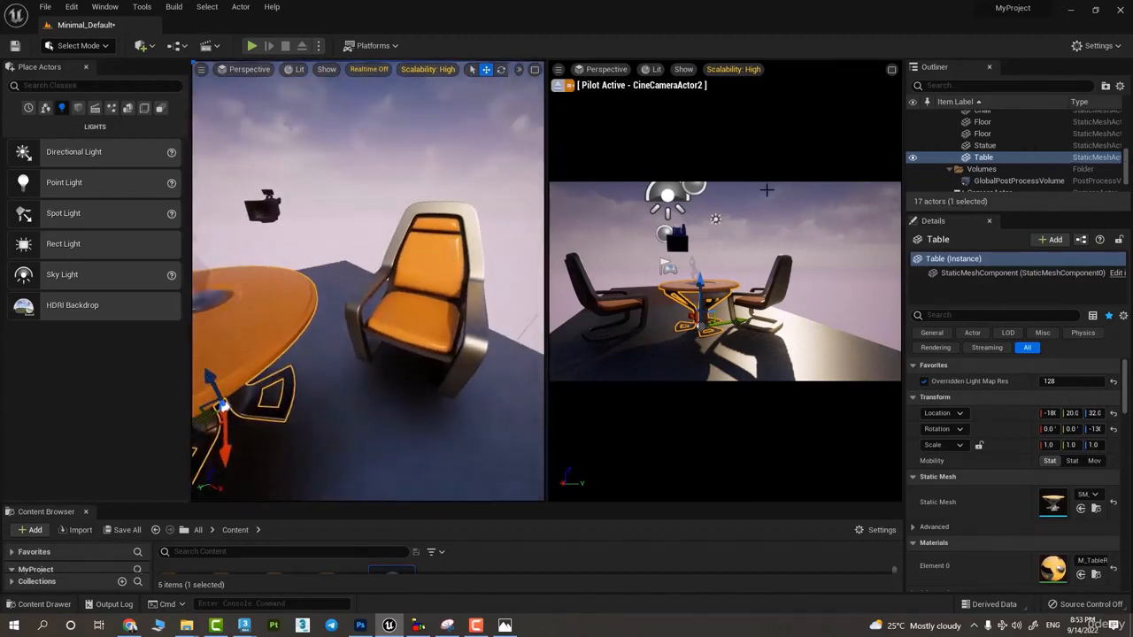
{"action": "left_click", "coordinate": [104, 7]}
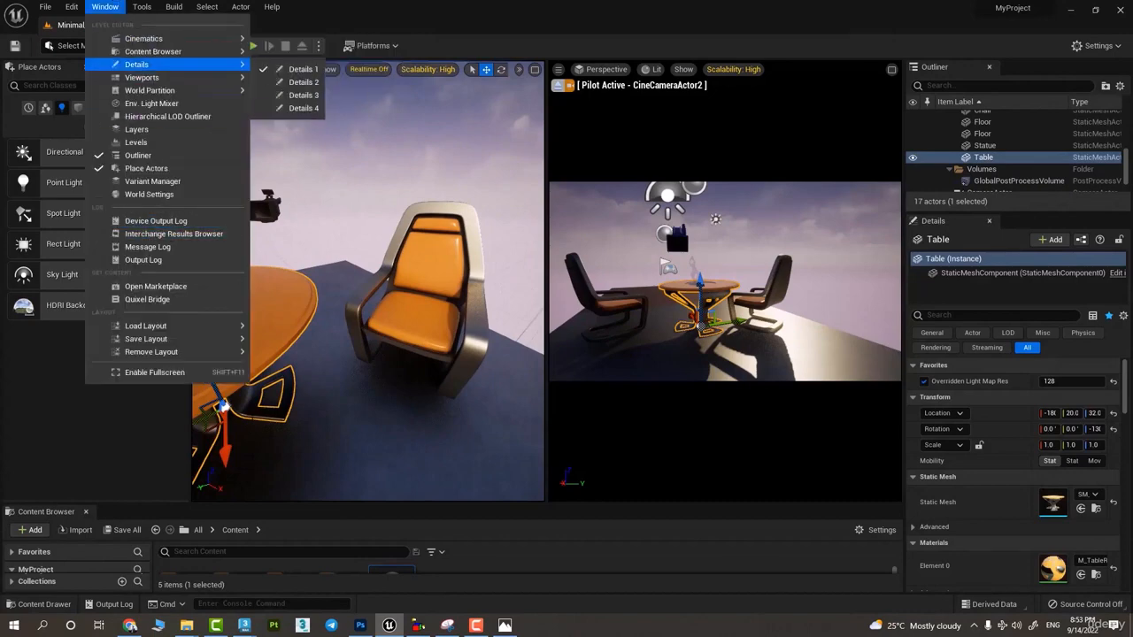
{"action": "left_click", "coordinate": [393, 333]}
{"action": "right_click_drag", "start_coordinate": [331, 127], "coordinate": [412, 268]}
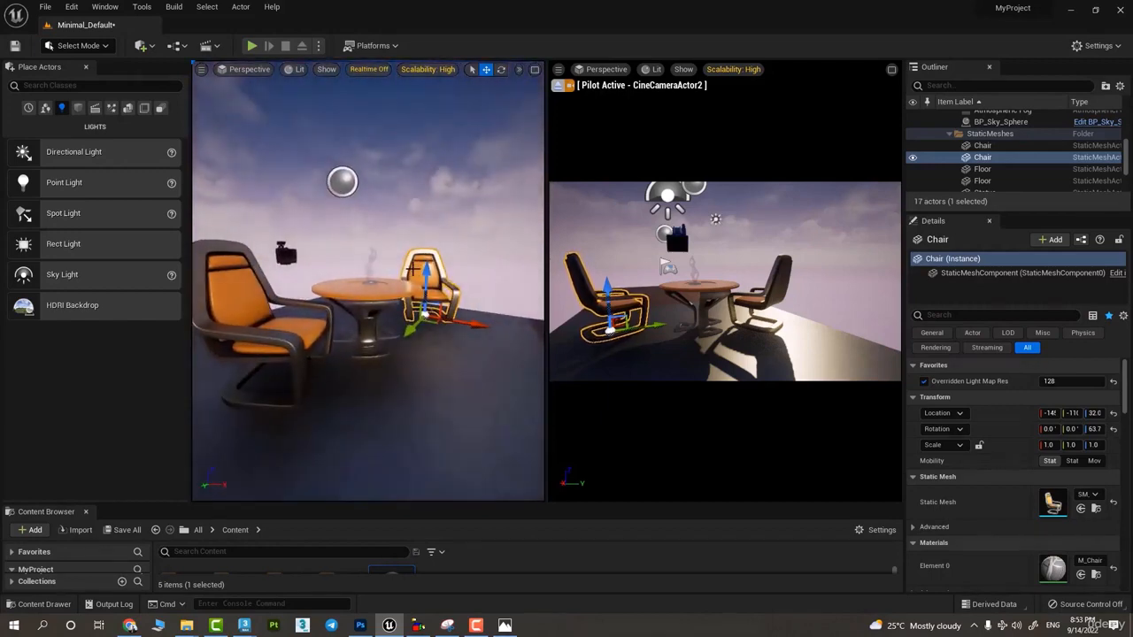